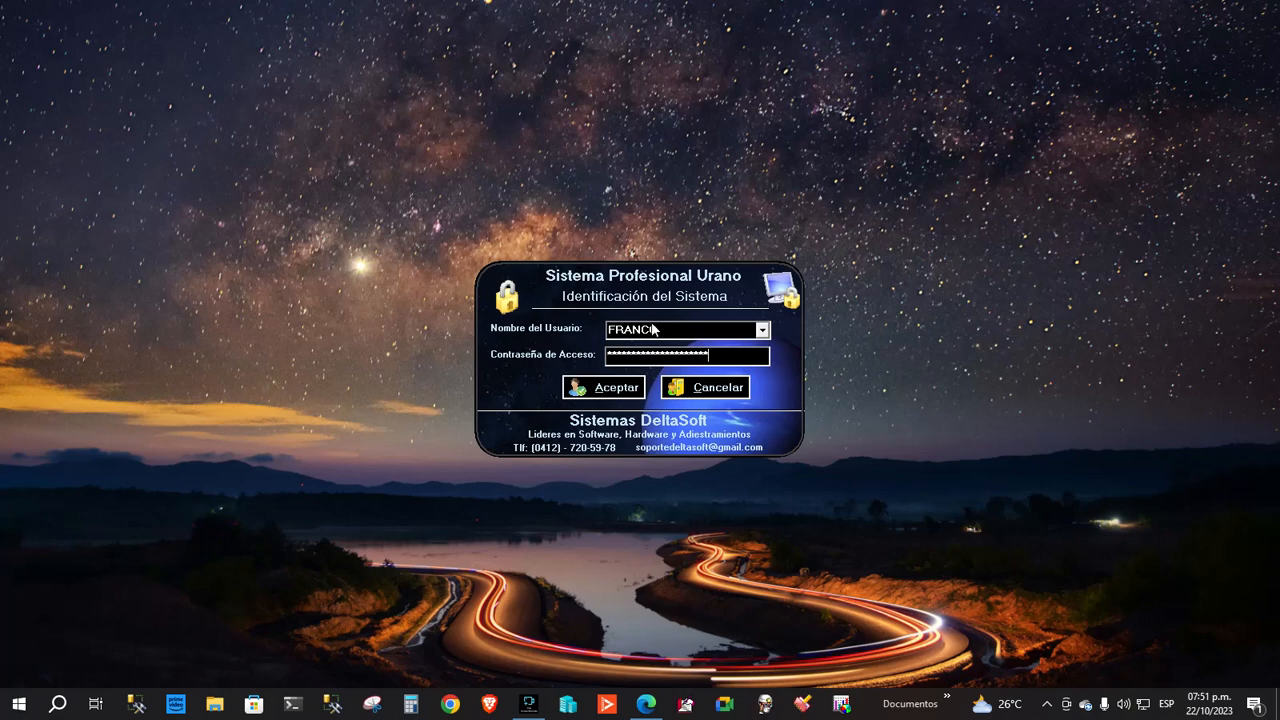
Log in to the system and close the startup viewers for birthdays, minimum stock and medical agendas
{"action": "left_click", "coordinate": [598, 398]}
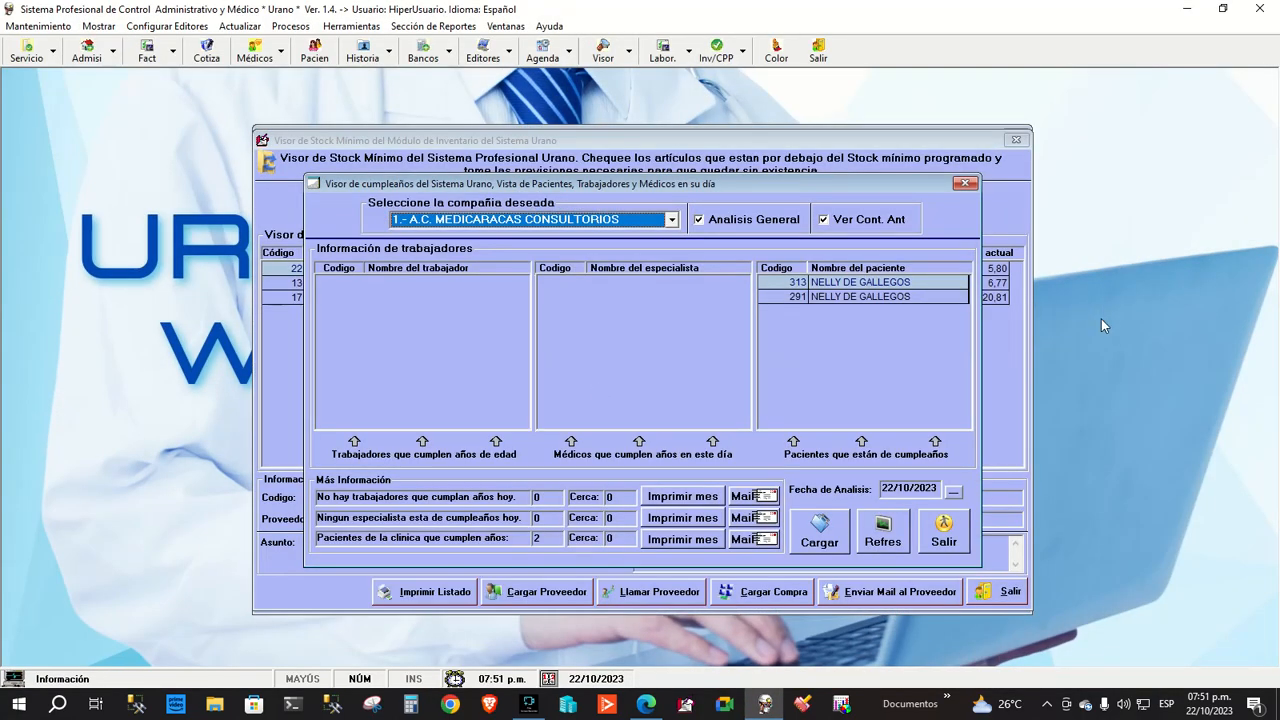
{"action": "left_click", "coordinate": [942, 532]}
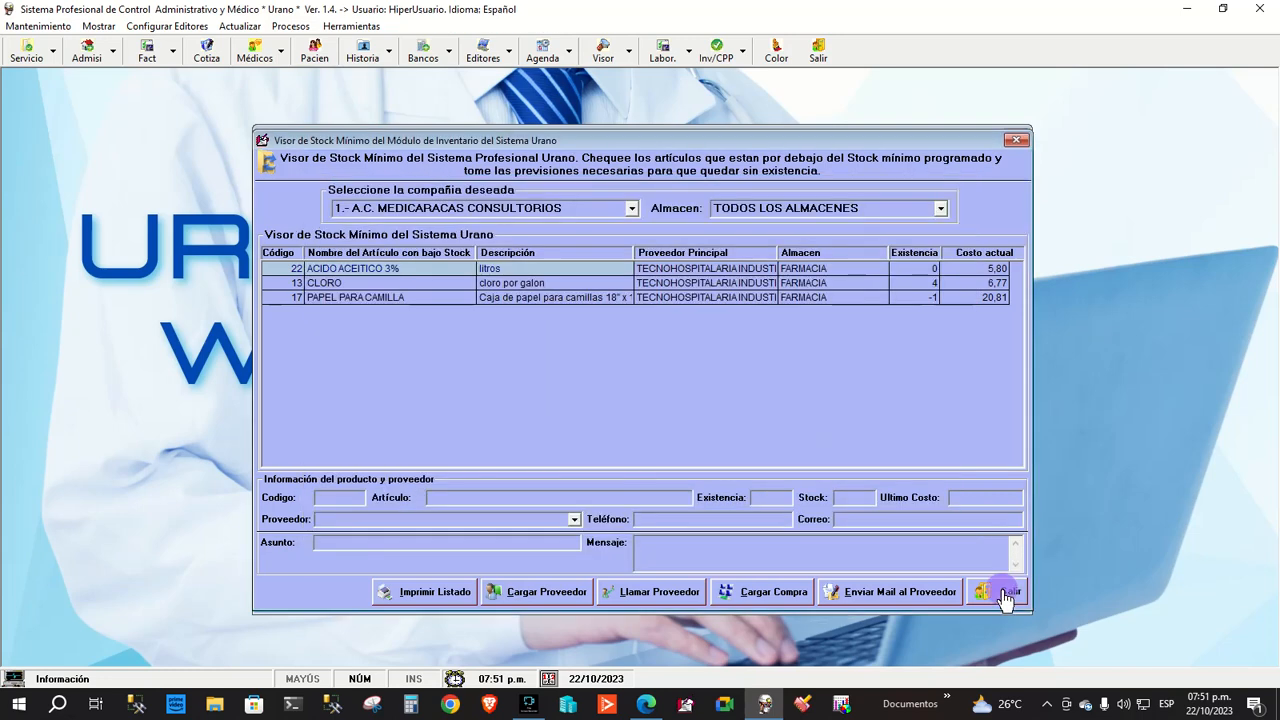
{"action": "left_click", "coordinate": [1002, 592]}
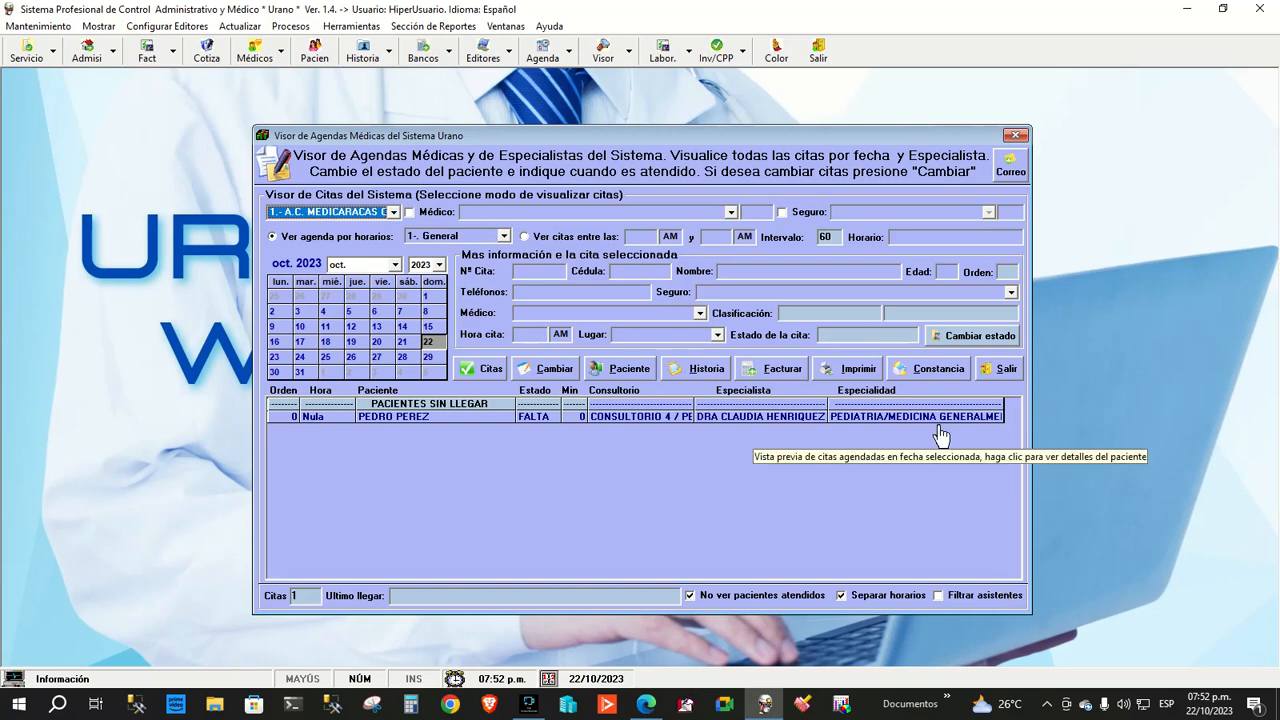
{"action": "left_click", "coordinate": [1000, 370]}
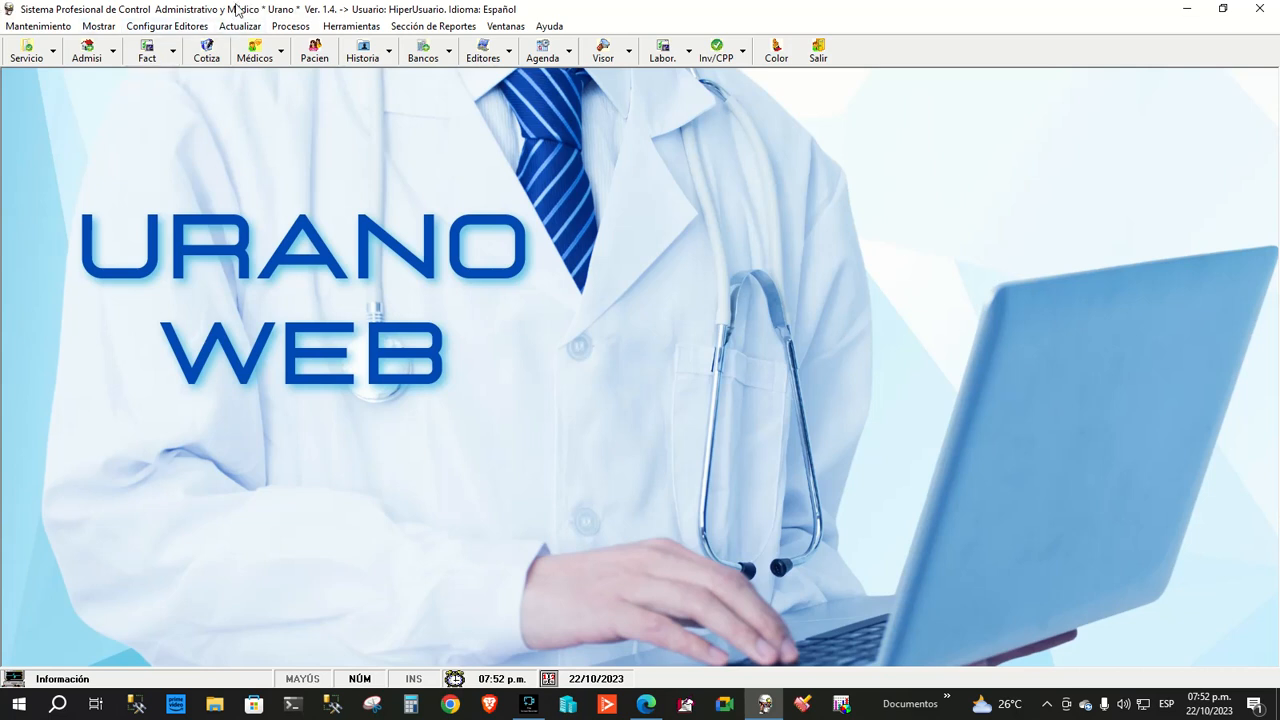
Open the clinic's medical report configuration (Configurar Informe Médico)
{"action": "left_click", "coordinate": [340, 28]}
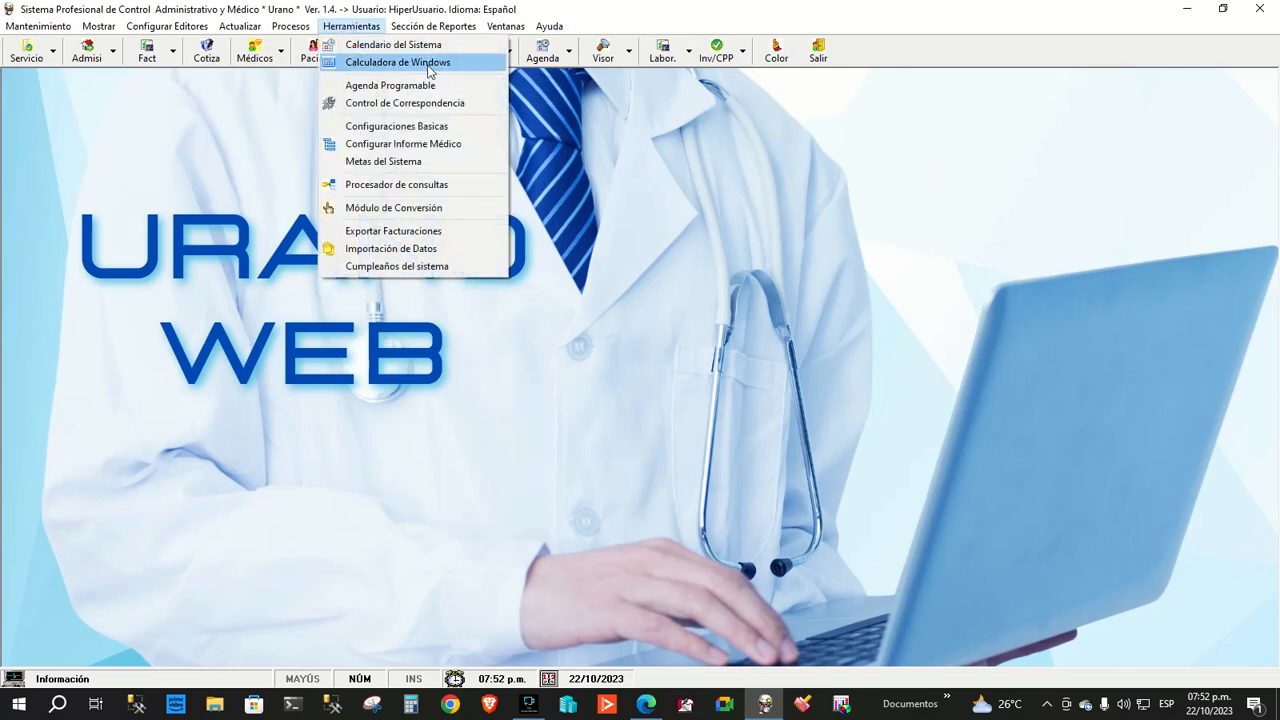
{"action": "left_click", "coordinate": [443, 144]}
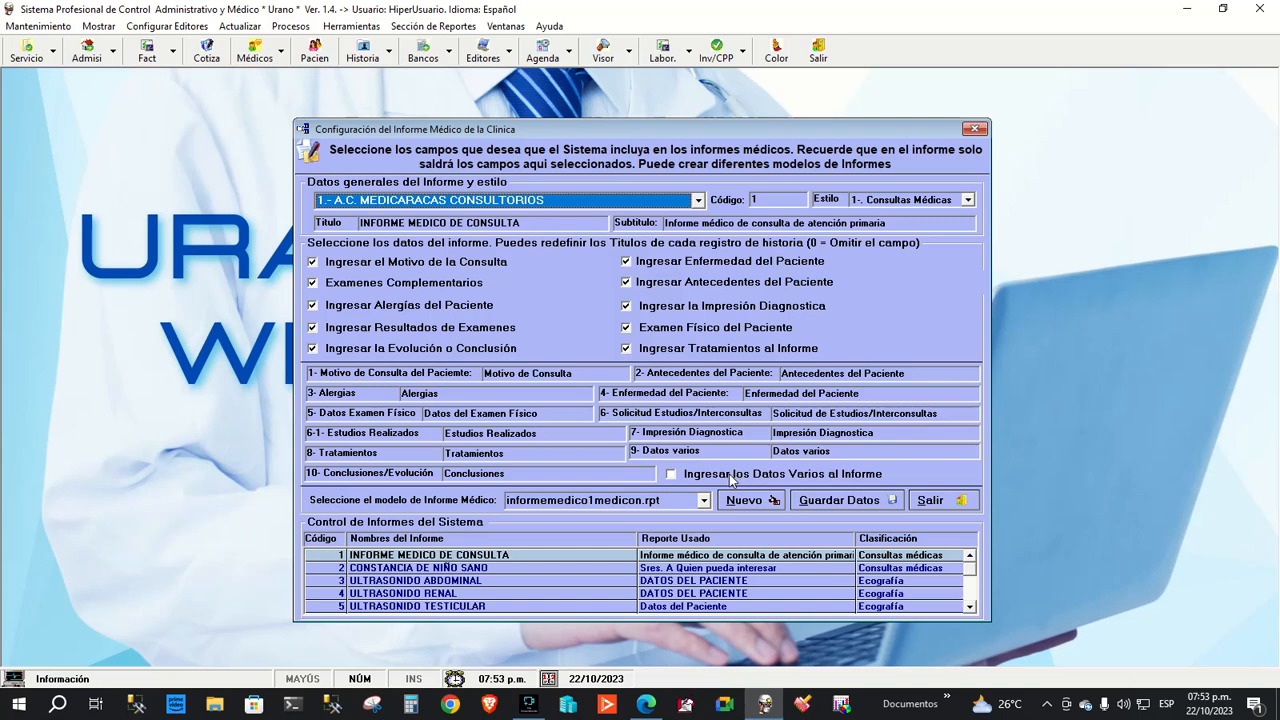
Review the field settings of the ULTRASONIDO ABDOMINAL, ULTRASONIDO RENAL and ULTRASONIDO TESTICULAR reports
{"action": "left_click", "coordinate": [424, 581]}
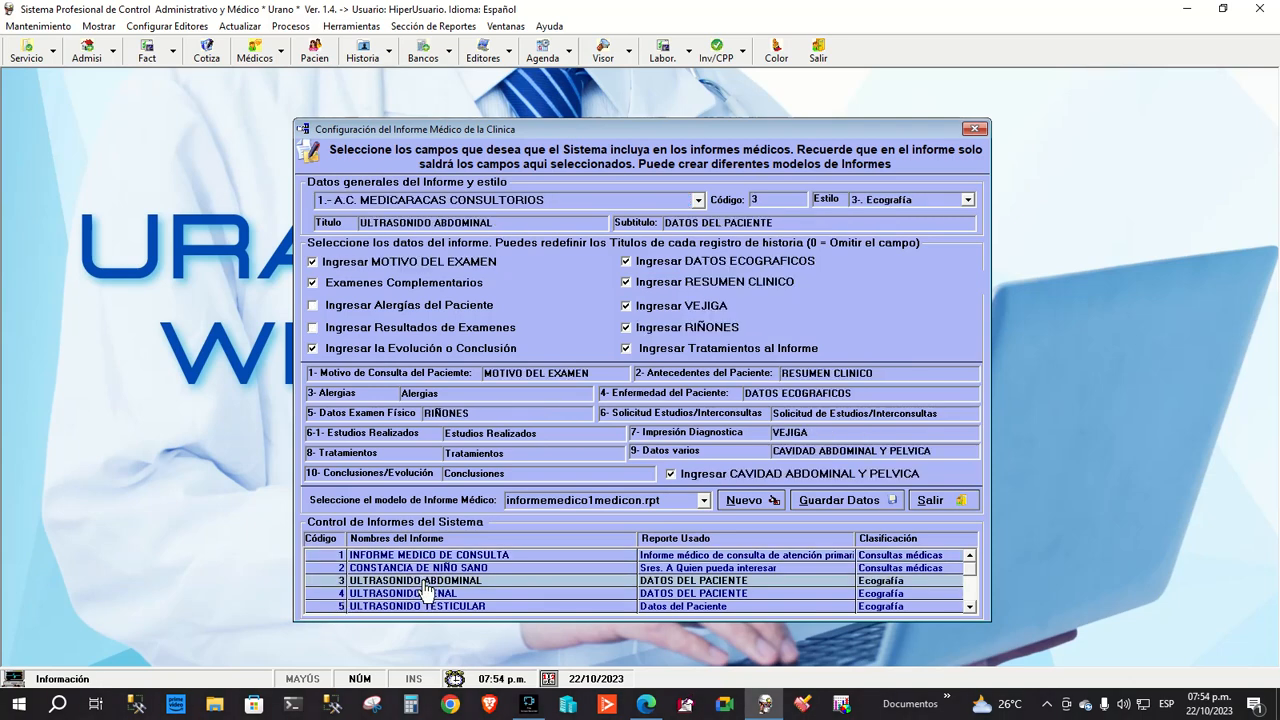
{"action": "left_click", "coordinate": [443, 595]}
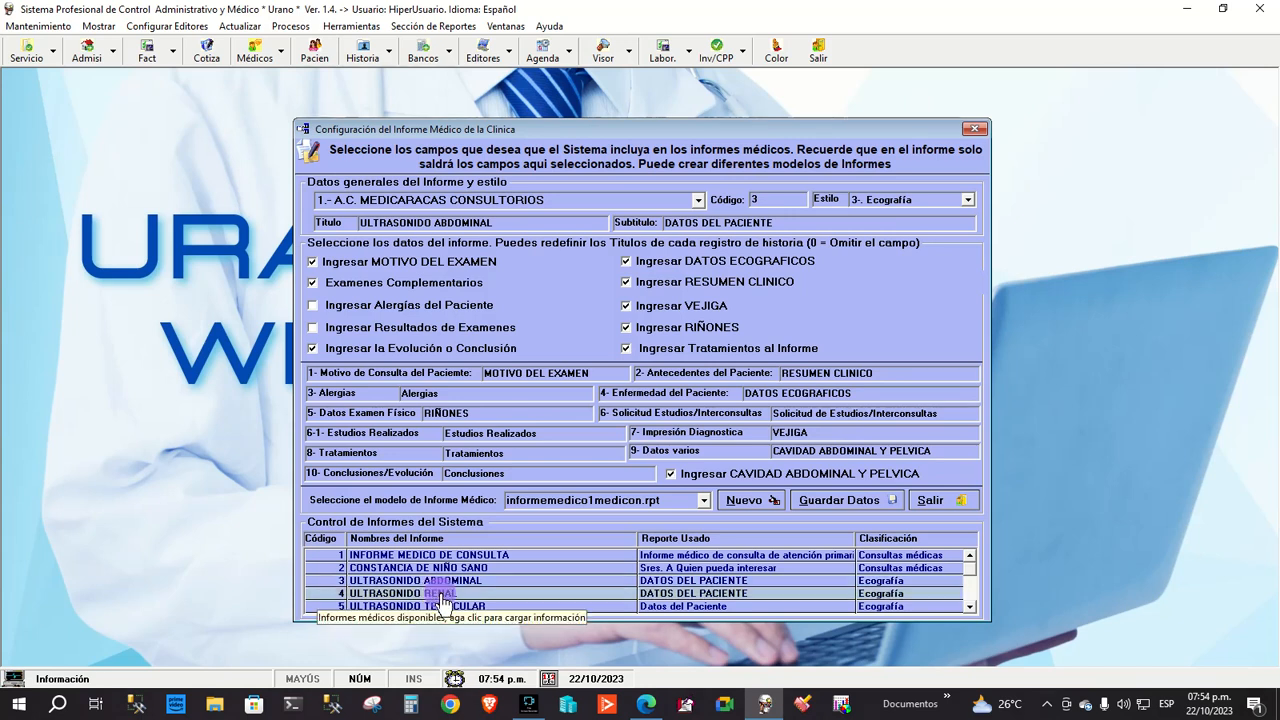
{"action": "left_click", "coordinate": [808, 434]}
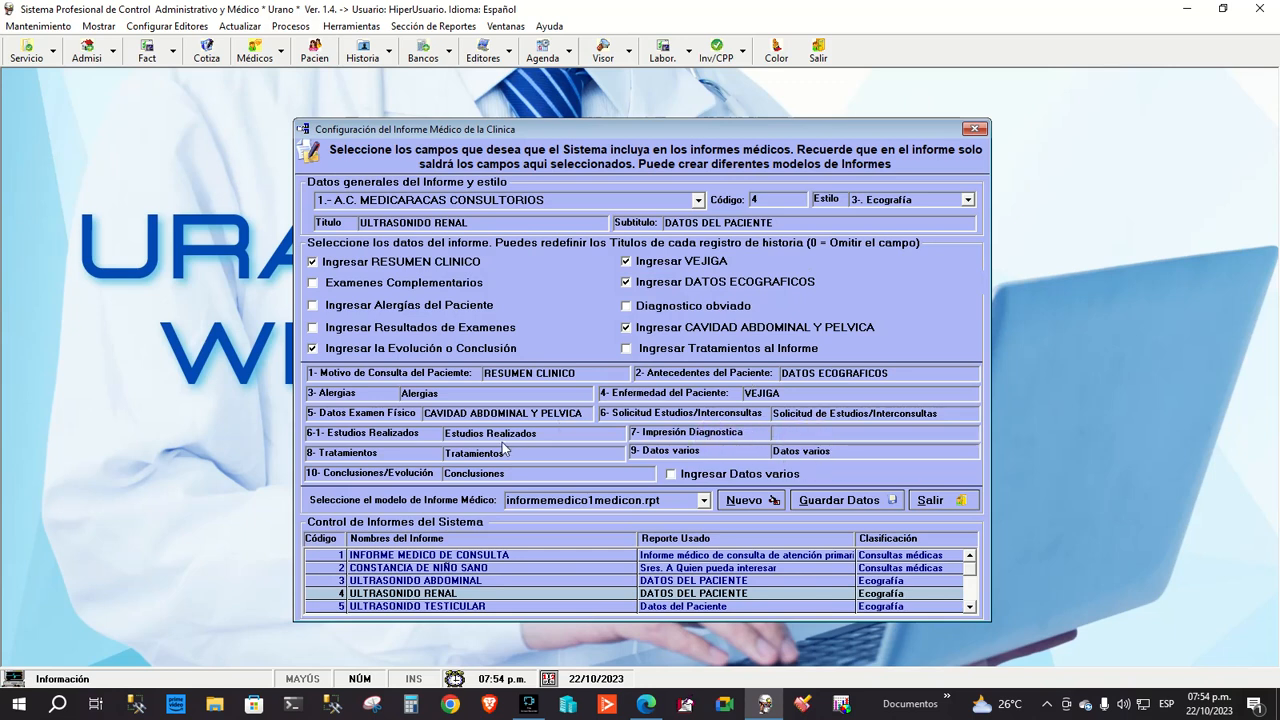
{"action": "left_click", "coordinate": [443, 607]}
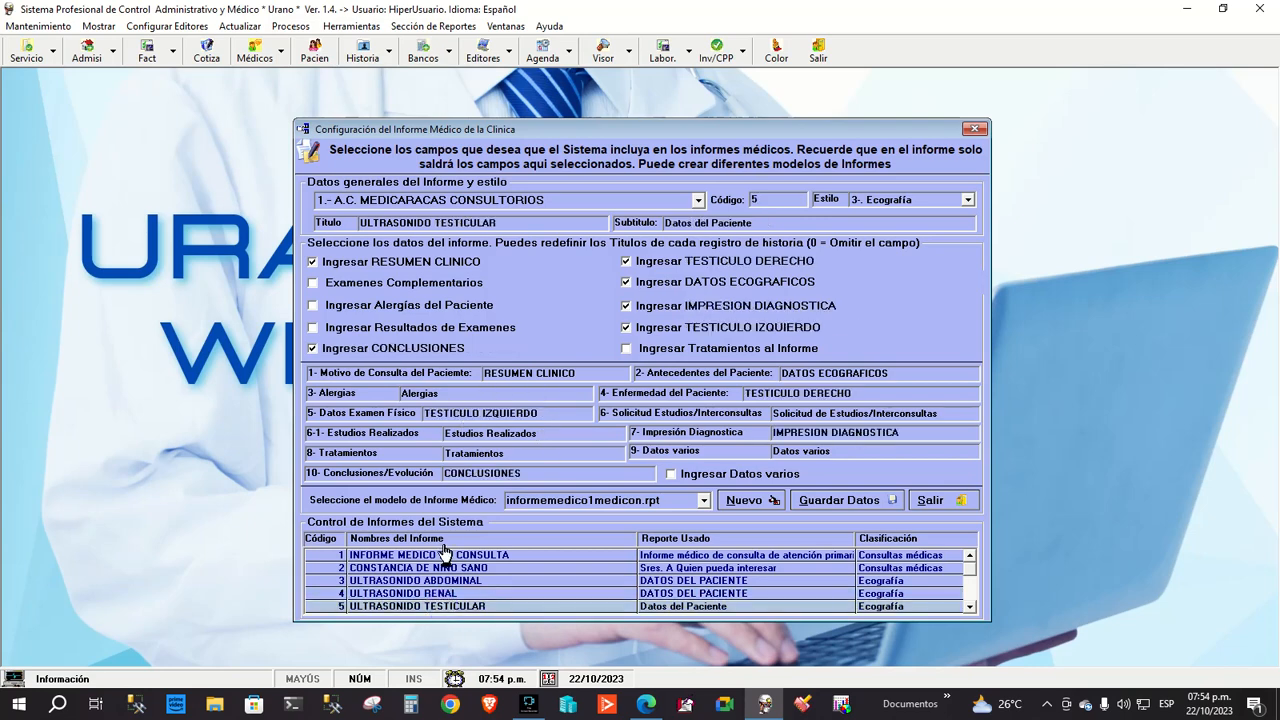
{"action": "left_click", "coordinate": [379, 582]}
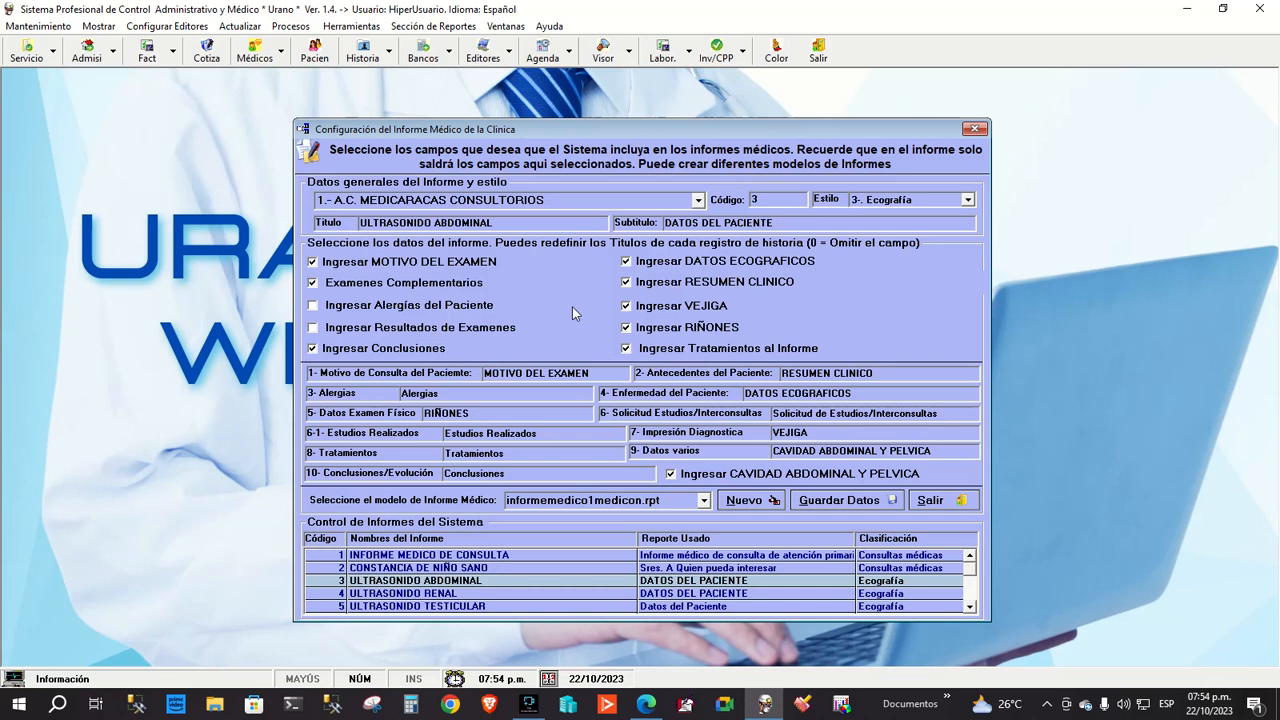
In the ULTRASONIDO RENAL report, try the title Diagnostico for section 7, Impresión Diagnostica, and reset it to 0 to omit the field
{"action": "left_click", "coordinate": [418, 594]}
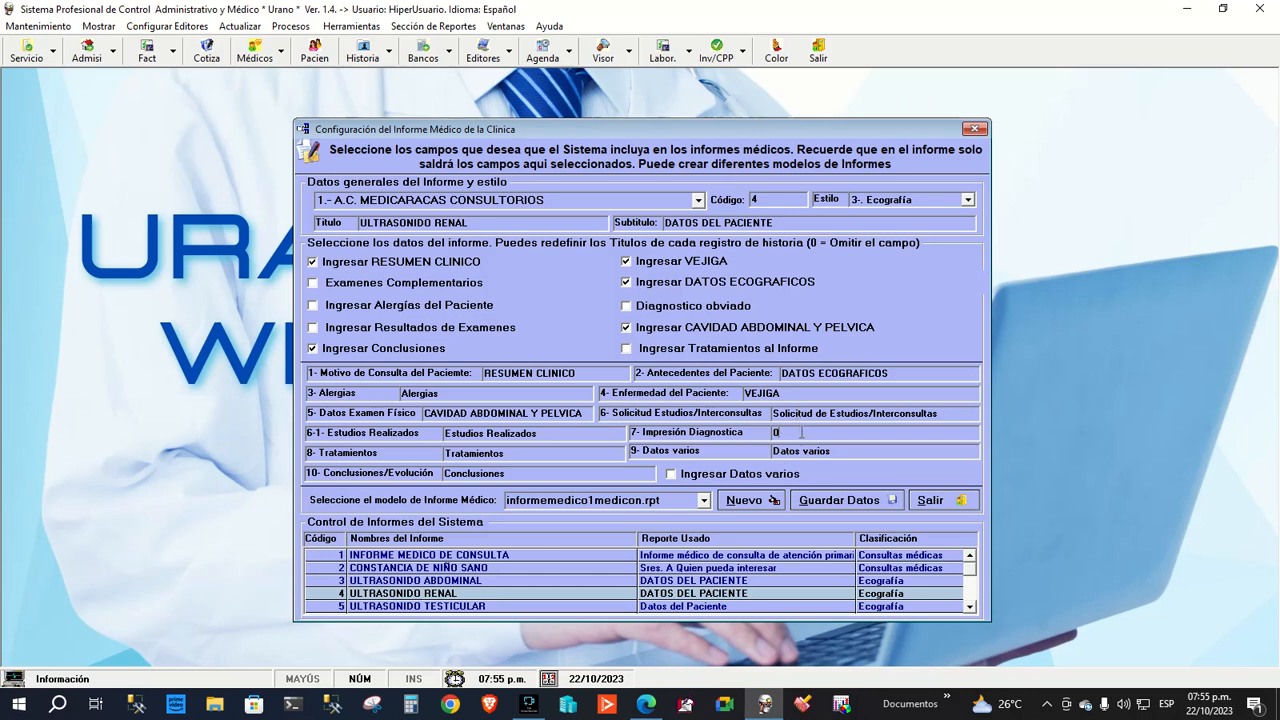
{"action": "left_click_drag", "start_coordinate": [800, 431], "coordinate": [638, 436]}
{"action": "type", "text": "Diagnos"}
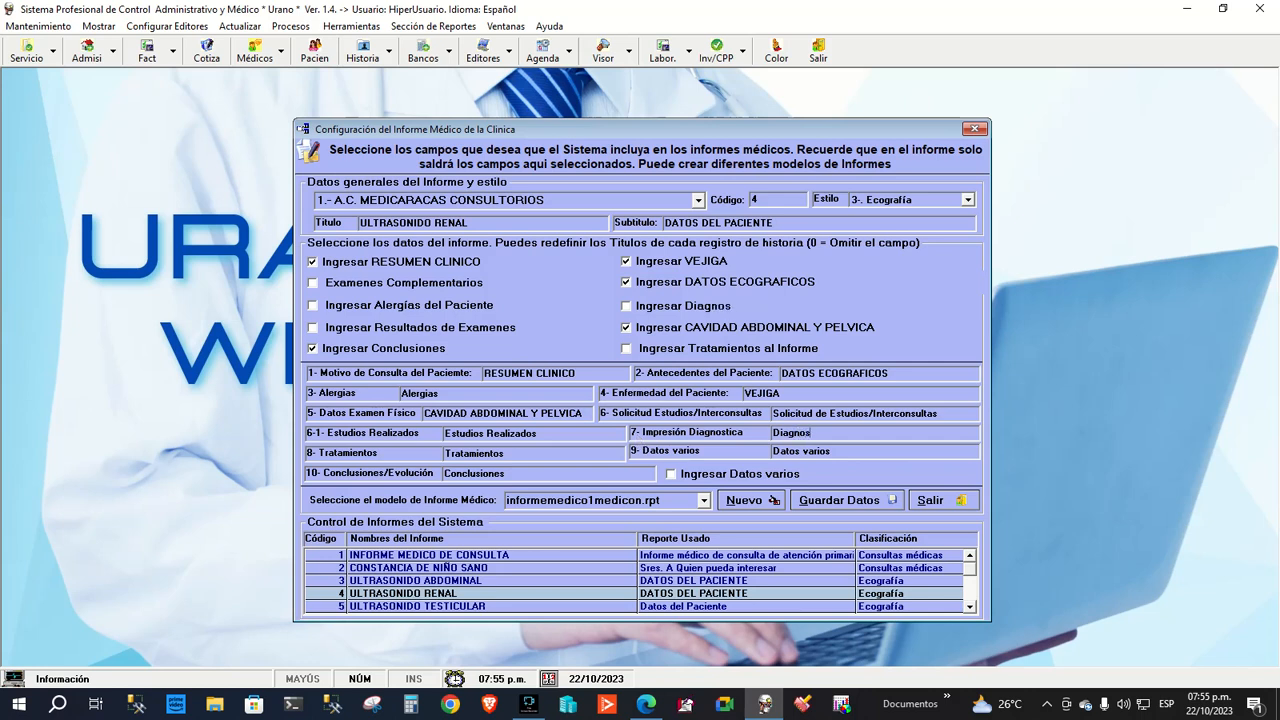
{"action": "type", "text": "tico"}
{"action": "left_click", "coordinate": [712, 312]}
{"action": "left_click", "coordinate": [672, 311]}
{"action": "left_click", "coordinate": [672, 311]}
{"action": "double_click", "coordinate": [859, 431]}
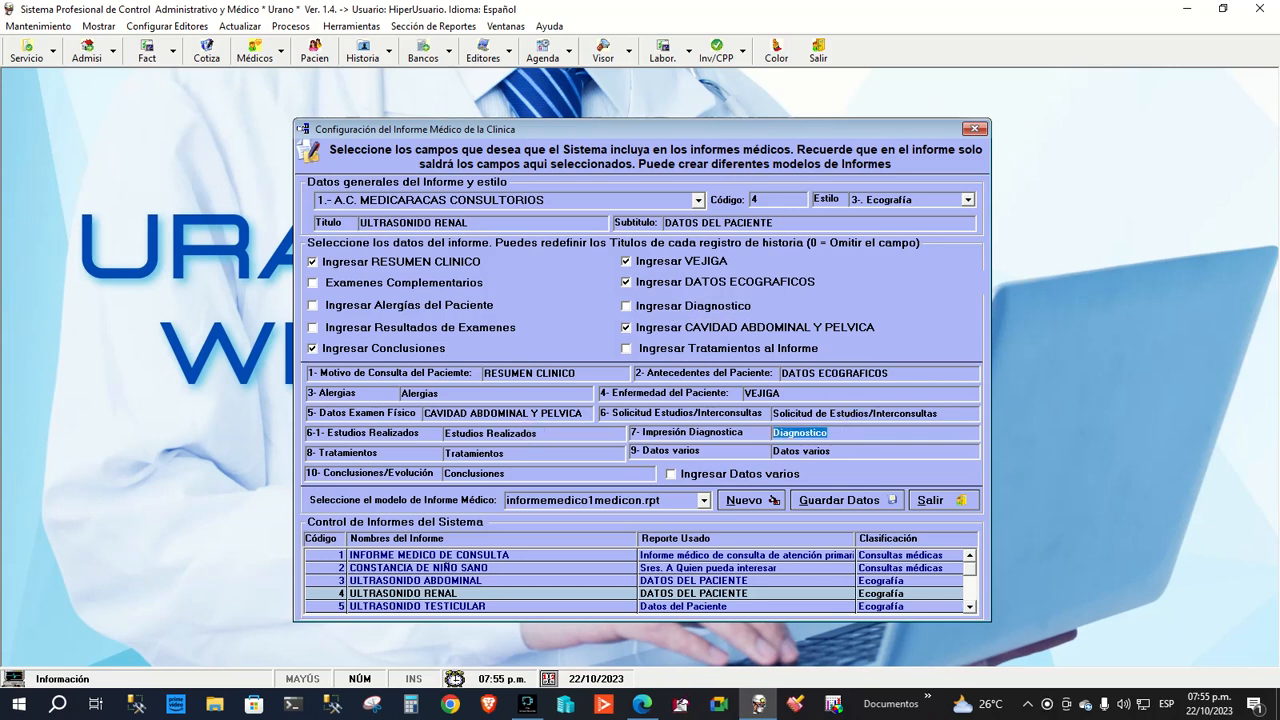
{"action": "type", "text": "0"}
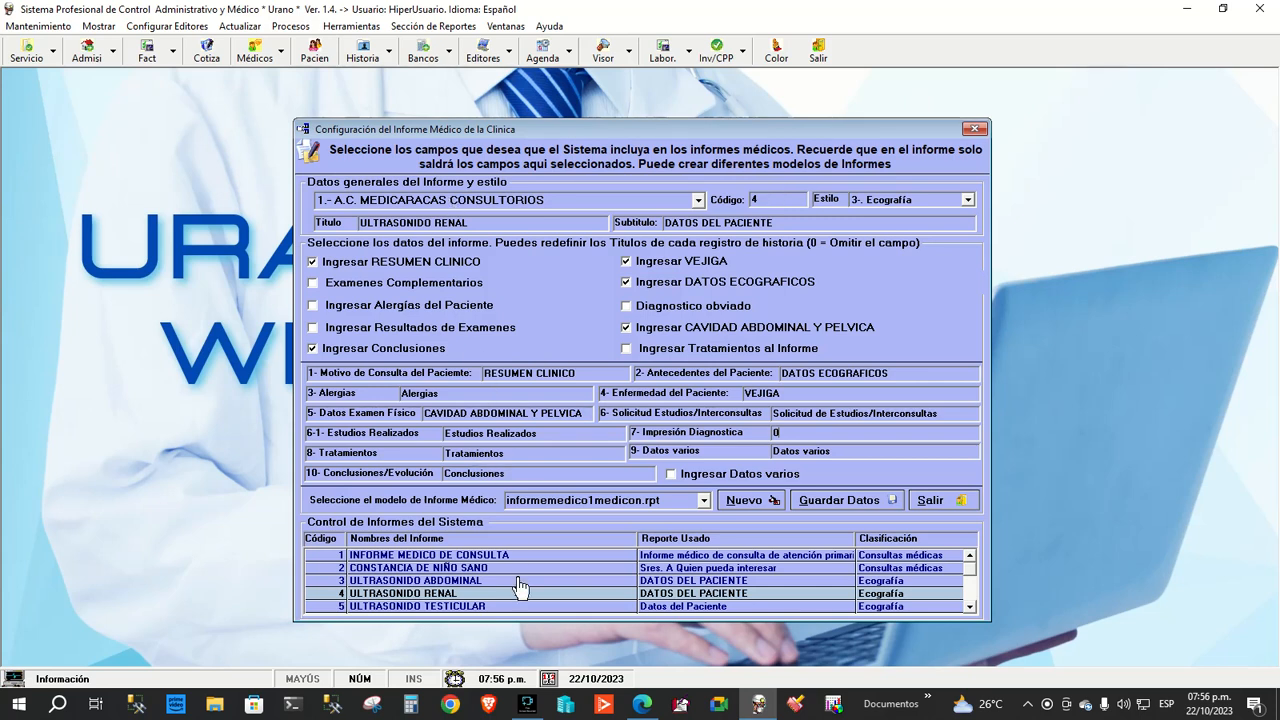
Compare the included fields of the CONSTANCIA DE NIÑO SANO and INFORME MEDICO DE CONSULTA reports
{"action": "left_click", "coordinate": [366, 568]}
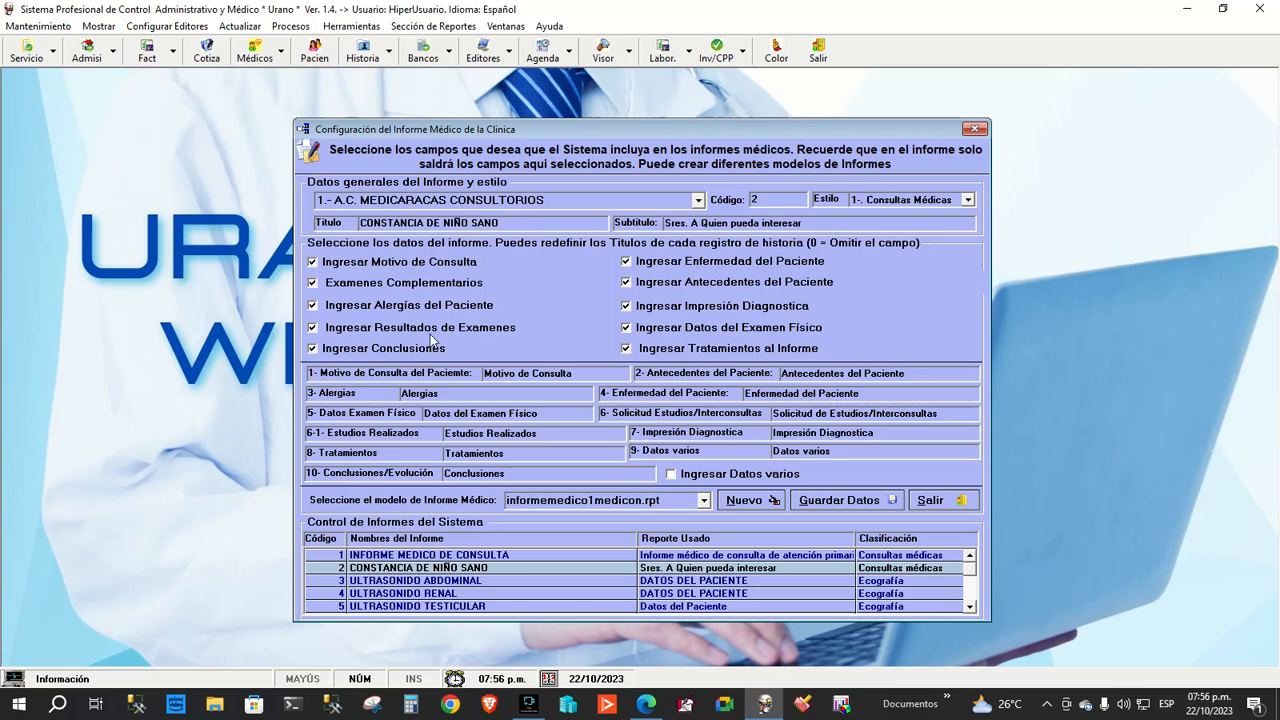
{"action": "left_click", "coordinate": [420, 555]}
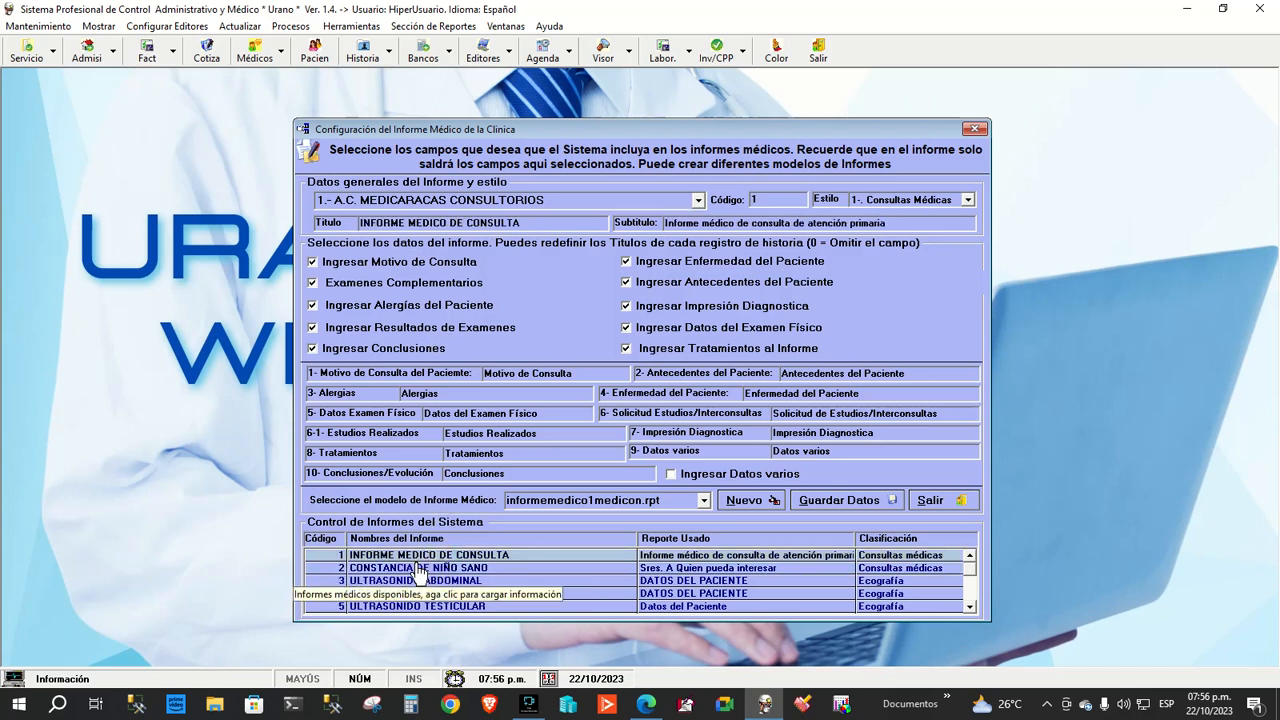
{"action": "left_click", "coordinate": [418, 568]}
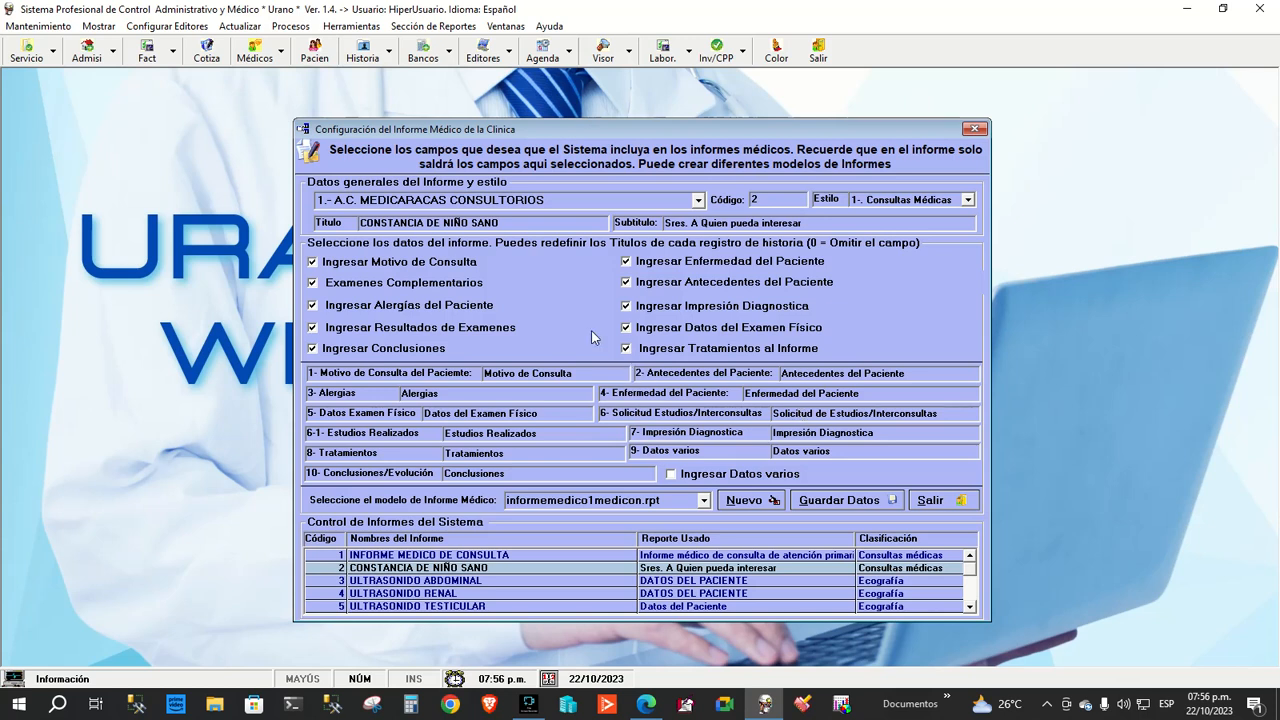
{"action": "left_click", "coordinate": [400, 556]}
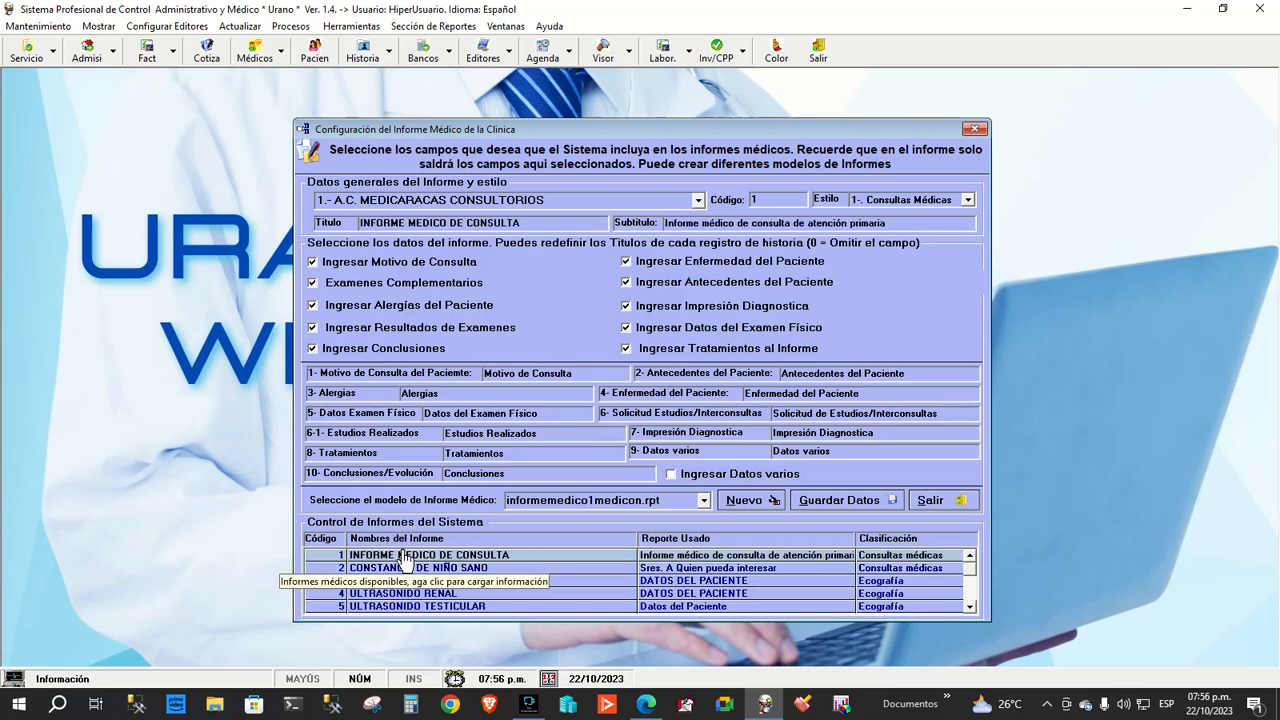
{"action": "left_click", "coordinate": [400, 567]}
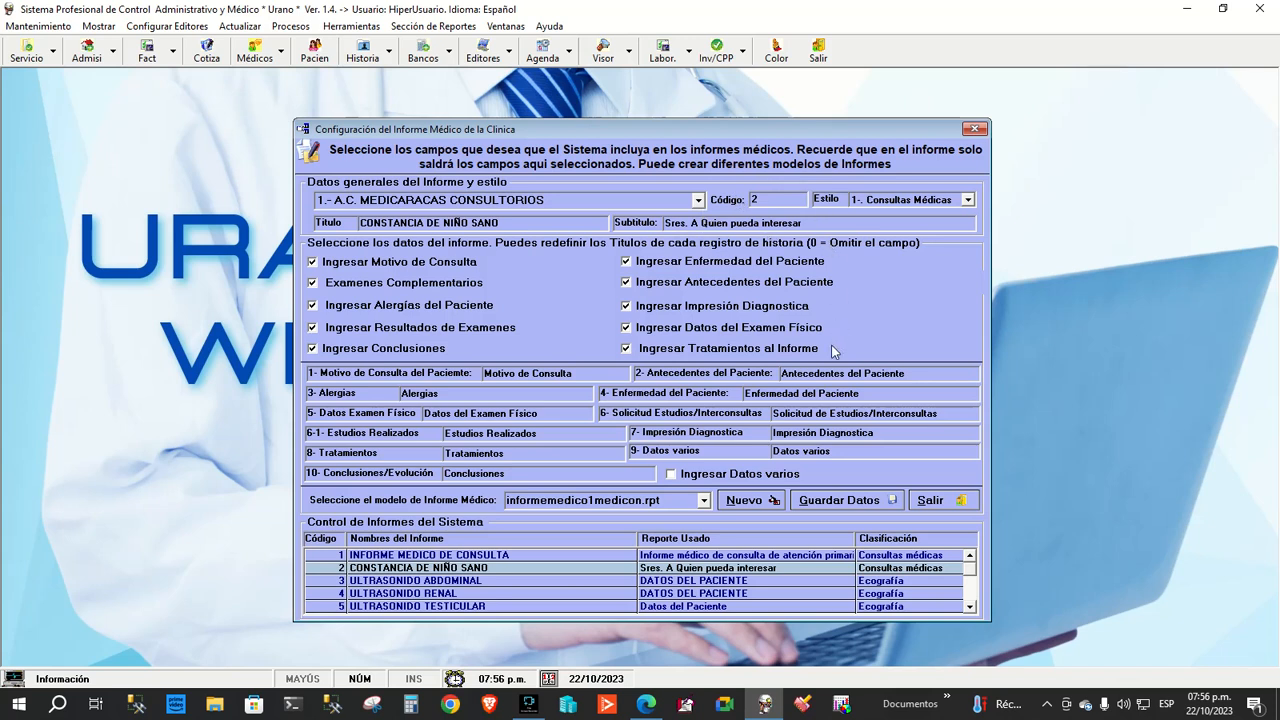
Browse the report list and examine the sections of the testicular ultrasound, abdominal ultrasound and CONSTANCIA DE NIÑO SANO reports
{"action": "left_click", "coordinate": [446, 607]}
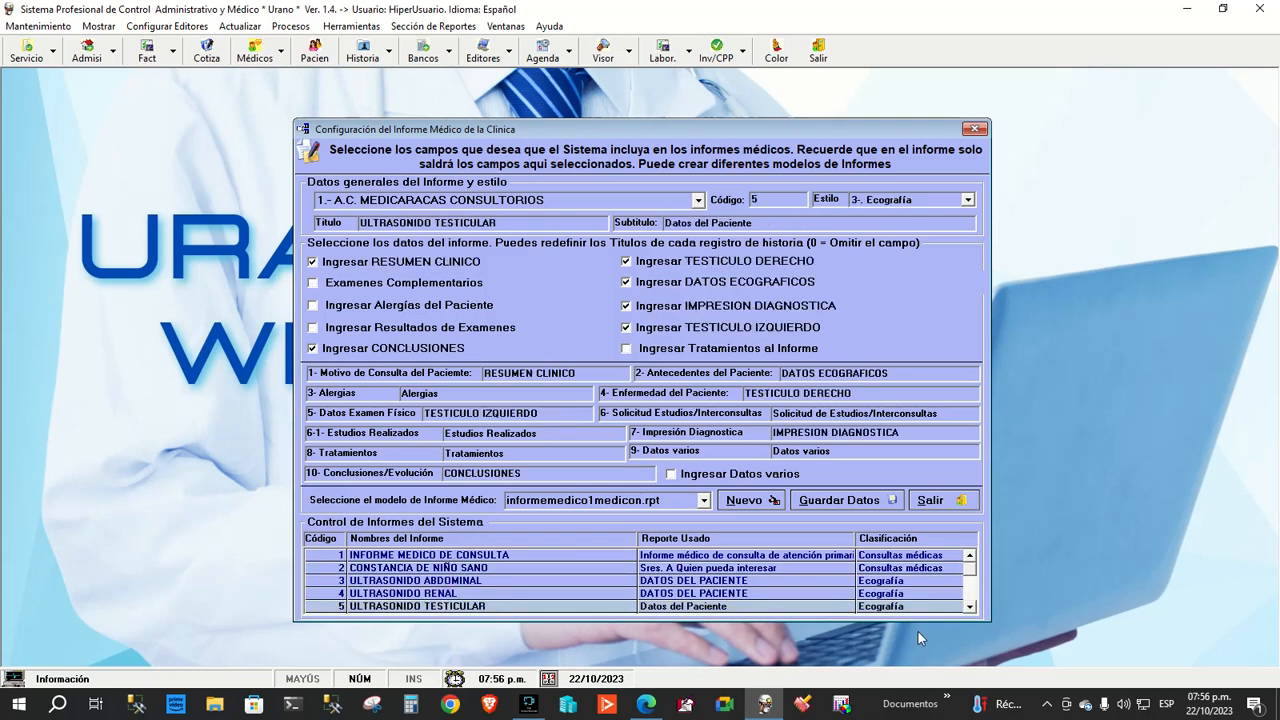
{"action": "left_click", "coordinate": [970, 607]}
{"action": "left_click", "coordinate": [970, 607]}
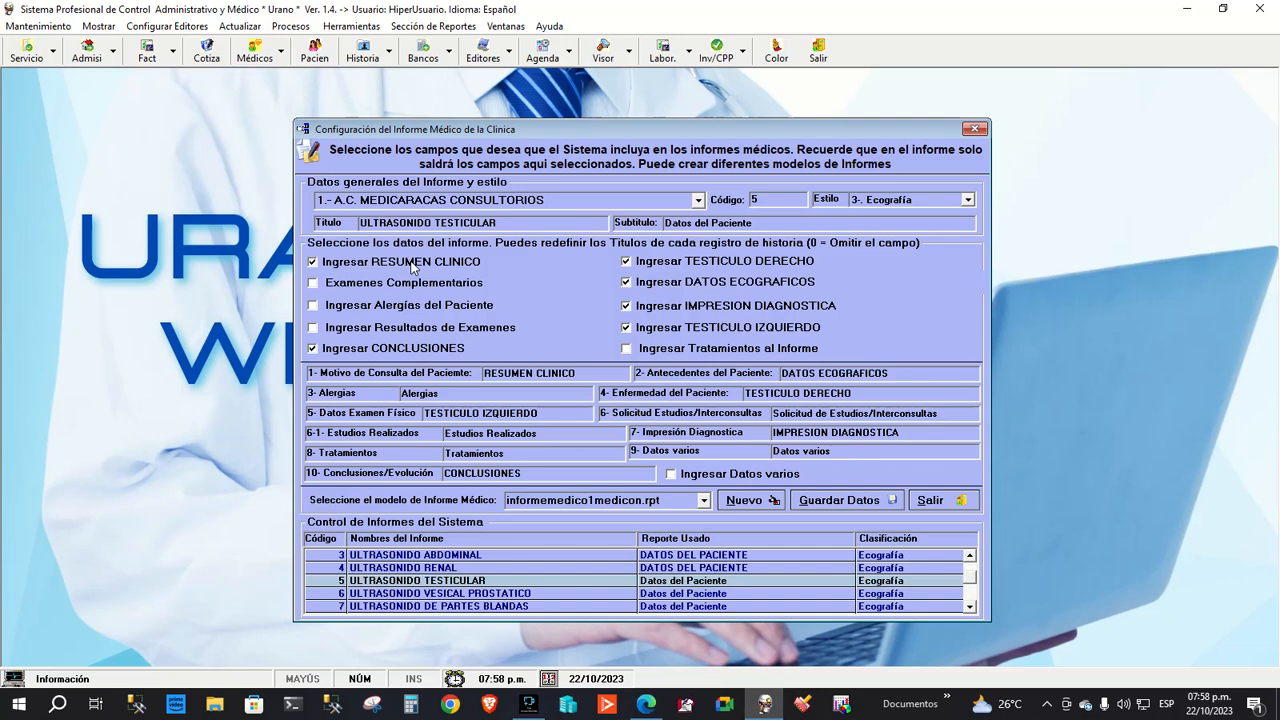
{"action": "left_click", "coordinate": [452, 556]}
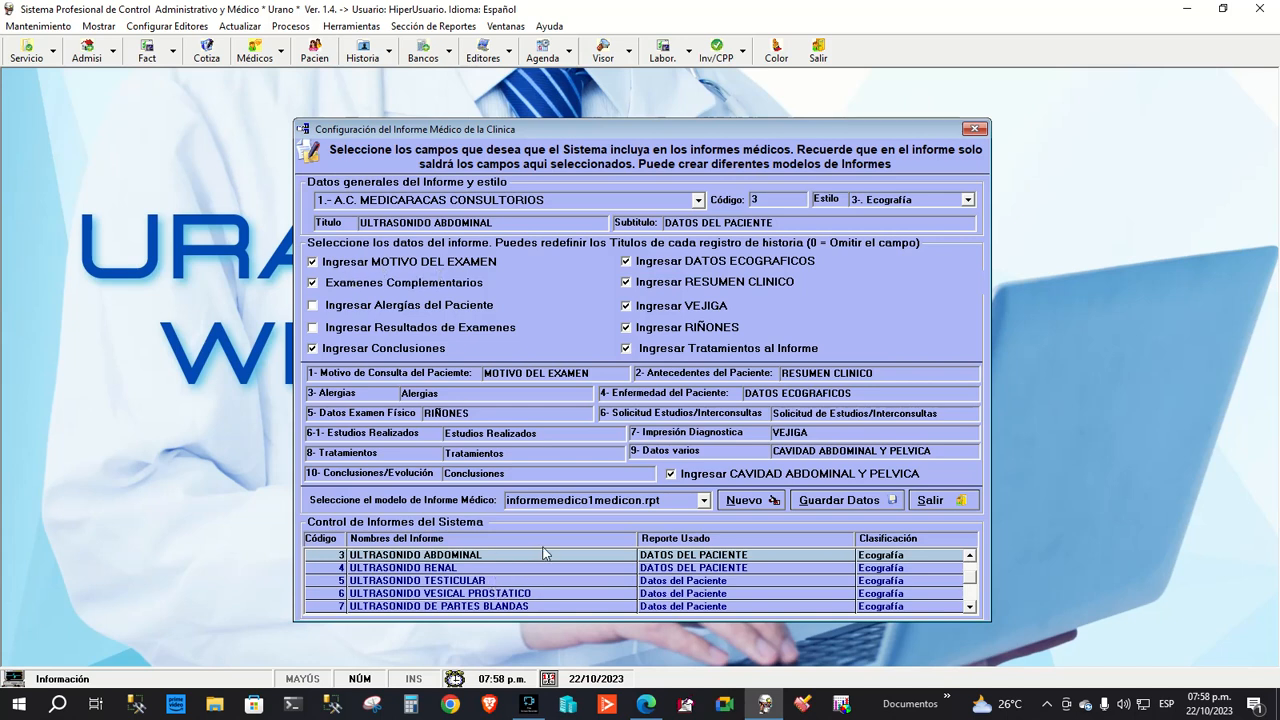
{"action": "left_click", "coordinate": [968, 555]}
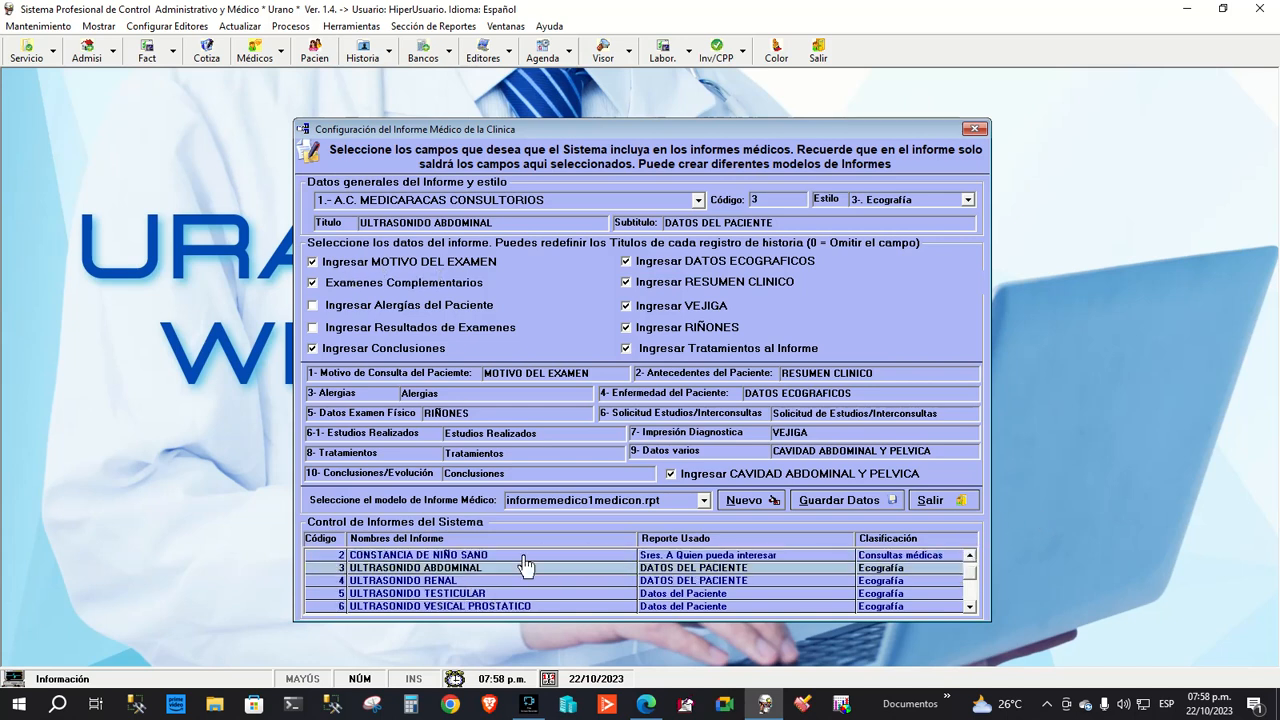
{"action": "left_click", "coordinate": [503, 556]}
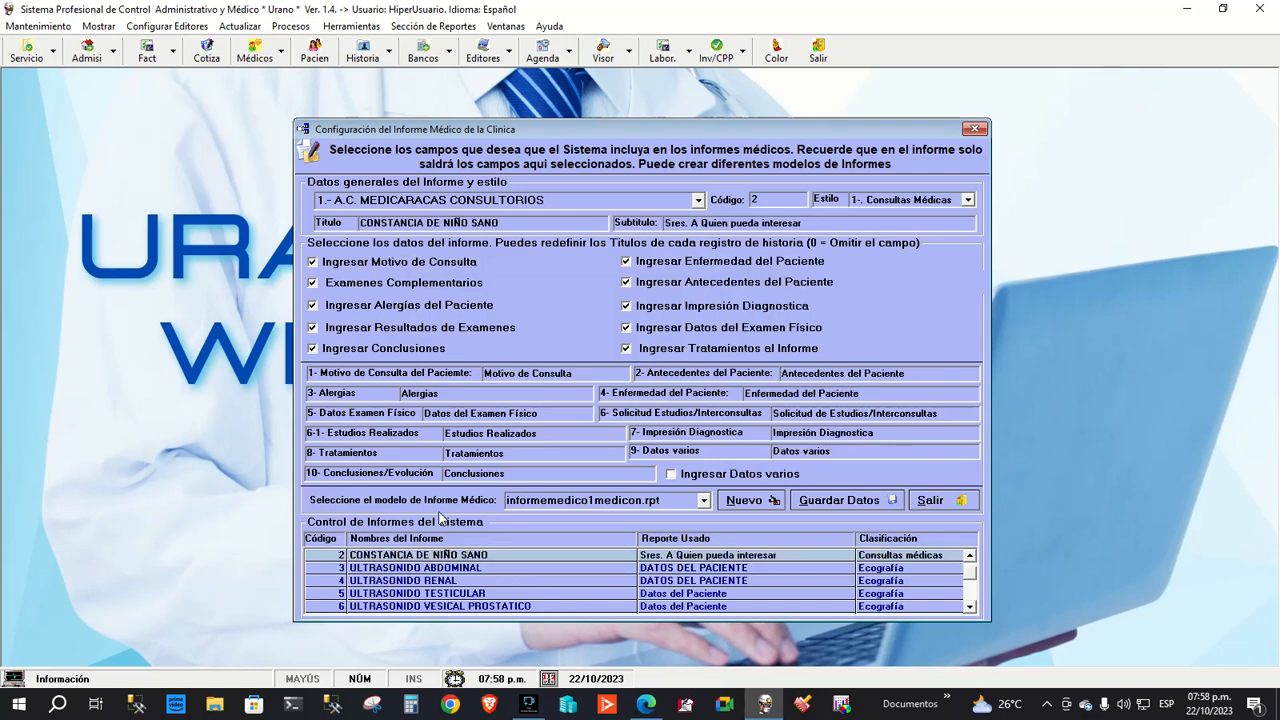
In the ULTRASONIDO TESTICULAR report, set the Alergias section title to 0 to omit the field
{"action": "left_click", "coordinate": [400, 594]}
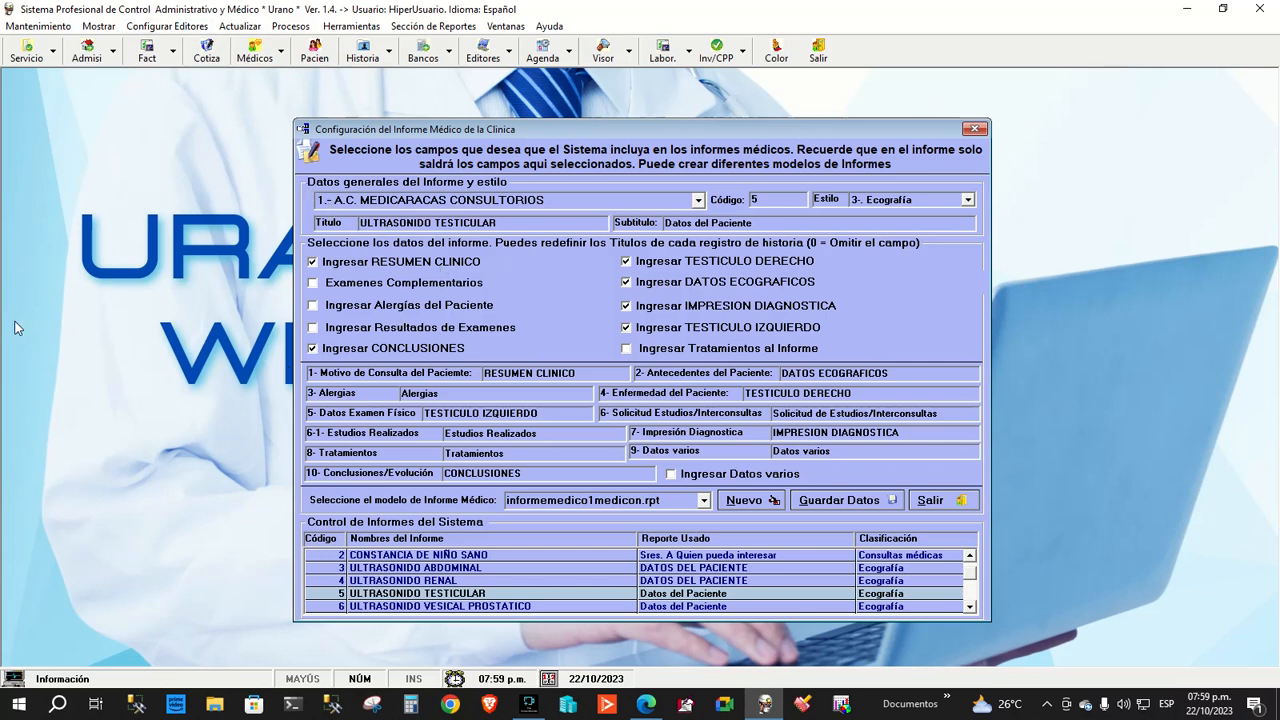
{"action": "left_click_drag", "start_coordinate": [594, 377], "coordinate": [380, 405]}
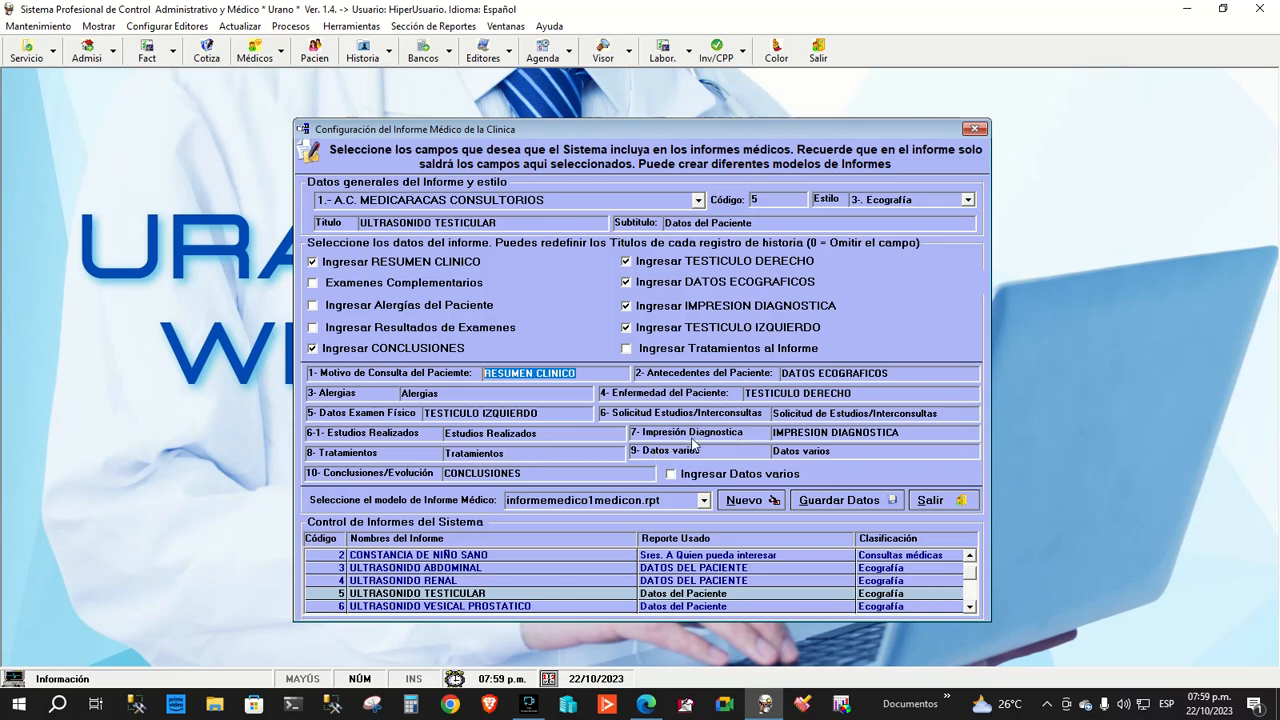
{"action": "left_click", "coordinate": [458, 398]}
{"action": "type", "text": "0"}
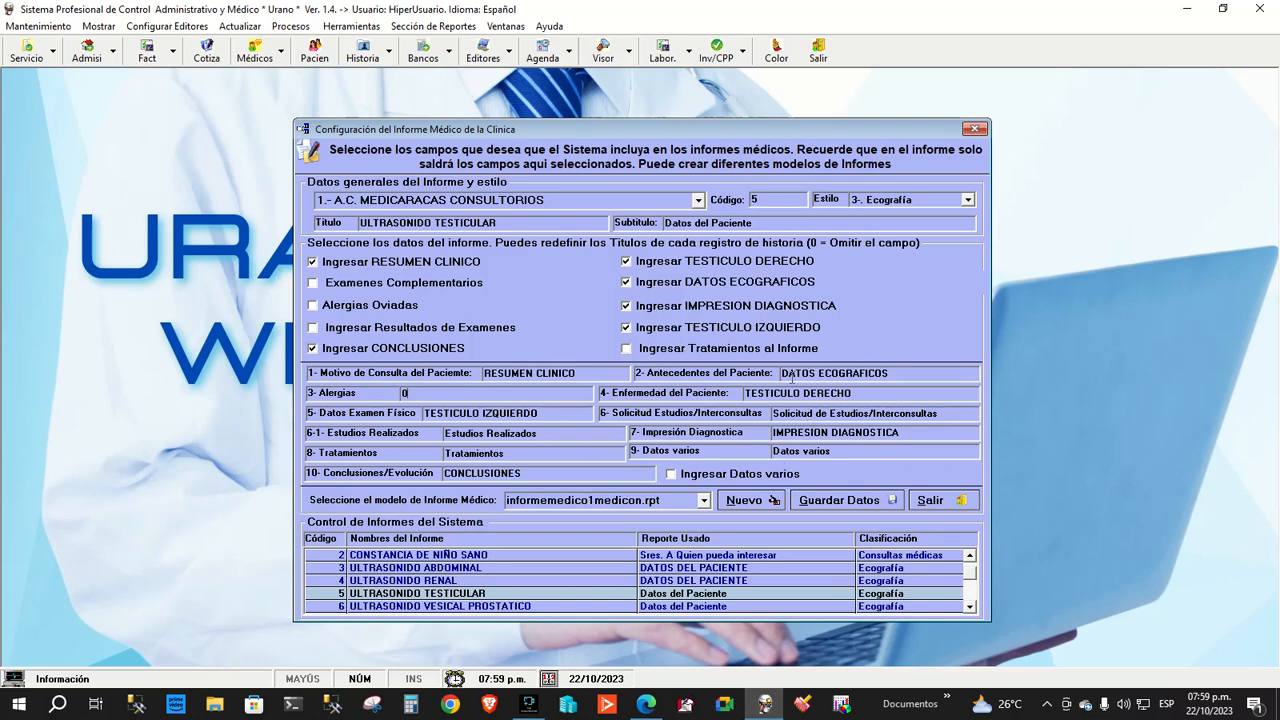
Start a new report titled INFORME ESPECIAL DE CONSULTA with the subtitle DATOS DEL PACIENTE
{"action": "left_click", "coordinate": [744, 500]}
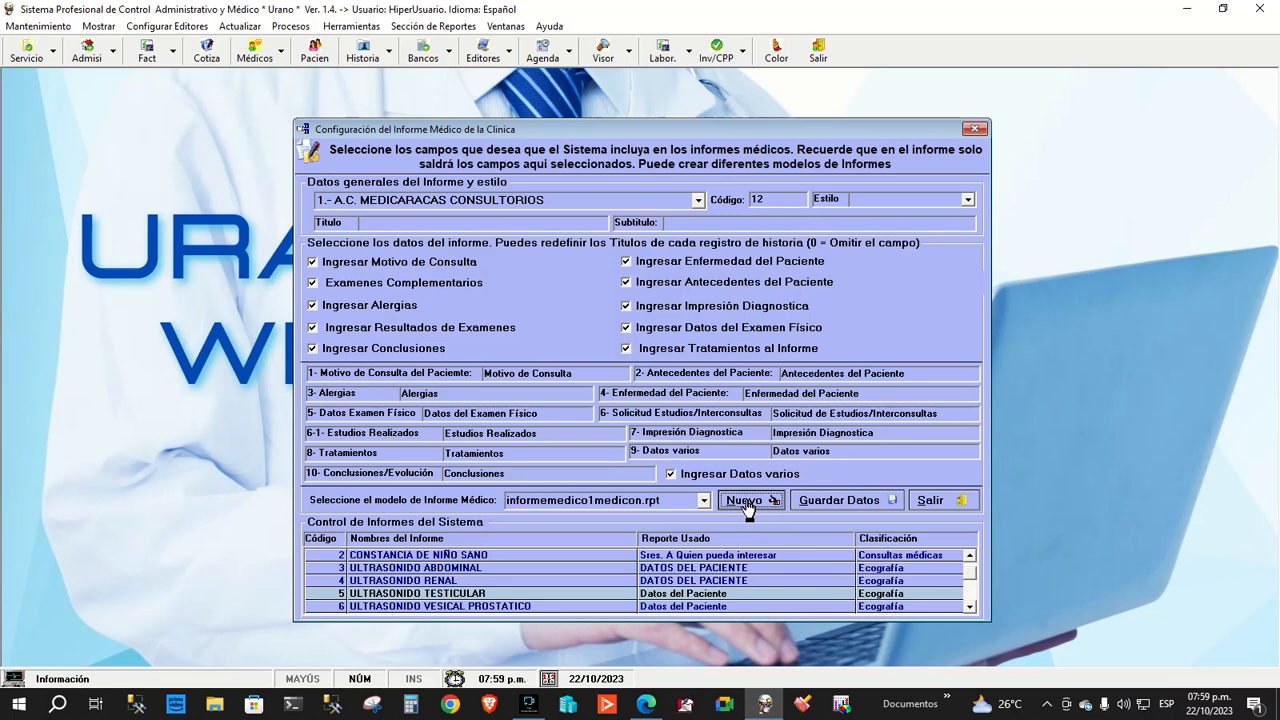
{"action": "left_click", "coordinate": [405, 225]}
{"action": "key", "text": "Caps_Lock"}
{"action": "type", "text": "INFORME ESPECIAL"}
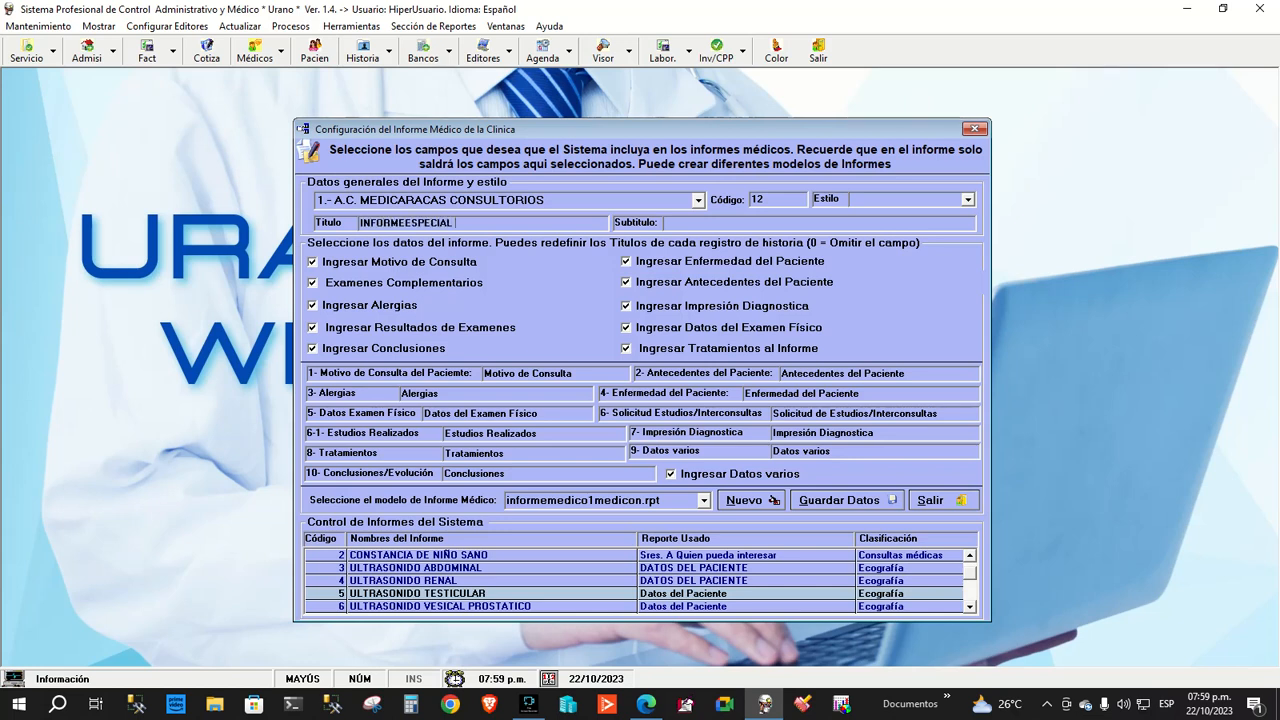
{"action": "type", "text": " DE CONSULTA"}
{"action": "left_click", "coordinate": [405, 223]}
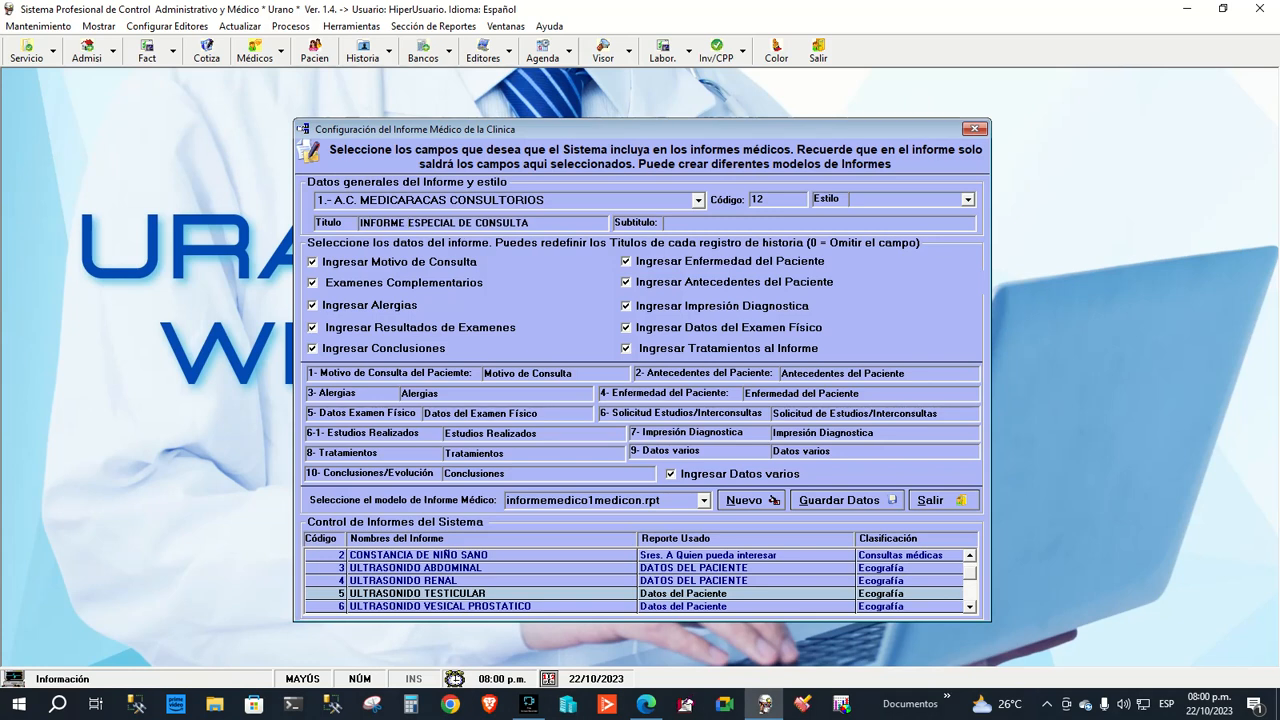
{"action": "type", "text": "DATOS DEL PACIENTE"}
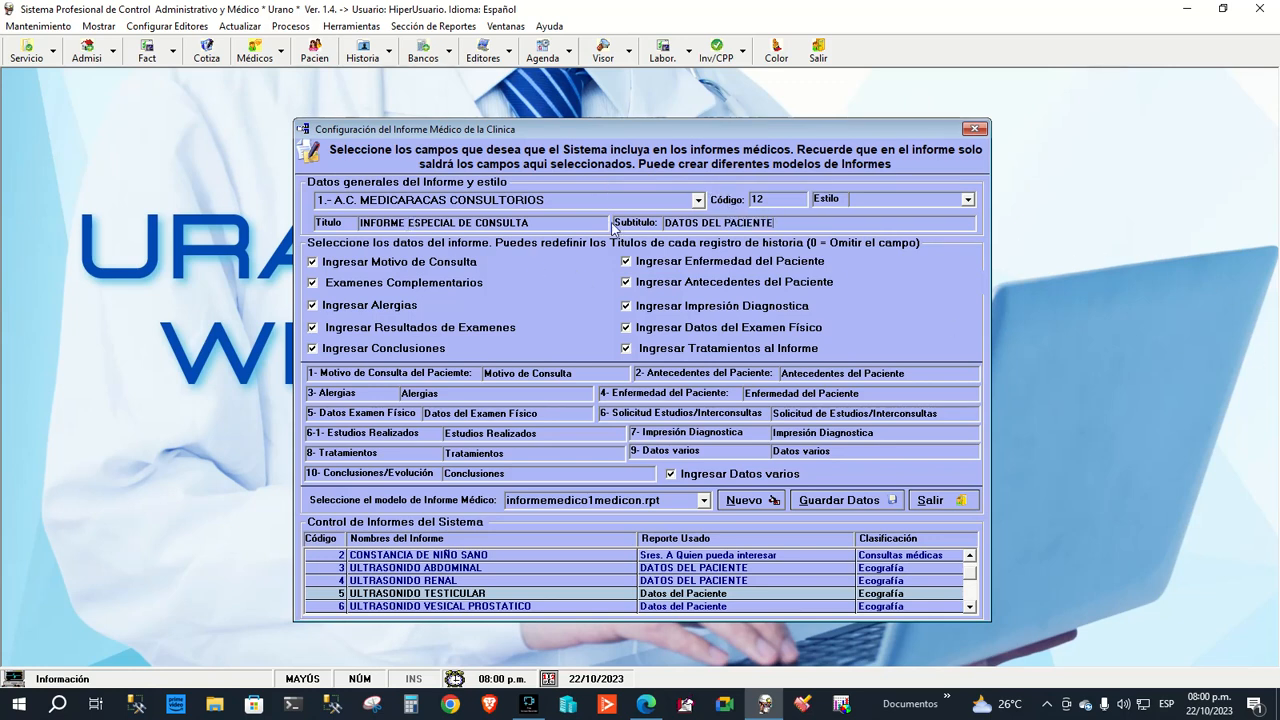
Set the new report's style to 1-. Consultas Médicas and exclude Datos varios from it
{"action": "left_click", "coordinate": [922, 199]}
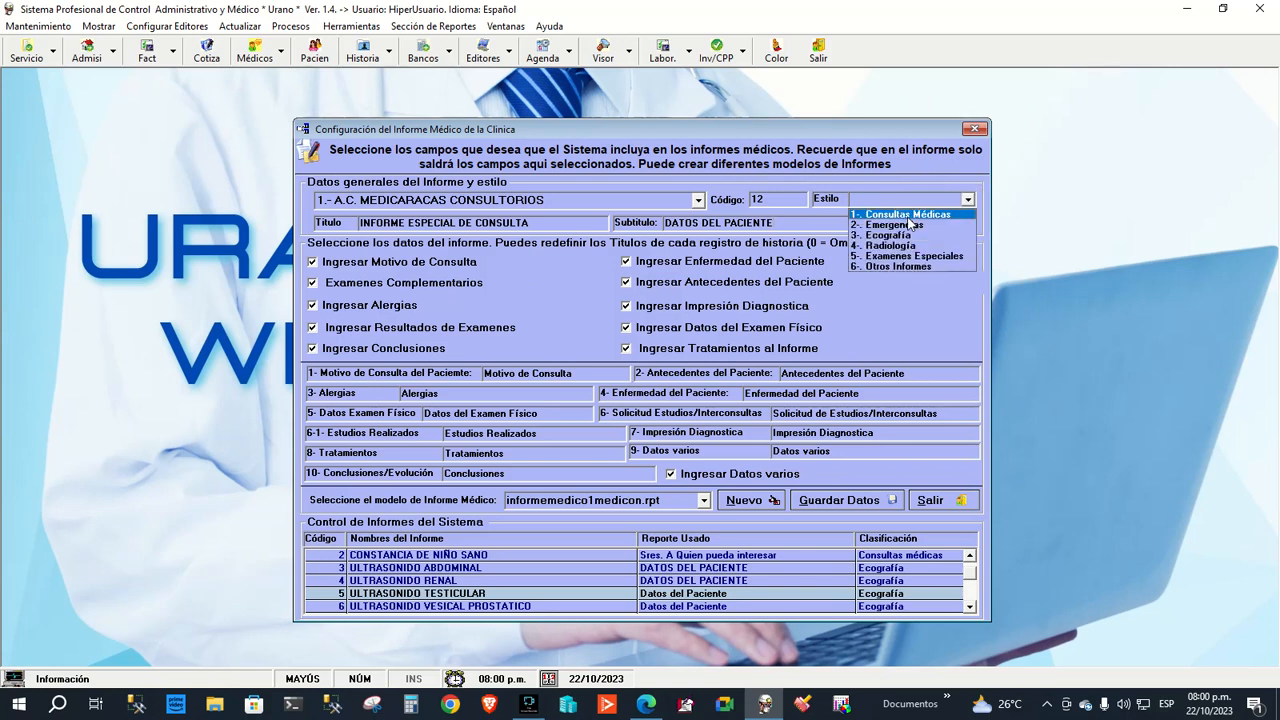
{"action": "left_click", "coordinate": [908, 216]}
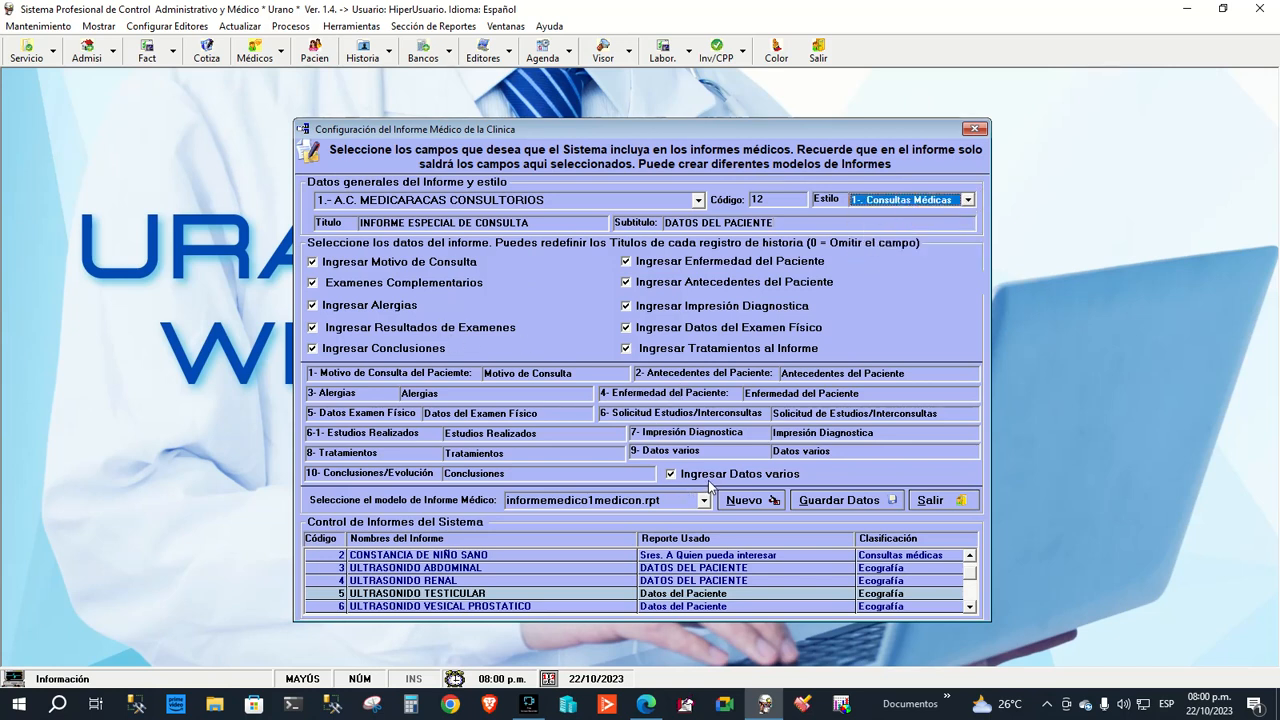
{"action": "left_click", "coordinate": [703, 479]}
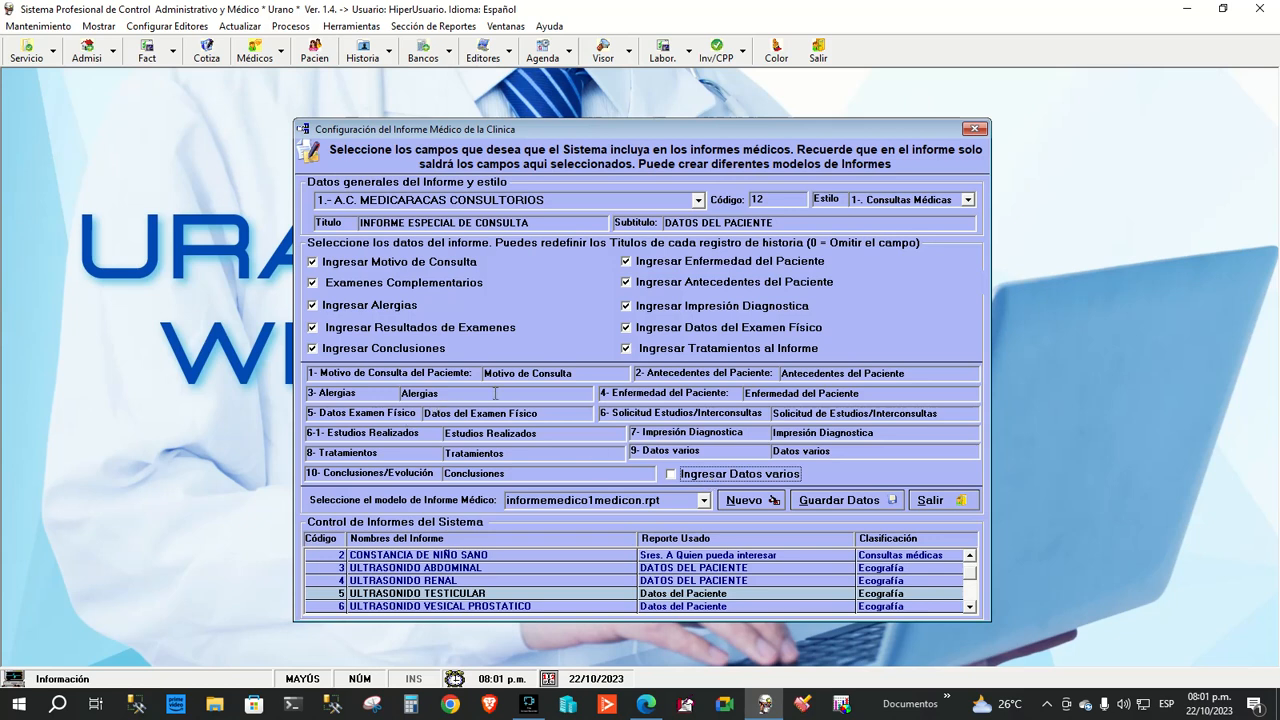
Retitle the Motivo de Consulta section DATOS FÍSICOS DEL PACIENTE and the Enfermedad del Paciente section CUADRO CLINICO
{"action": "left_click", "coordinate": [603, 376]}
{"action": "left_click_drag", "start_coordinate": [603, 376], "coordinate": [486, 374]}
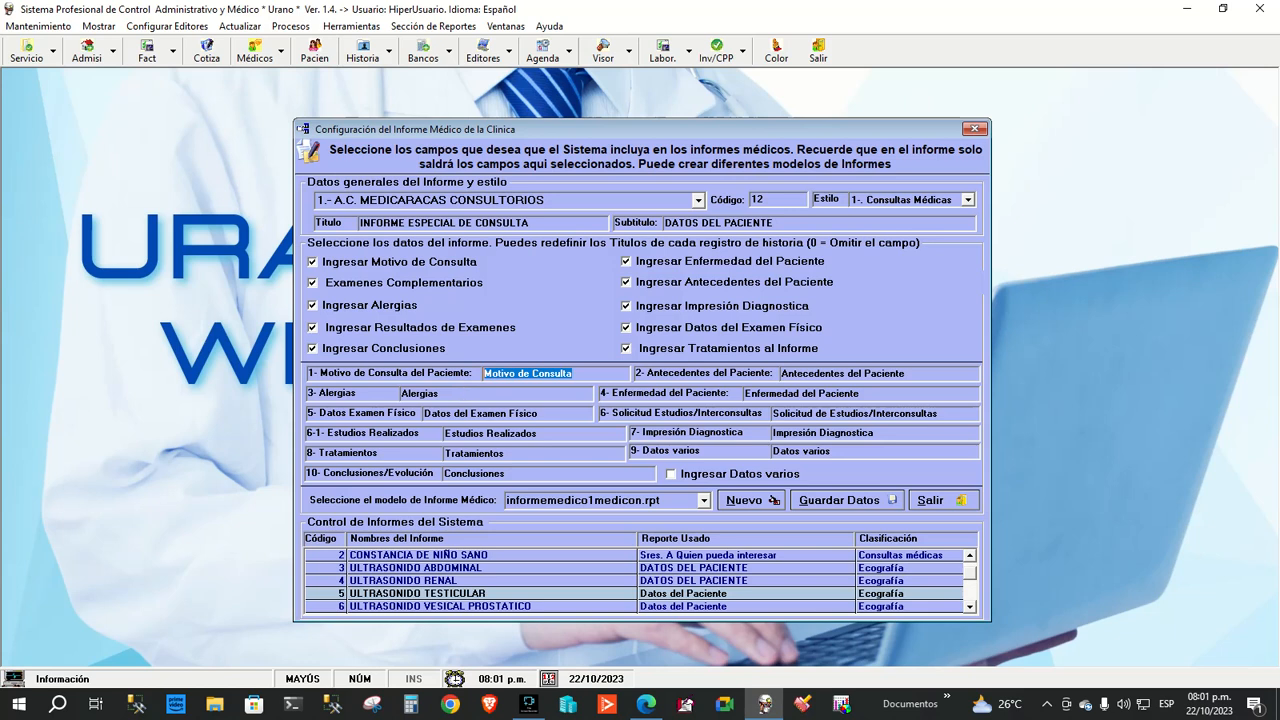
{"action": "type", "text": "DATOS FÍSICOS DEL"}
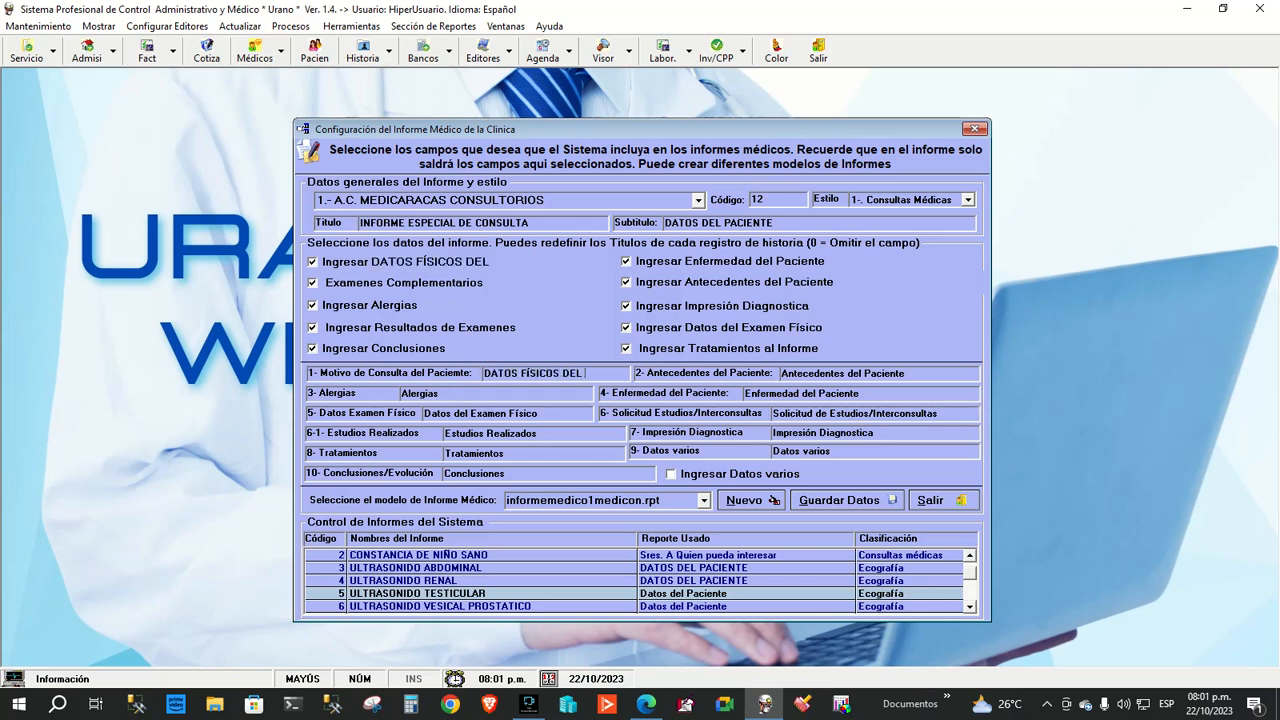
{"action": "type", "text": " PACIENTE"}
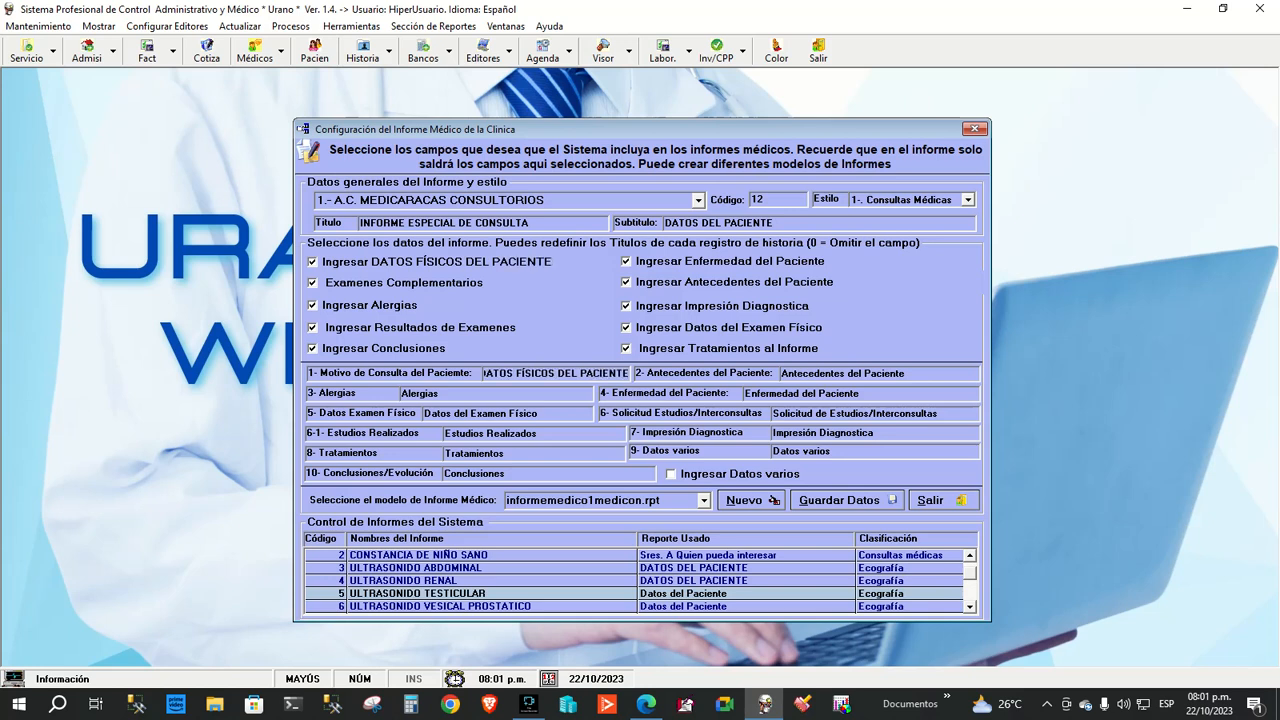
{"action": "key", "text": "Home"}
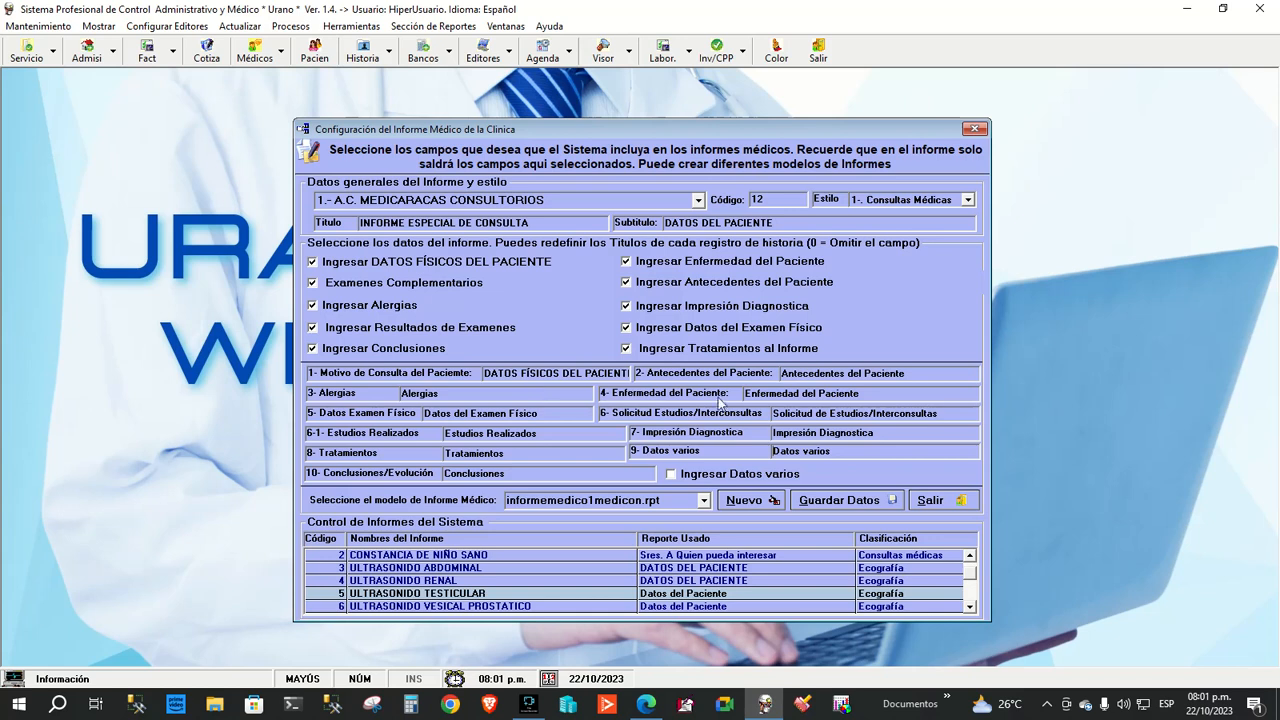
{"action": "left_click_drag", "start_coordinate": [882, 397], "coordinate": [602, 382]}
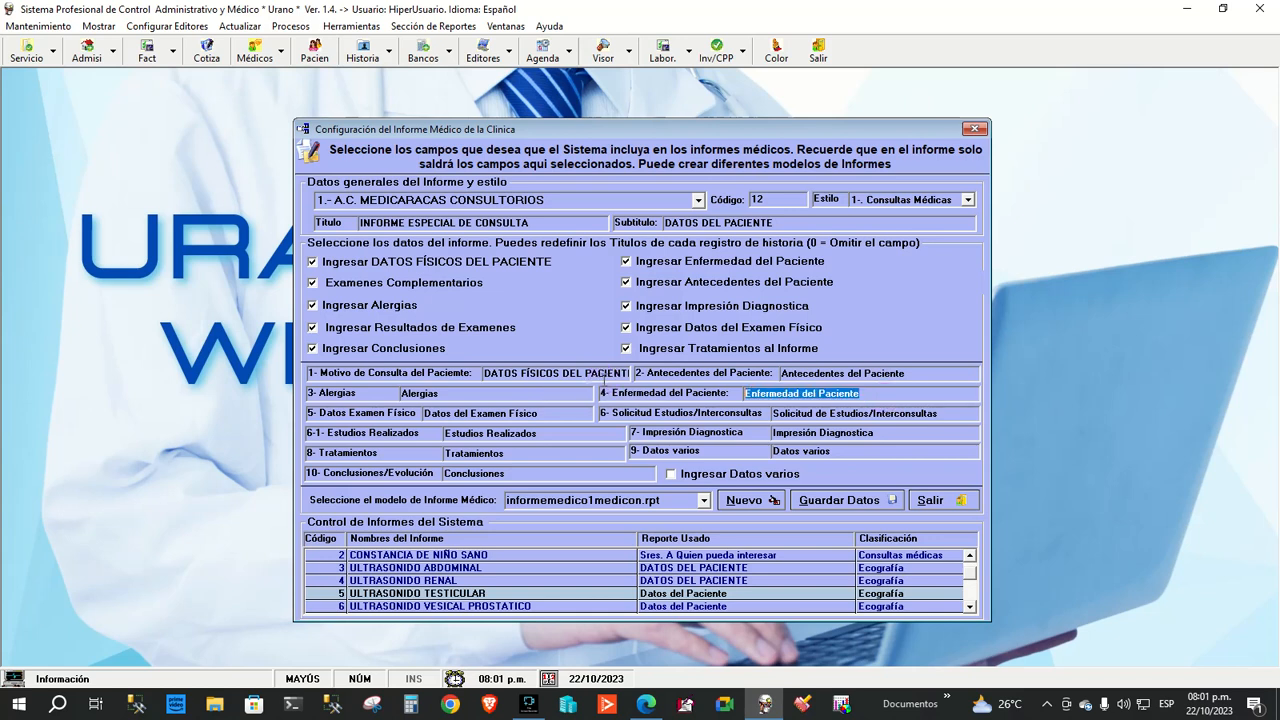
{"action": "type", "text": "CUADRO CLINICO"}
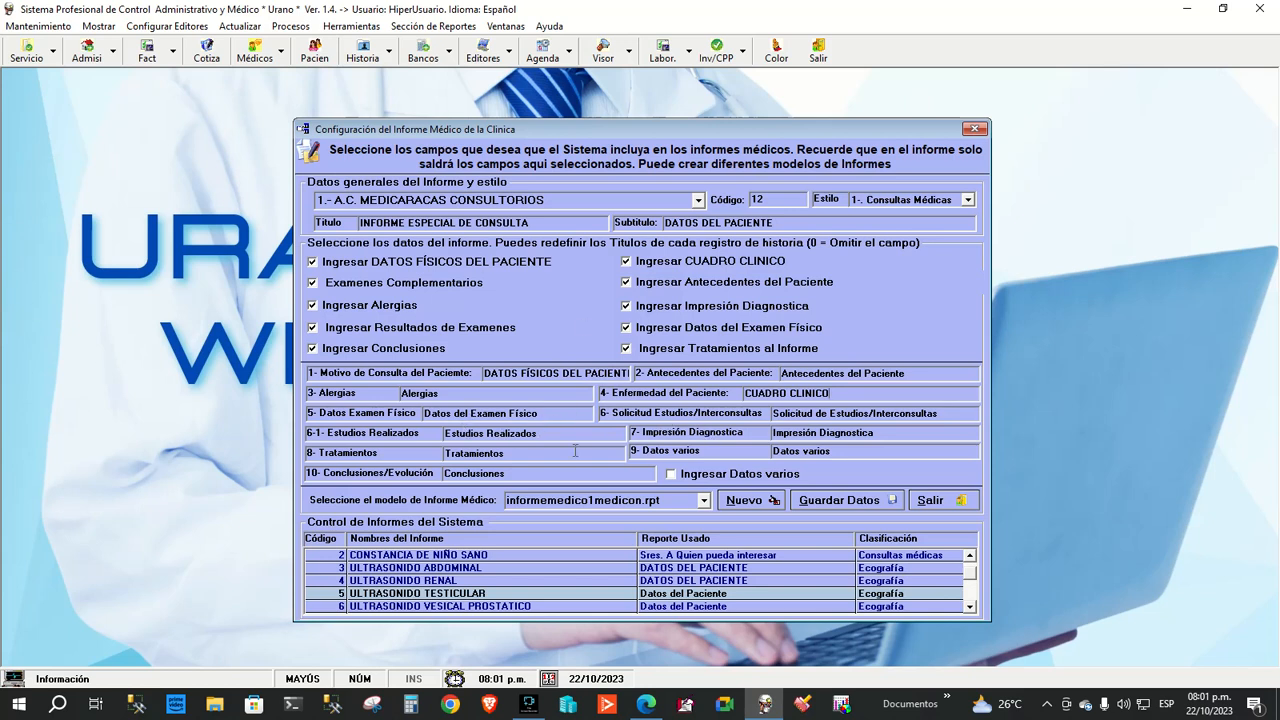
Retitle the Conclusiones/Evolución section of the new report as EVOLUCIÓN
{"action": "left_click_drag", "start_coordinate": [508, 476], "coordinate": [378, 477]}
{"action": "type", "text": "EVOLUCI"}
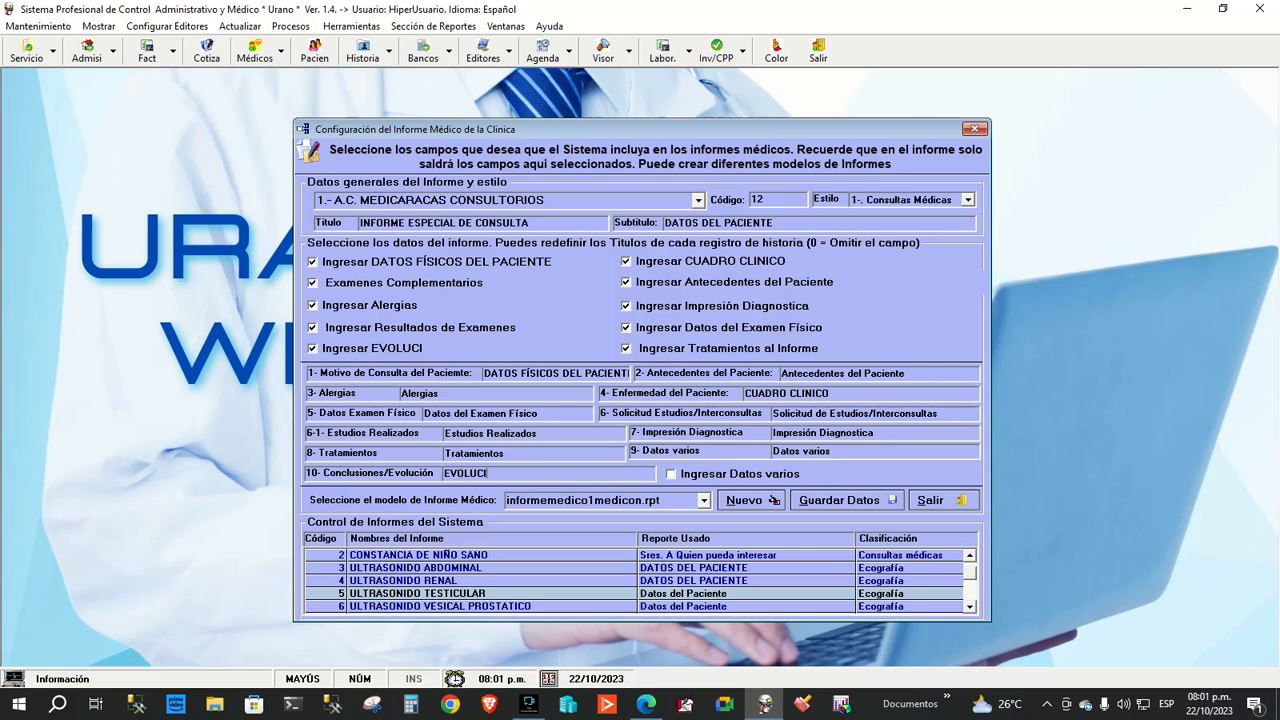
{"action": "key", "text": "BackSpace"}
{"action": "type", "text": "Í"}
{"action": "key", "text": "BackSpace"}
{"action": "type", "text": "IÓN"}
Retitle the Impresión Diagnostica section of the new report as DIAGNOSTICO
{"action": "left_click", "coordinate": [902, 436]}
{"action": "key", "text": "Home"}
{"action": "key", "text": "Delete"}
{"action": "key", "text": "Delete"}
{"action": "key", "text": "Delete"}
{"action": "key", "text": "Delete"}
{"action": "key", "text": "Delete"}
{"action": "key", "text": "Delete"}
{"action": "key", "text": "Delete"}
{"action": "key", "text": "Delete"}
{"action": "key", "text": "Delete"}
{"action": "key", "text": "Delete"}
{"action": "key", "text": "End"}
{"action": "key", "text": "BackSpace"}
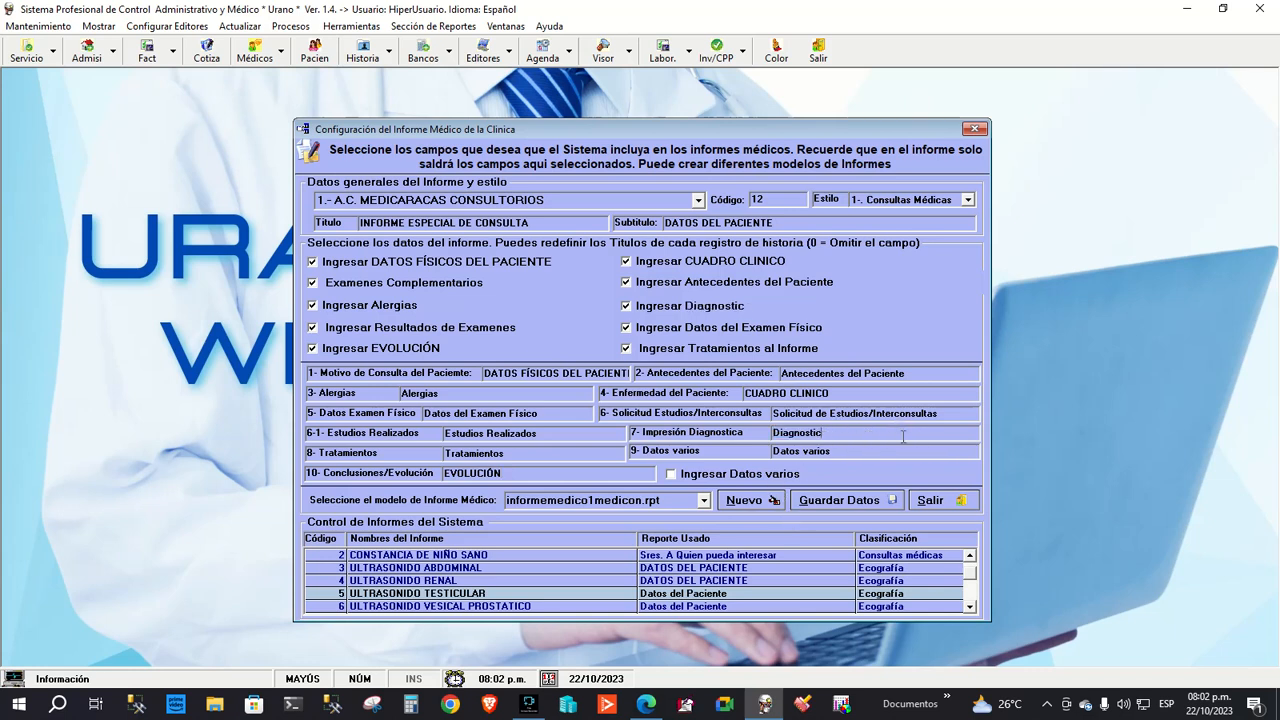
{"action": "type", "text": "O"}
{"action": "key", "text": "shift+Home"}
{"action": "type", "text": "DIAGNOSTICO"}
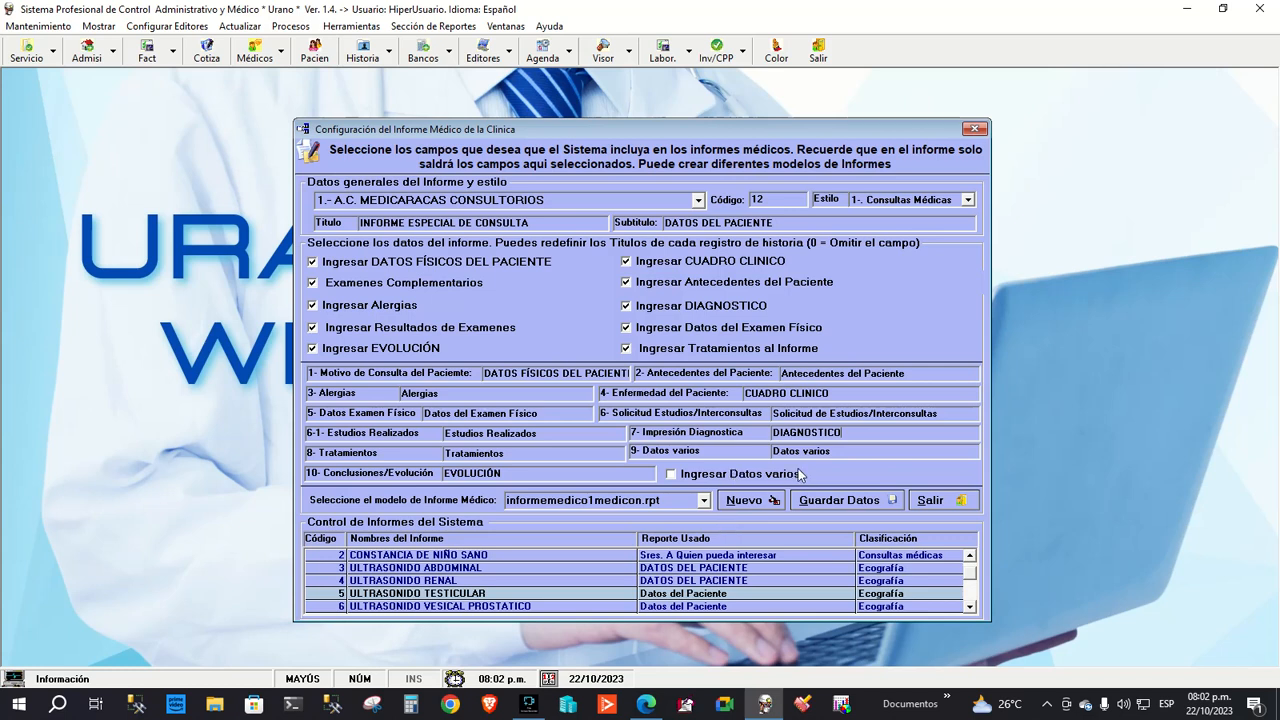
Save the INFORME ESPECIAL DE CONSULTA configuration and dismiss the confirmation message
{"action": "left_click", "coordinate": [862, 451]}
{"action": "left_click_drag", "start_coordinate": [856, 453], "coordinate": [917, 467]}
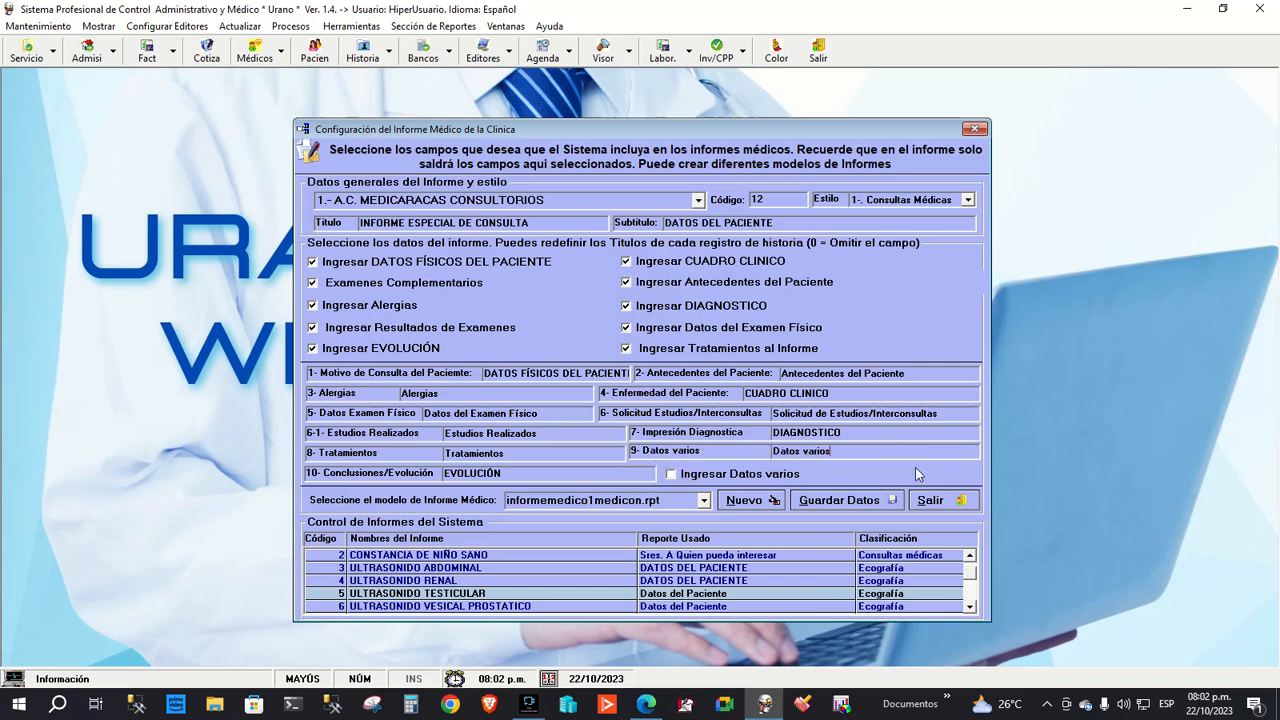
{"action": "left_click", "coordinate": [845, 502]}
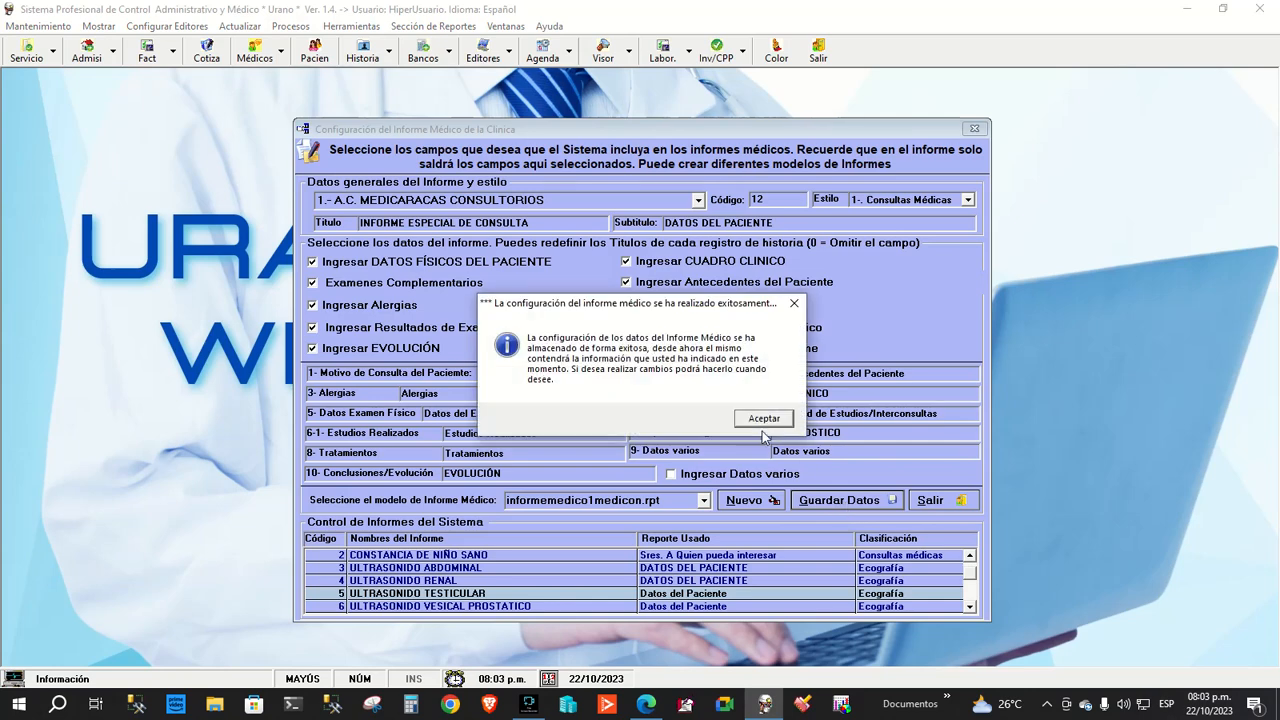
{"action": "left_click", "coordinate": [757, 420]}
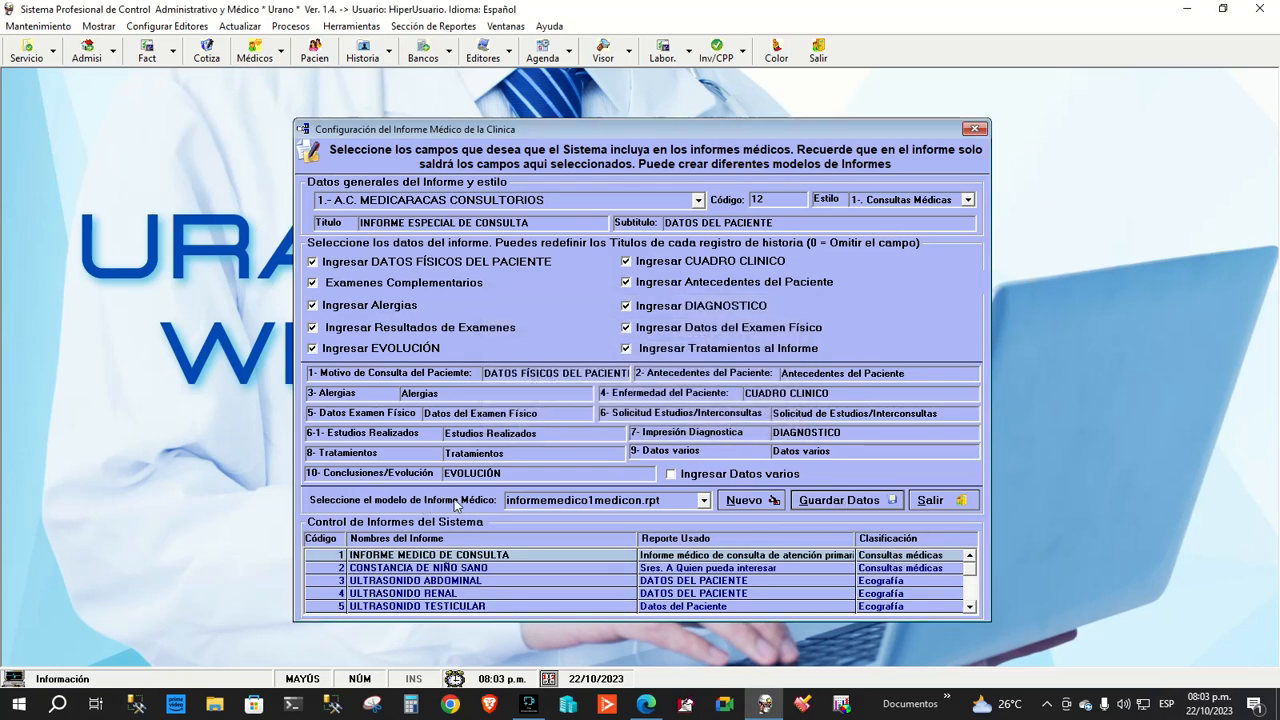
Look through the available medical report model files, keeping informemedico1medicon.rpt as the selection
{"action": "left_click", "coordinate": [640, 500]}
{"action": "left_click", "coordinate": [702, 502]}
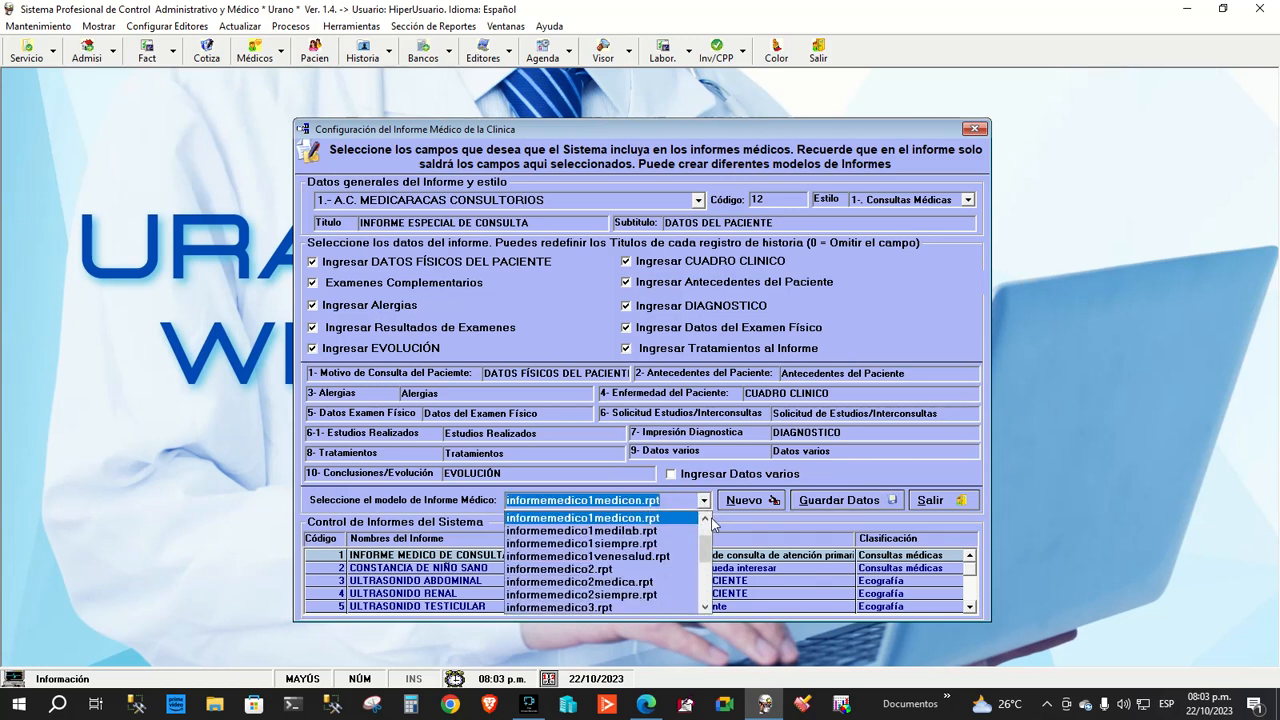
{"action": "left_click_drag", "start_coordinate": [707, 551], "coordinate": [705, 502]}
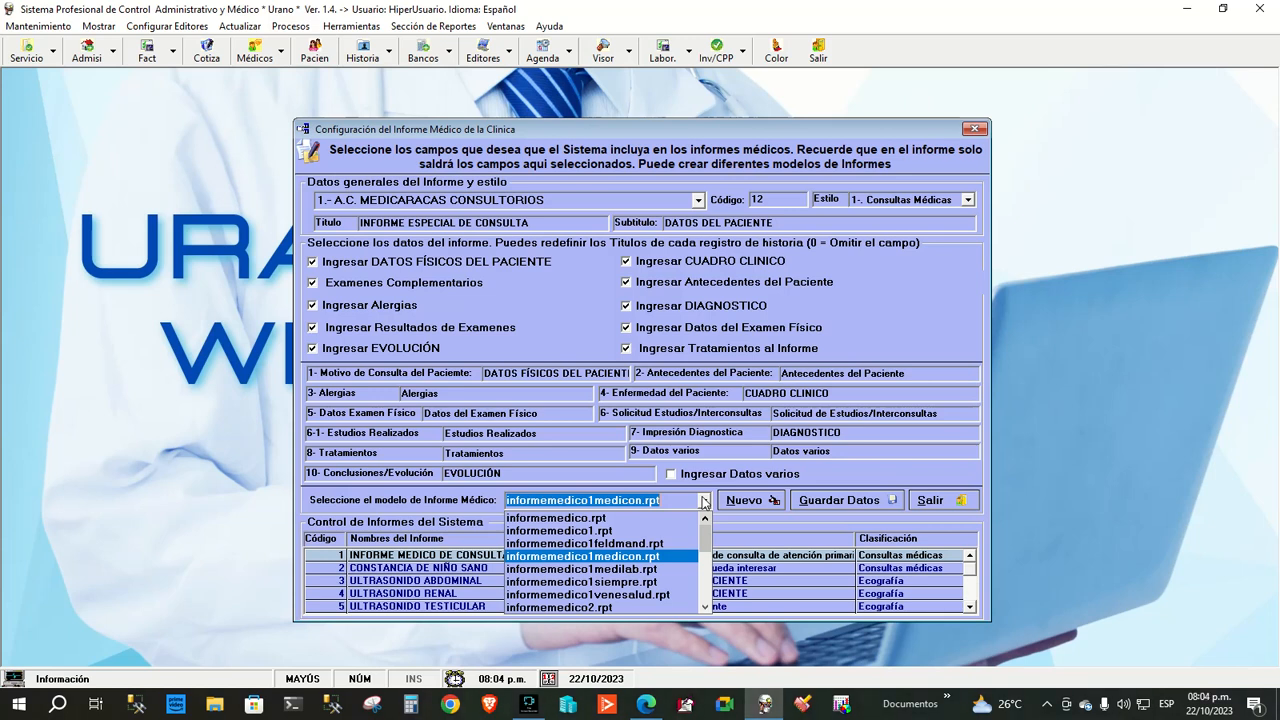
{"action": "left_click", "coordinate": [704, 502]}
{"action": "left_click", "coordinate": [704, 502]}
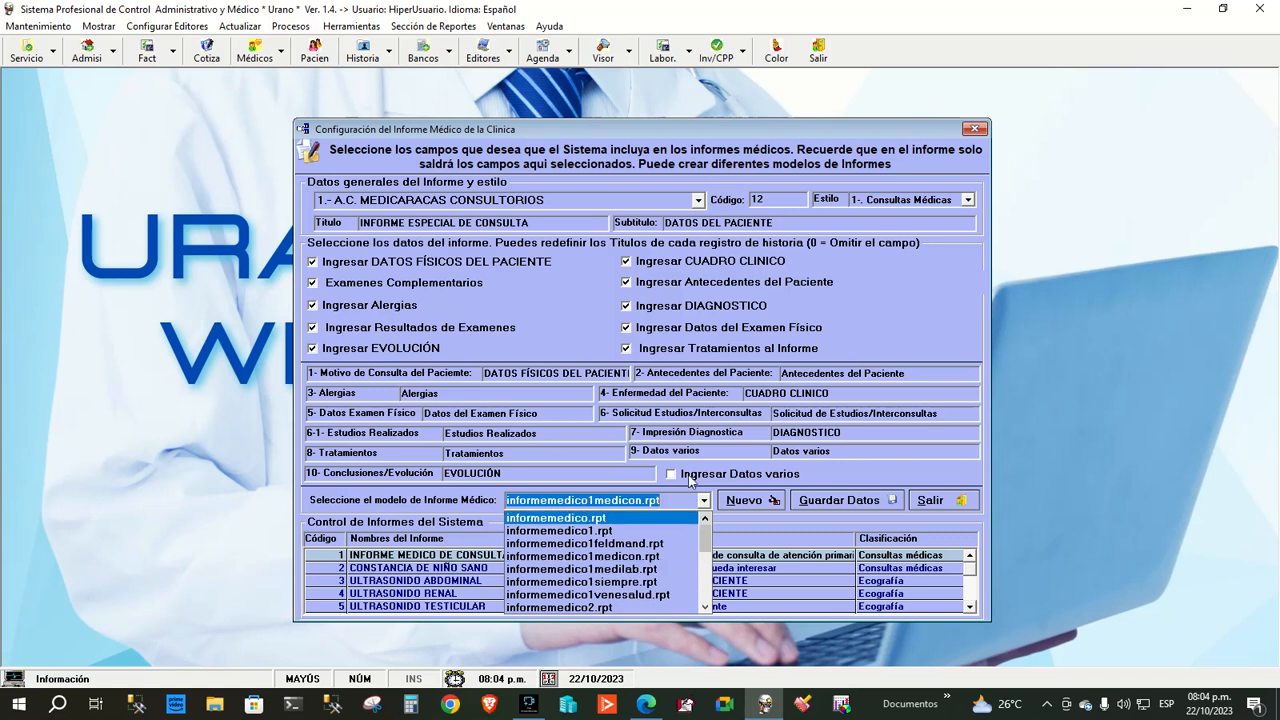
{"action": "left_click", "coordinate": [704, 500]}
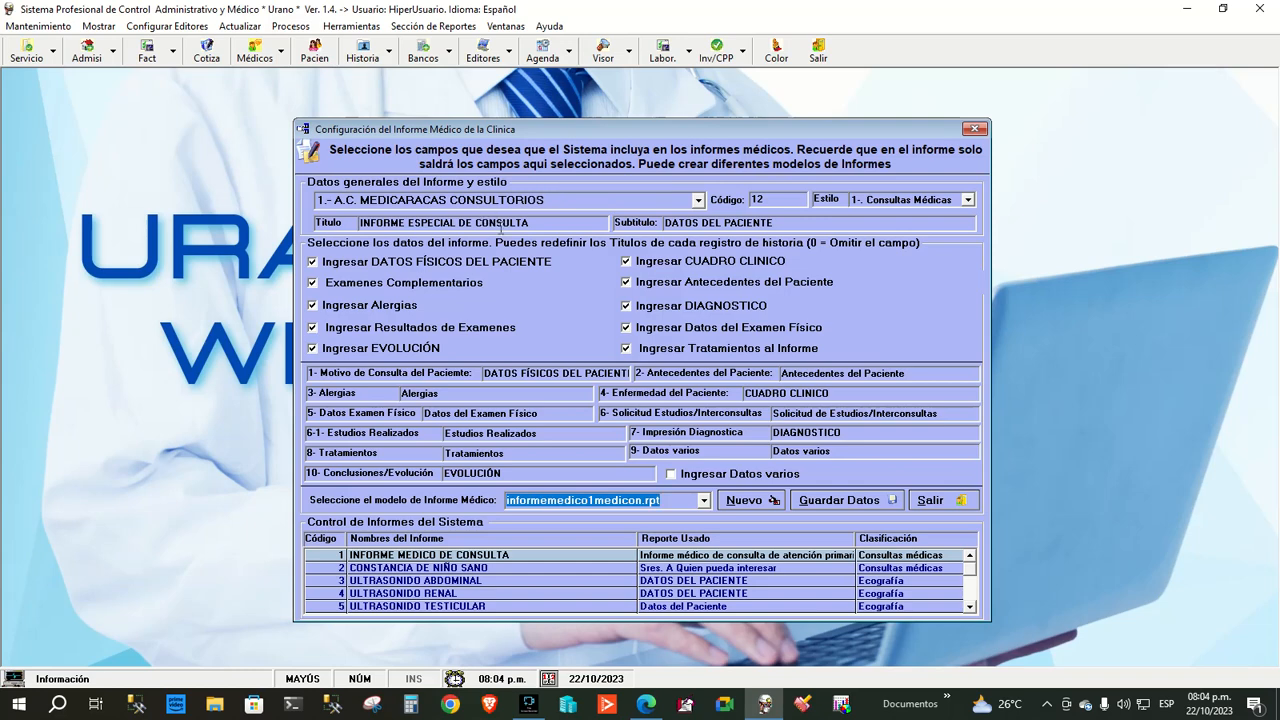
In the doctors form, add INFORME ESPECIAL DE CONSULTA to the reports of the pediatrics specialist with code 1 and save the record
{"action": "left_click", "coordinate": [256, 54]}
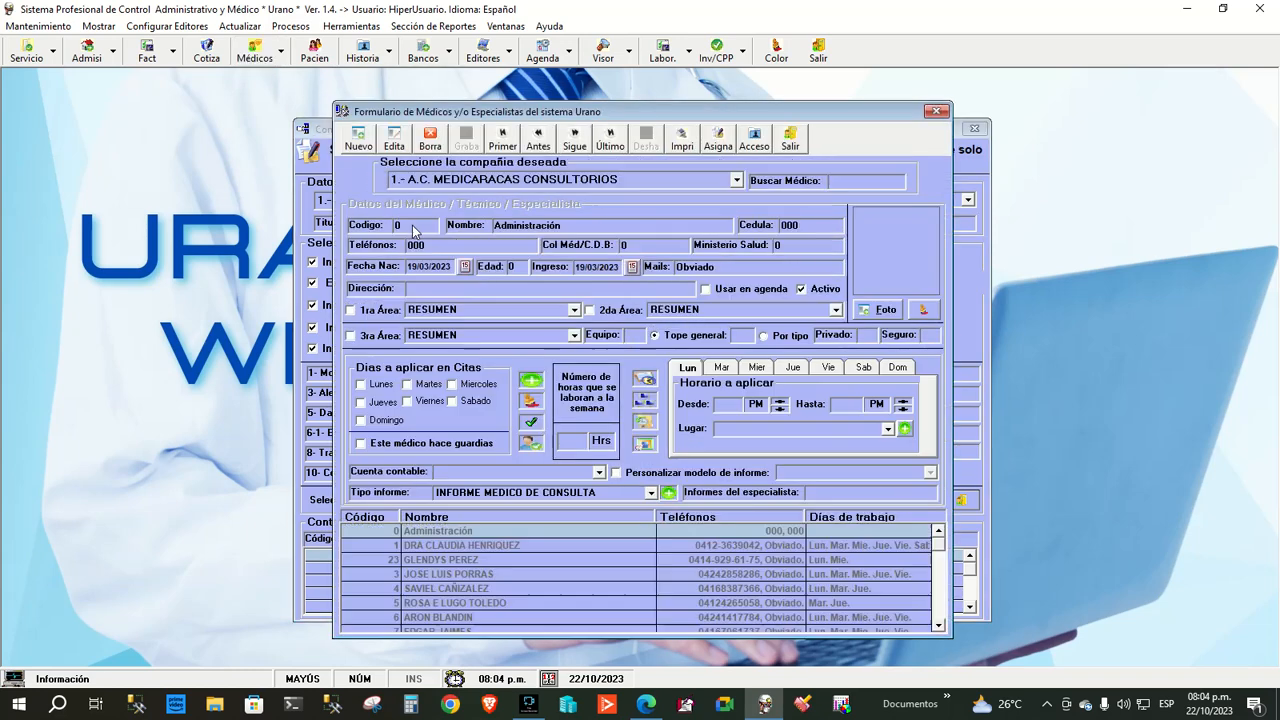
{"action": "left_click", "coordinate": [575, 148]}
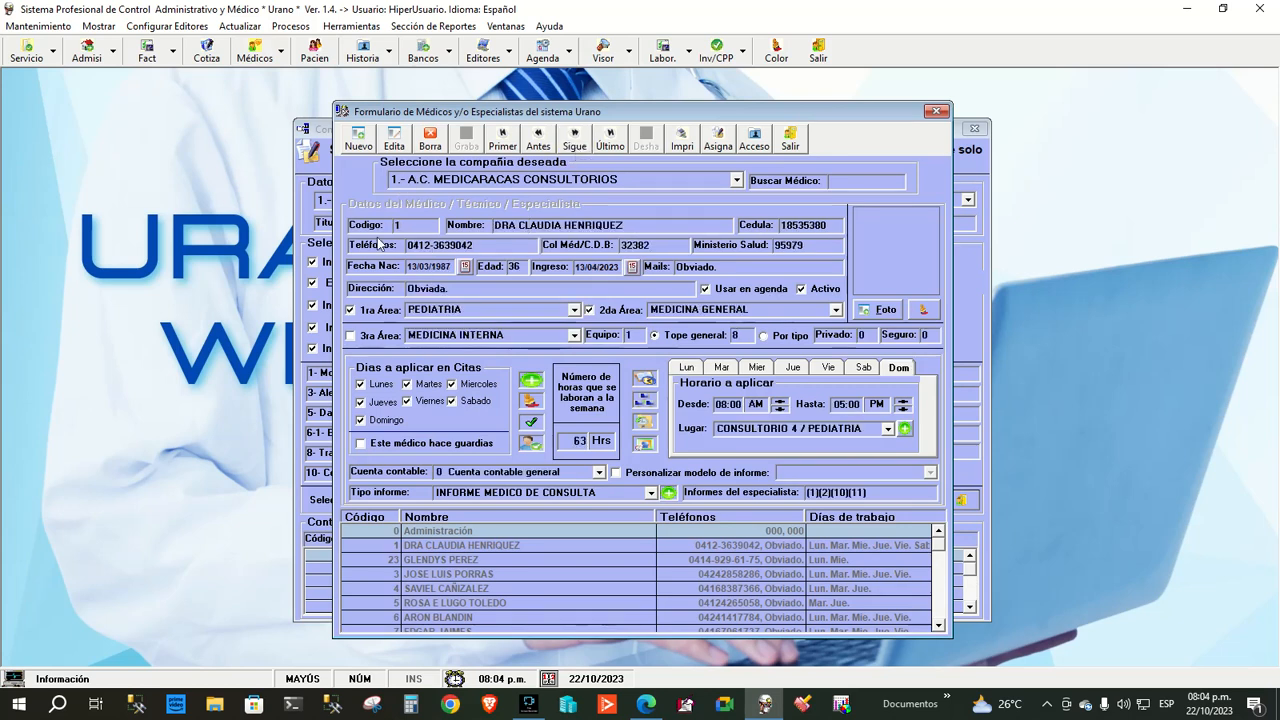
{"action": "left_click", "coordinate": [399, 140]}
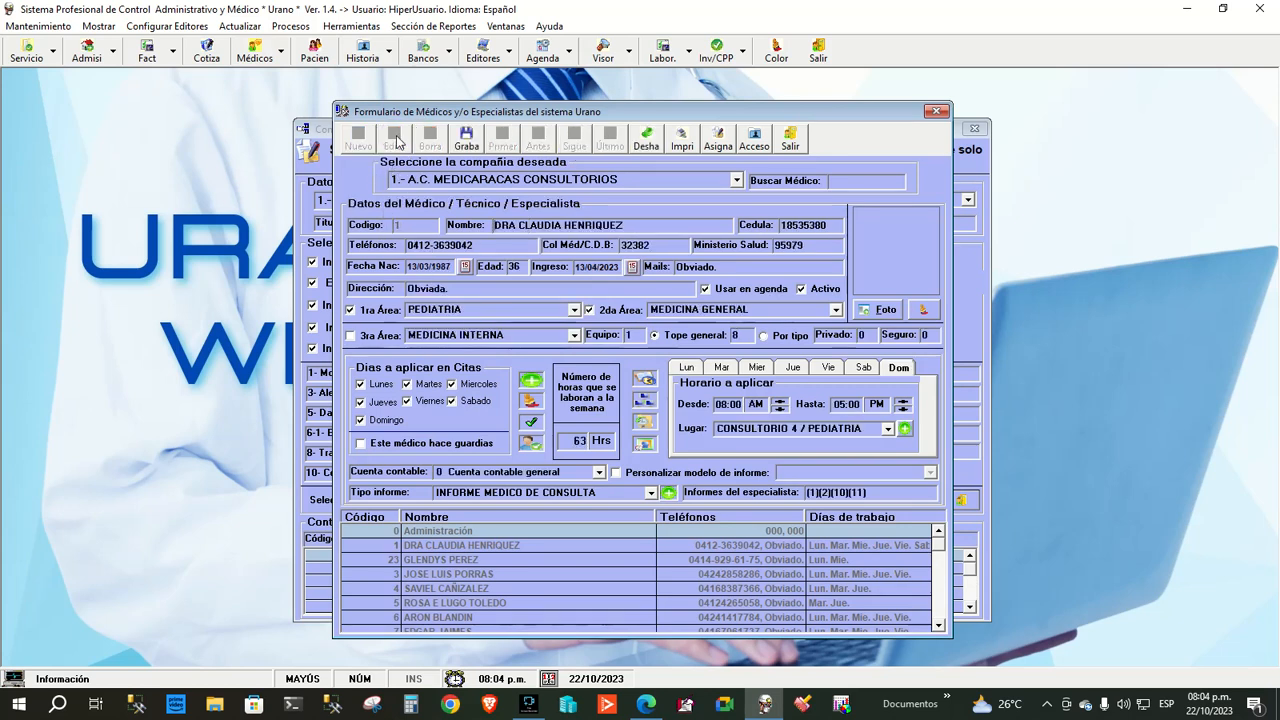
{"action": "left_click", "coordinate": [650, 492]}
{"action": "scroll", "coordinate": [531, 565], "scroll_direction": "down", "scroll_amount": 2}
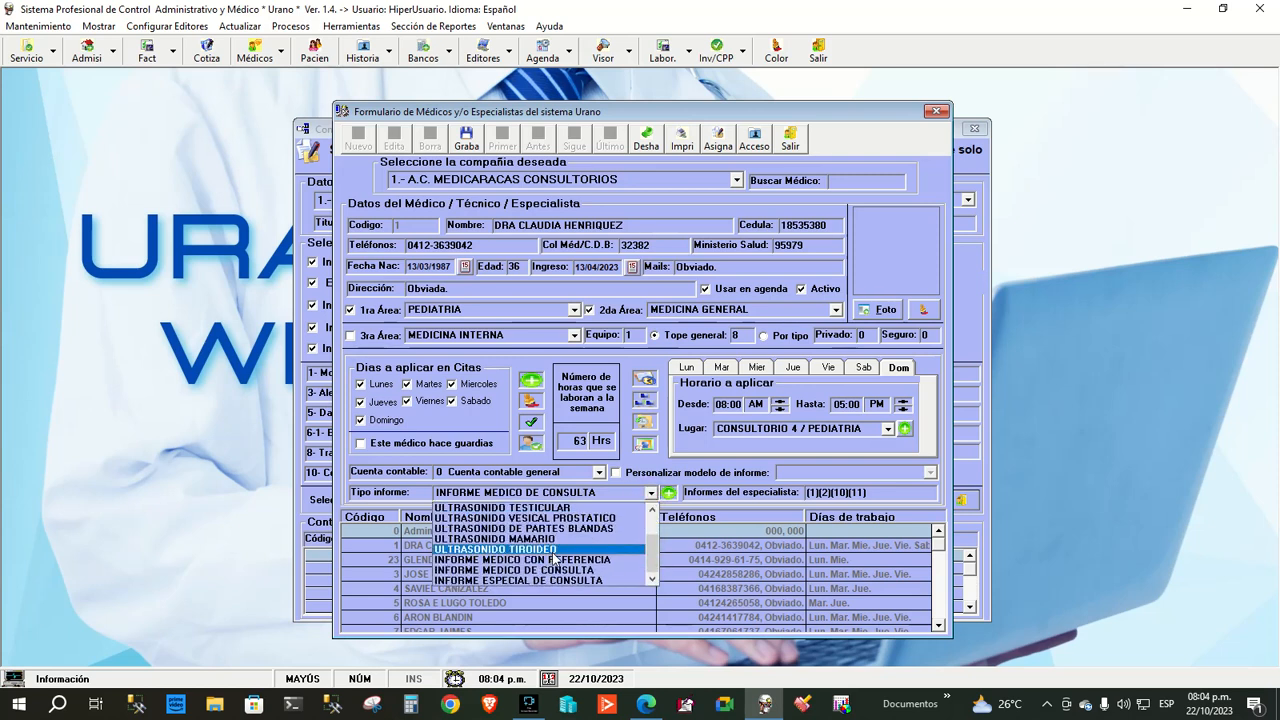
{"action": "left_click", "coordinate": [556, 577]}
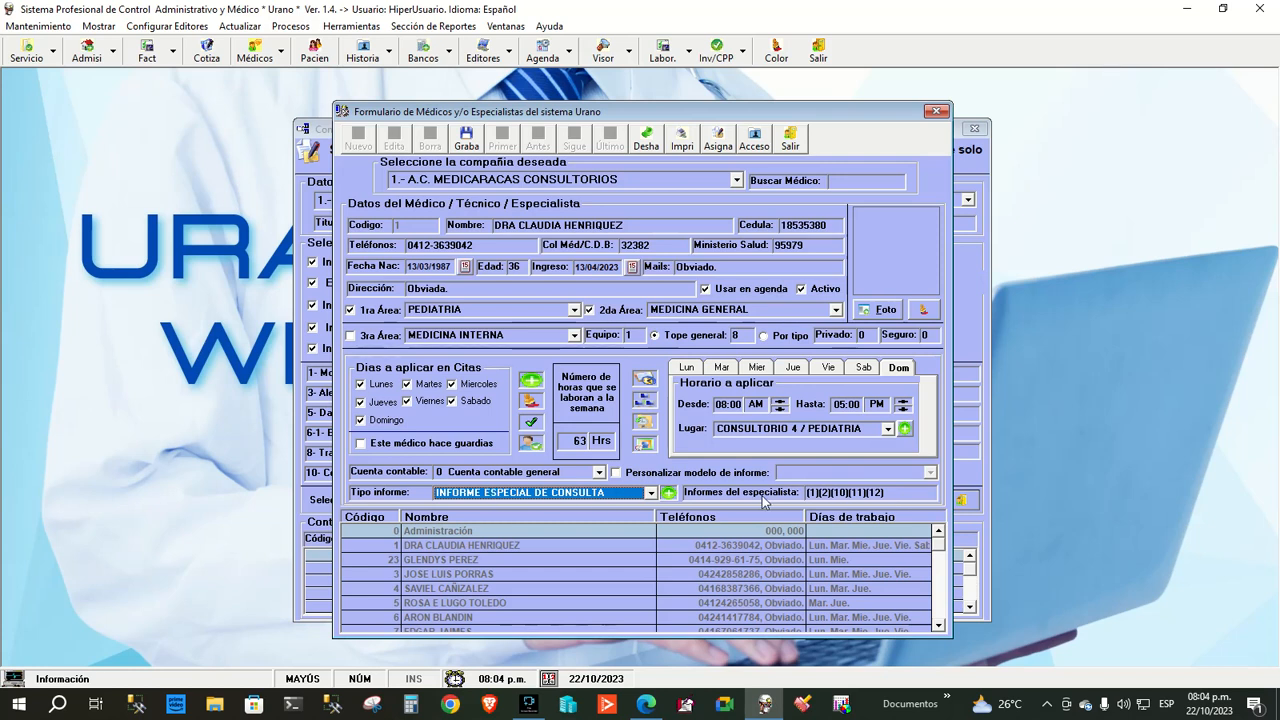
{"action": "left_click", "coordinate": [891, 492]}
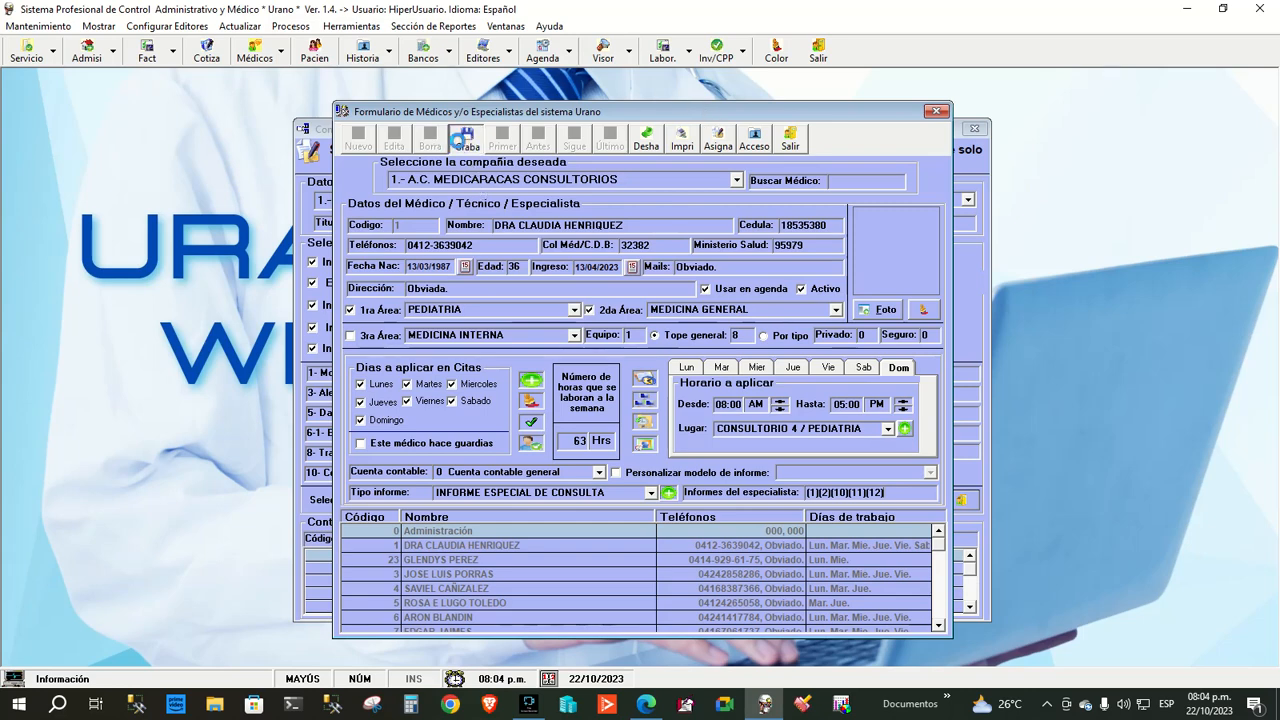
{"action": "left_click", "coordinate": [465, 140]}
Compare the reports assigned to the next specialist with those of the pediatrics specialist, and close the doctors and report configuration forms
{"action": "left_click", "coordinate": [574, 140]}
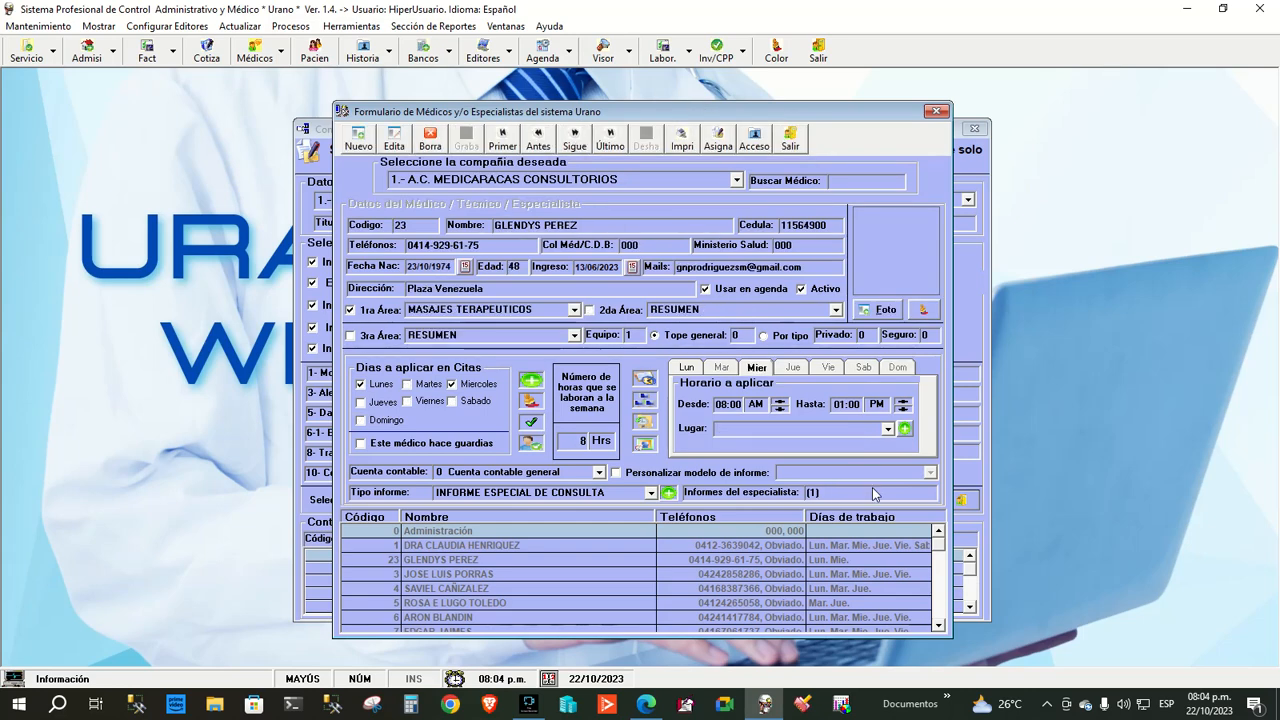
{"action": "left_click", "coordinate": [545, 136]}
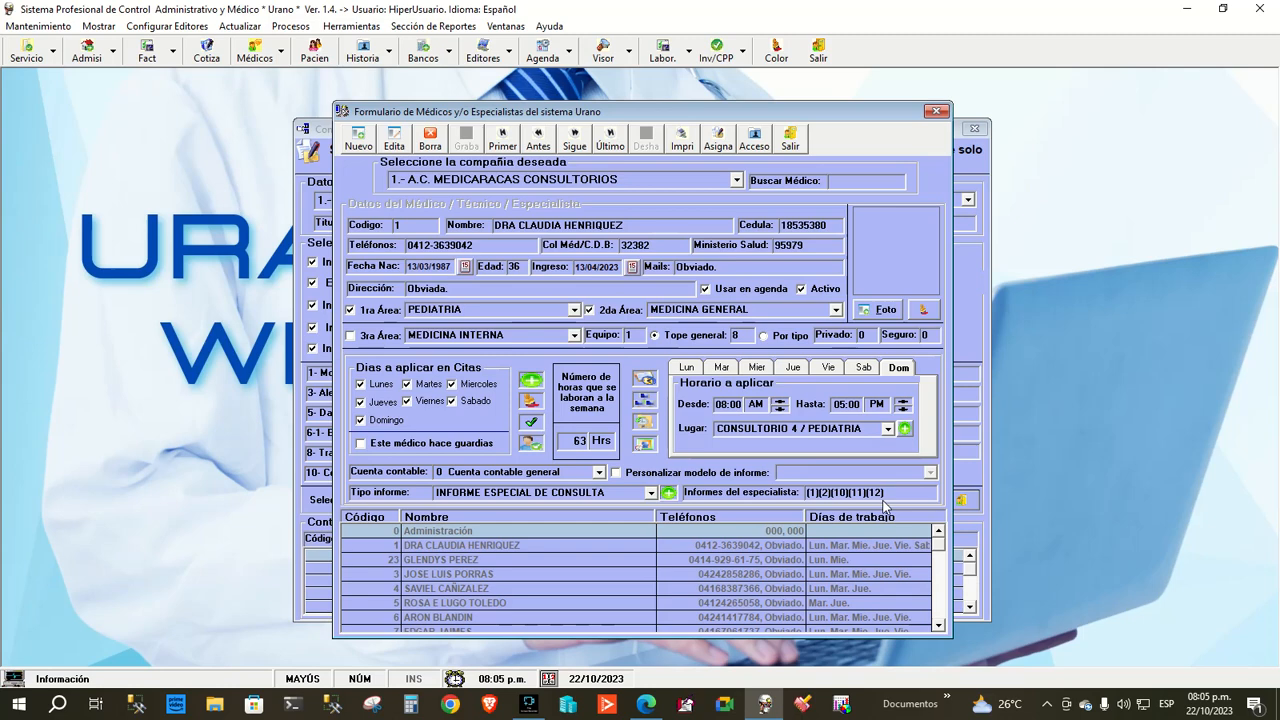
{"action": "left_click", "coordinate": [792, 138]}
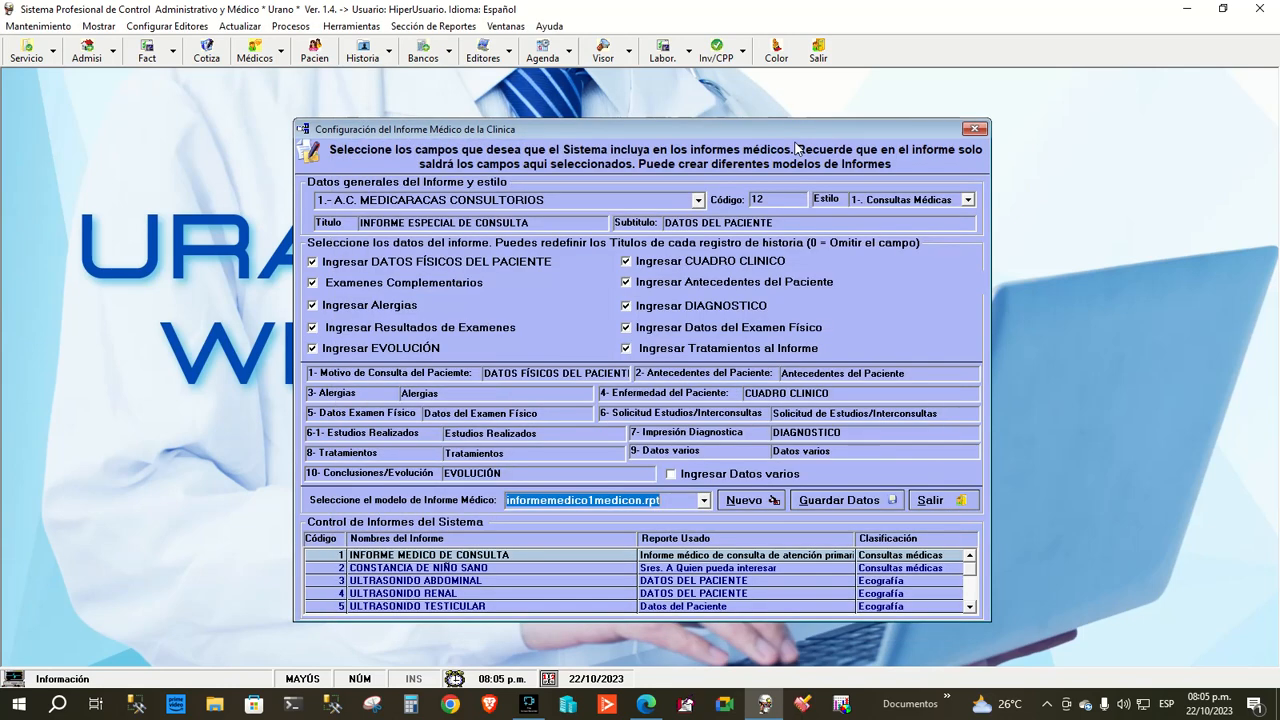
{"action": "left_click", "coordinate": [935, 500]}
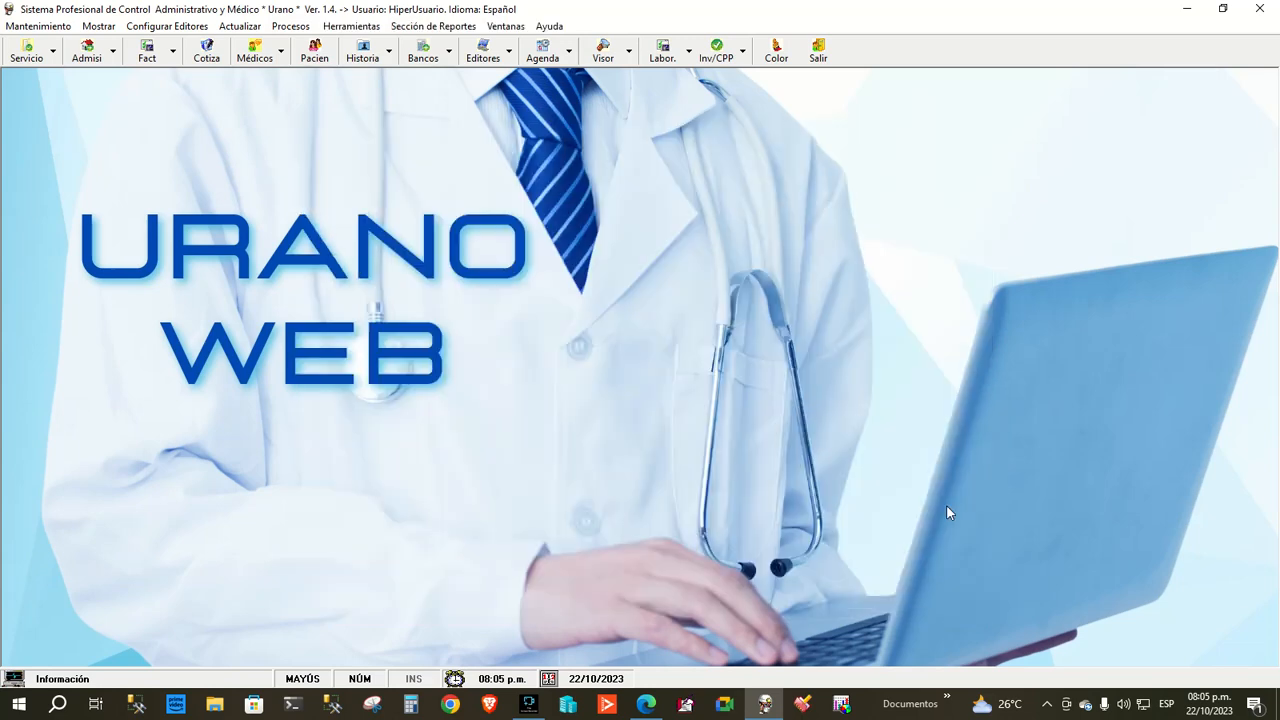
From the appointment viewer, open the listed patient's medical history and set its report type to INFORME ESPECIAL DE CONSULTA
{"action": "left_click", "coordinate": [603, 50]}
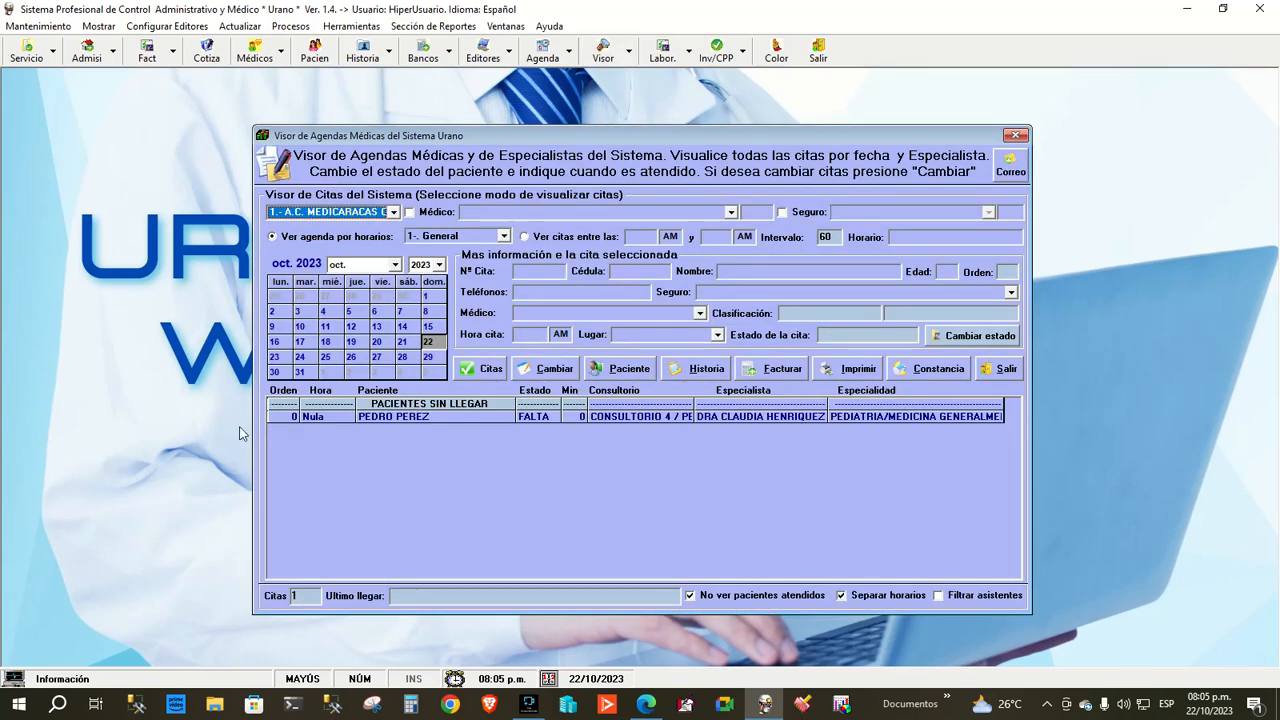
{"action": "left_click", "coordinate": [485, 418]}
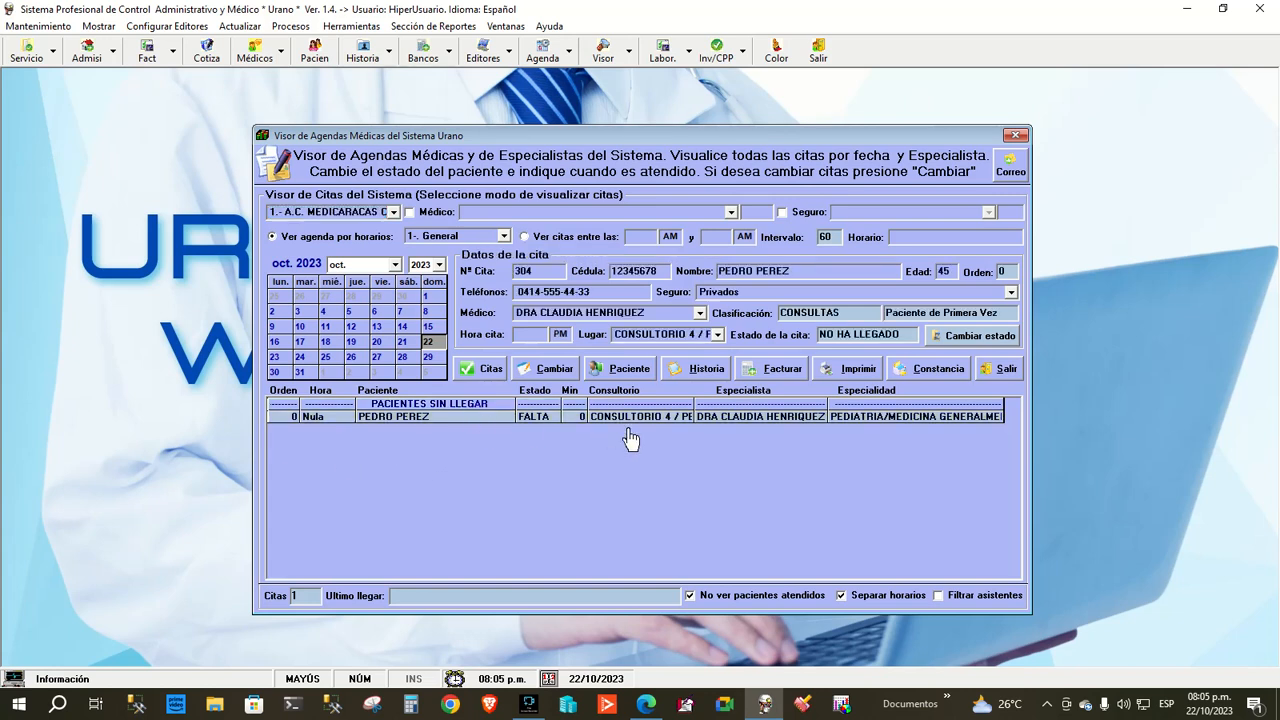
{"action": "left_click", "coordinate": [708, 372]}
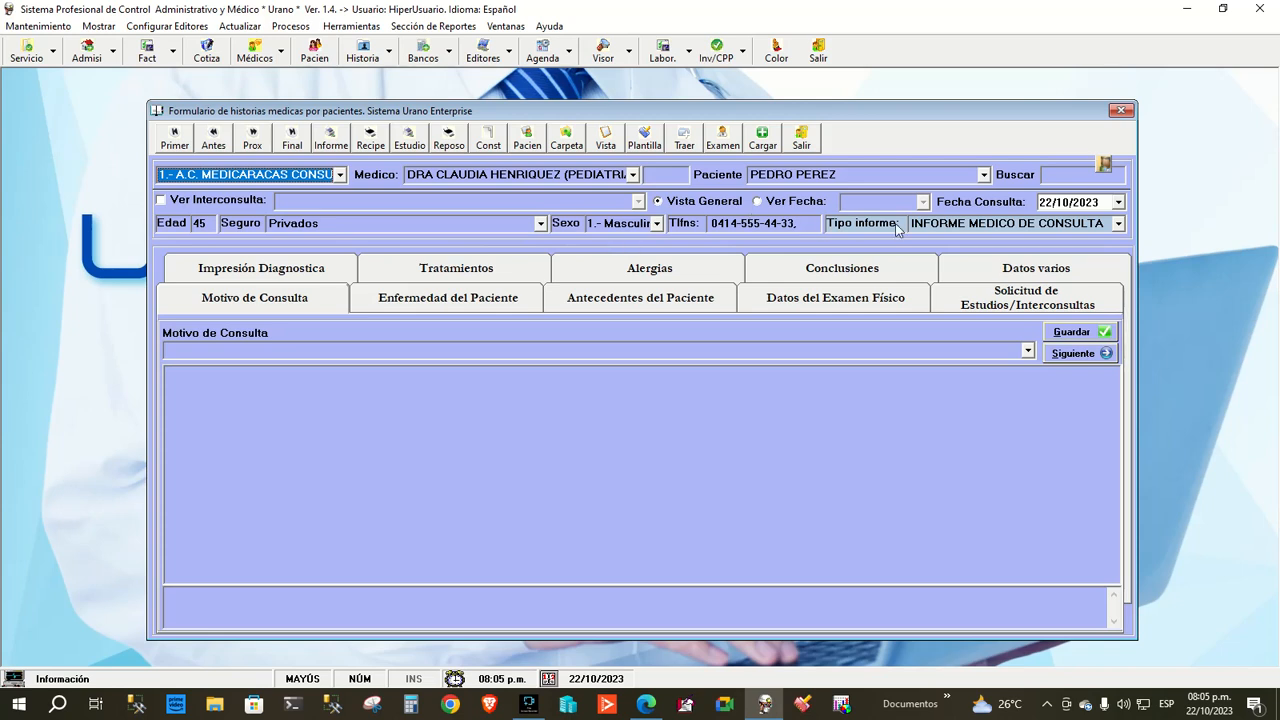
{"action": "left_click", "coordinate": [988, 229]}
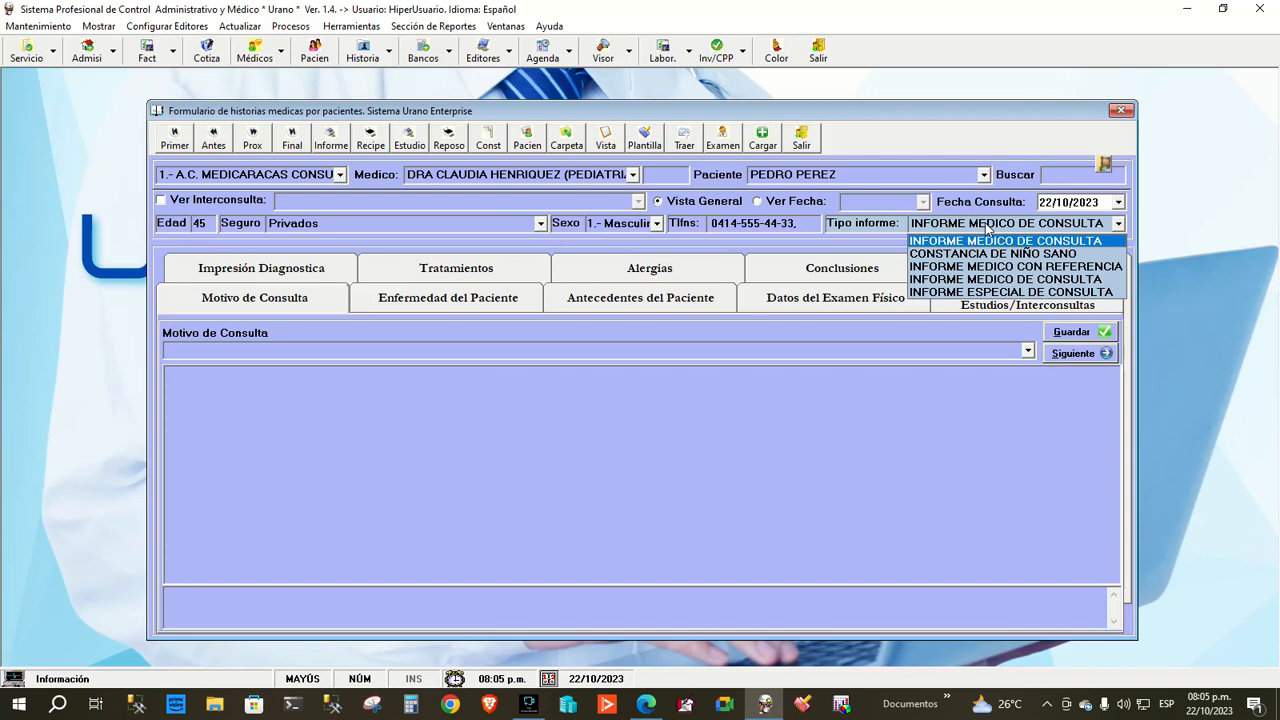
{"action": "left_click", "coordinate": [979, 292]}
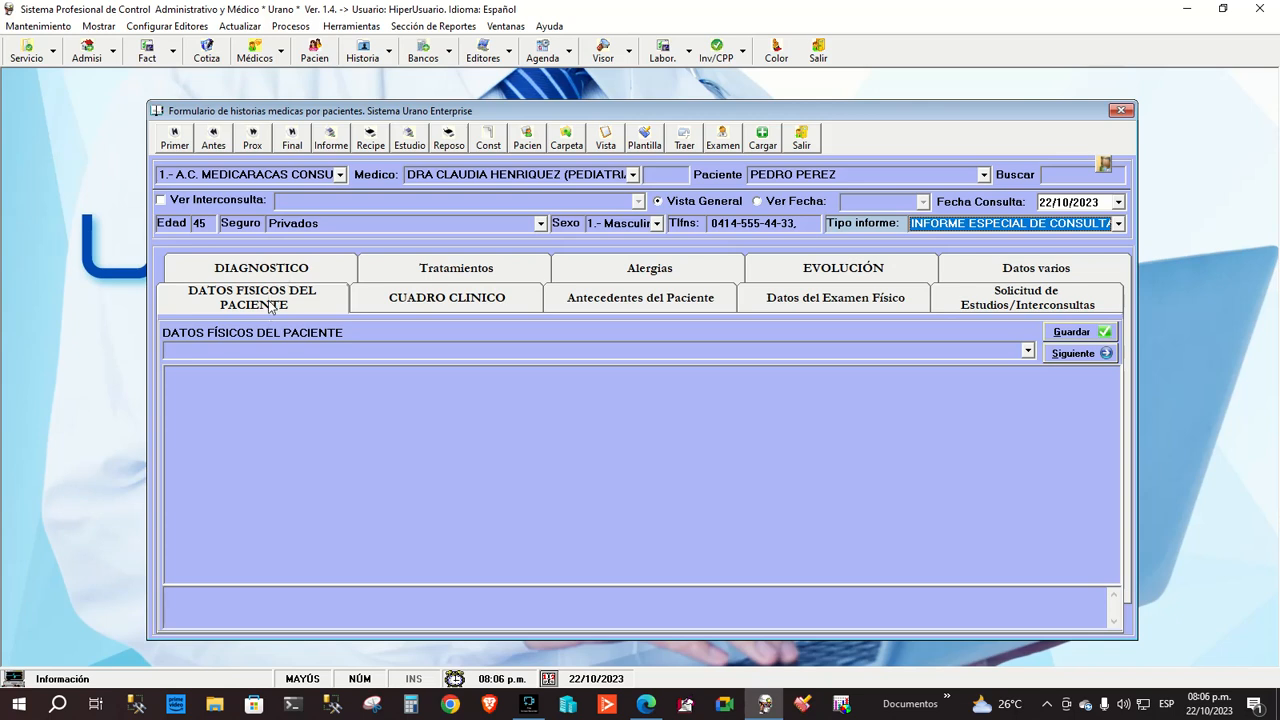
Compare the history's section titles by switching the report type to INFORME MEDICO DE CONSULTA and back to INFORME ESPECIAL DE CONSULTA
{"action": "left_click", "coordinate": [950, 223]}
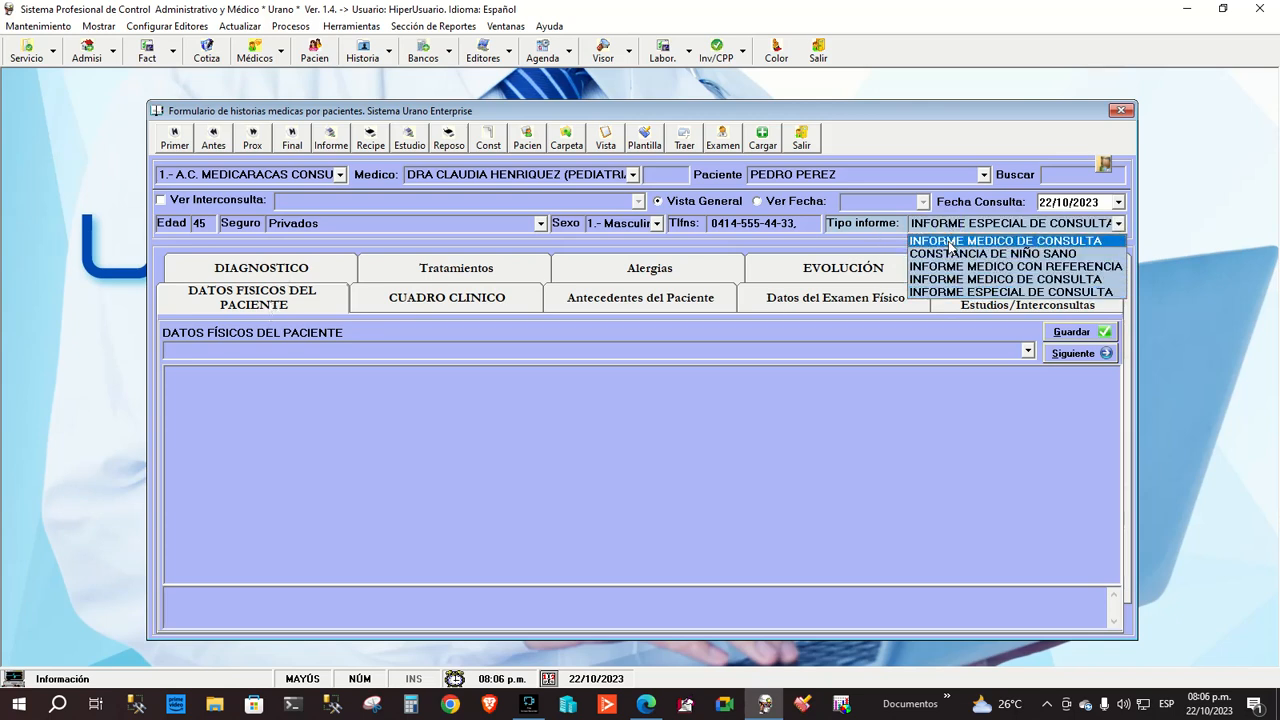
{"action": "left_click", "coordinate": [950, 243]}
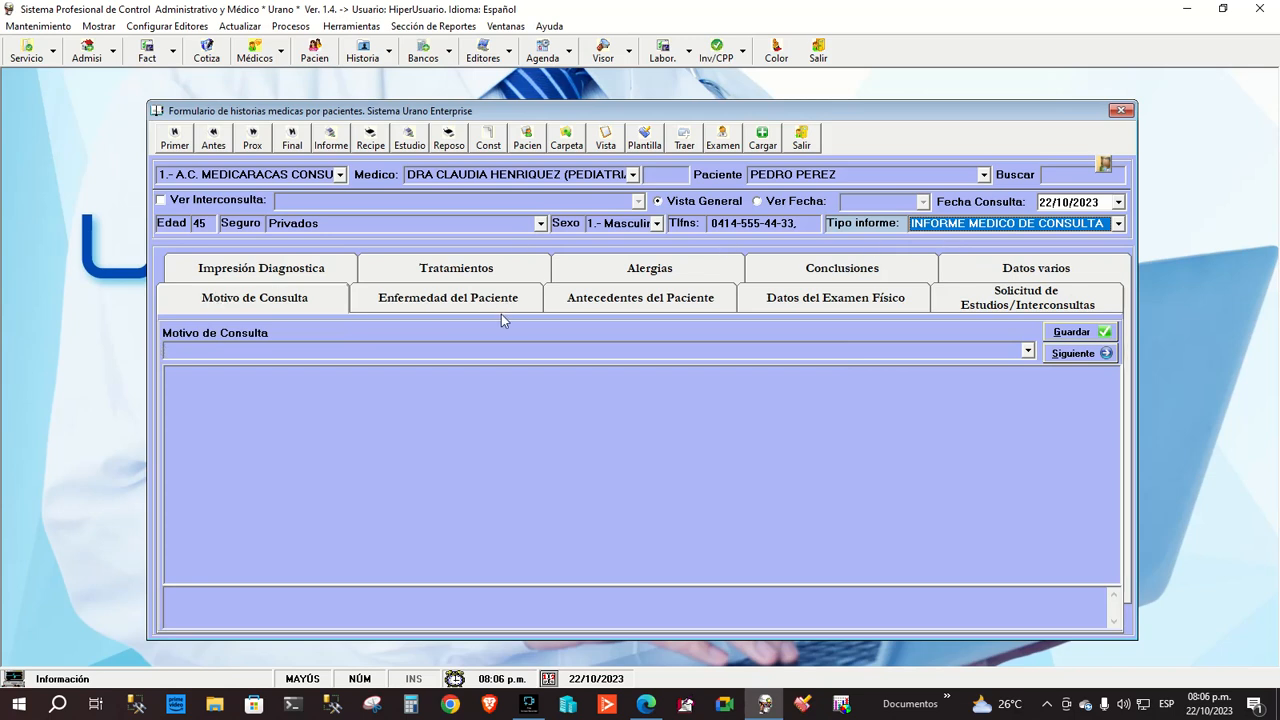
{"action": "left_click", "coordinate": [1005, 223]}
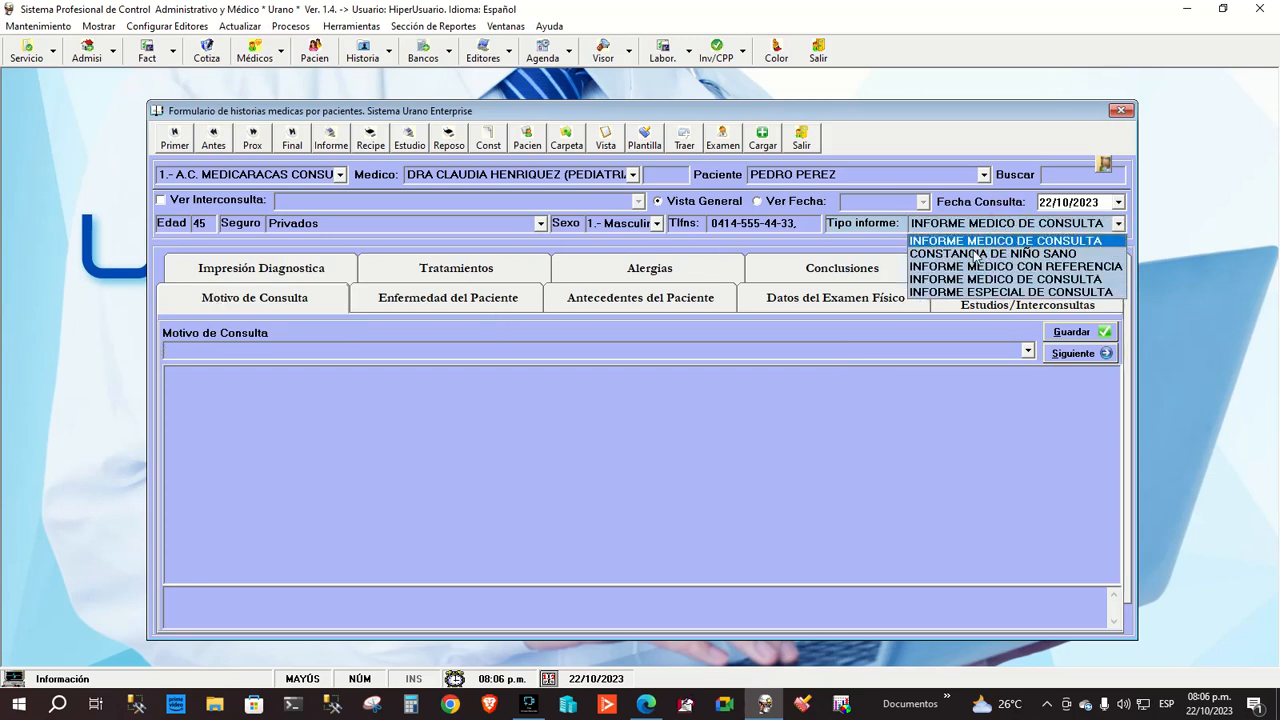
{"action": "left_click", "coordinate": [958, 292]}
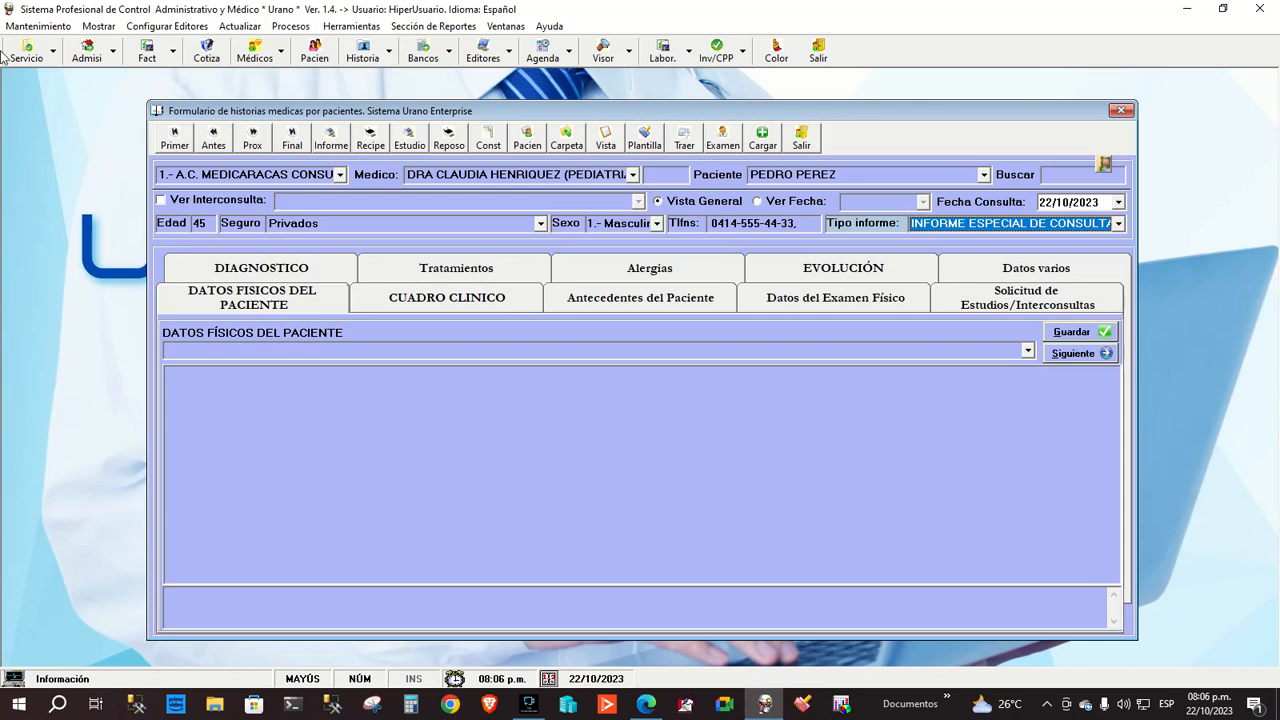
Add the entry ALTURA 1.95 to the DATOS FÍSICOS DEL PACIENTE section of the history
{"action": "left_click", "coordinate": [266, 349]}
{"action": "left_click", "coordinate": [276, 294]}
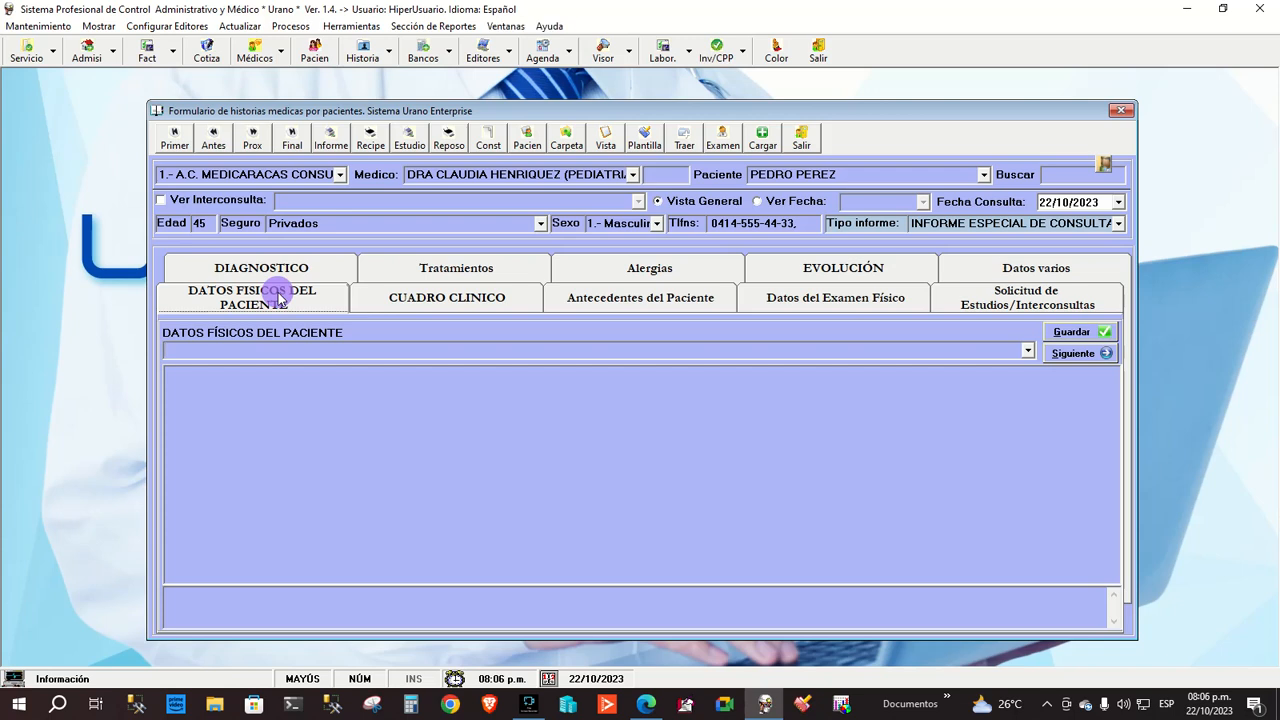
{"action": "left_click", "coordinate": [287, 347]}
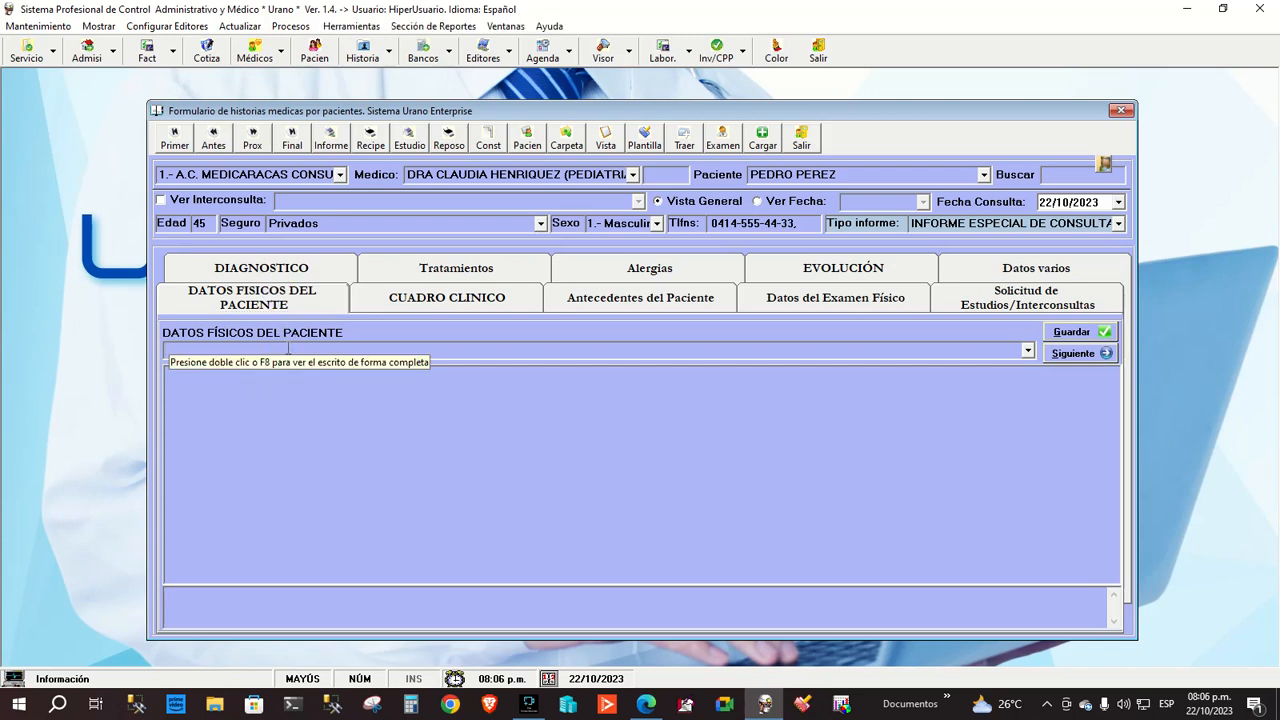
{"action": "type", "text": "ALTU"}
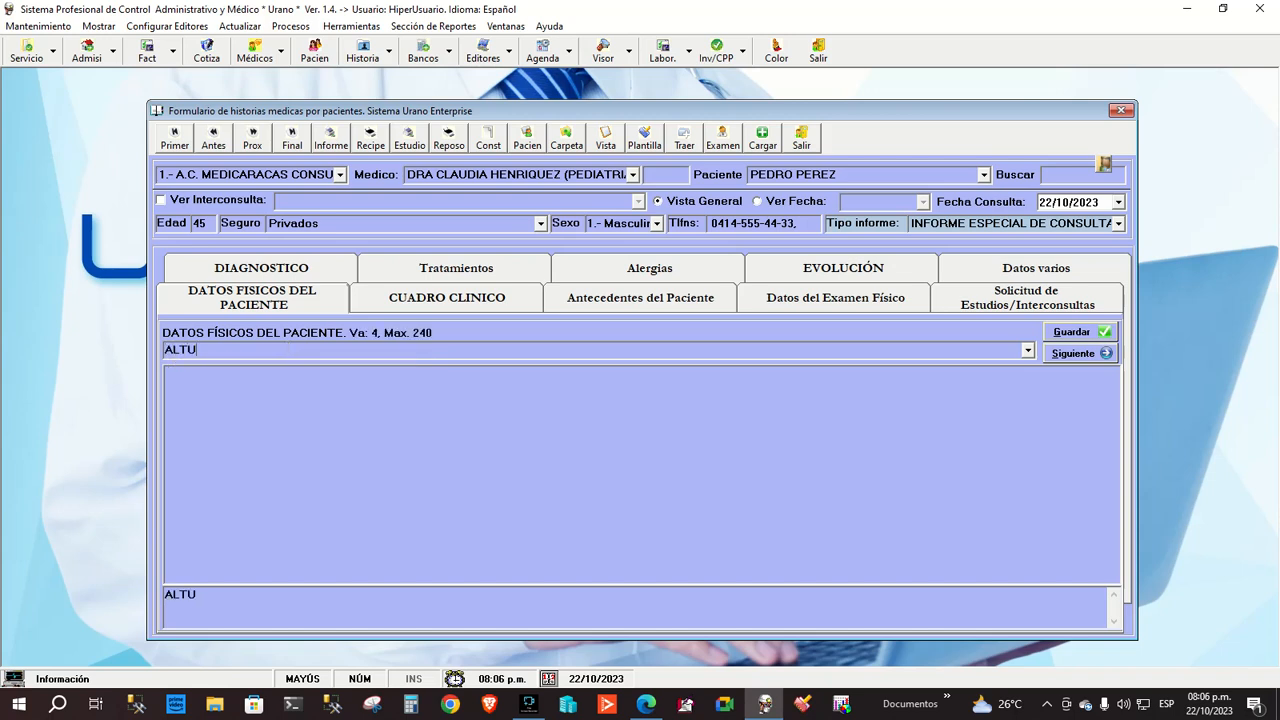
{"action": "type", "text": "RA 1.95"}
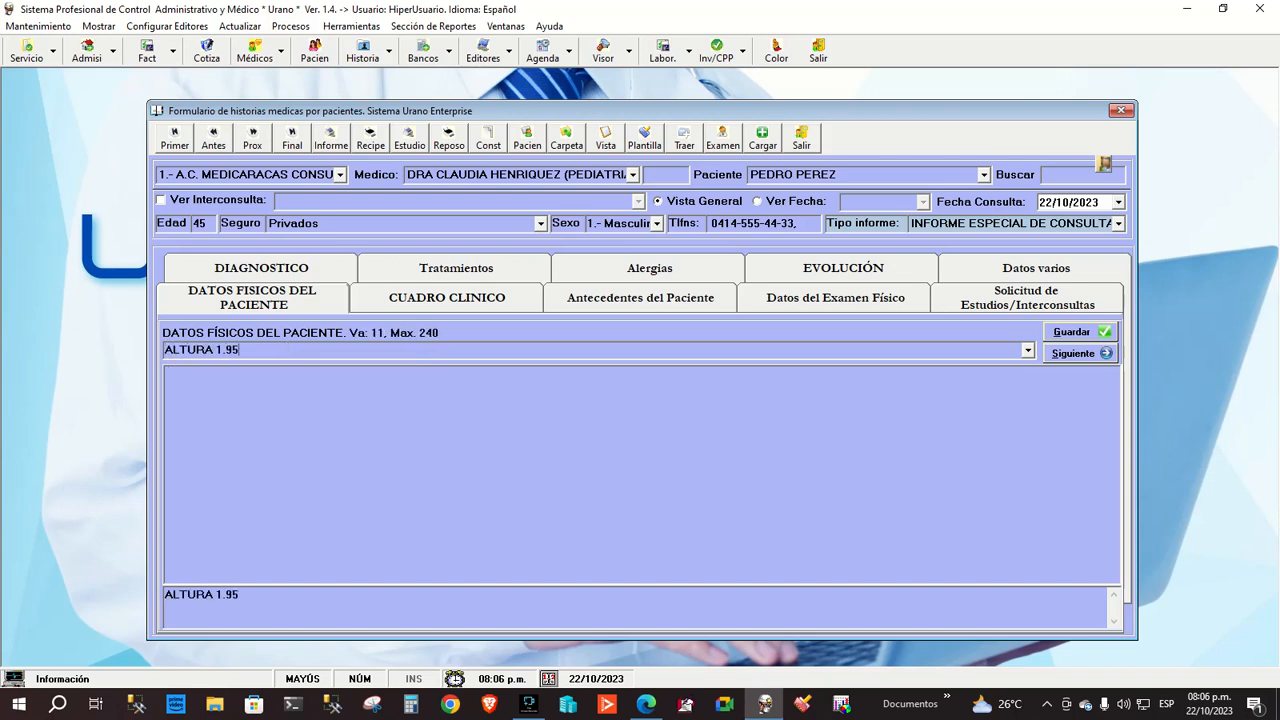
{"action": "key", "text": "Return"}
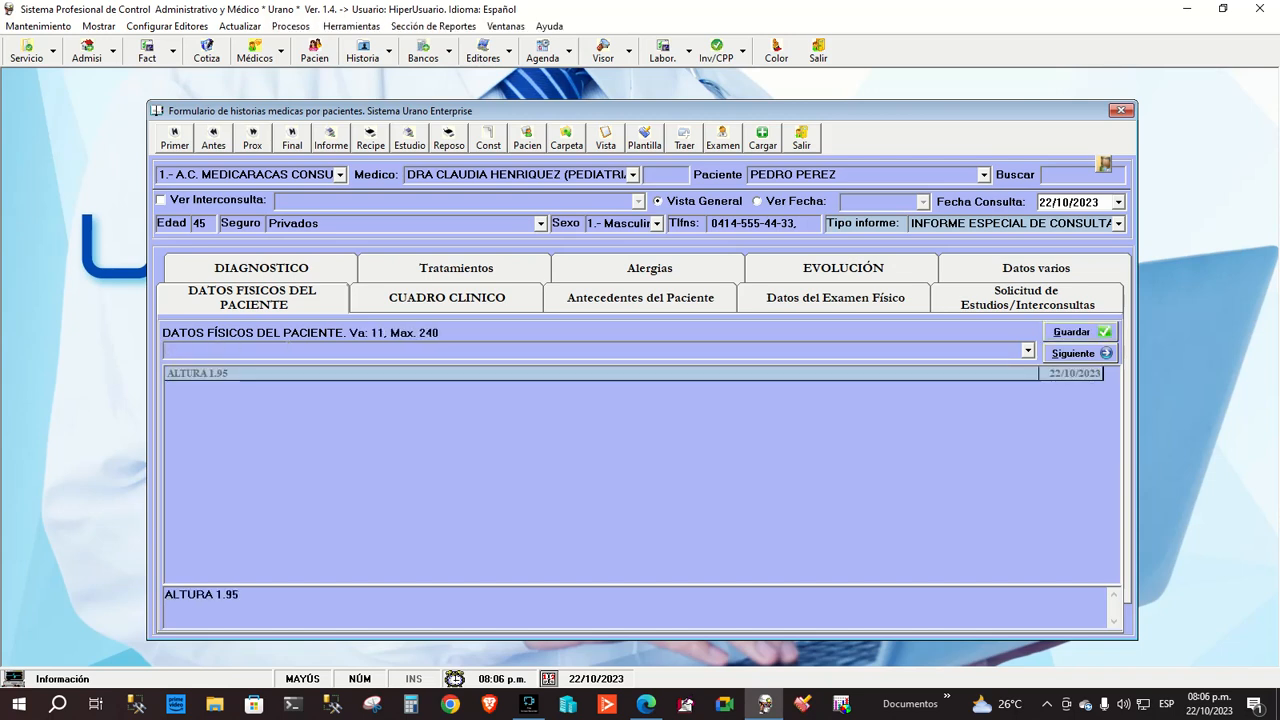
Add PESO 101 KG as a separate entry in the patient's physical data section
{"action": "type", "text": "PESO 101"}
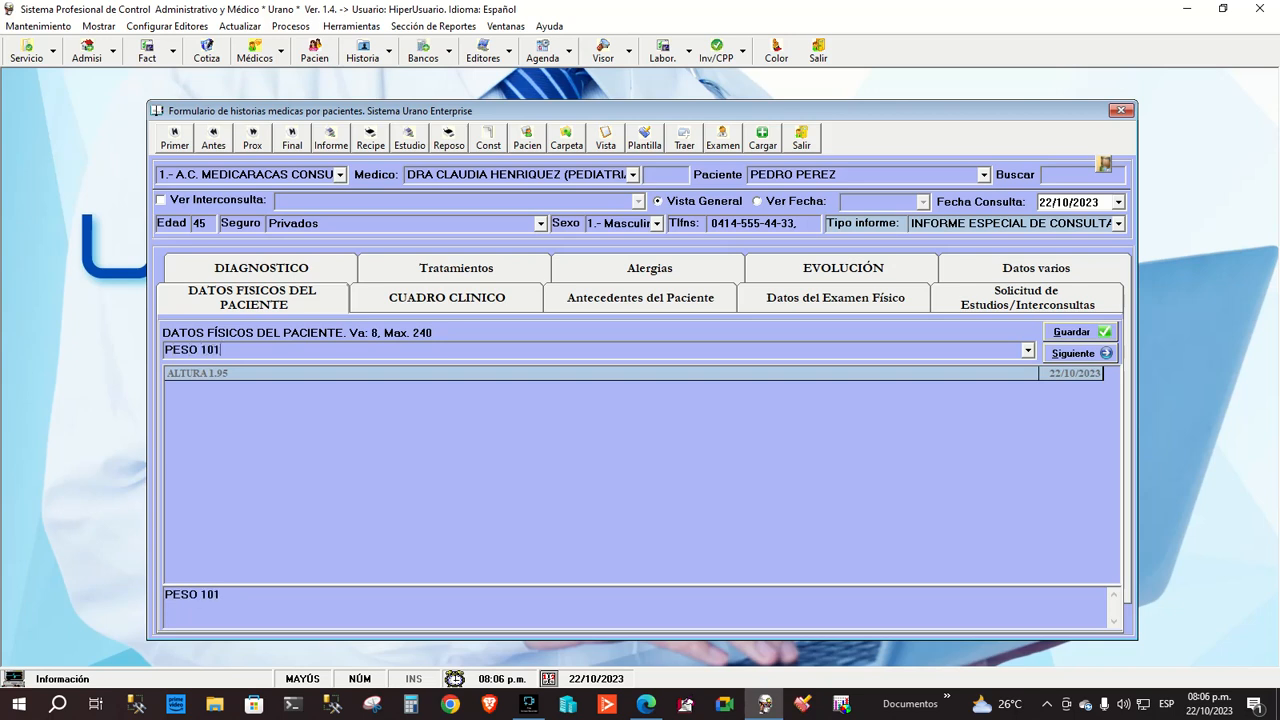
{"action": "type", "text": " J"}
{"action": "key", "text": "BackSpace"}
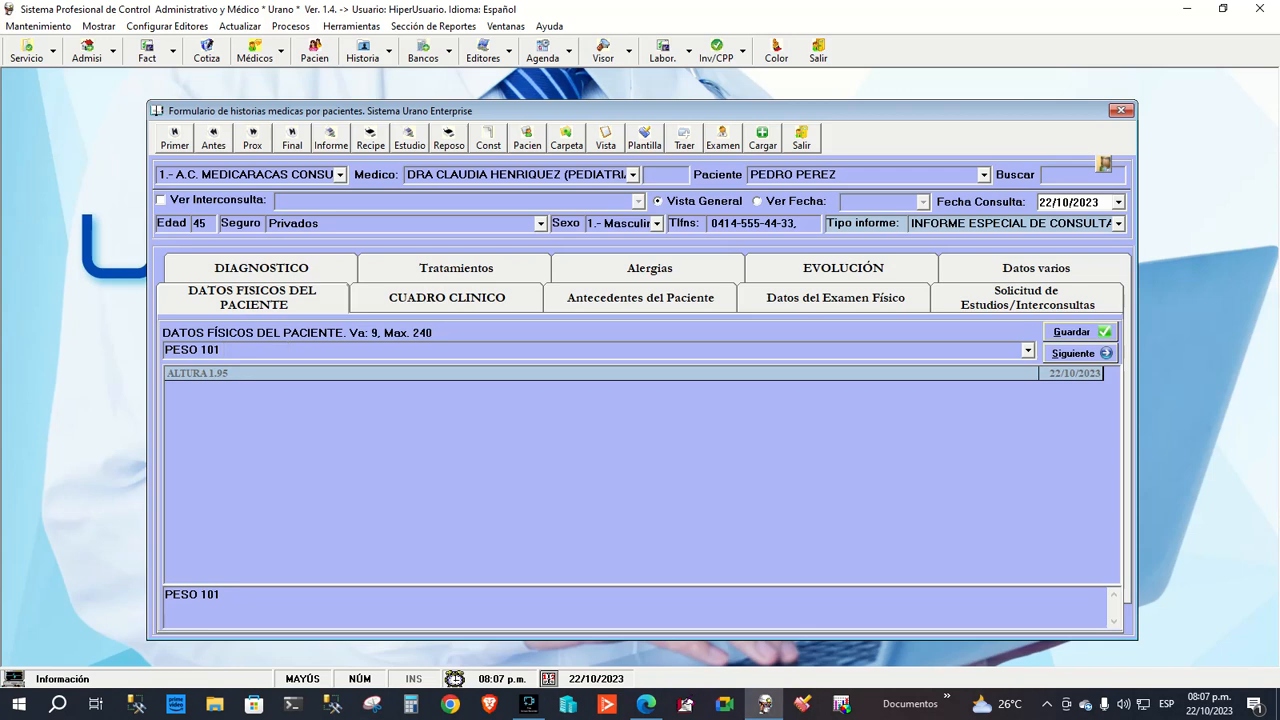
{"action": "type", "text": "KG"}
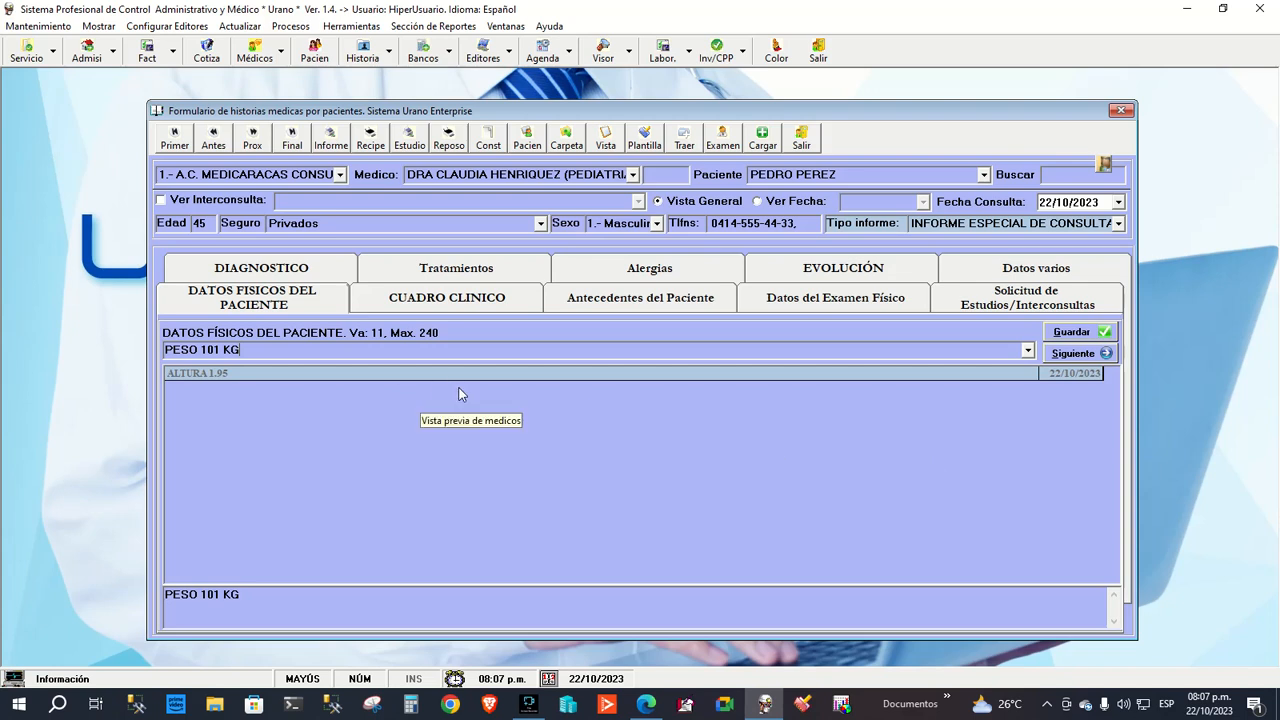
{"action": "key", "text": "Return"}
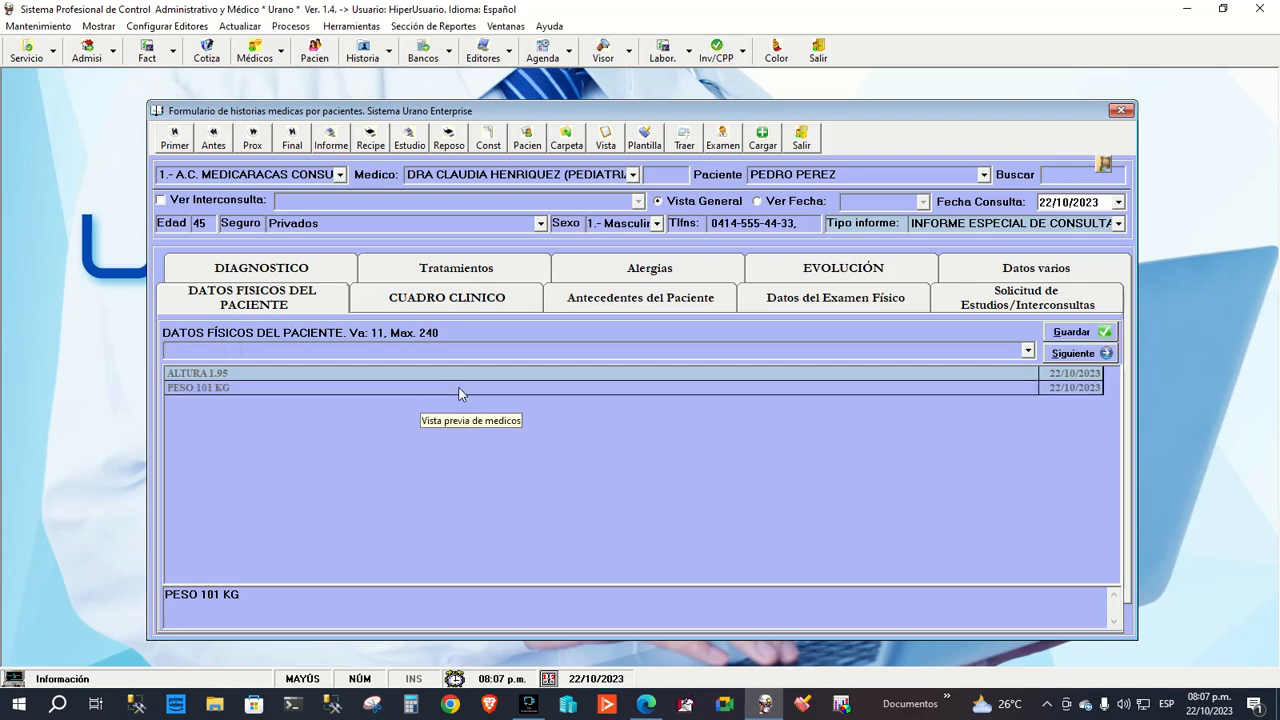
Merge the height and weight entries into the single entry ALTURA 1.95 METROS Y PESO 101 KG and store it
{"action": "left_click", "coordinate": [462, 378]}
{"action": "left_click", "coordinate": [462, 372]}
{"action": "left_click", "coordinate": [316, 348]}
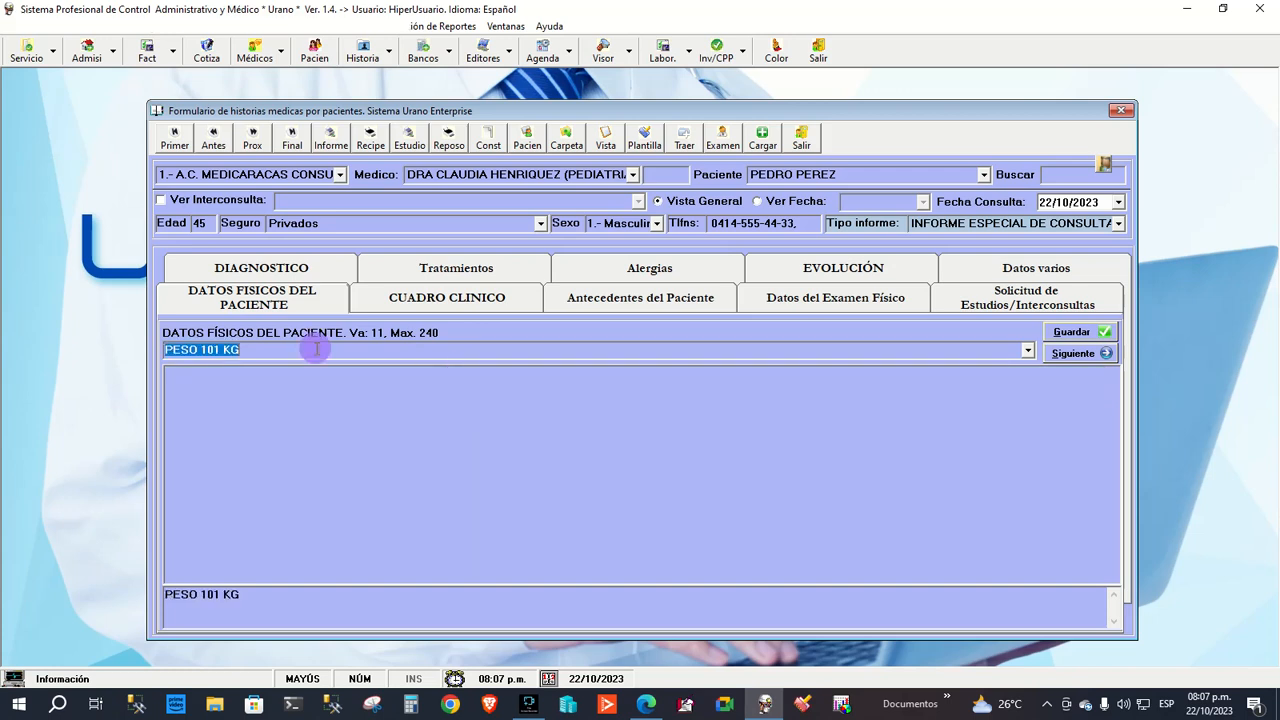
{"action": "key", "text": "End"}
{"action": "type", "text": "ALTURA "}
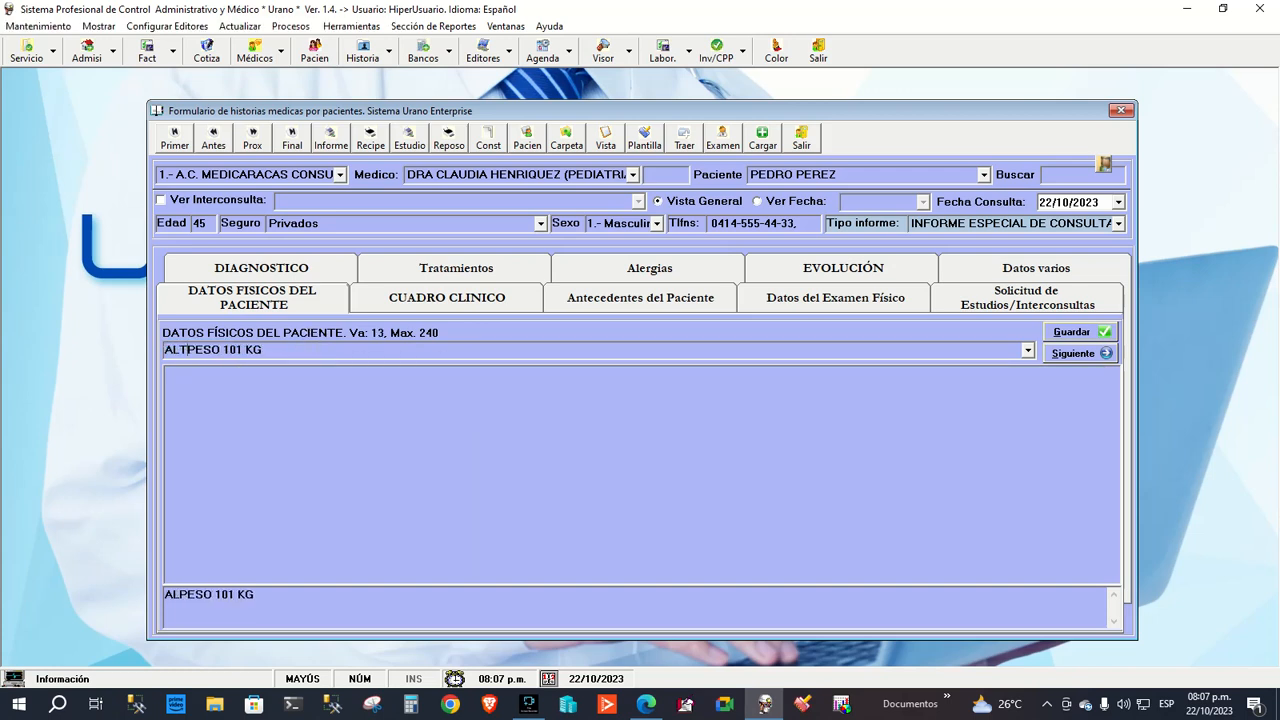
{"action": "type", "text": "1.95 METROS "}
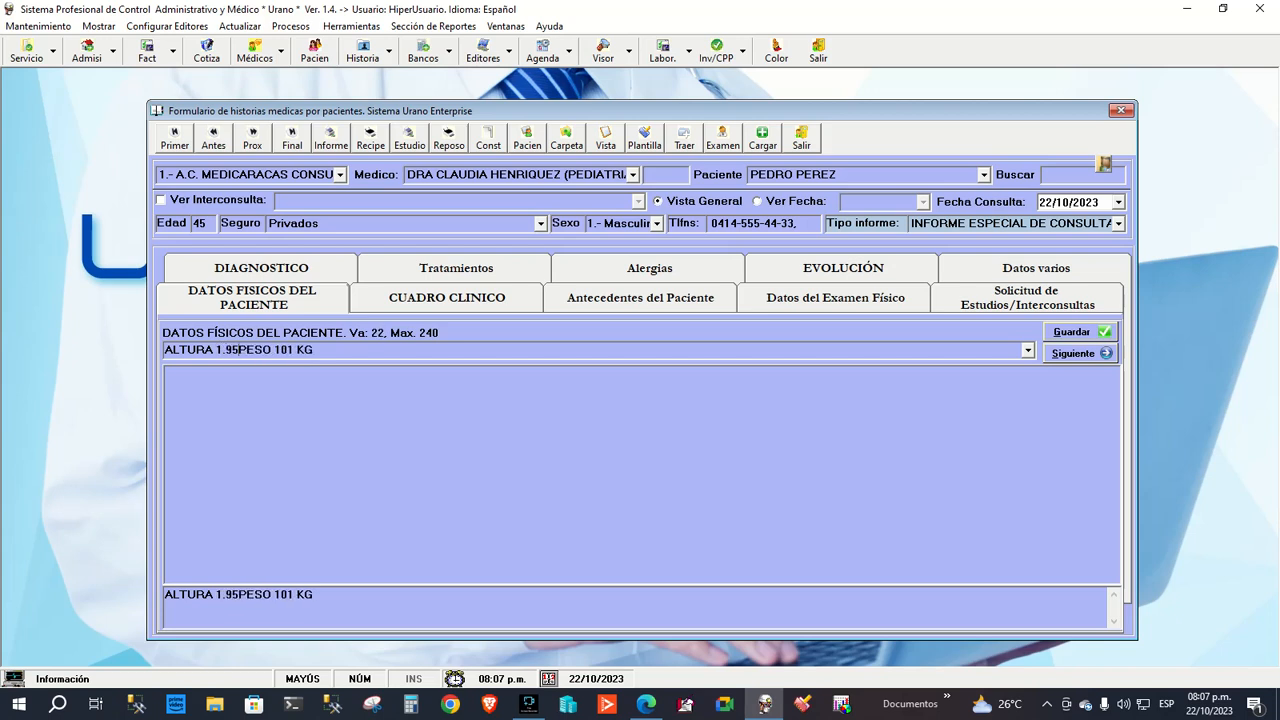
{"action": "type", "text": "Y"}
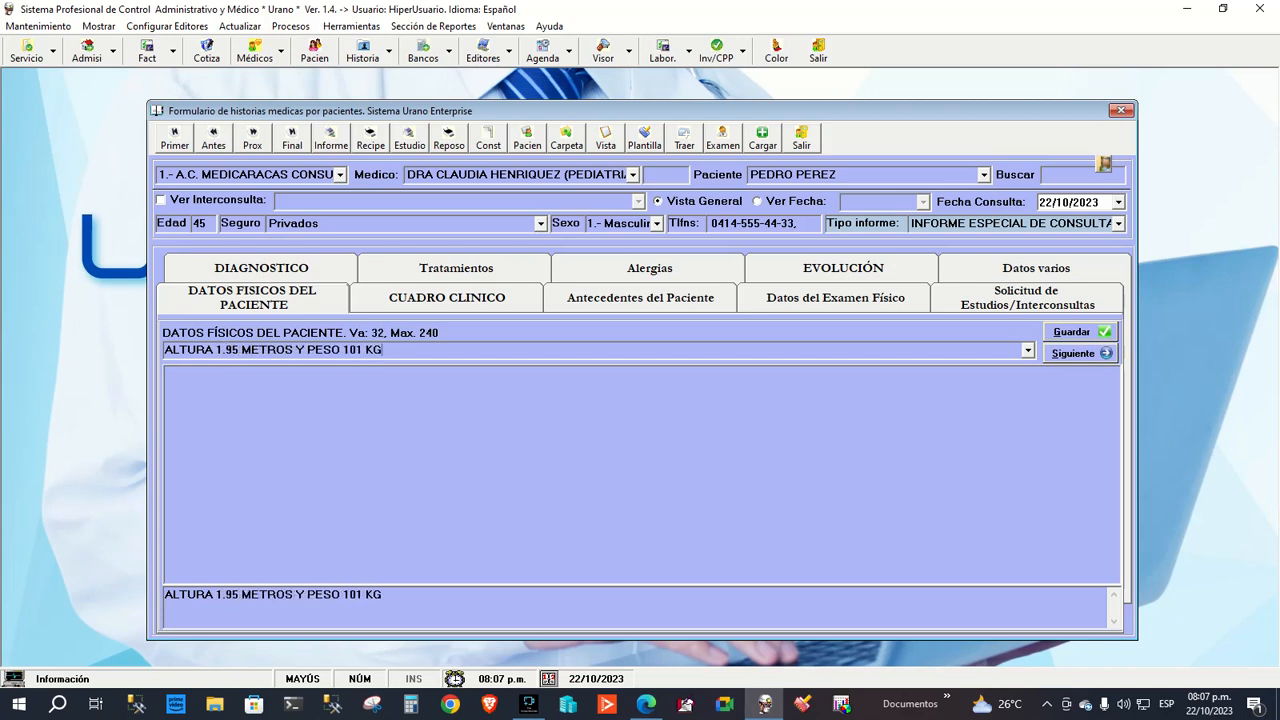
{"action": "key", "text": "Return"}
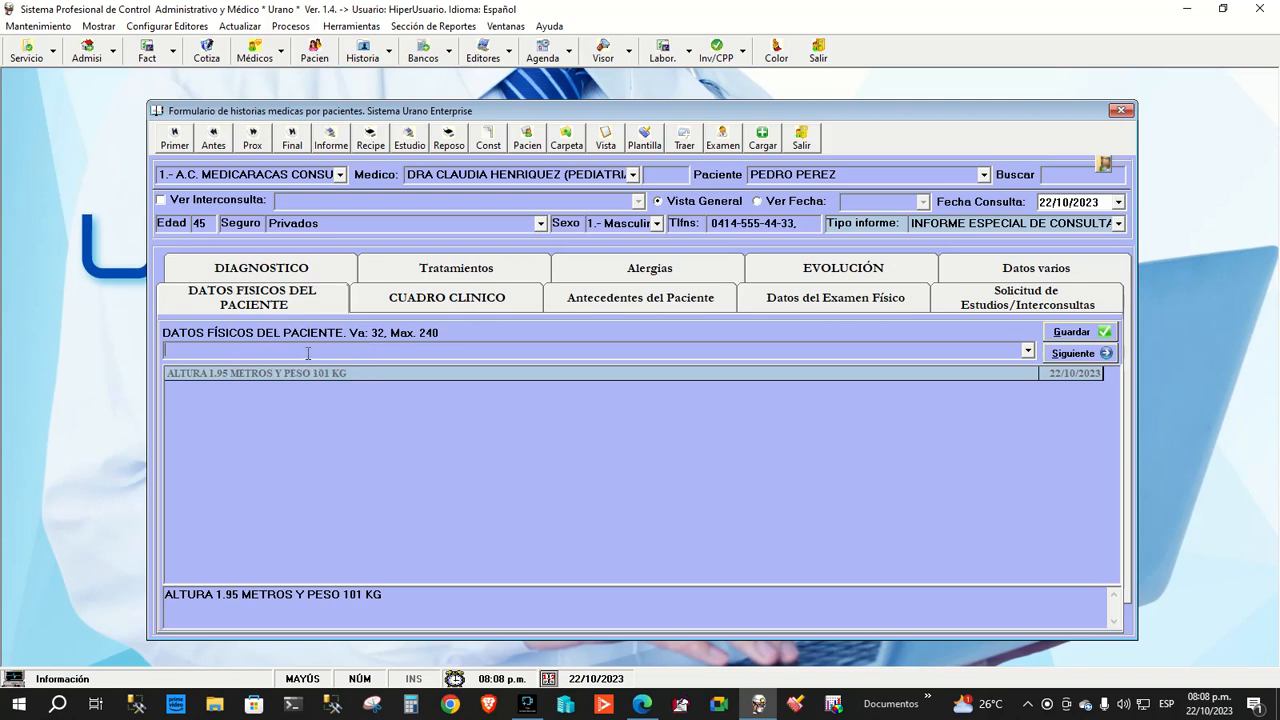
{"action": "left_click", "coordinate": [784, 372]}
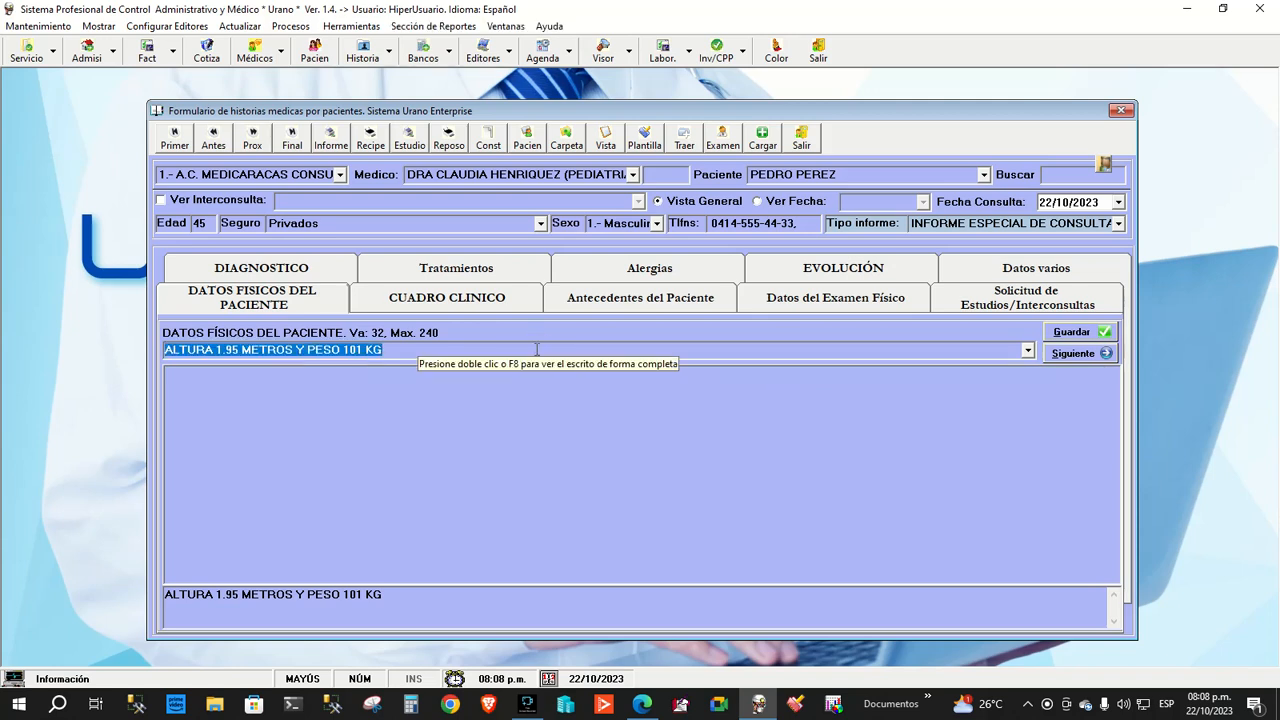
{"action": "key", "text": "Return"}
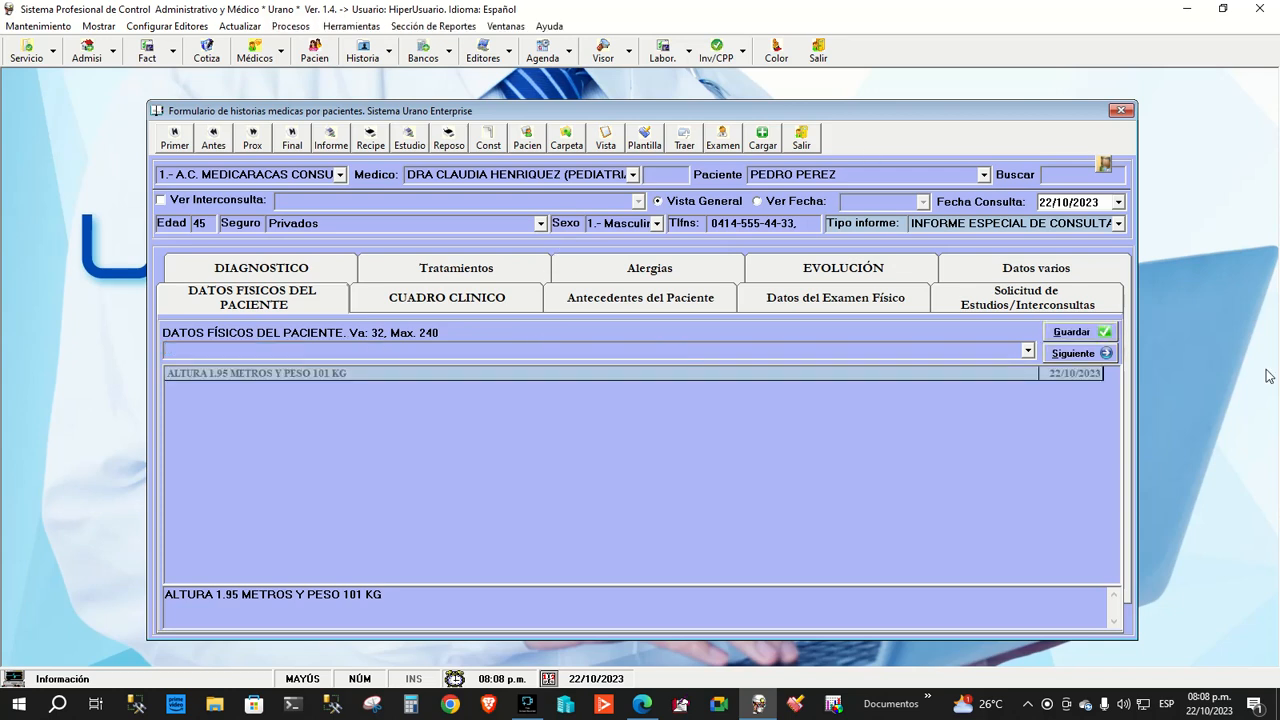
Move on to the CUADRO CLINICO section and add the entry EL PACIENTE PRESENTA CUADRO FEBRIL
{"action": "left_click", "coordinate": [1072, 358]}
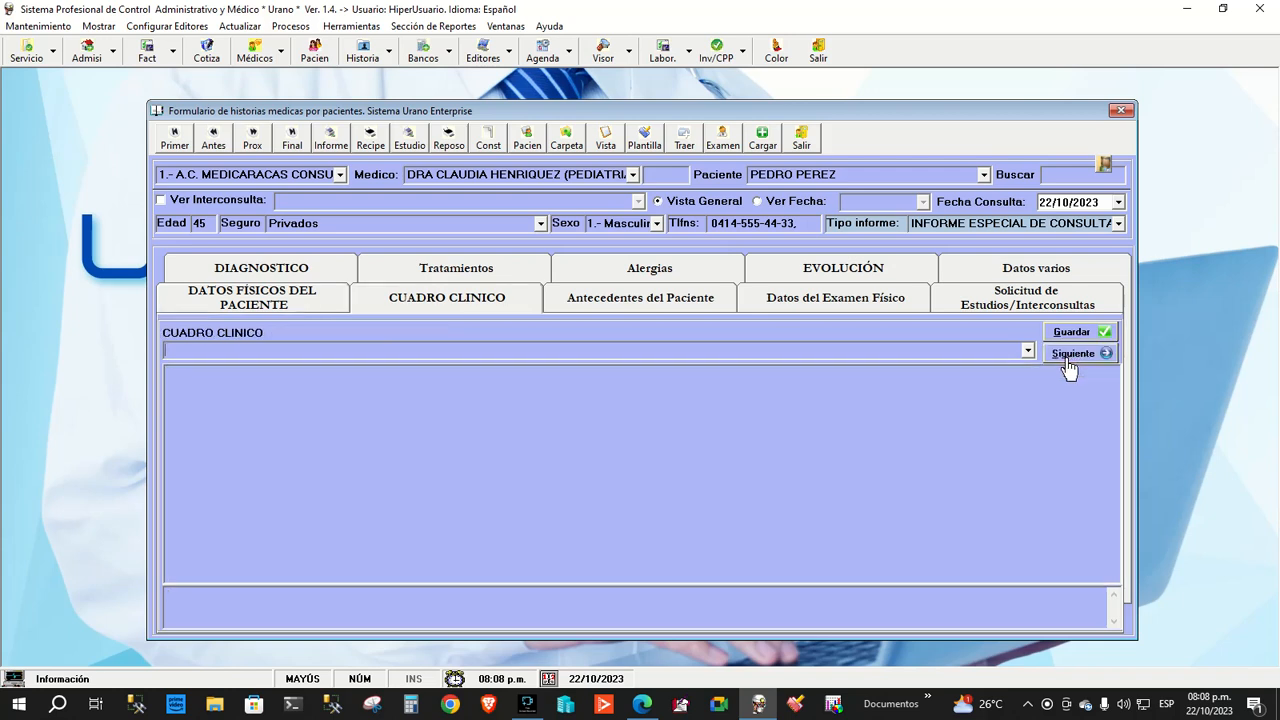
{"action": "left_click", "coordinate": [250, 348]}
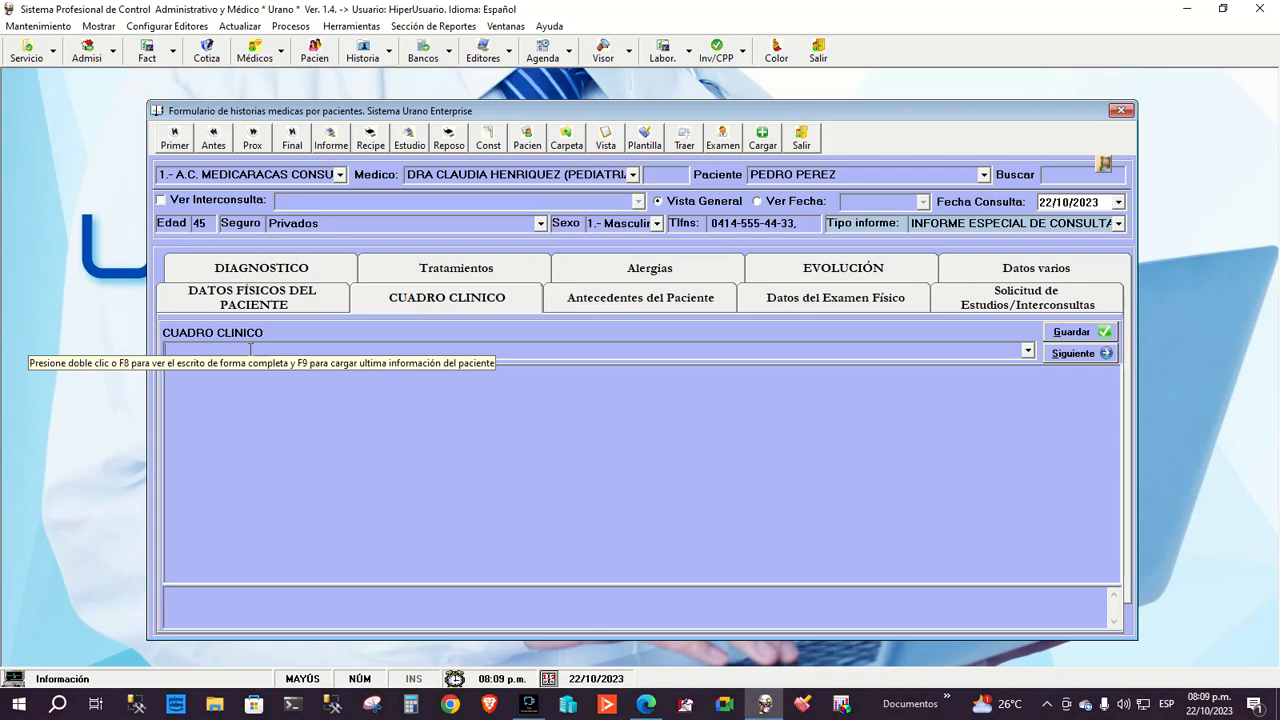
{"action": "left_click", "coordinate": [250, 349]}
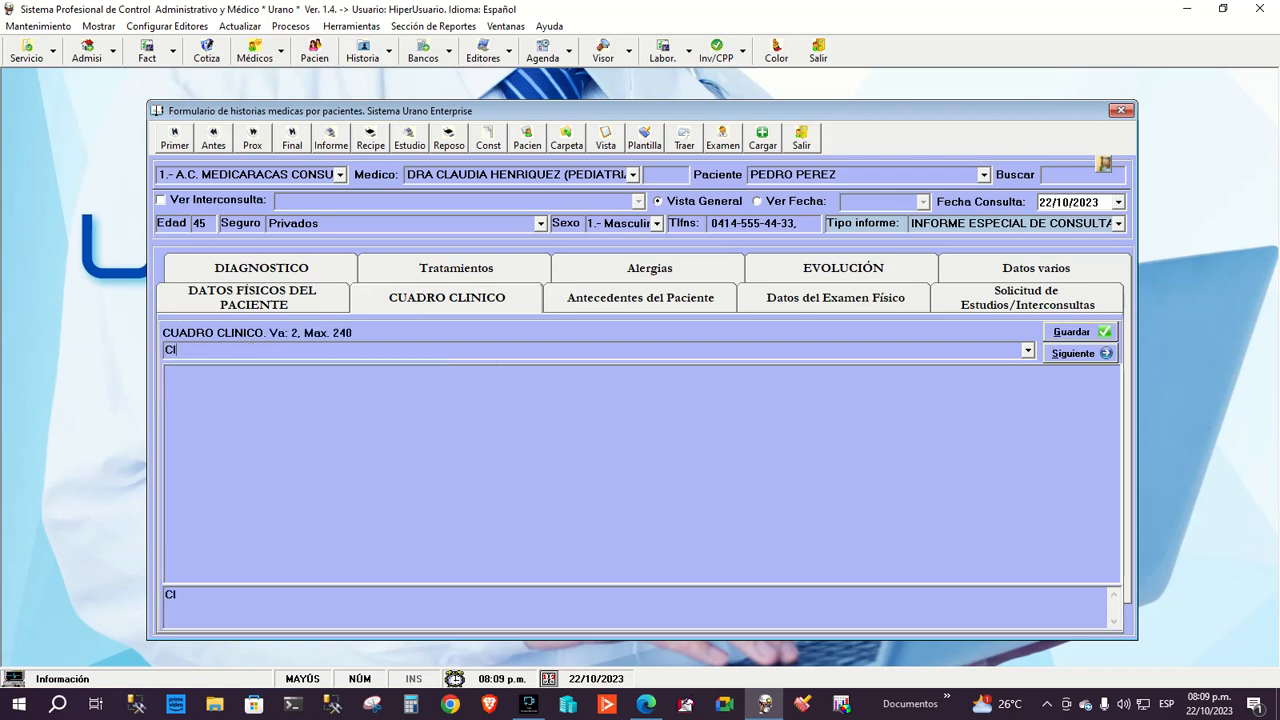
{"action": "type", "text": "EL PACIENTE PRESENTA "}
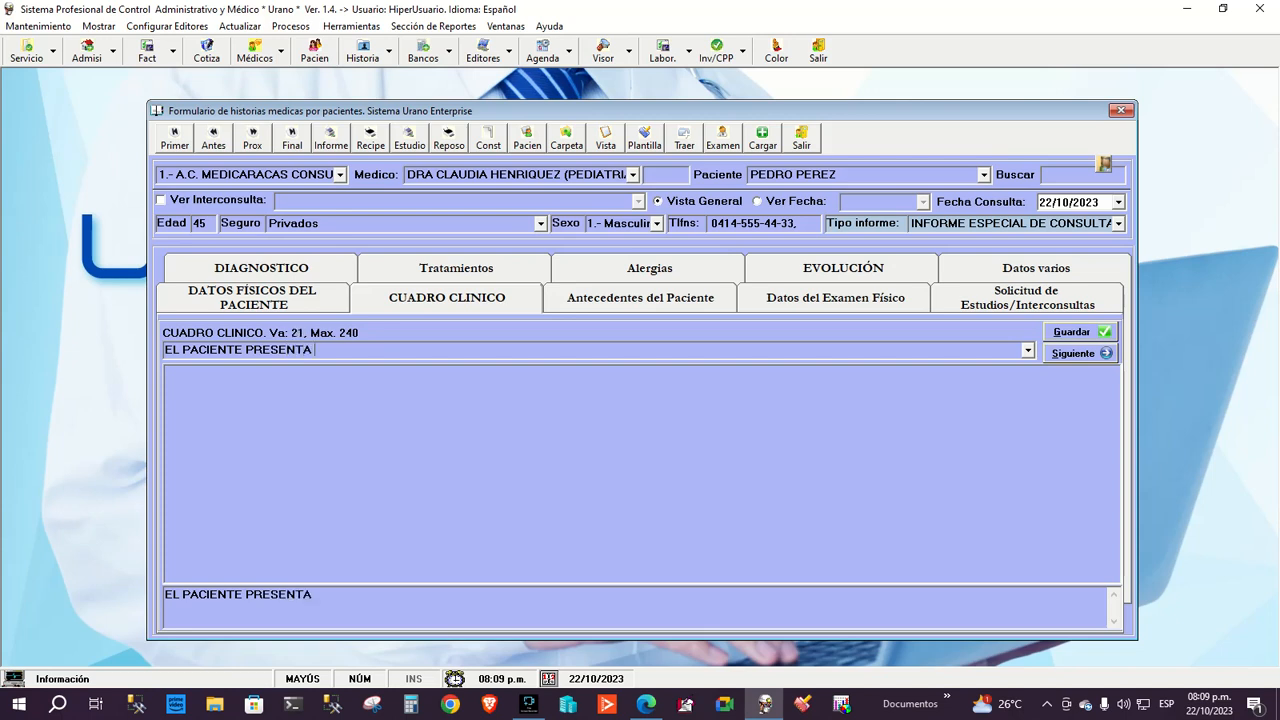
{"action": "type", "text": "CUADRO FEBRIL"}
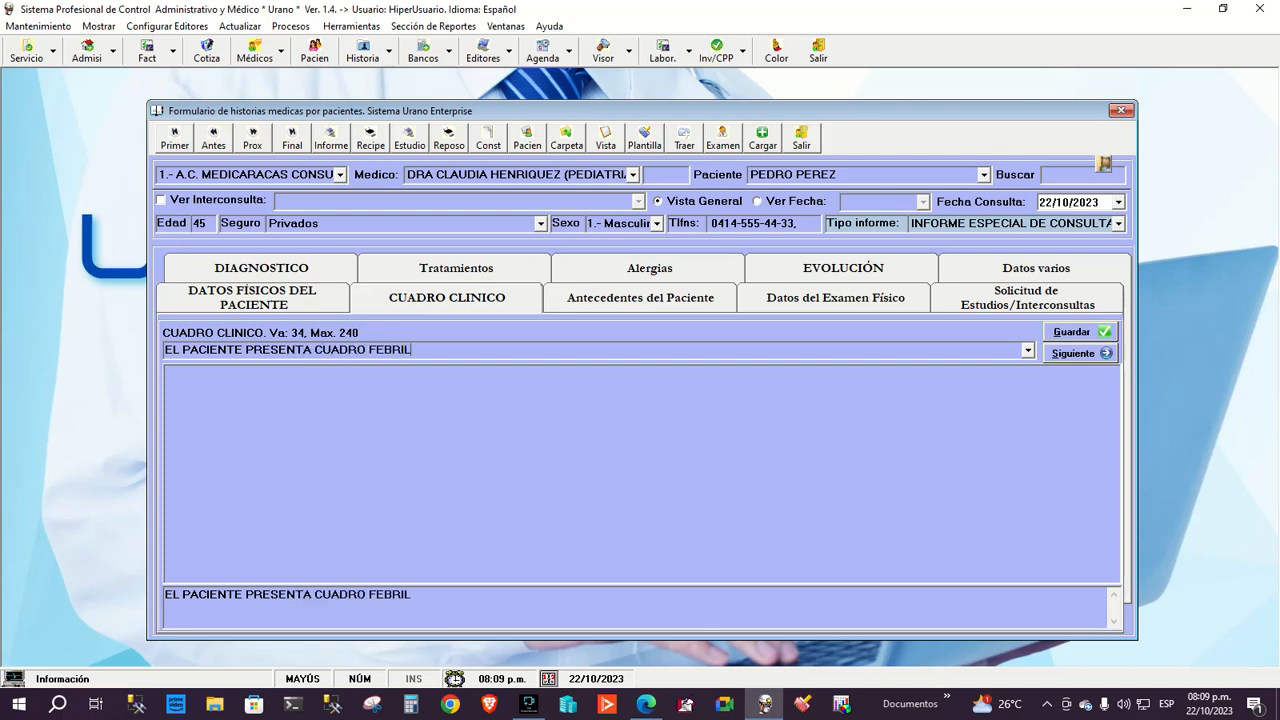
{"action": "key", "text": "Return"}
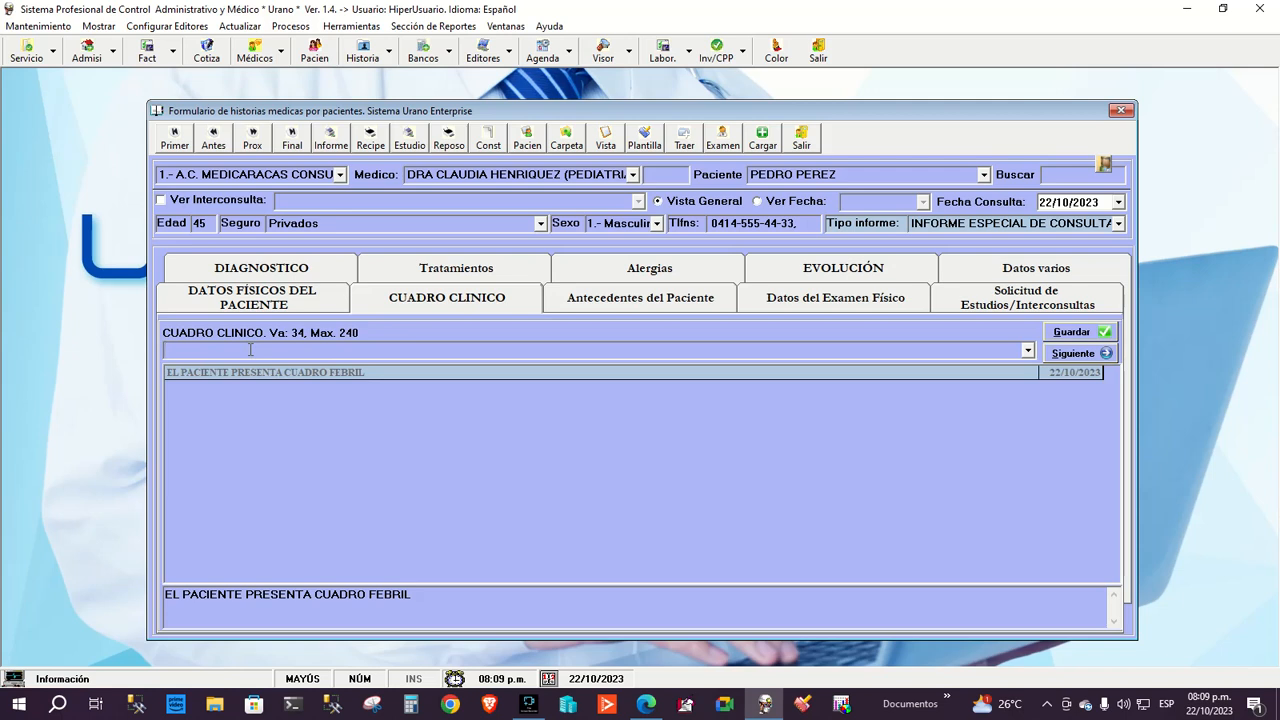
Add PRESENTA CUADRO DE MIGRAÑAS CONSTANTES as a second entry in the CUADRO CLINICO section
{"action": "type", "text": "PRESENTA "}
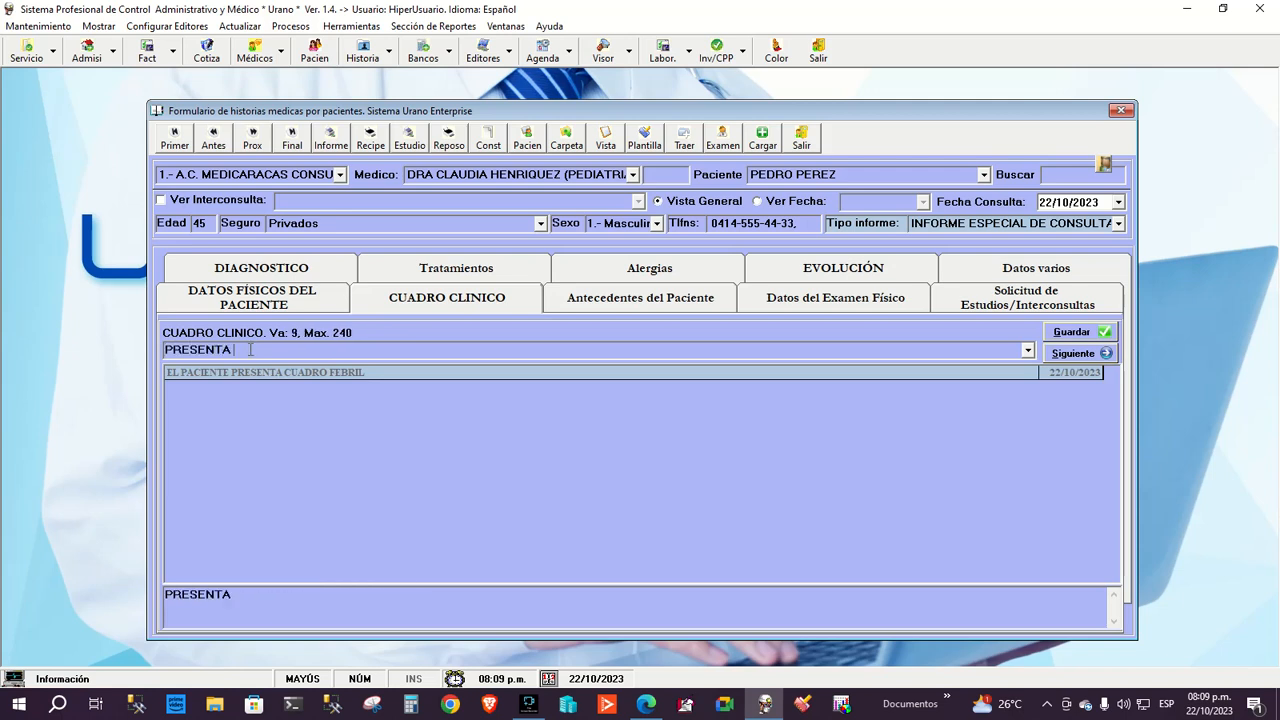
{"action": "type", "text": "CUADRO DE MIG"}
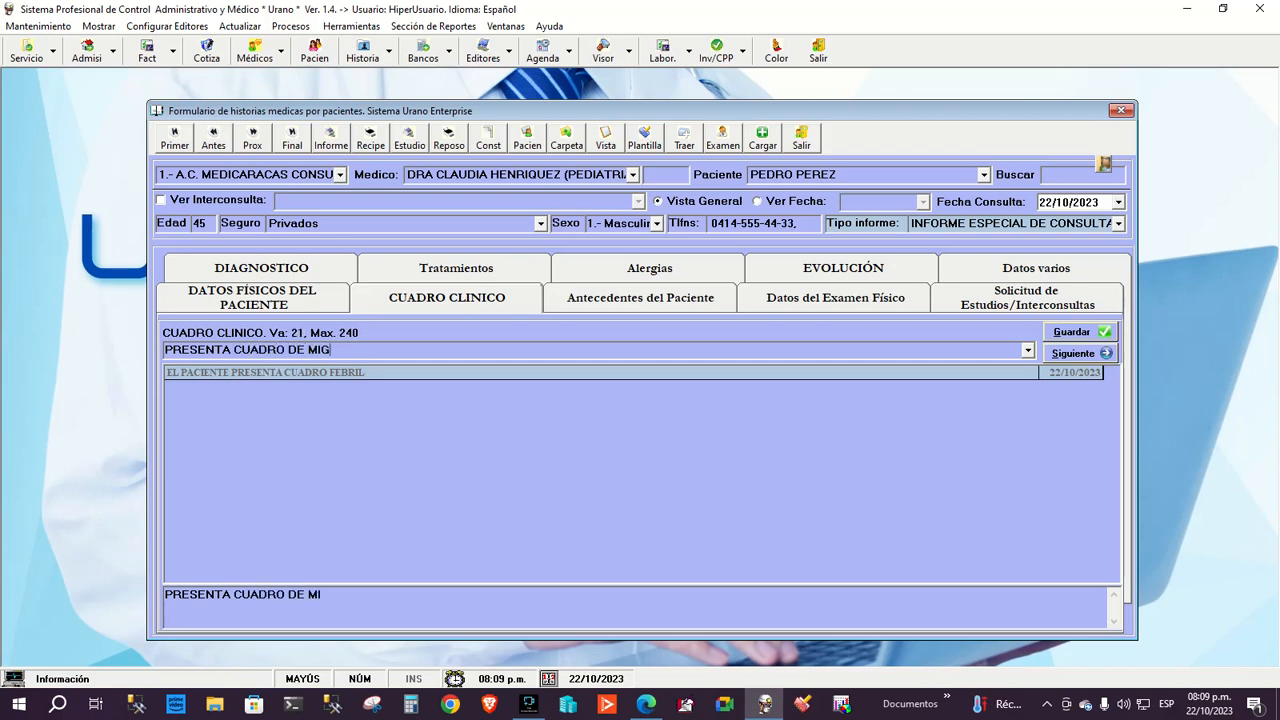
{"action": "type", "text": "RAÑAS CONSTANTES"}
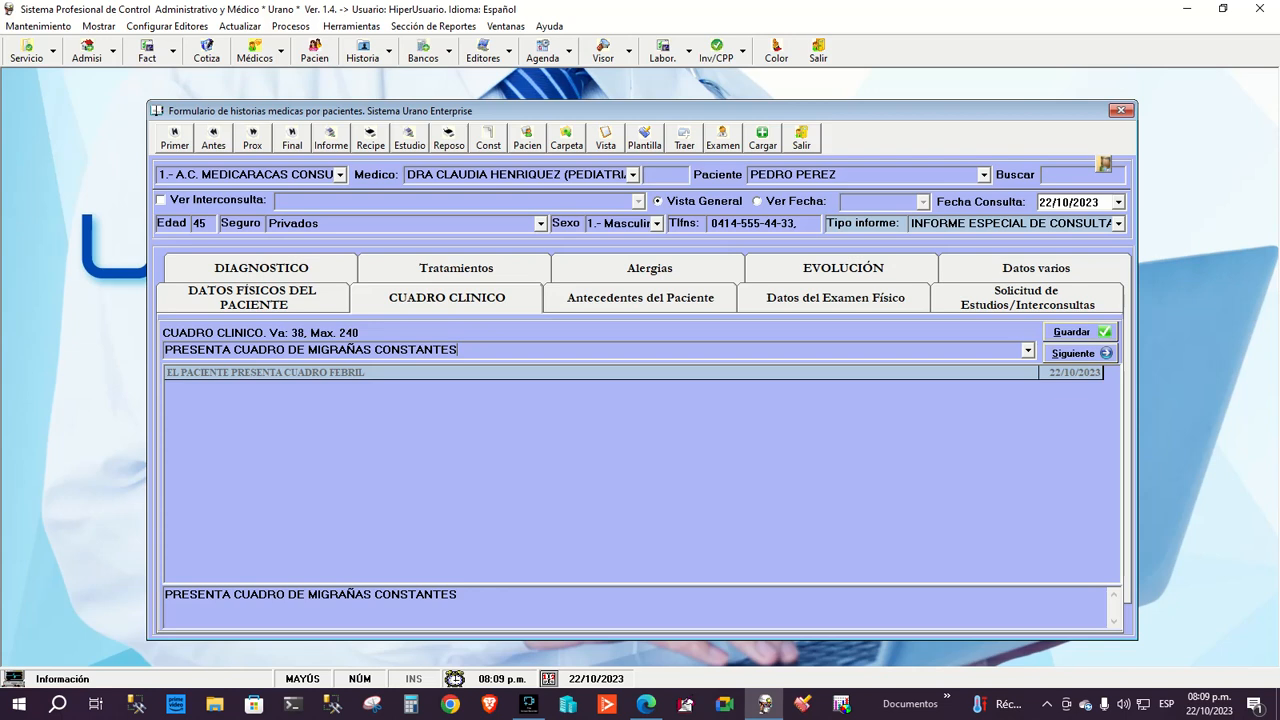
{"action": "key", "text": "Return"}
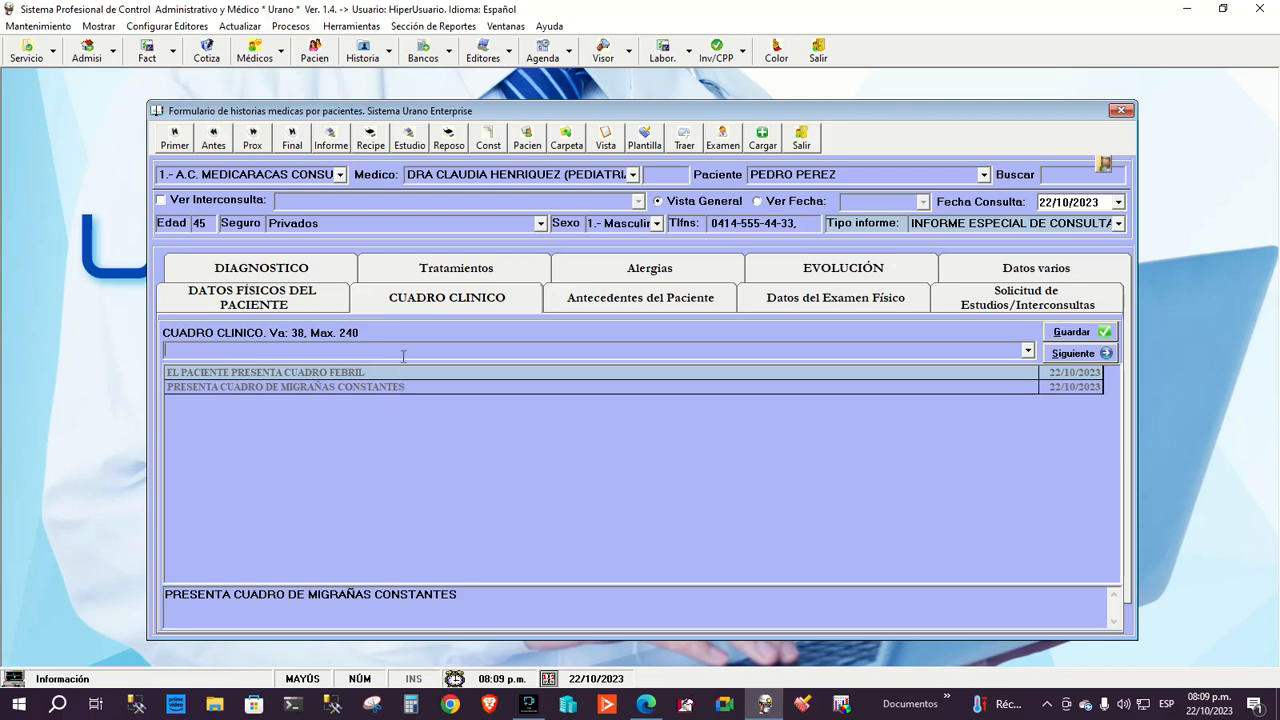
Combine both CUADRO CLINICO entries into EL PACIENTE PRESENTA CUADRO FEBRIL Y MIGRAÑAS CONSTANTES and save the entry
{"action": "left_click", "coordinate": [337, 391]}
{"action": "left_click", "coordinate": [306, 374]}
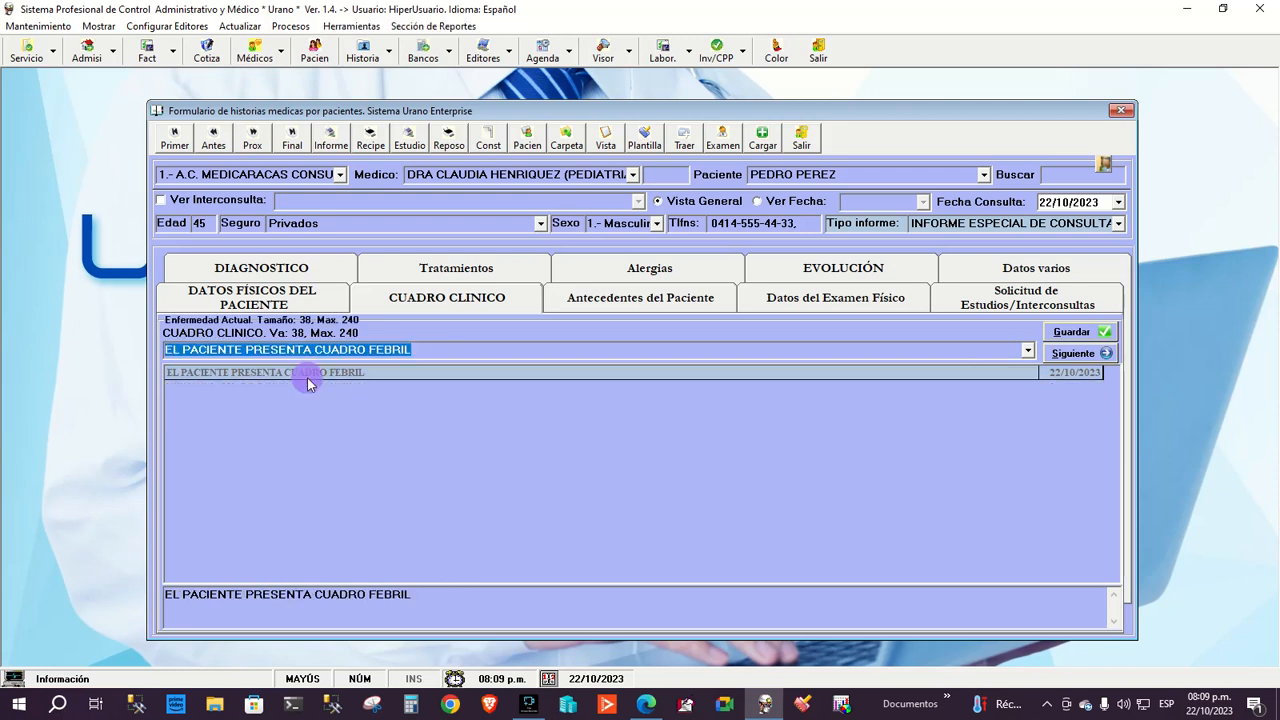
{"action": "left_click", "coordinate": [438, 352]}
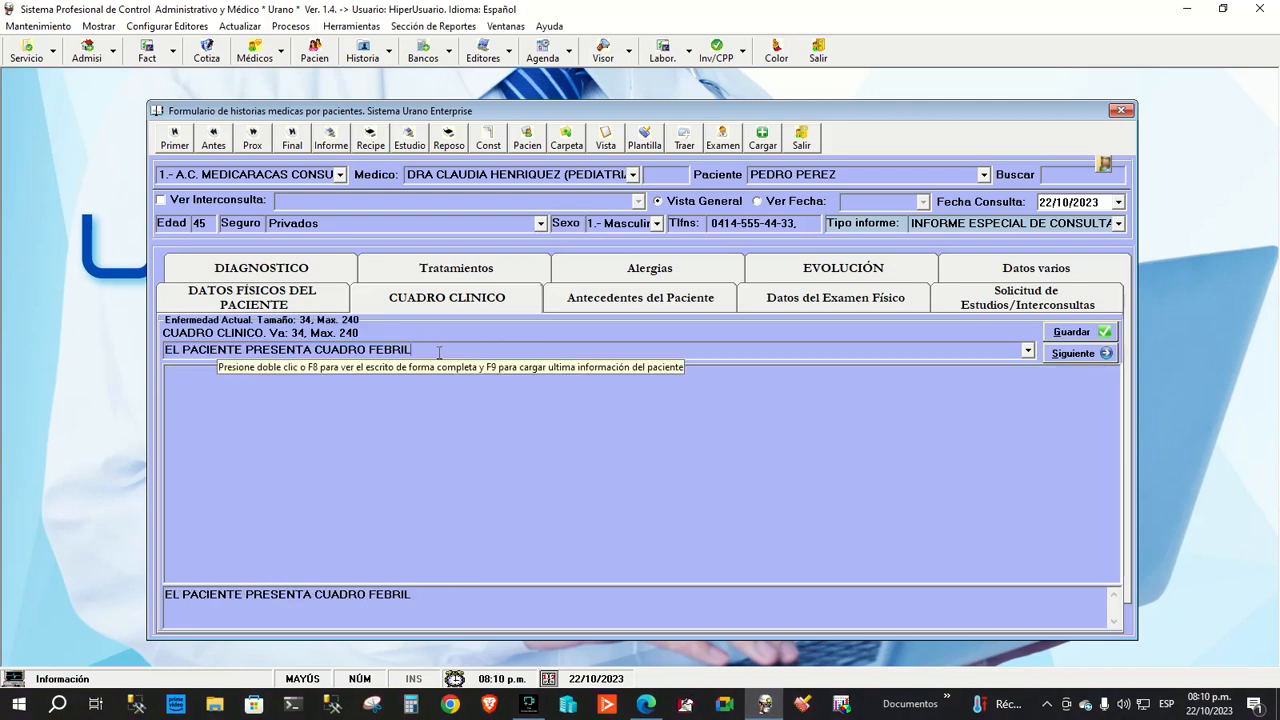
{"action": "type", "text": "Y "}
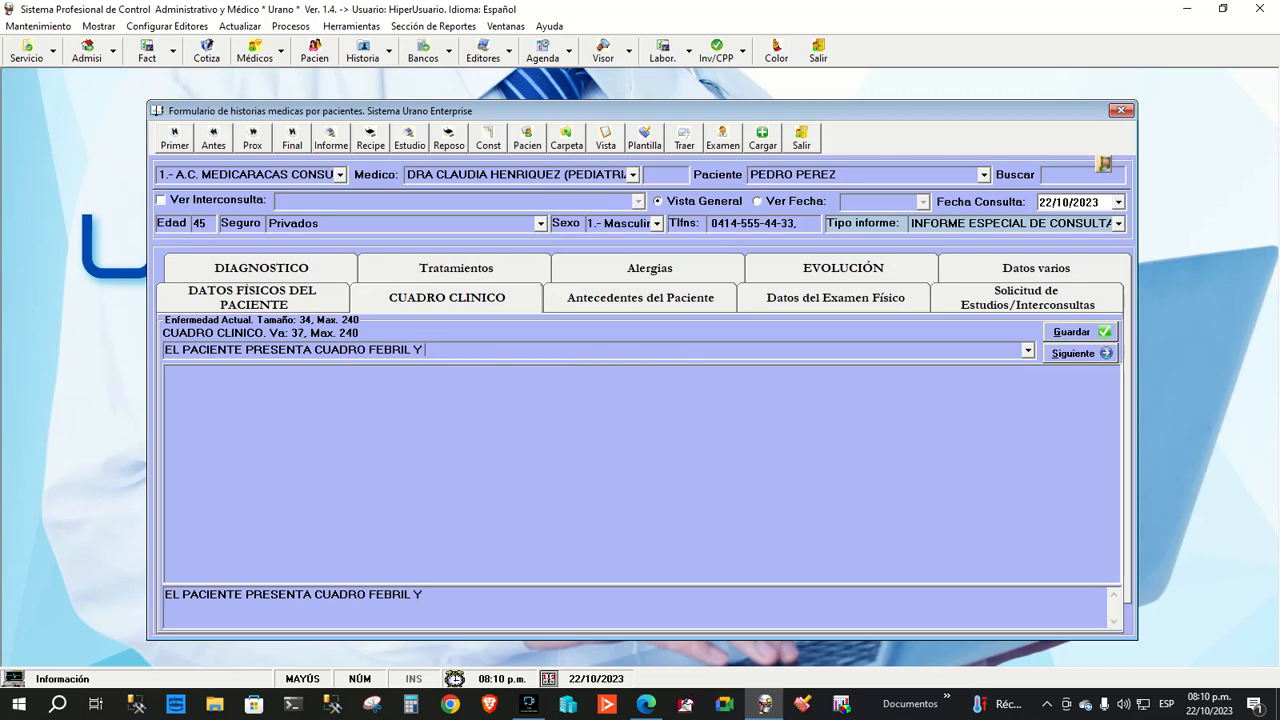
{"action": "type", "text": "MIGRAÑ{AS"}
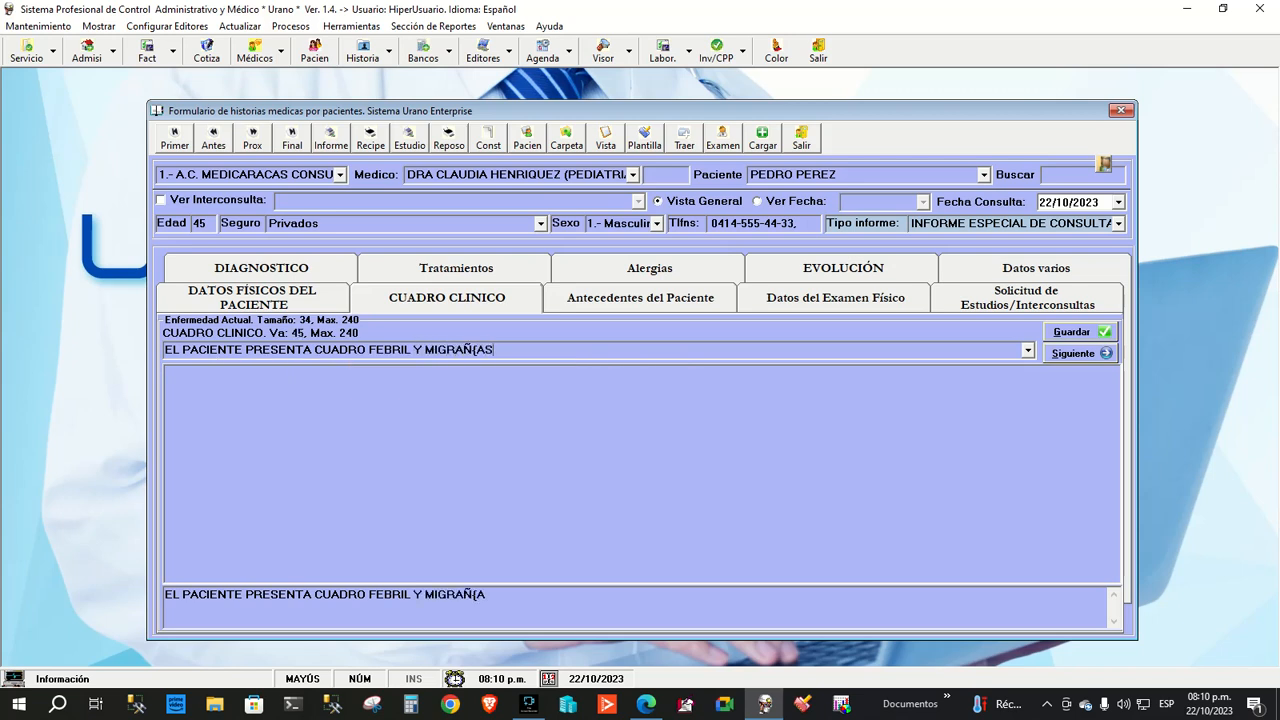
{"action": "type", "text": " CONSTANTES"}
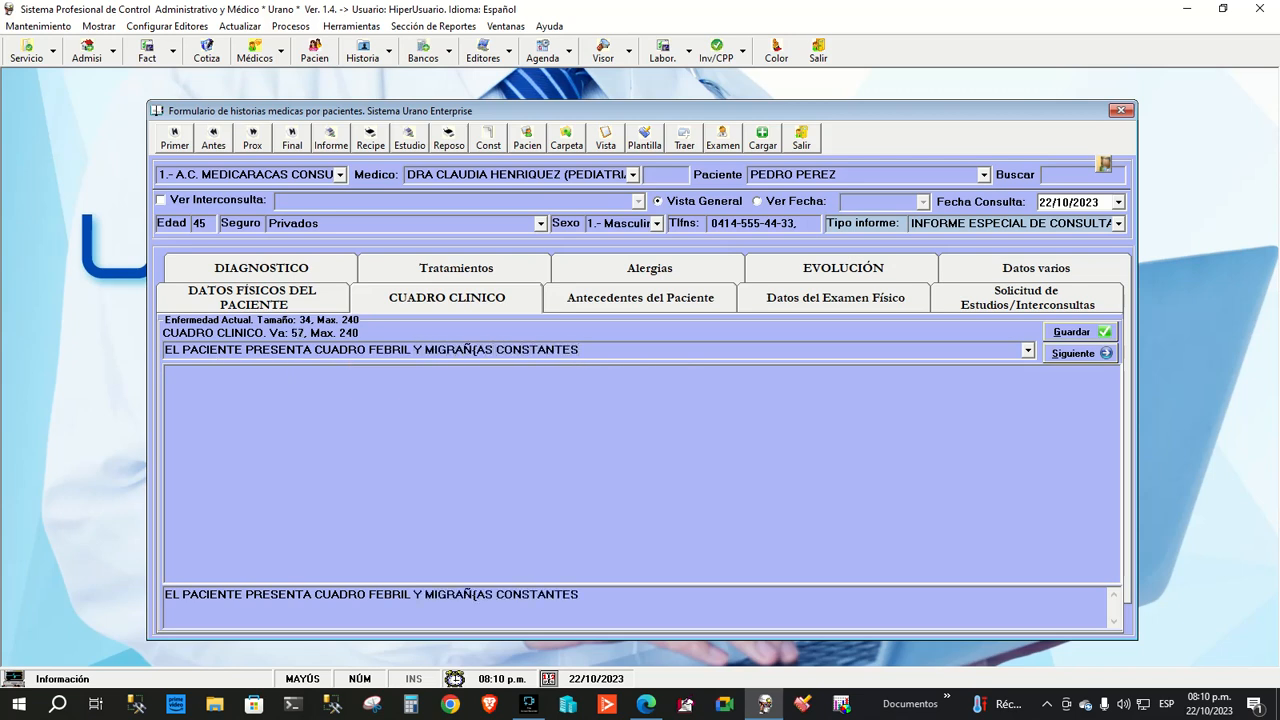
{"action": "left_click", "coordinate": [474, 349]}
{"action": "key", "text": "BackSpace"}
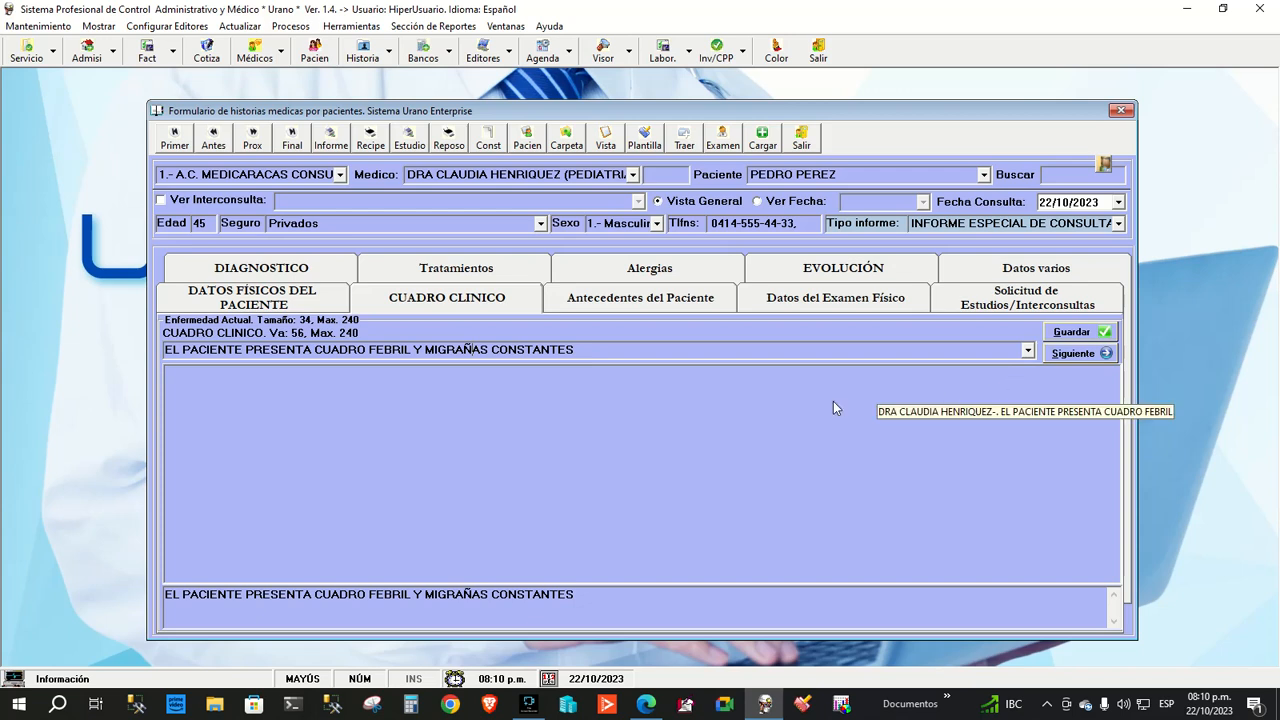
{"action": "left_click", "coordinate": [609, 603]}
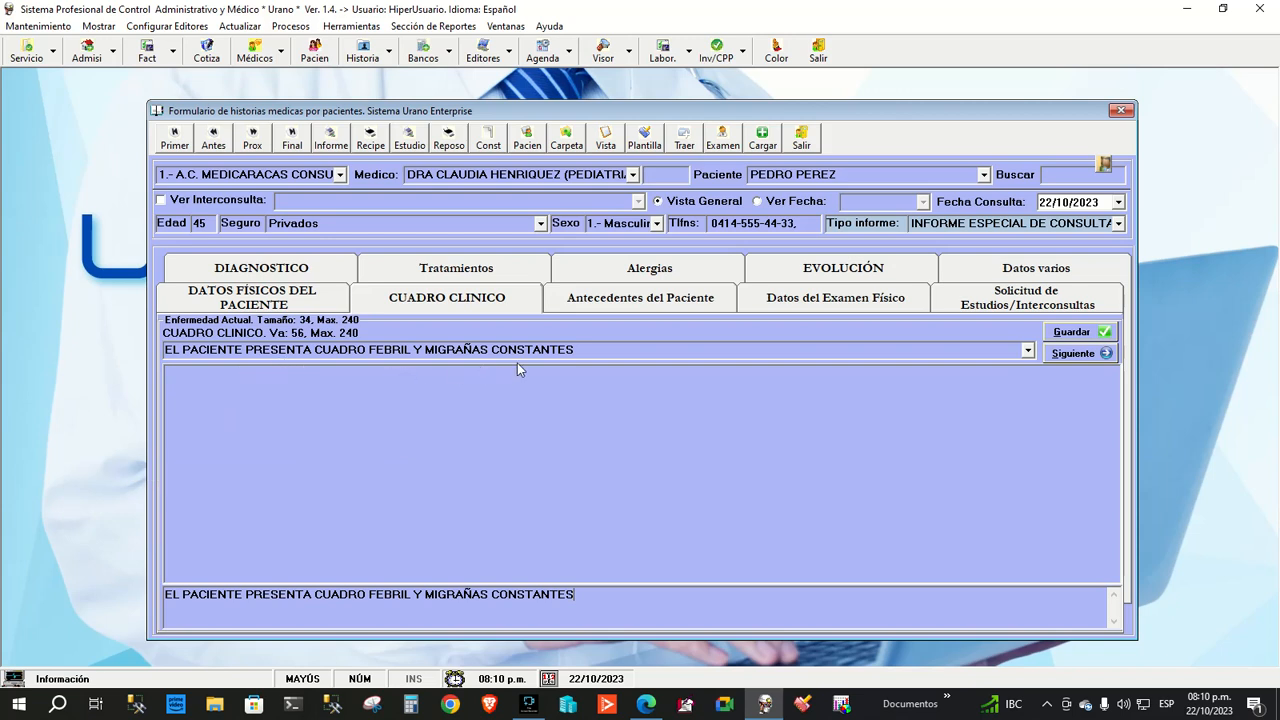
{"action": "left_click", "coordinate": [1072, 334]}
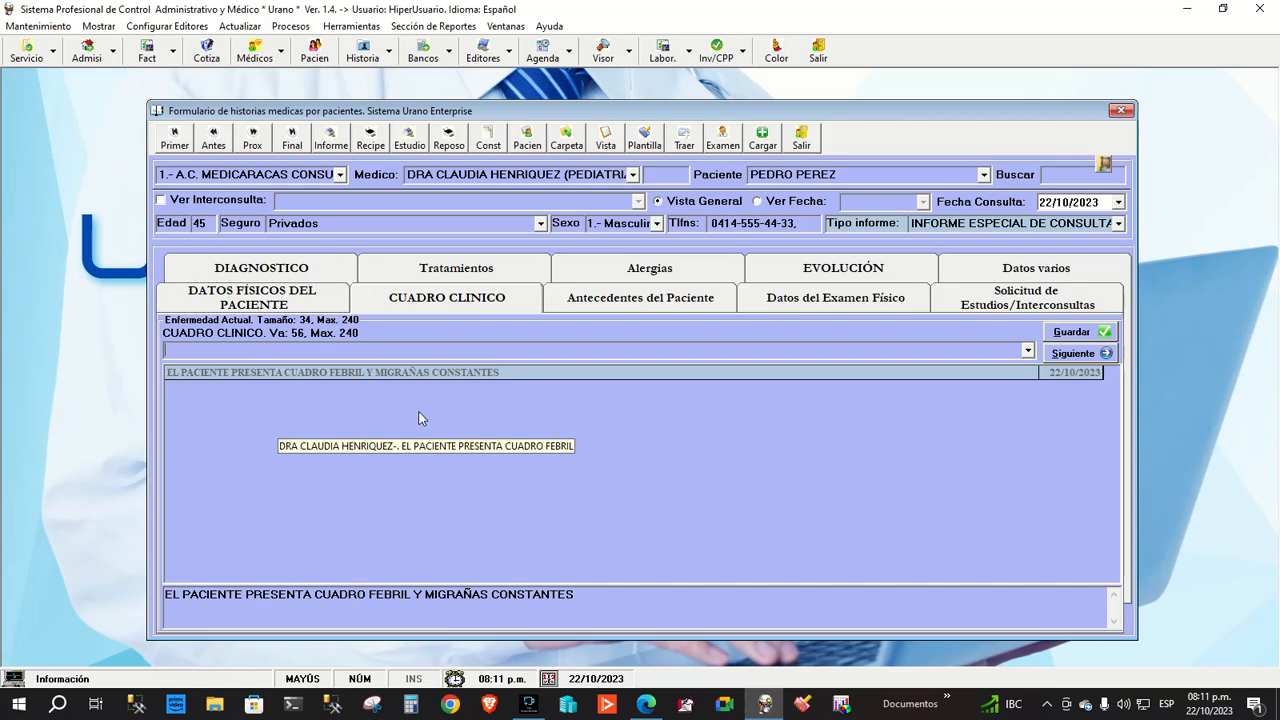
Split the combined CUADRO CLINICO entry into two saved entries, EL PACIENTE PRESENTA CUADRO FEBRIL and PRESENTA CUADRO DE MIGRAÑAS CONSTANTES
{"action": "double_click", "coordinate": [406, 372]}
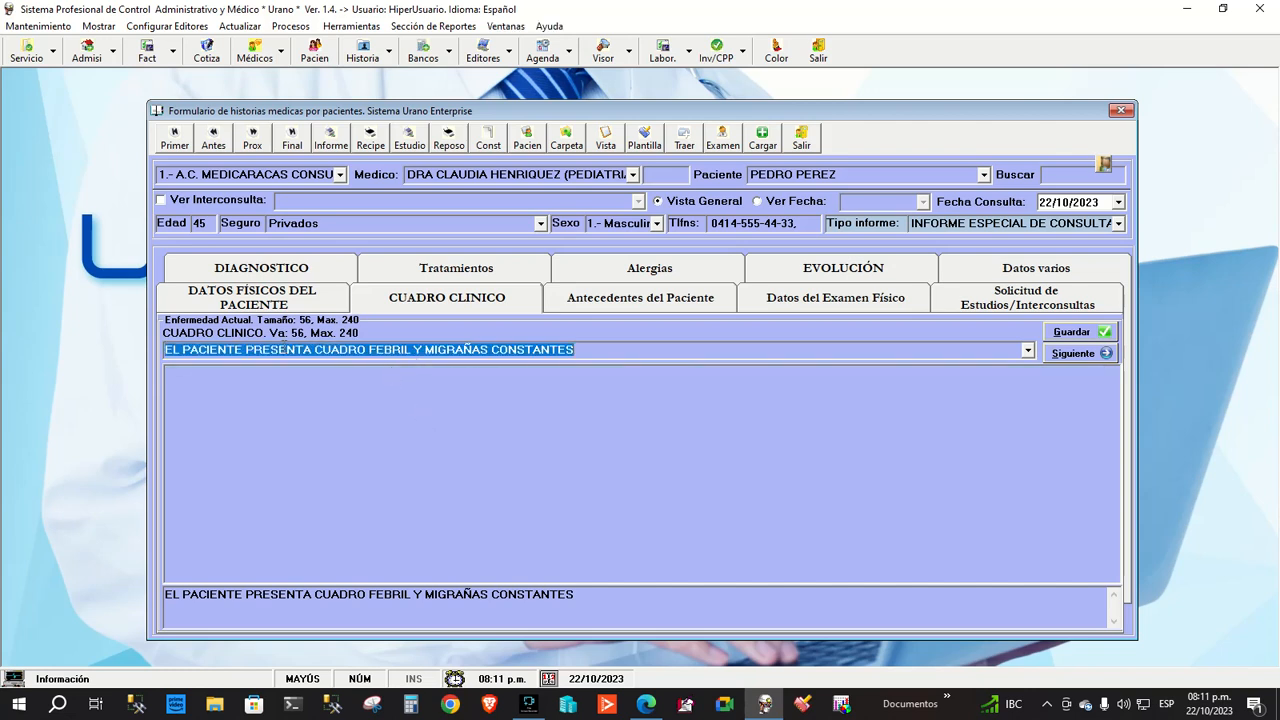
{"action": "left_click", "coordinate": [289, 350]}
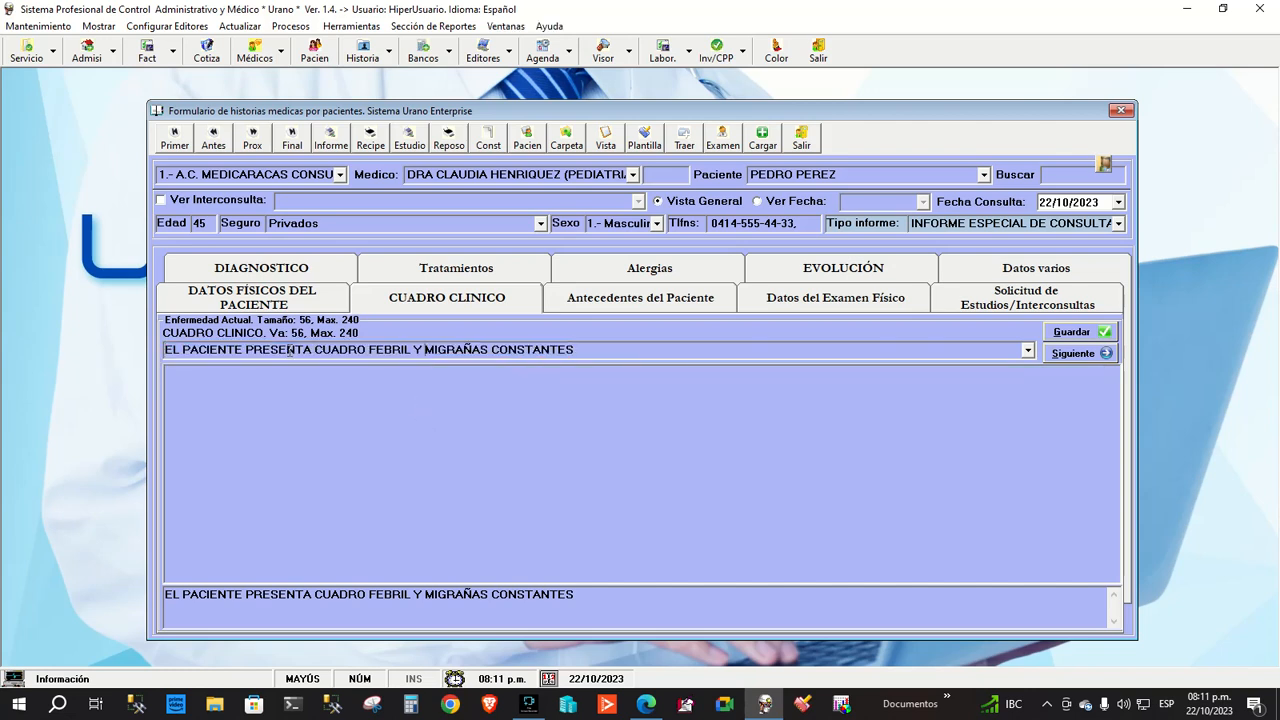
{"action": "key", "text": "Delete"}
{"action": "key", "text": "Delete"}
{"action": "key", "text": "Delete"}
{"action": "key", "text": "Delete"}
{"action": "key", "text": "Delete"}
{"action": "key", "text": "Delete"}
{"action": "key", "text": "Delete"}
{"action": "key", "text": "Delete"}
{"action": "key", "text": "Delete"}
{"action": "key", "text": "Delete"}
{"action": "key", "text": "Delete"}
{"action": "key", "text": "Delete"}
{"action": "key", "text": "Delete"}
{"action": "key", "text": "Delete"}
{"action": "key", "text": "Delete"}
{"action": "key", "text": "Delete"}
{"action": "key", "text": "Delete"}
{"action": "key", "text": "Delete"}
{"action": "key", "text": "Delete"}
{"action": "key", "text": "Delete"}
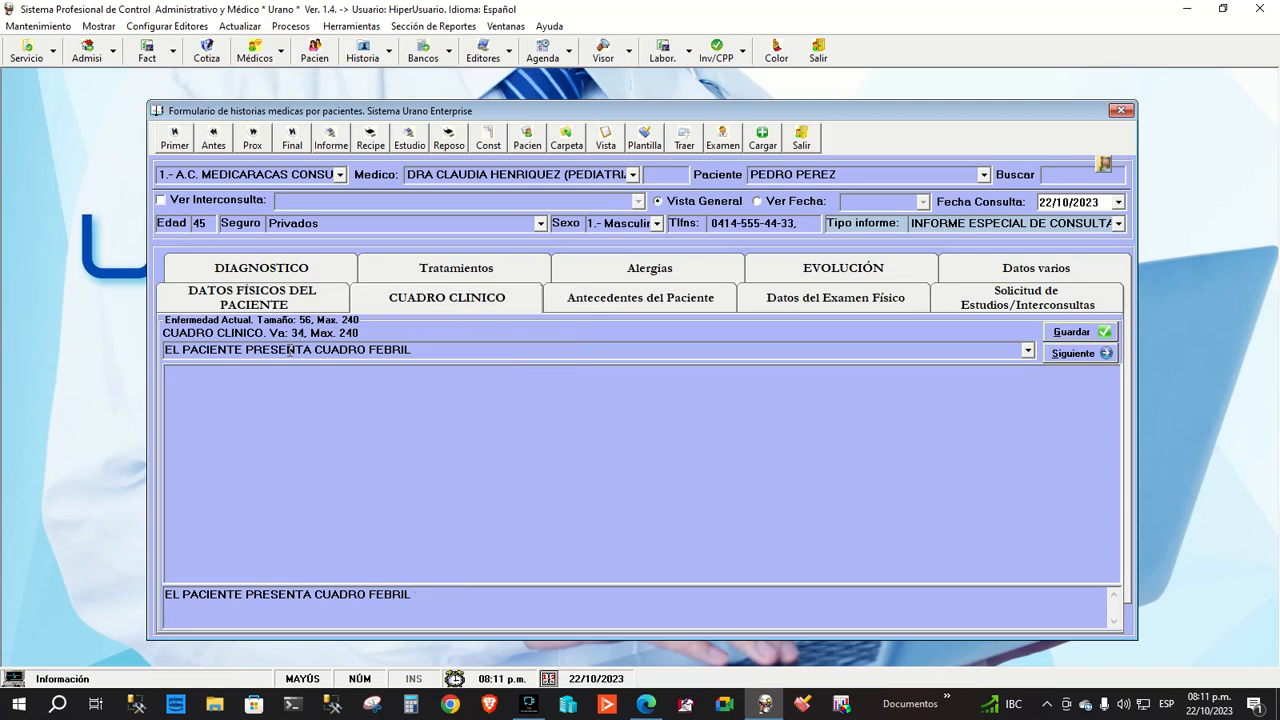
{"action": "key", "text": "Return"}
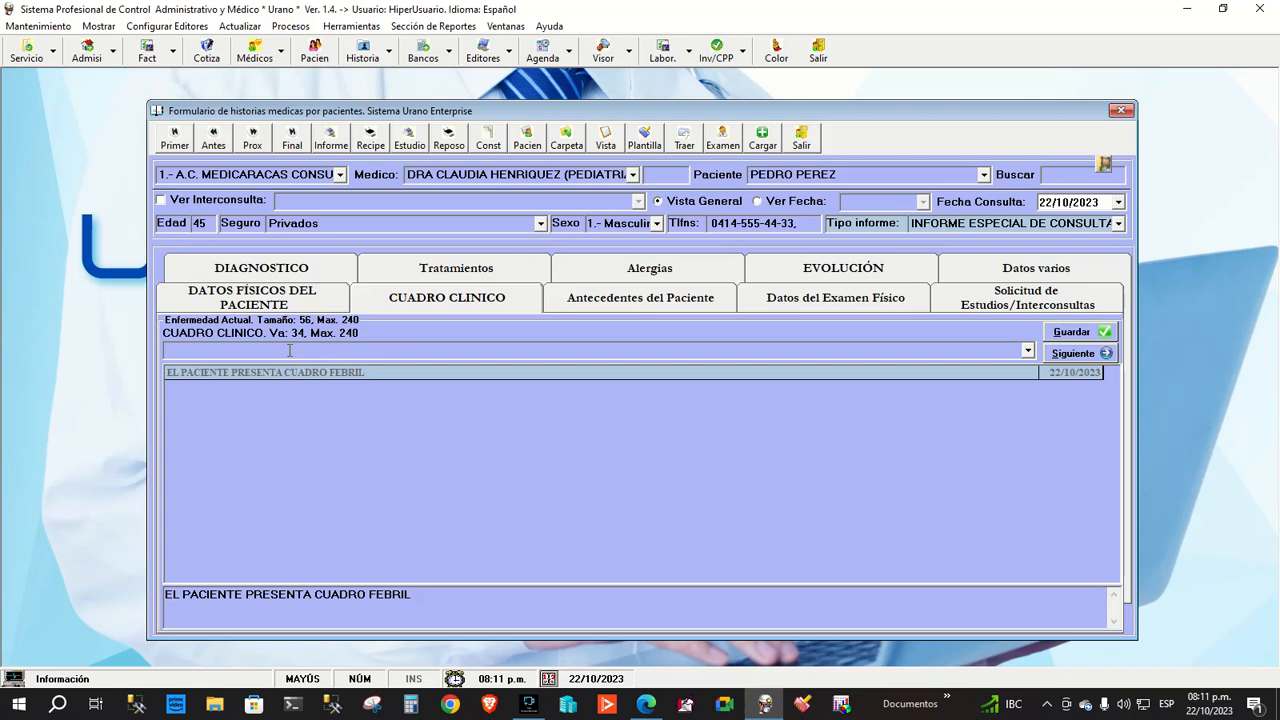
{"action": "type", "text": "PRESENTA CUADRO DE MIGRAÑAS CONSTANTES"}
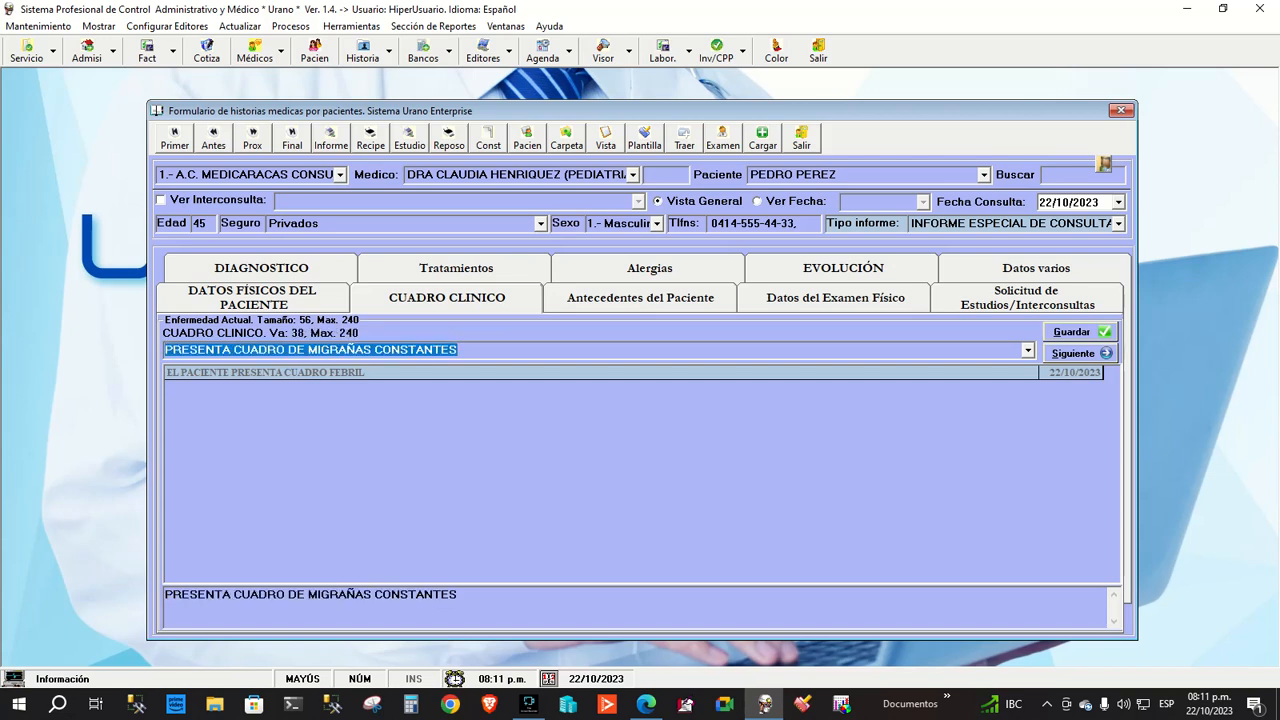
{"action": "key", "text": "Return"}
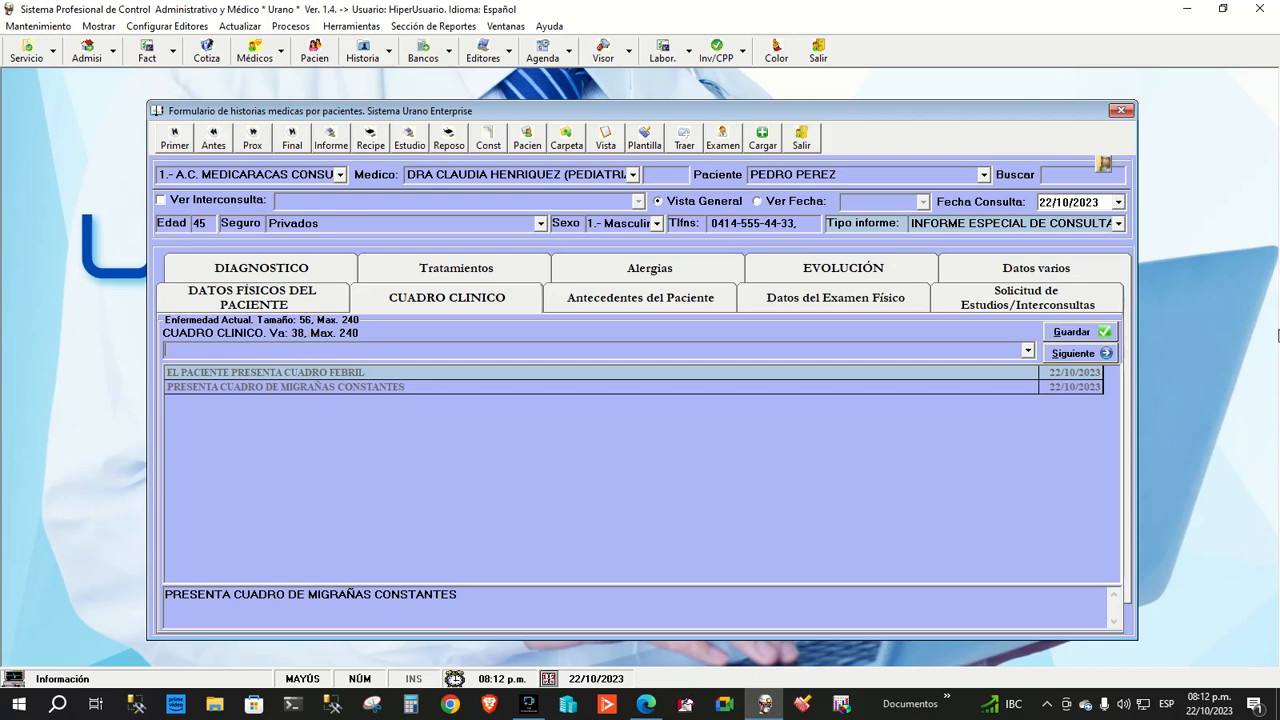
Move on to the Antecedentes del Paciente section and add the entry NINGUNO
{"action": "left_click", "coordinate": [1100, 356]}
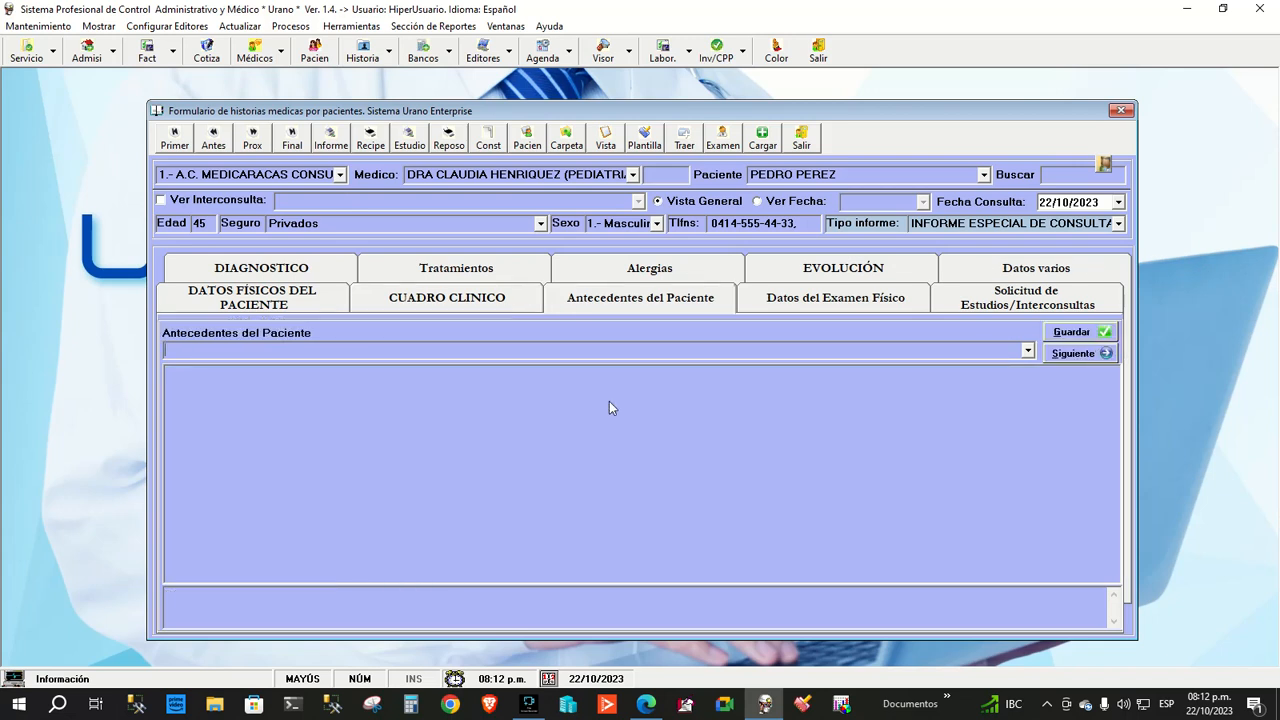
{"action": "type", "text": "NINGUNO"}
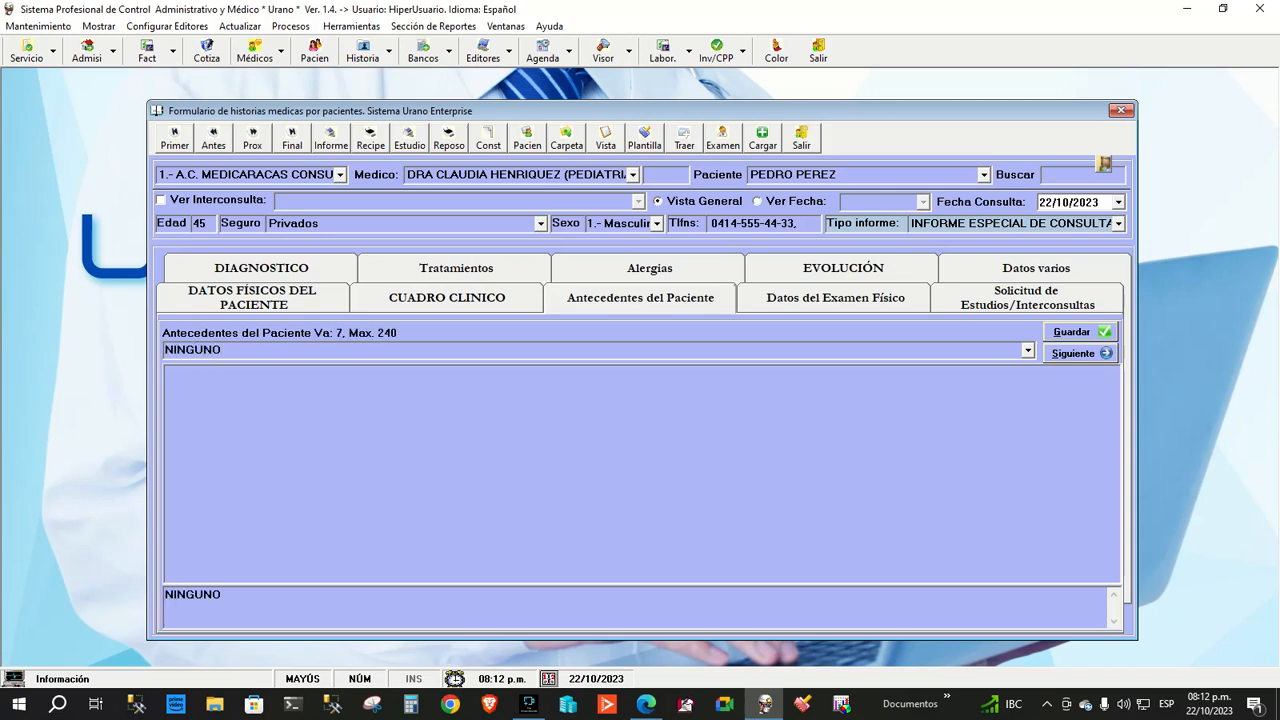
{"action": "key", "text": "Return"}
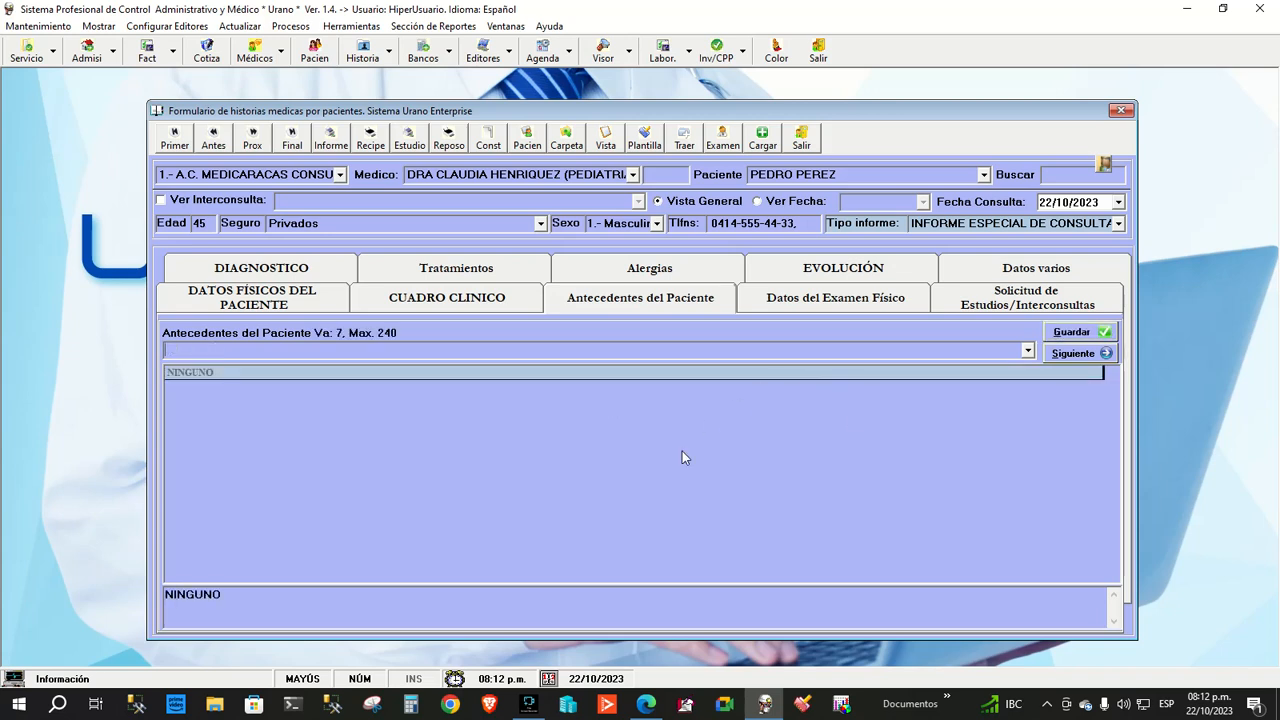
Begin the Datos del Examen Físico entry with EL PACIENTE PRESENTA UN EXAMEN FISICO NORMAL, SIN PRESENTAR NINGUN TIPO DE ANORMALIDAD
{"action": "left_click", "coordinate": [1072, 355]}
{"action": "left_click", "coordinate": [1070, 356]}
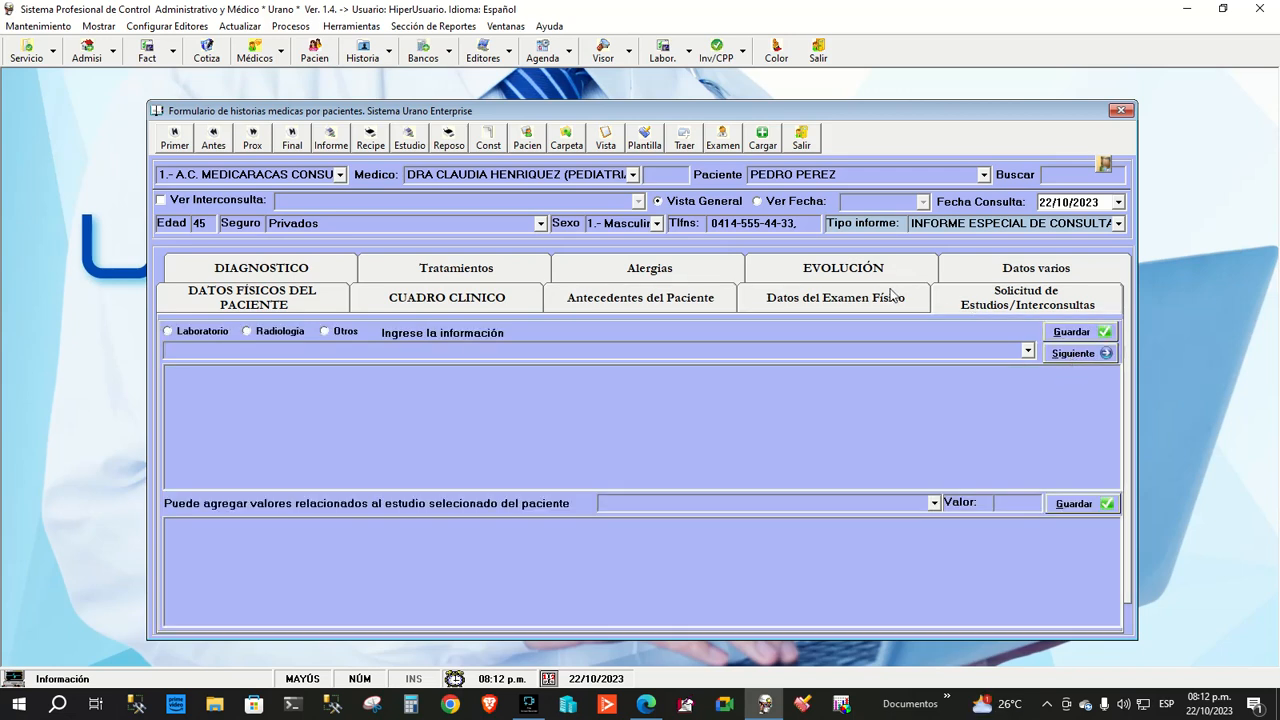
{"action": "left_click", "coordinate": [858, 299]}
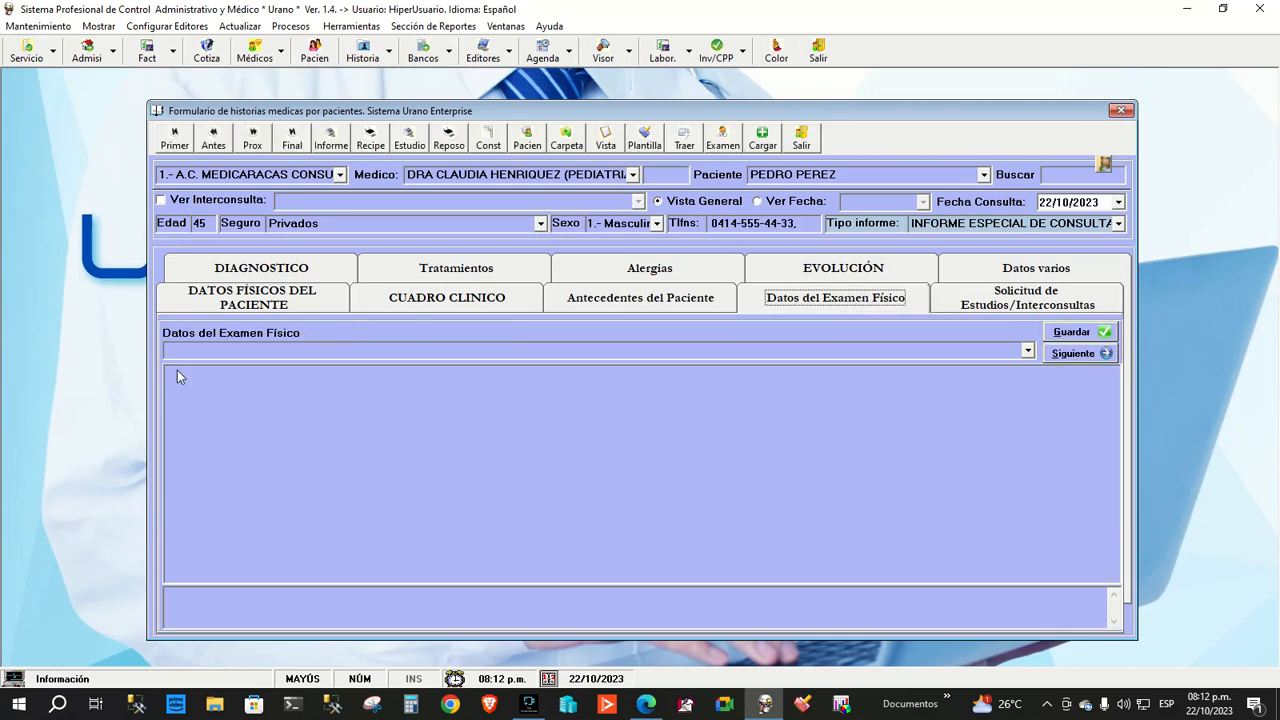
{"action": "left_click", "coordinate": [201, 350]}
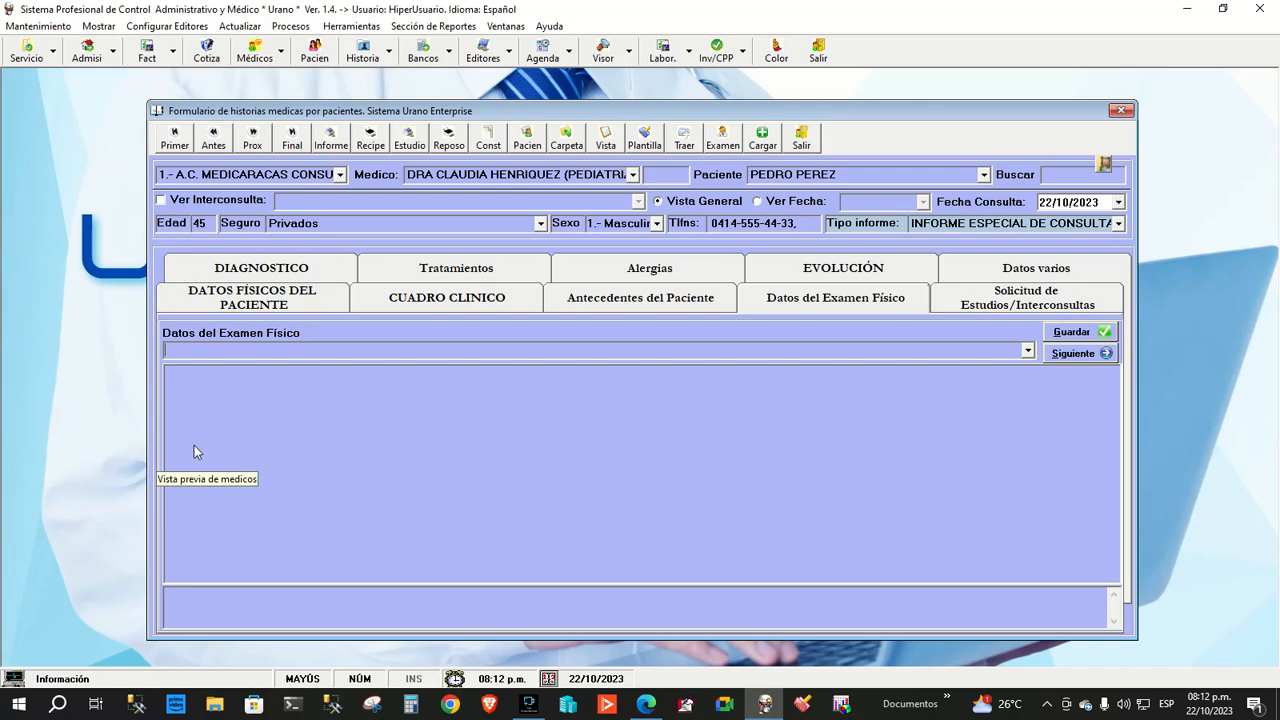
{"action": "type", "text": "EL "}
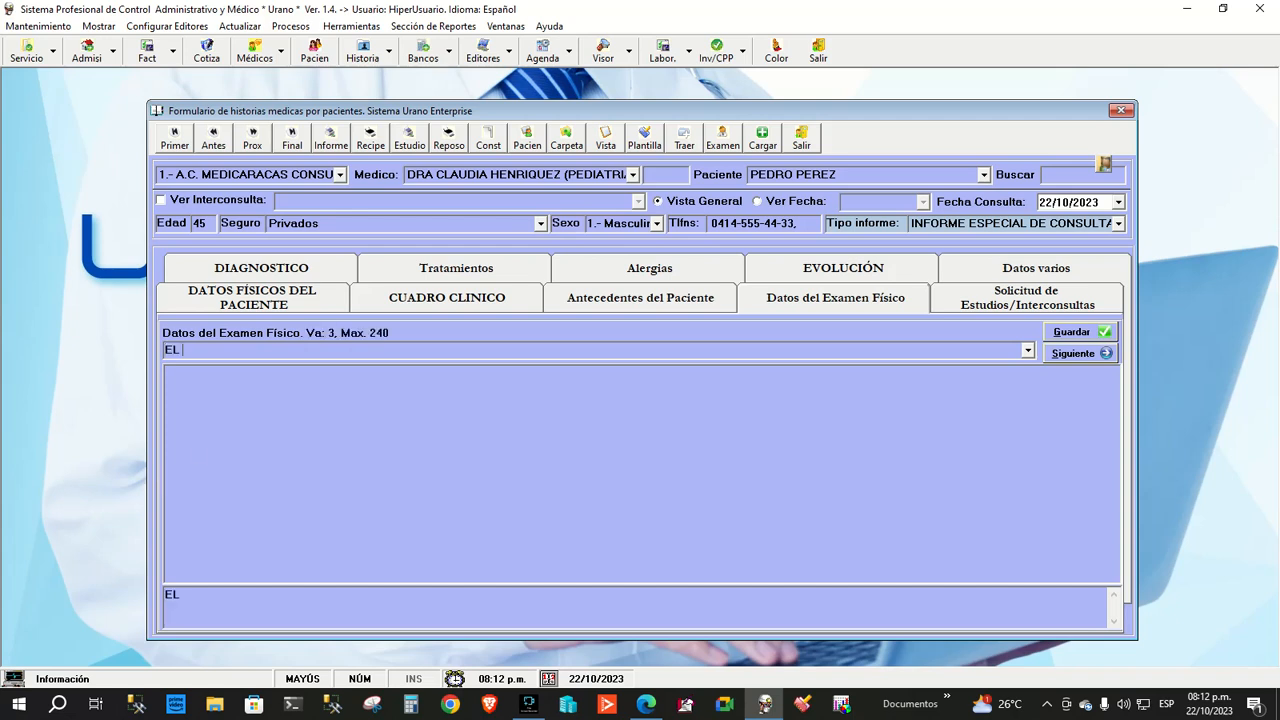
{"action": "type", "text": "PACIENTE PRESENTA UN "}
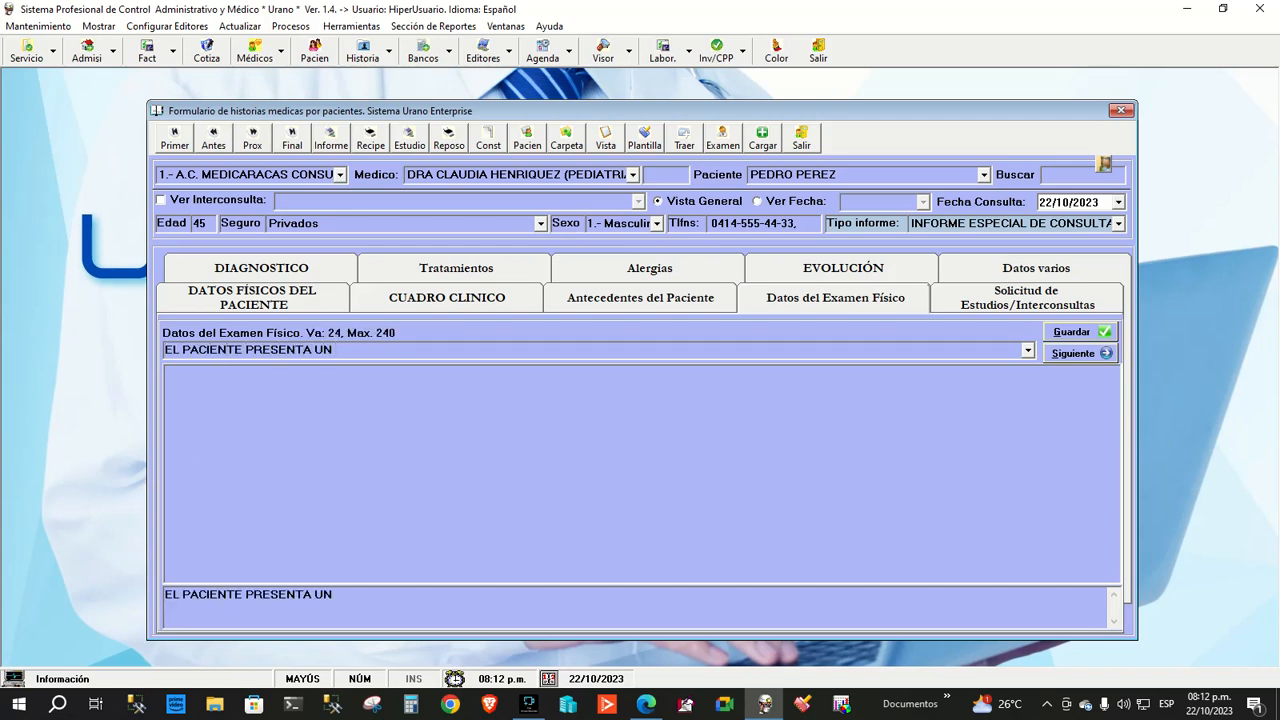
{"action": "type", "text": "EXAMEN FISICO "}
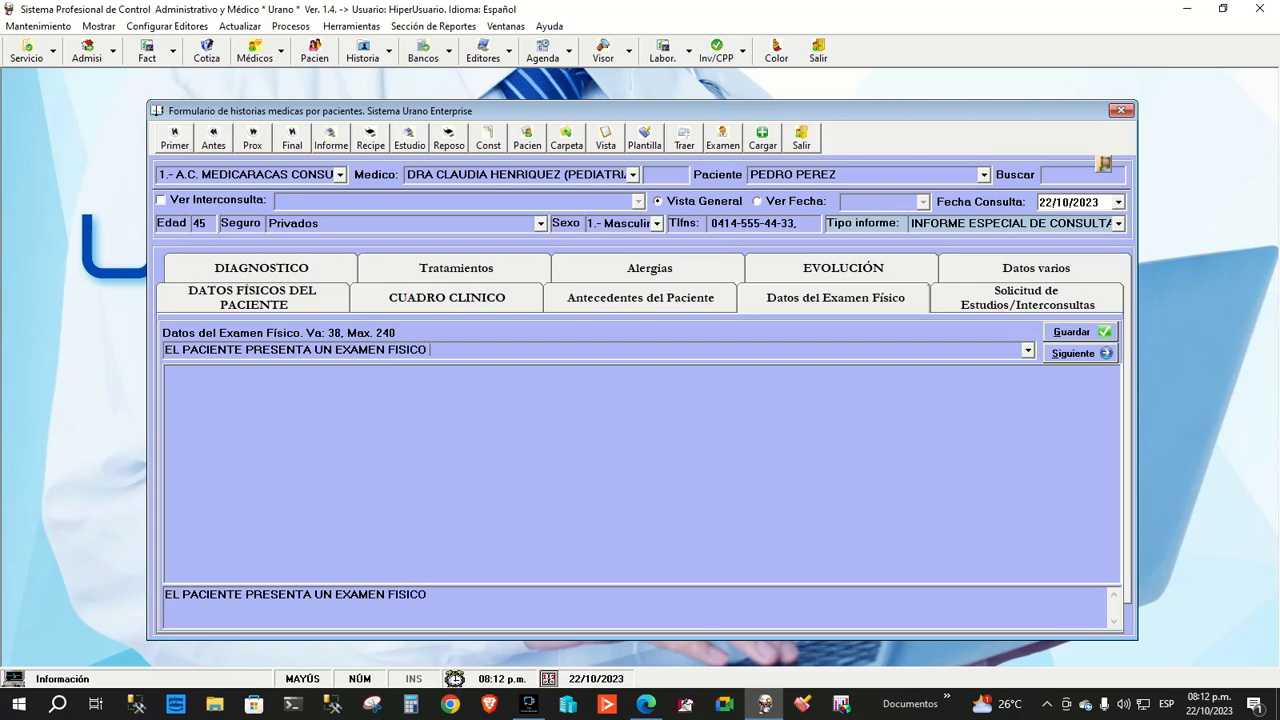
{"action": "type", "text": "NORMAL, SIUN"}
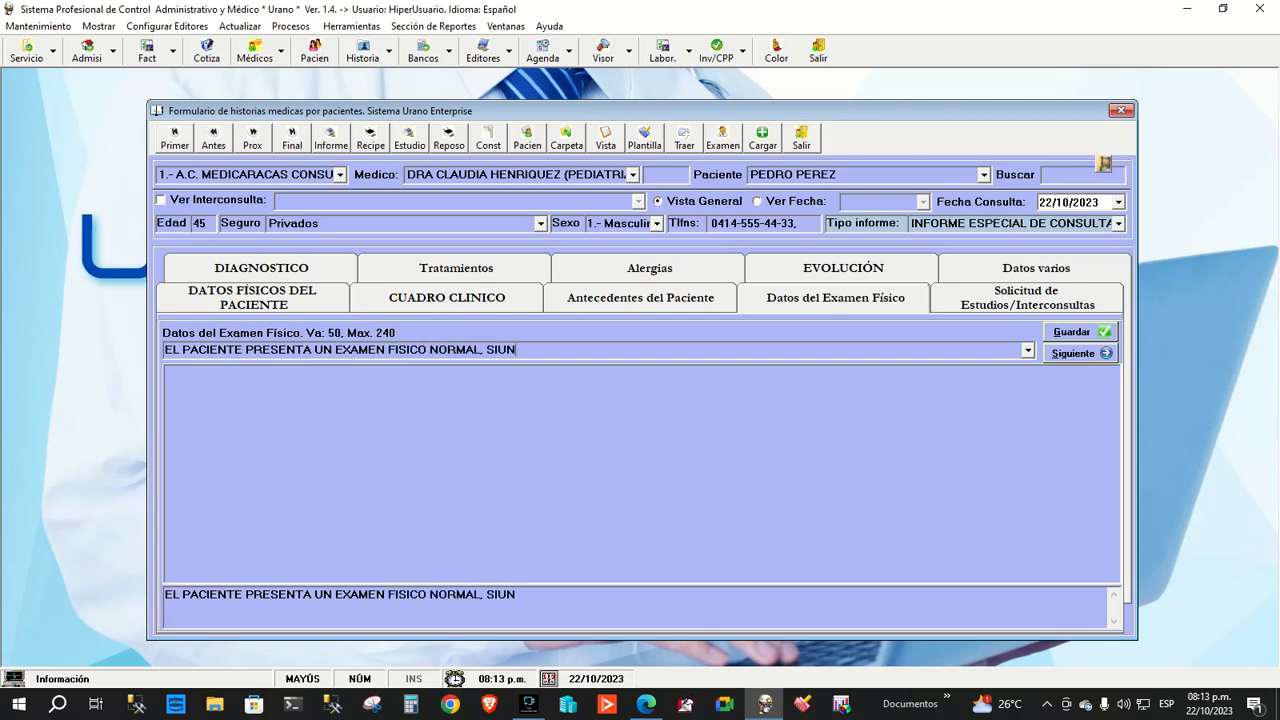
{"action": "key", "text": "BackSpace"}
{"action": "type", "text": "N PRESENTAR"}
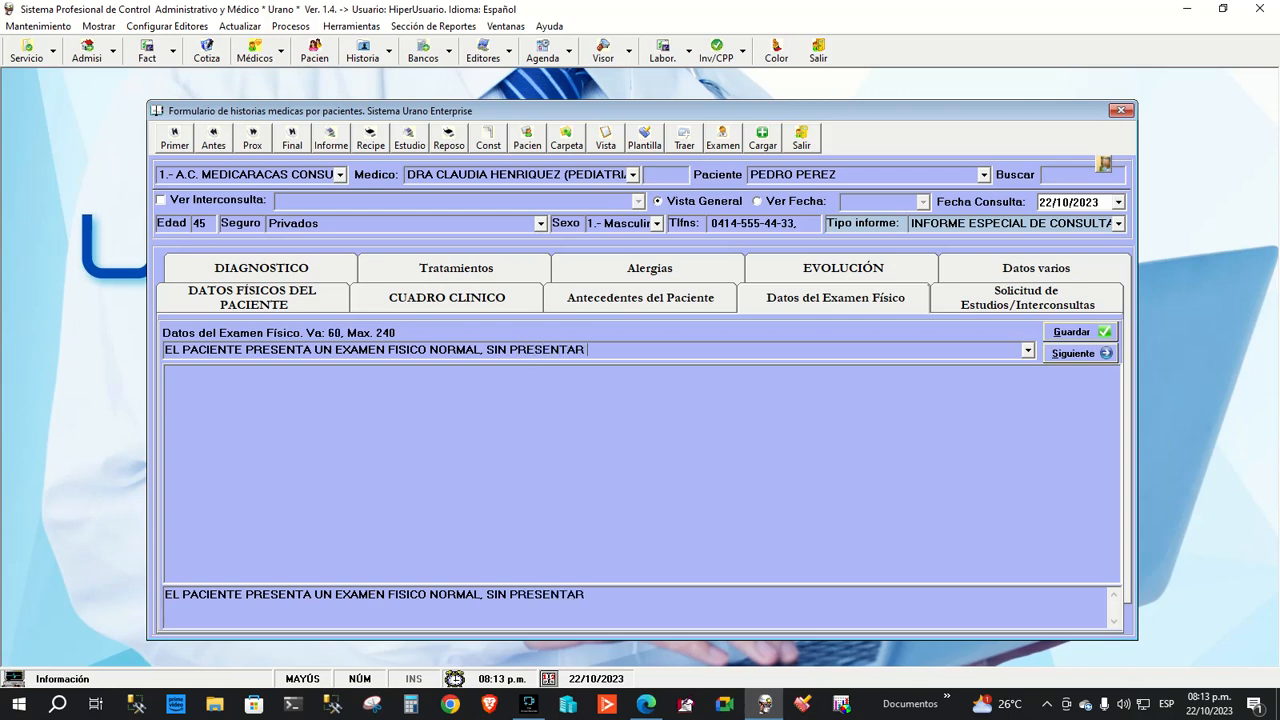
{"action": "type", "text": " NINGUN TIPO"}
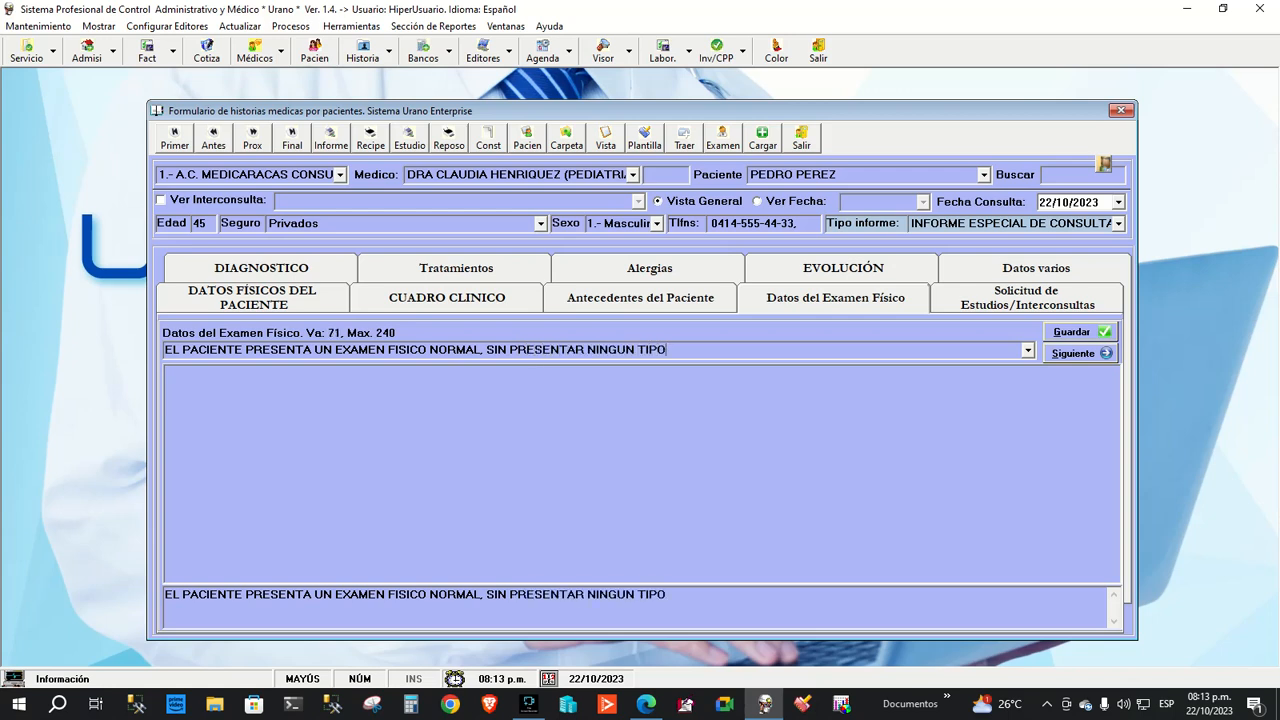
{"action": "type", "text": " DE ANORMALIDAD,"}
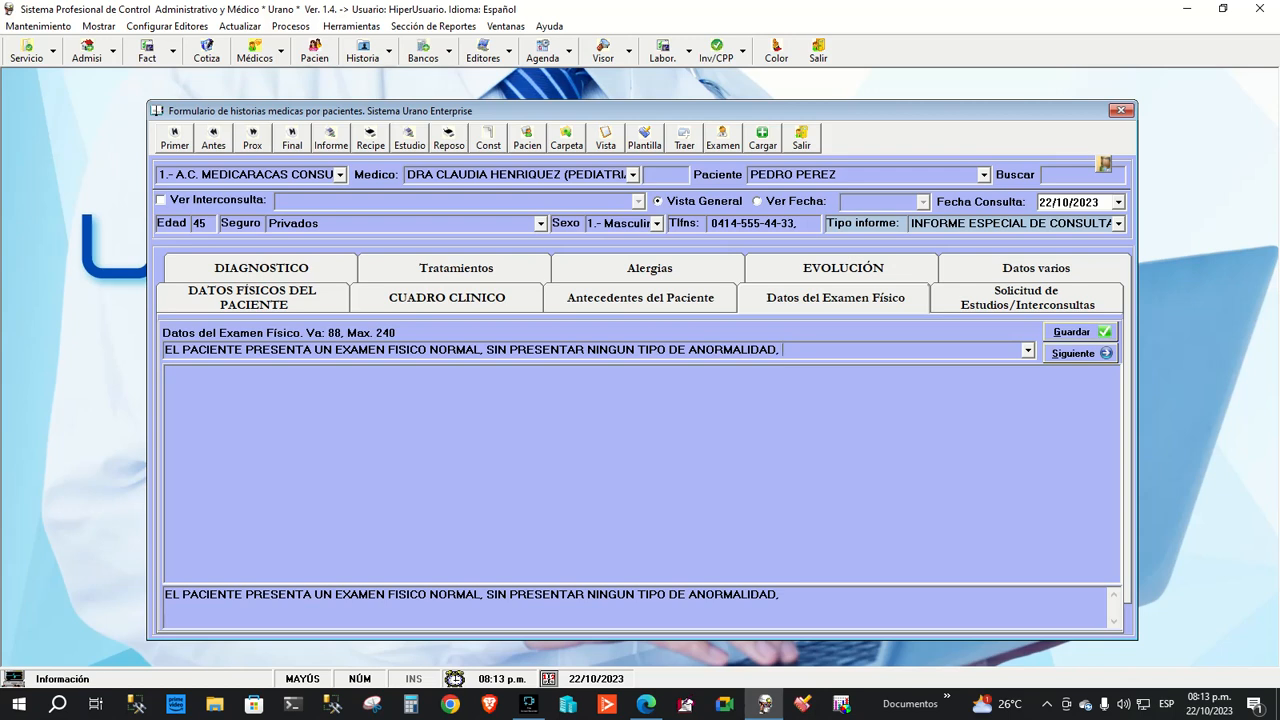
Continue the physical exam entry with SU PIEL NO PRESENTA ALTERACIONES Y SU ASPECTO ES NORMAL
{"action": "type", "text": "SU PIEL NO PRES"}
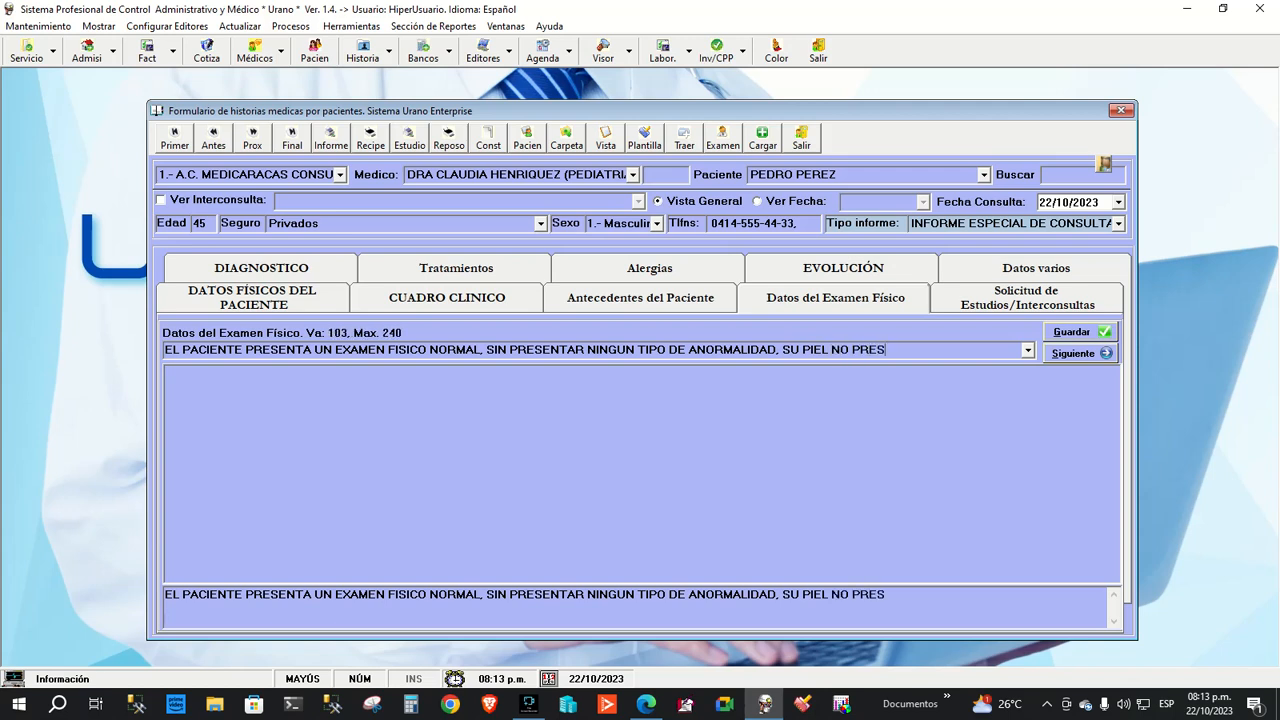
{"action": "type", "text": "ENTA ALTERACIONES "}
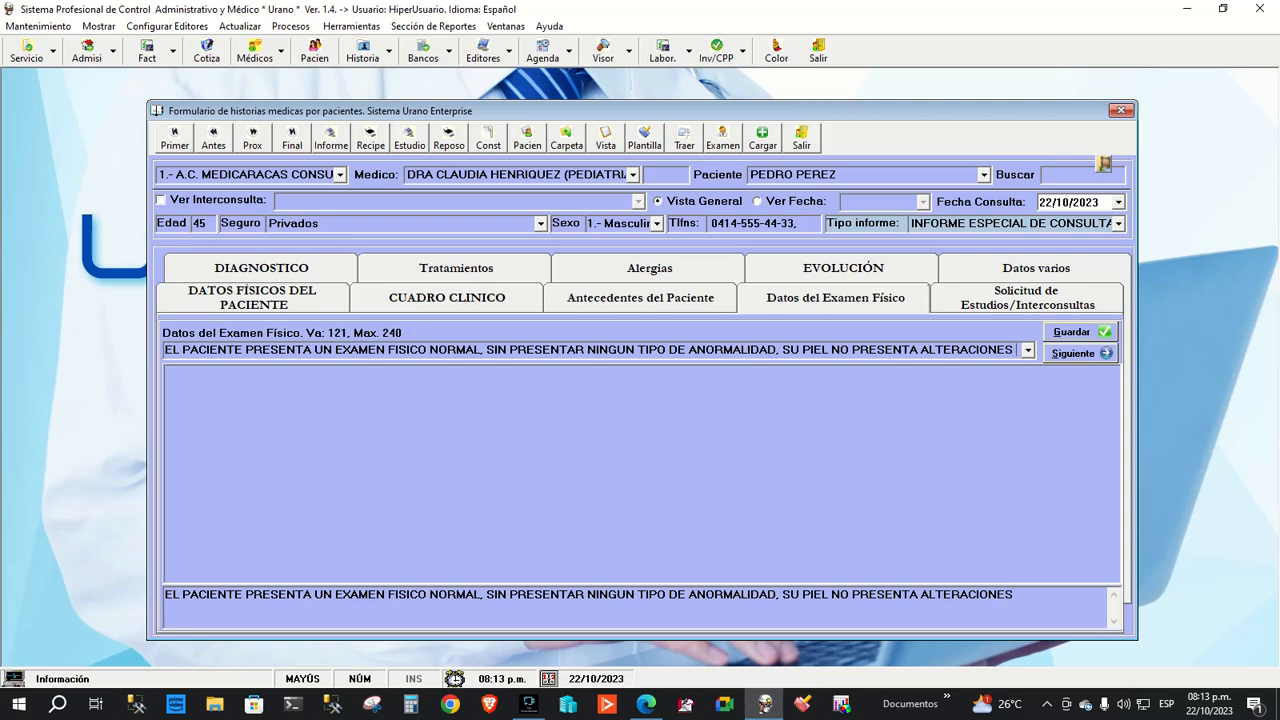
{"action": "type", "text": "Y "}
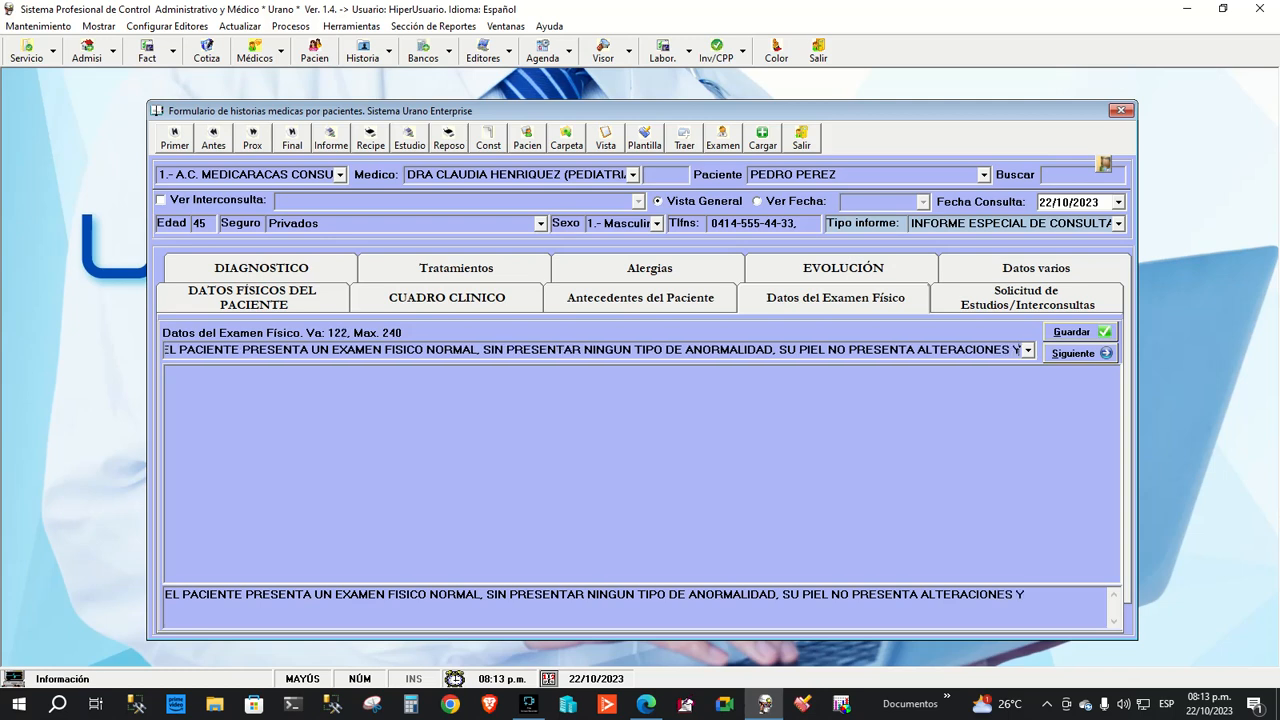
{"action": "type", "text": "SU AS"}
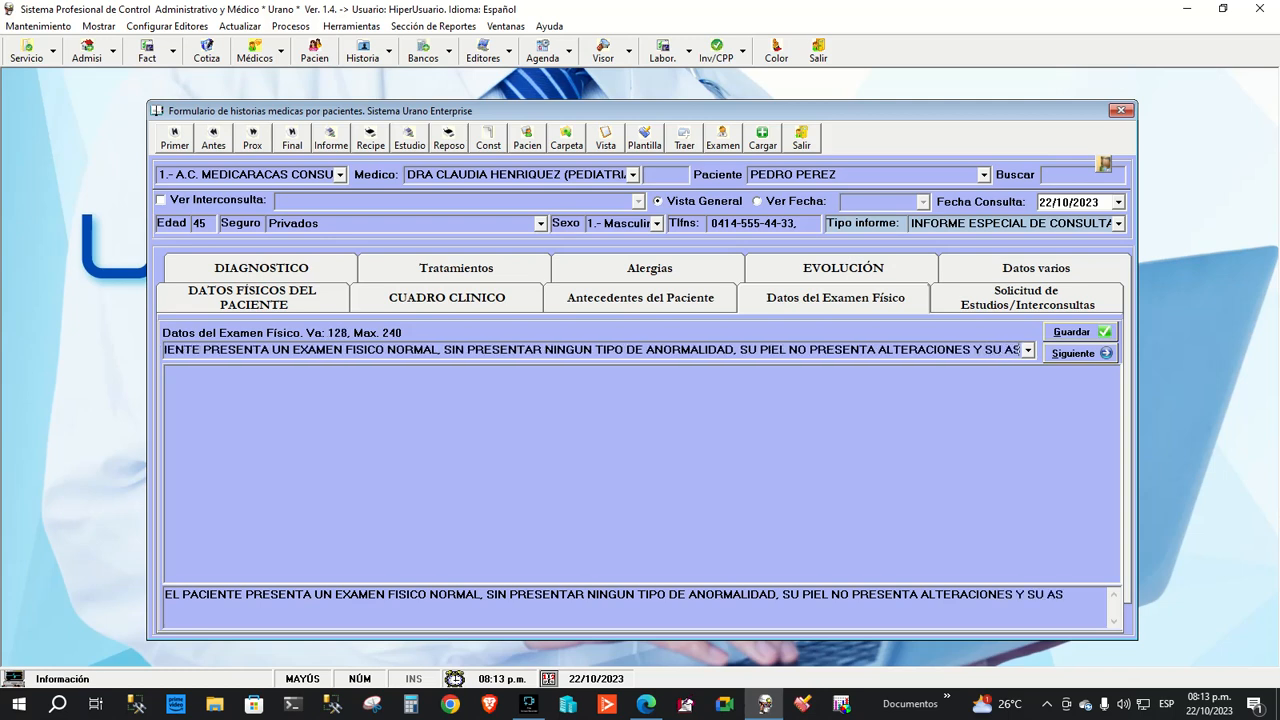
{"action": "type", "text": "PECTO ES NORMAÑL"}
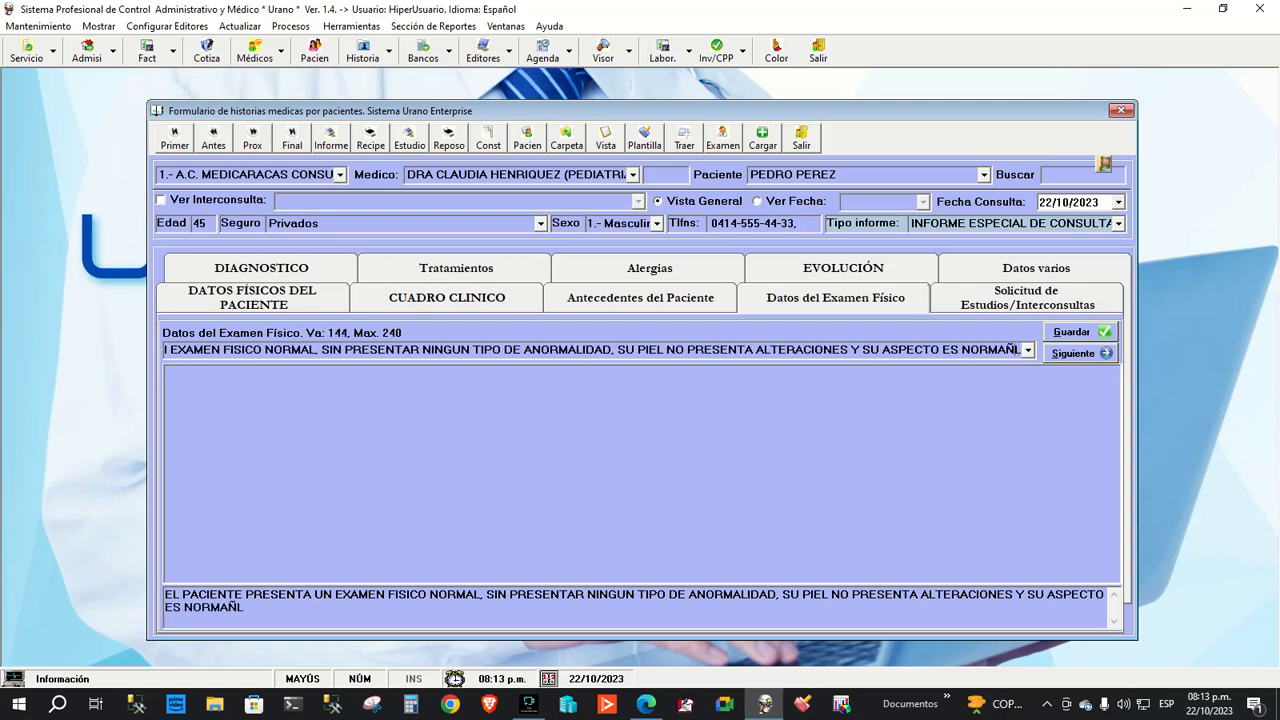
{"action": "key", "text": "Left"}
{"action": "key", "text": "BackSpace"}
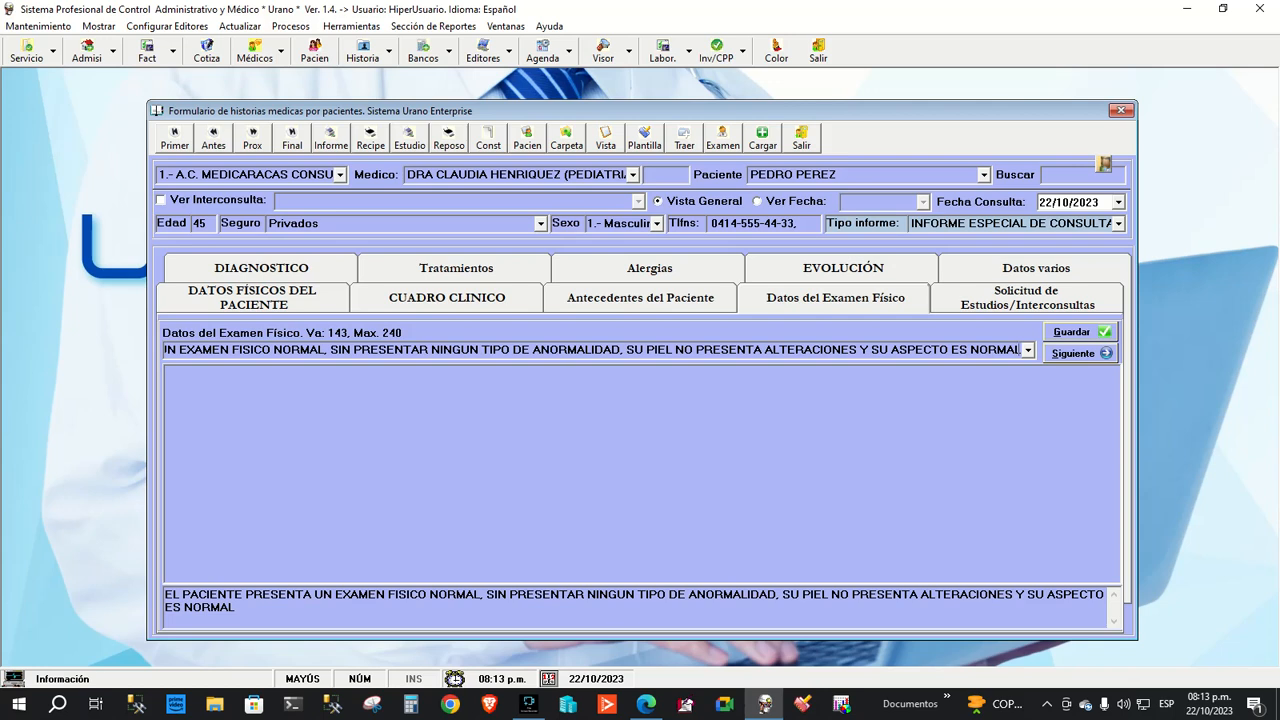
{"action": "key", "text": "Return"}
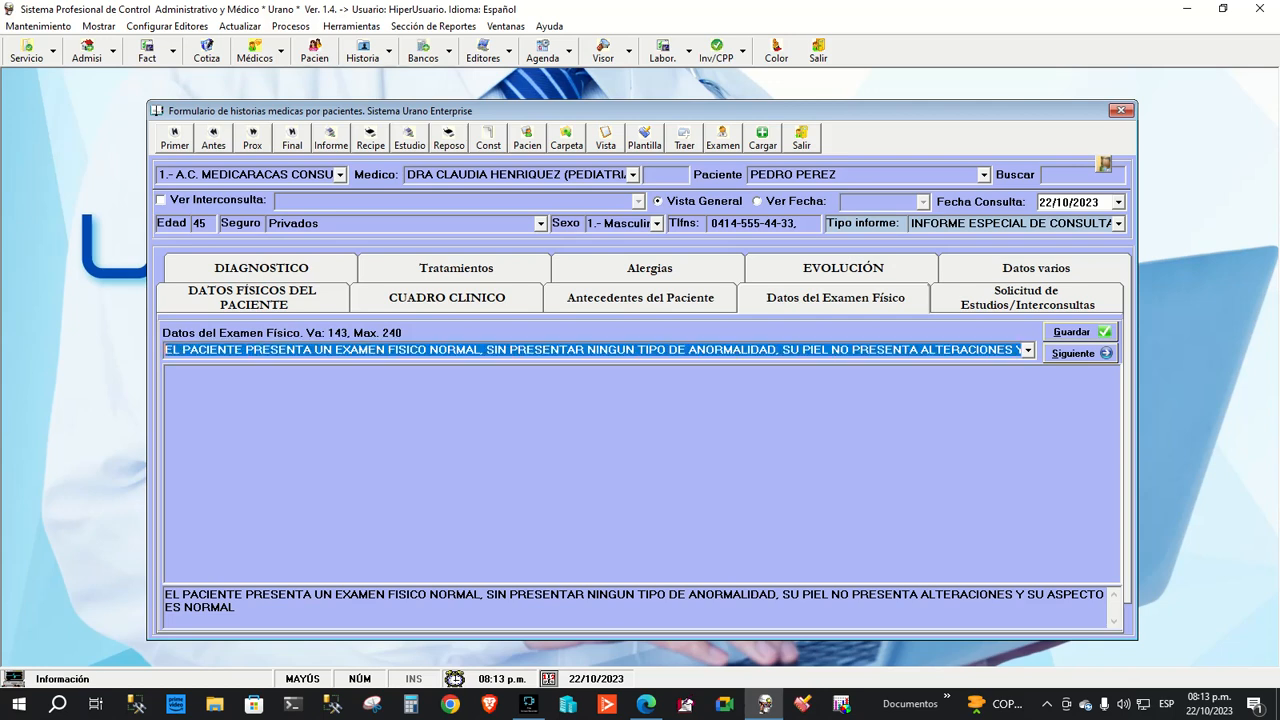
{"action": "key", "text": "End"}
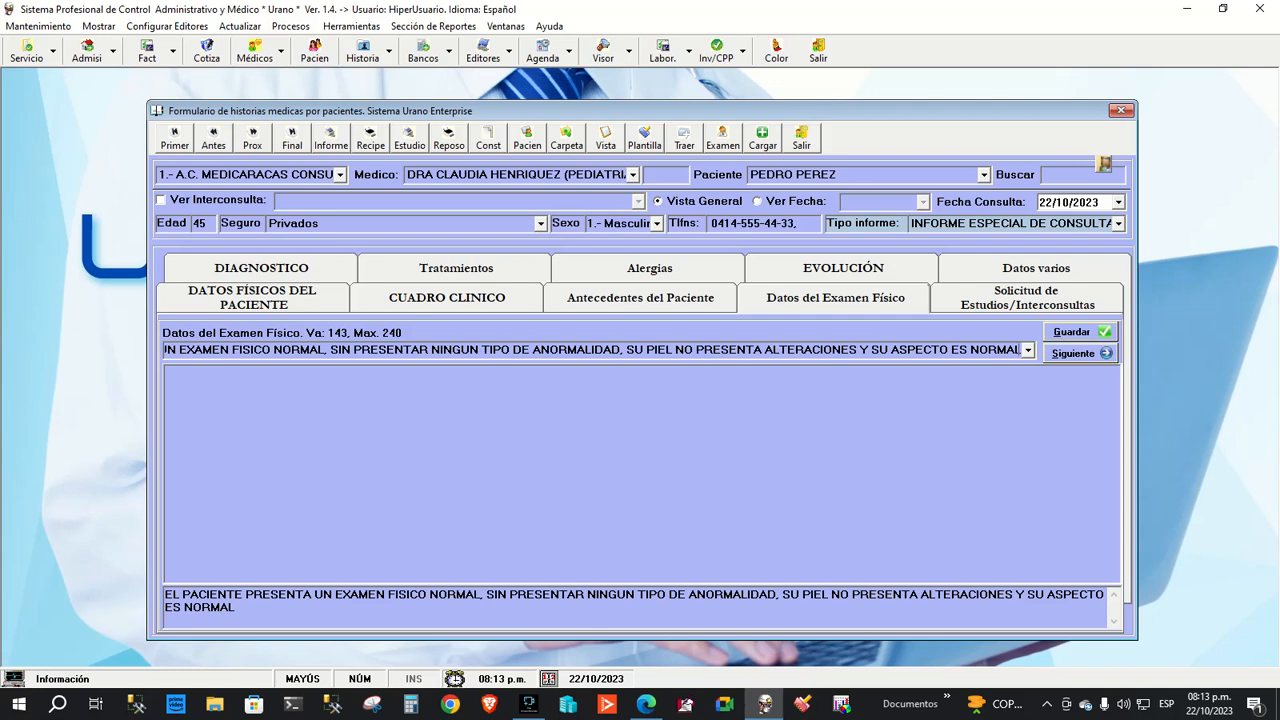
{"action": "type", "text": "FJHSDBFSBFJSDBFJHDSBFJH"}
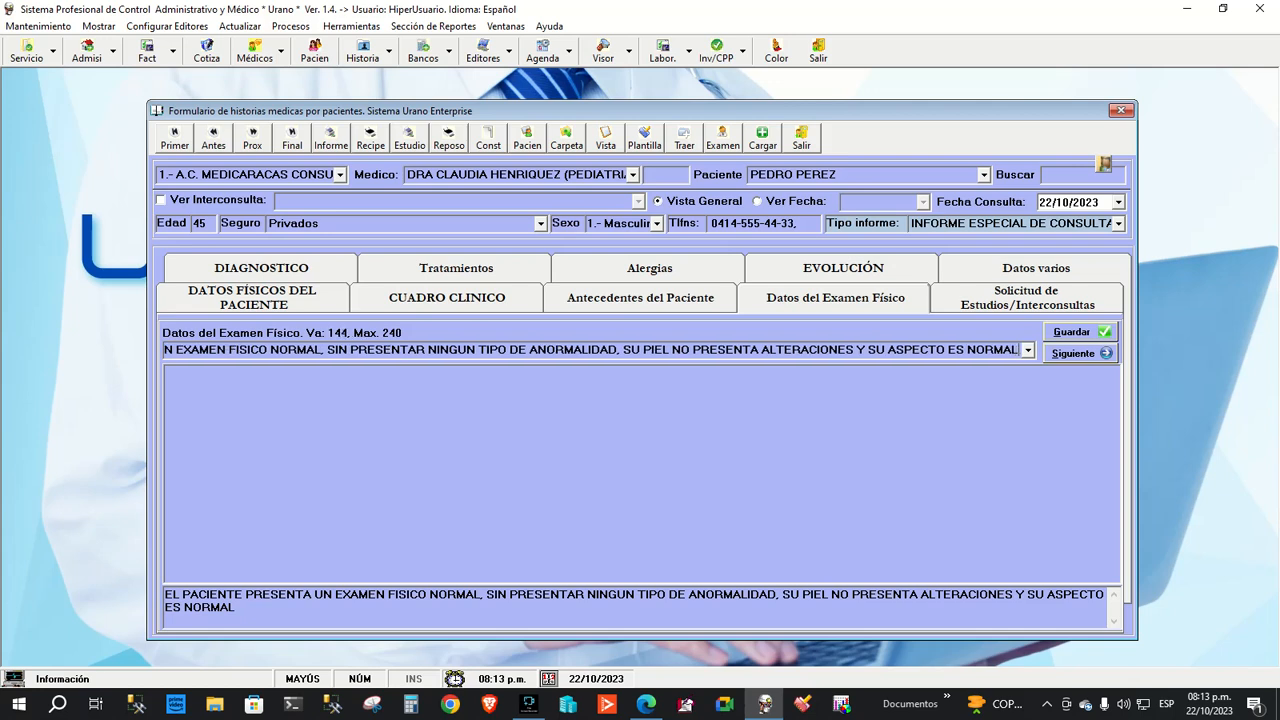
{"action": "type", "text": "SDBFH"}
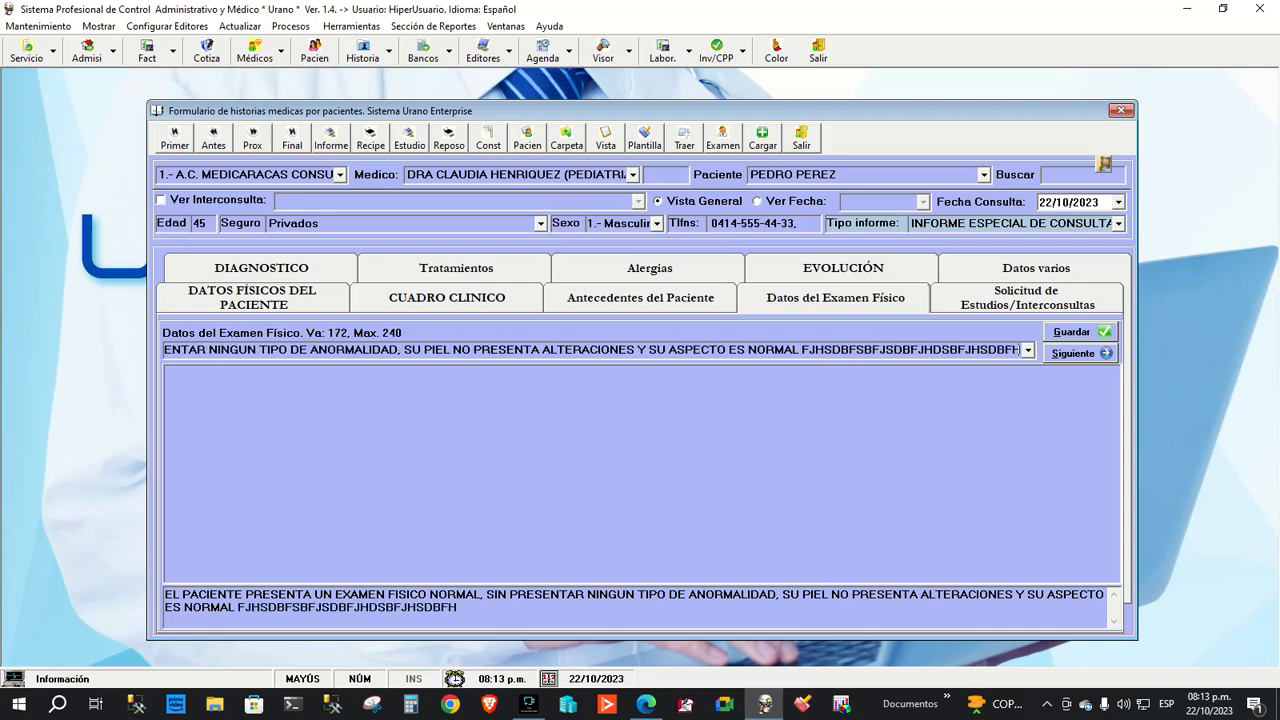
{"action": "key", "text": "ctrl+BackSpace"}
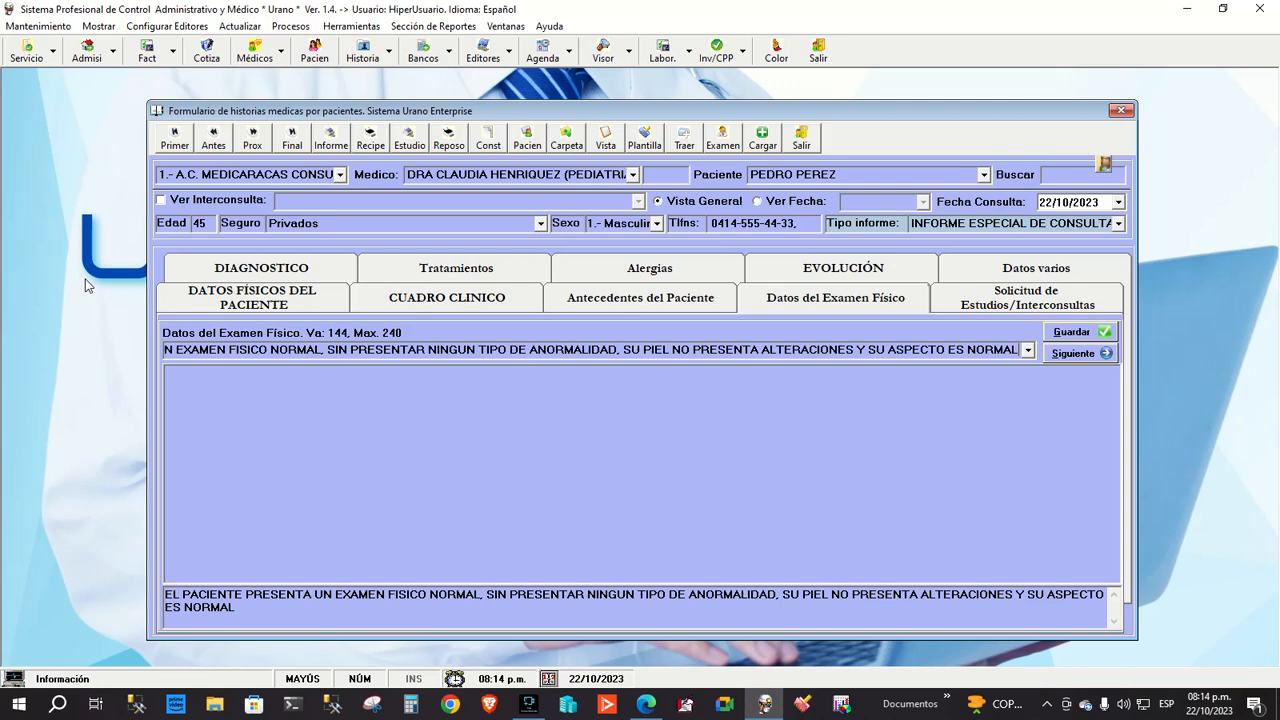
Append SEGUN EL CUADRO DE SALUD QUE PRESENTA to the physical exam text and save the entry
{"action": "type", "text": "SEG"}
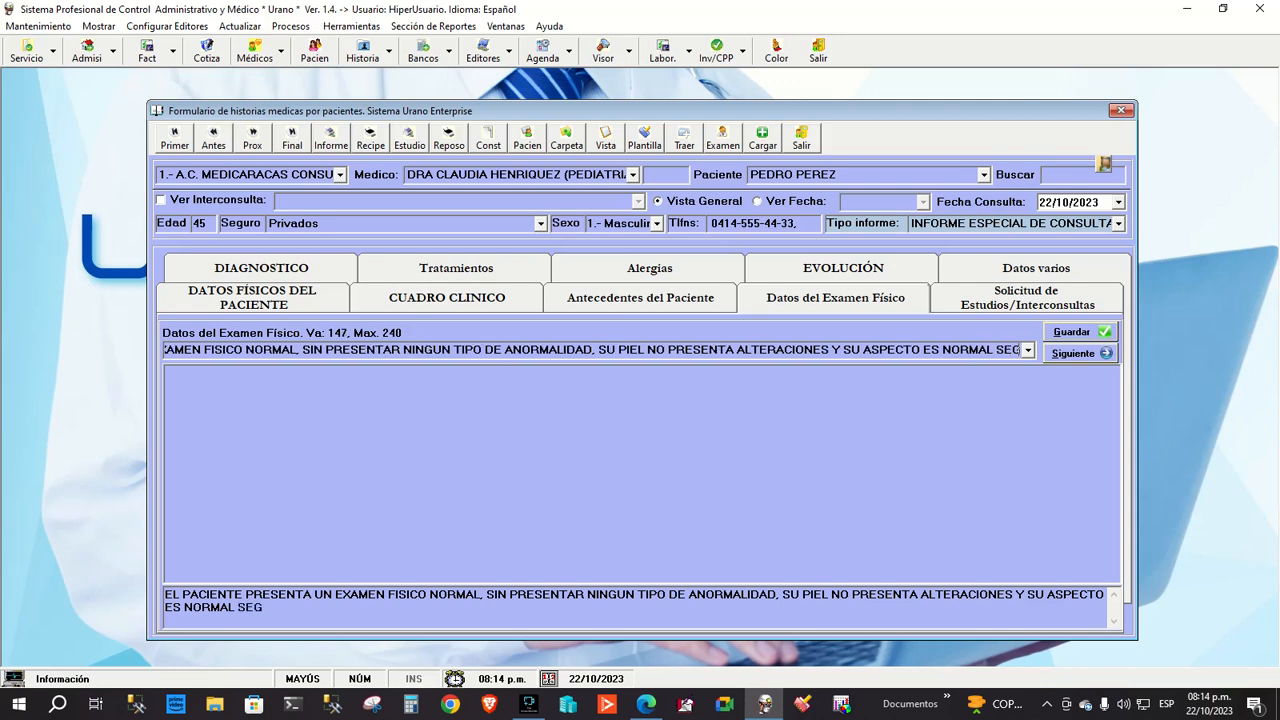
{"action": "type", "text": "UN EL CUADRO DE SALUD "}
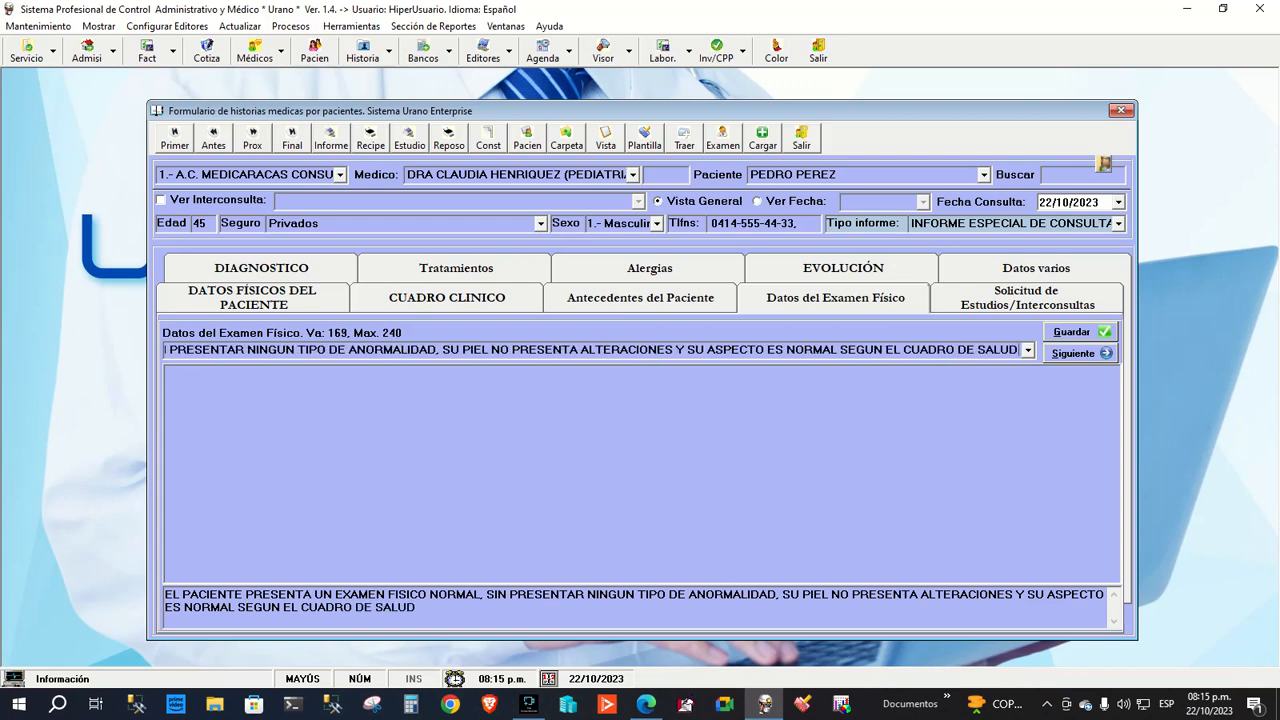
{"action": "type", "text": "QUE PRESE"}
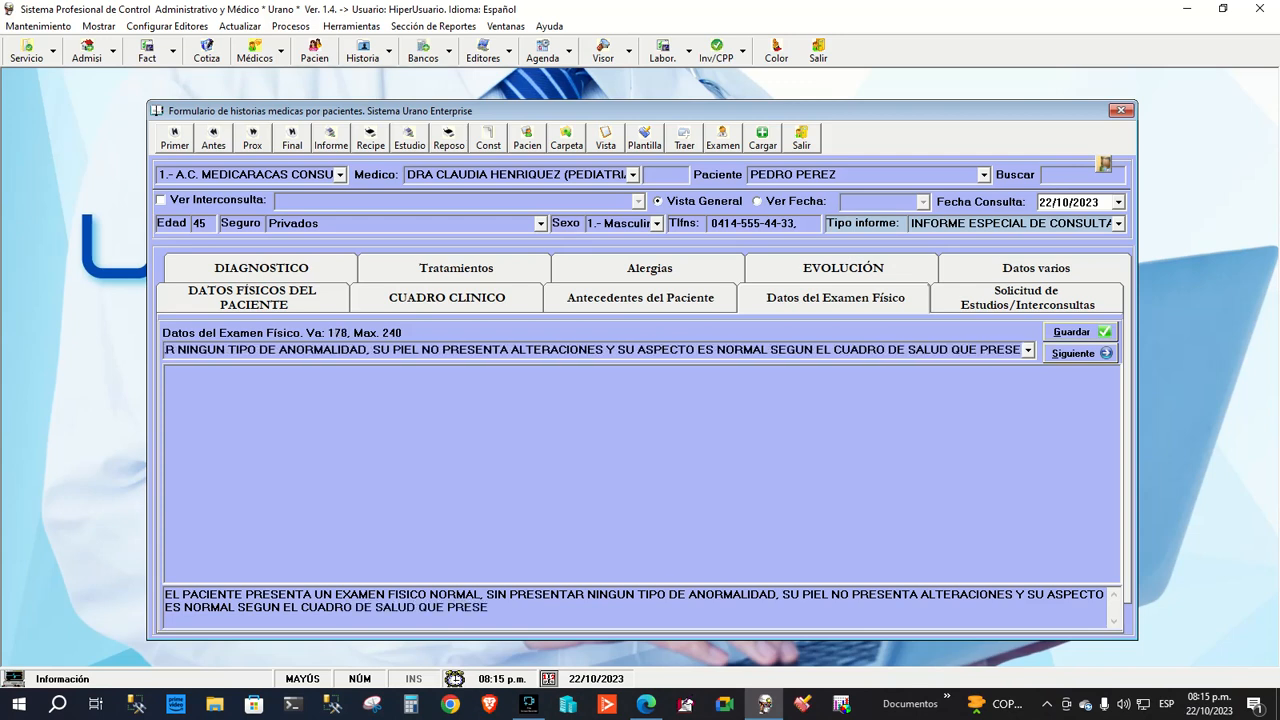
{"action": "type", "text": "NTA"}
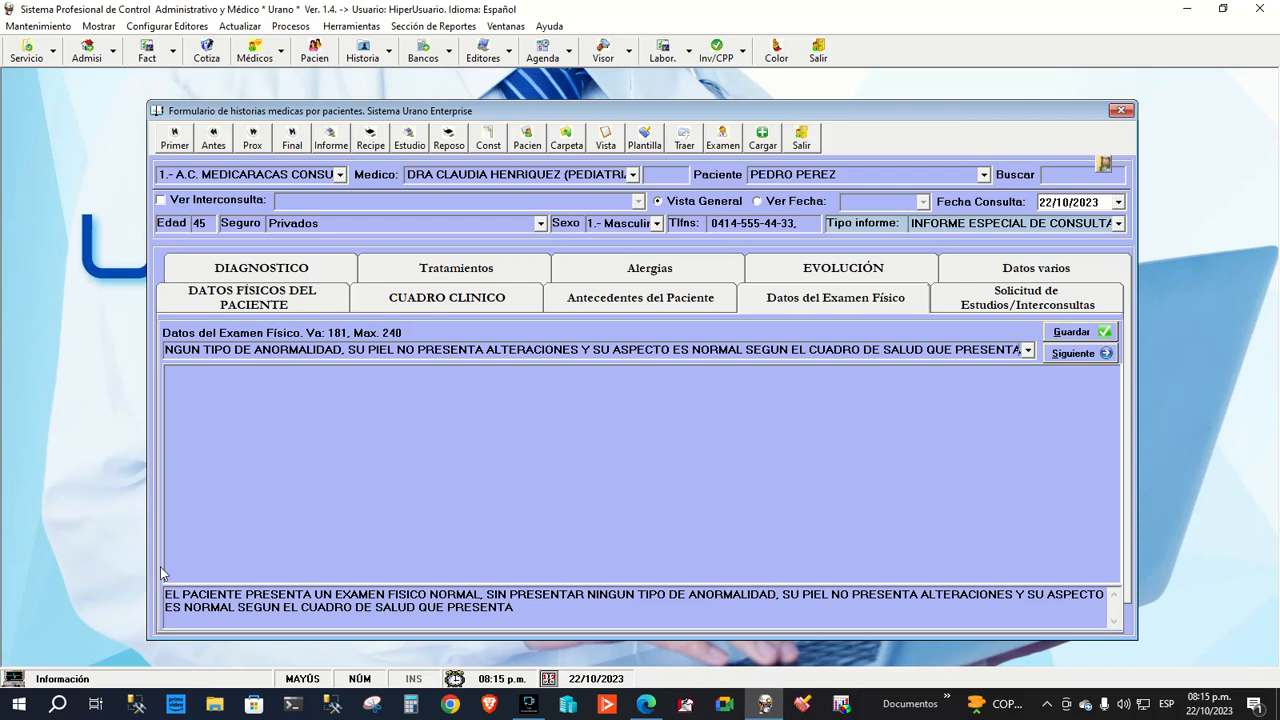
{"action": "key", "text": "Return"}
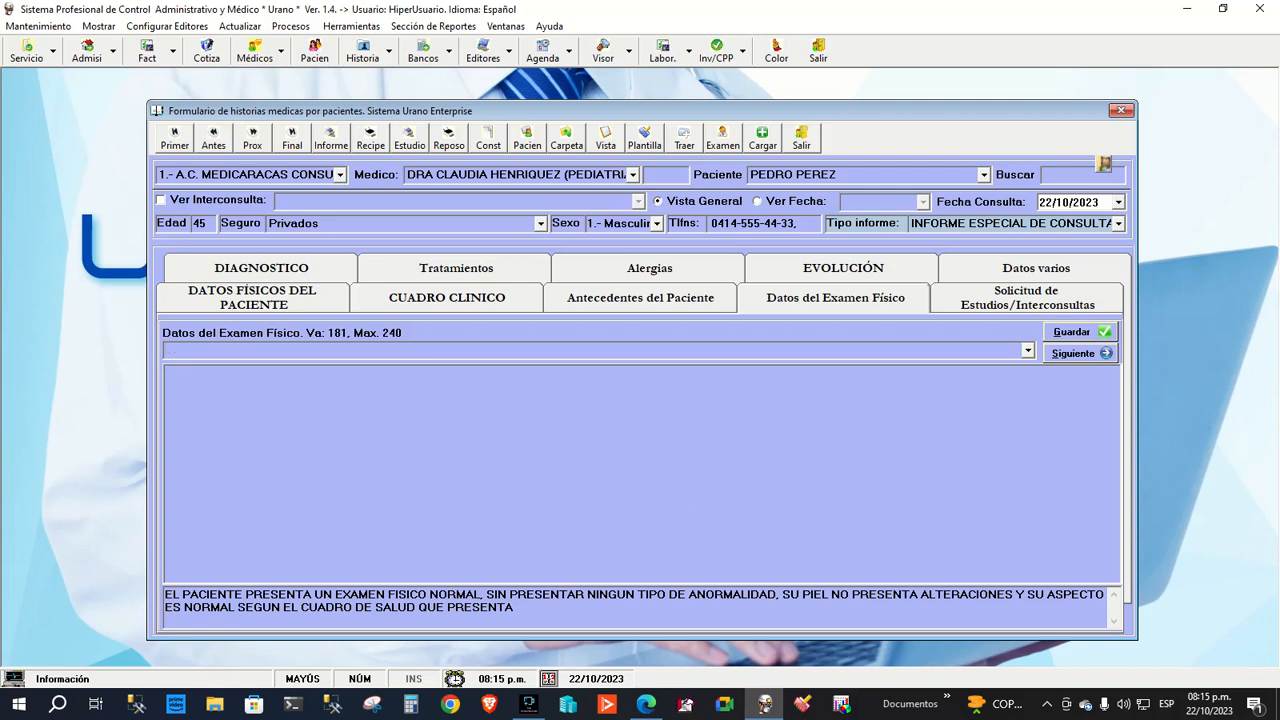
Enter EL PACIENTE TIENE UN ESTADO FISICO NORMAL as the physical exam entry and save it
{"action": "type", "text": "EL PACIENTE T"}
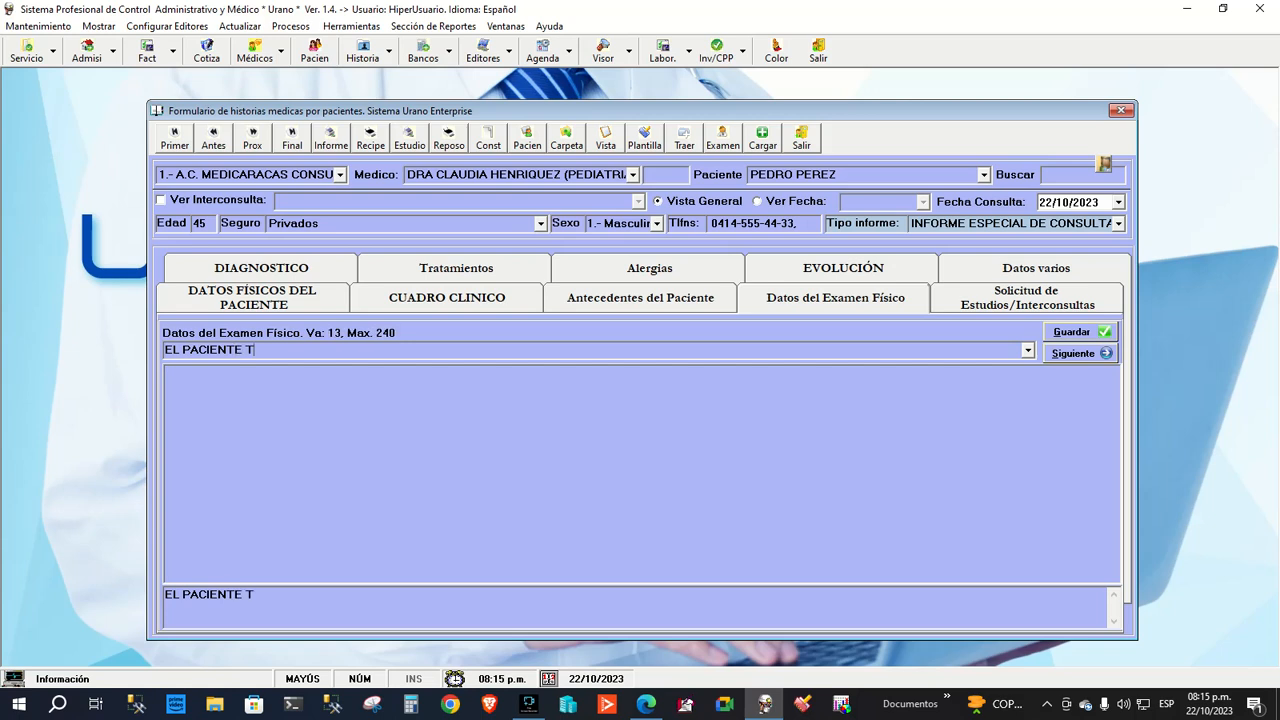
{"action": "type", "text": "IENE UN ESTADO FISIC"}
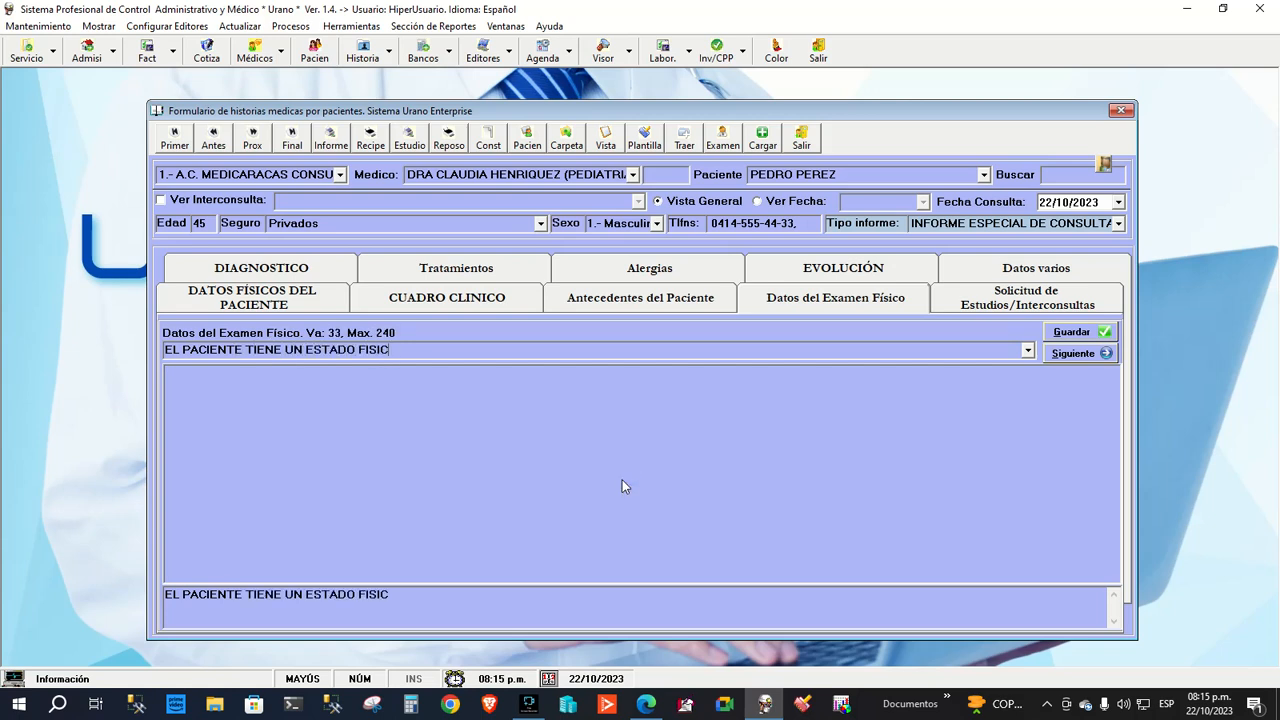
{"action": "type", "text": "O NORMAL"}
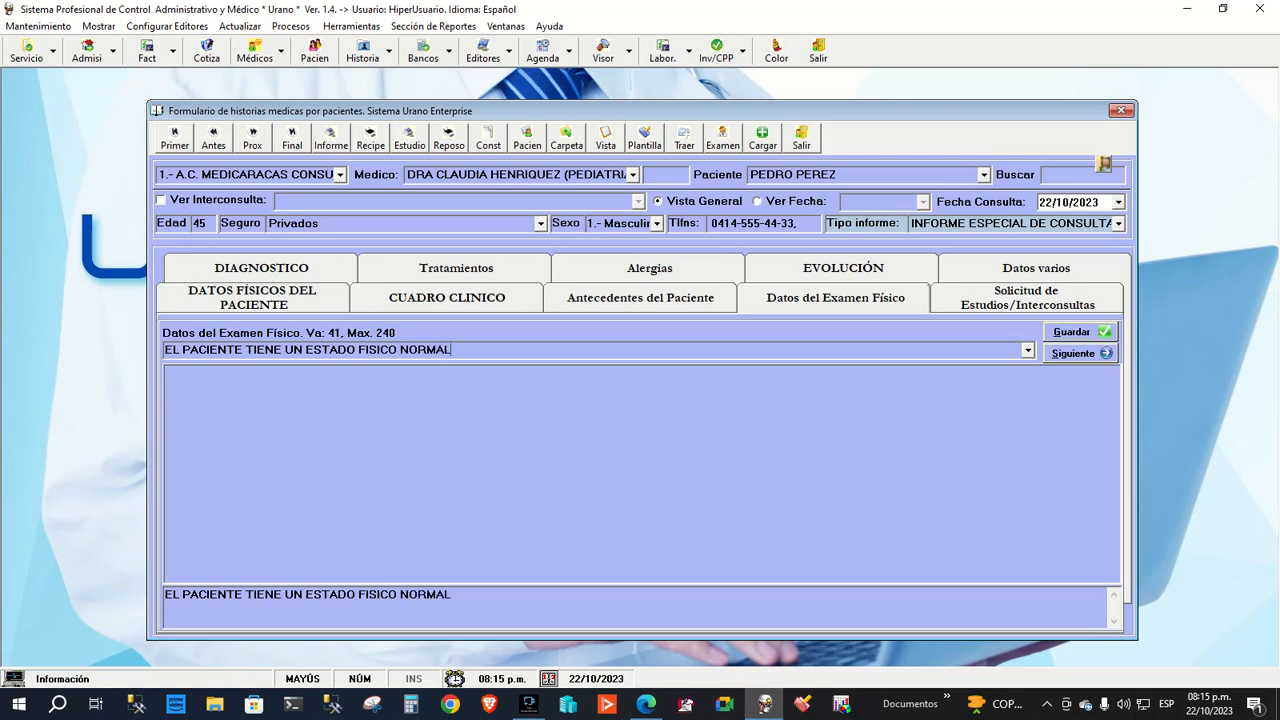
{"action": "key", "text": "Return"}
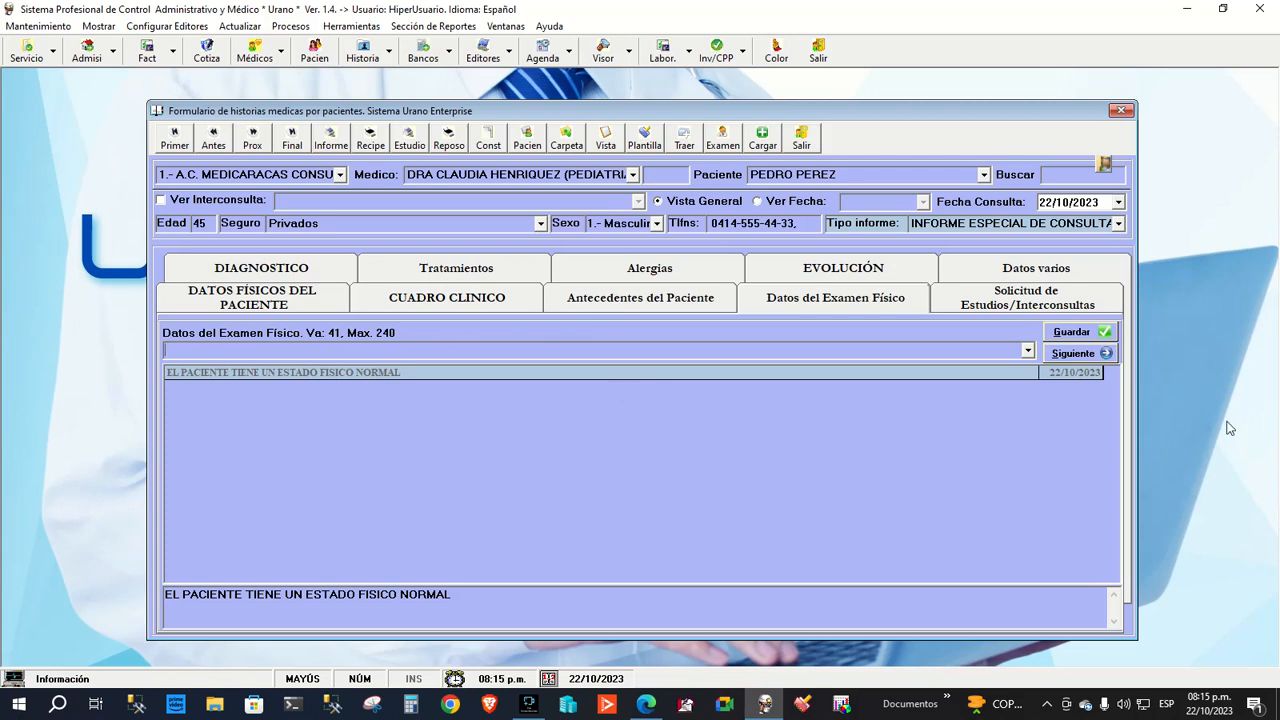
Move on to the Solicitud de Estudios/Interconsultas section and add the Laboratorio study PERFIL 20
{"action": "left_click", "coordinate": [1090, 360]}
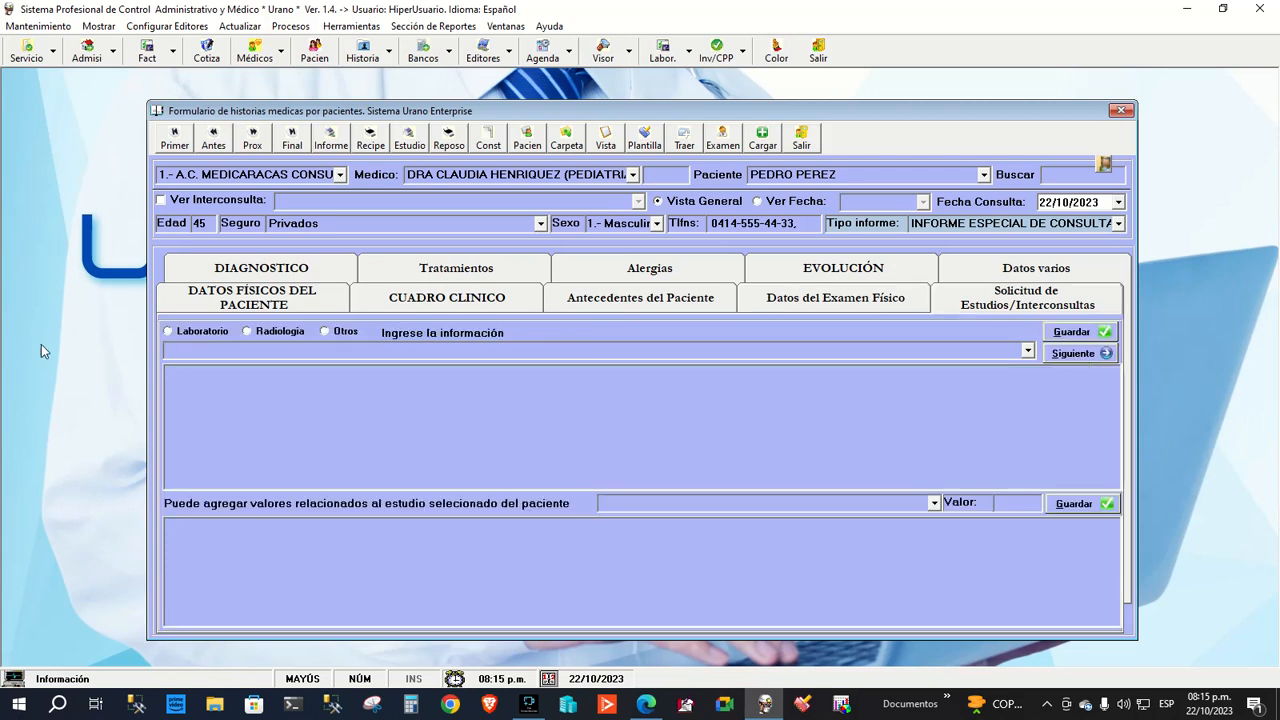
{"action": "left_click", "coordinate": [193, 334]}
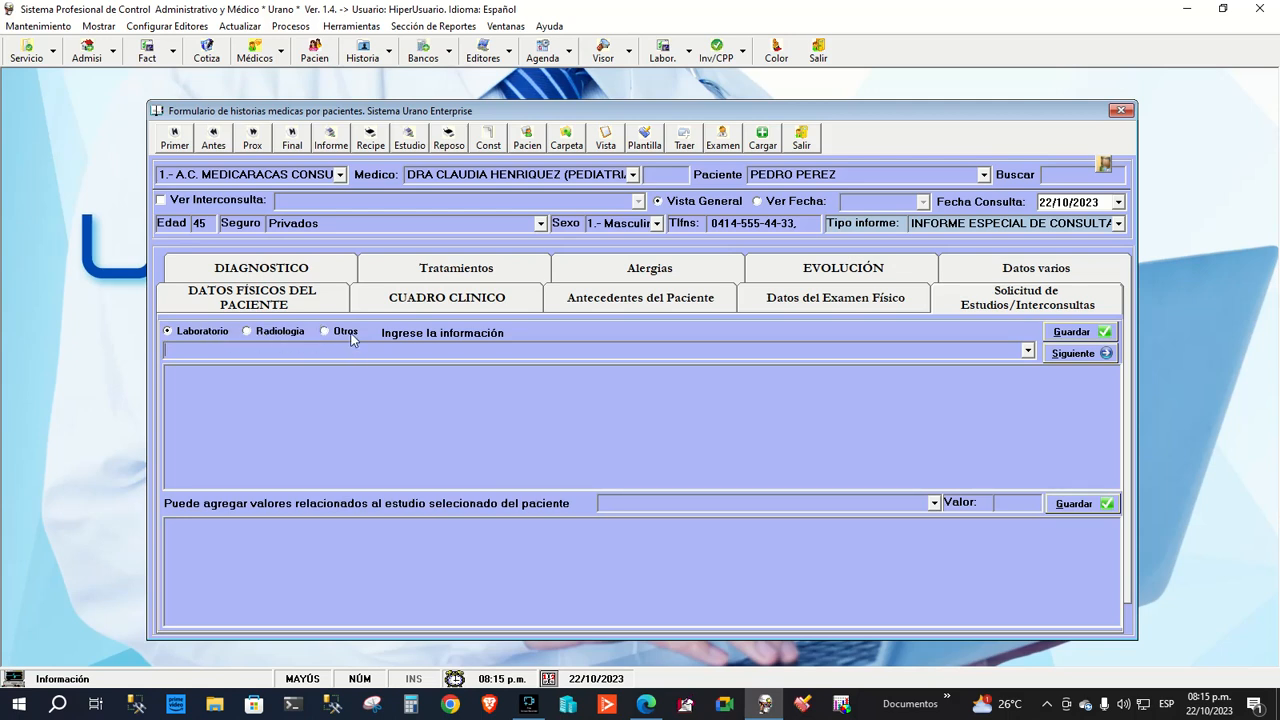
{"action": "left_click", "coordinate": [208, 348]}
{"action": "type", "text": "PERFIL 20"}
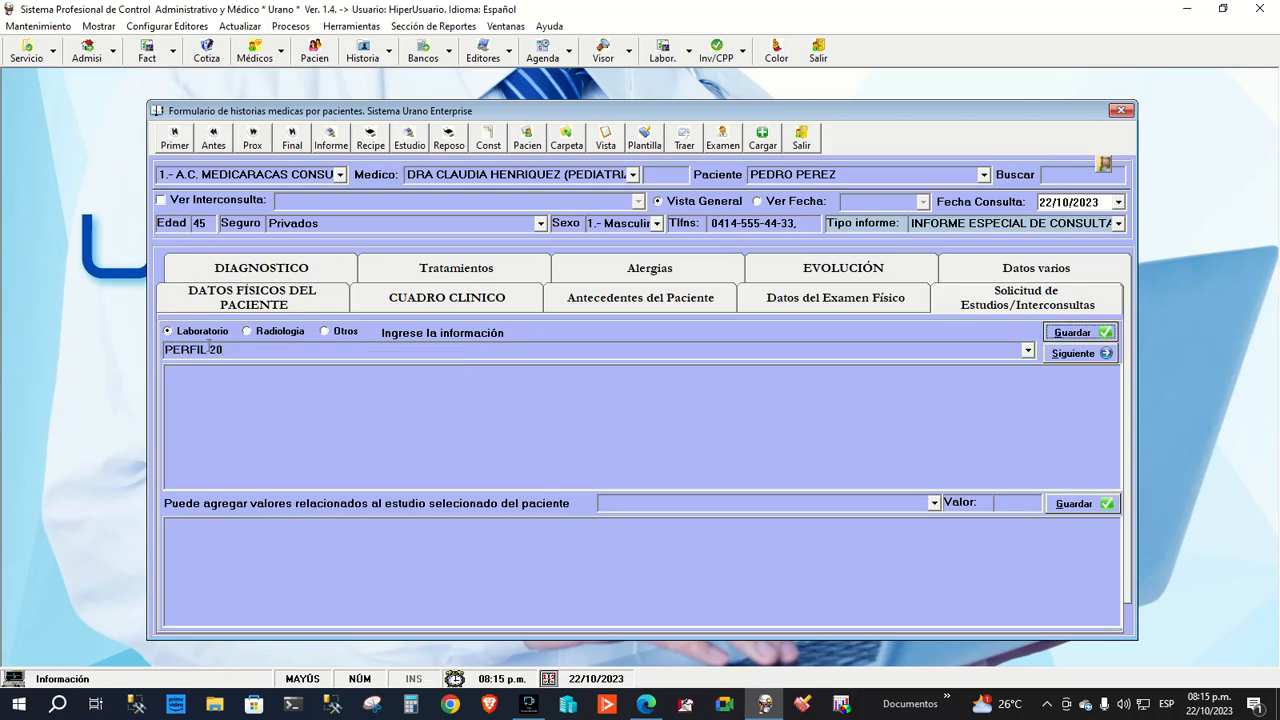
{"action": "key", "text": "Return"}
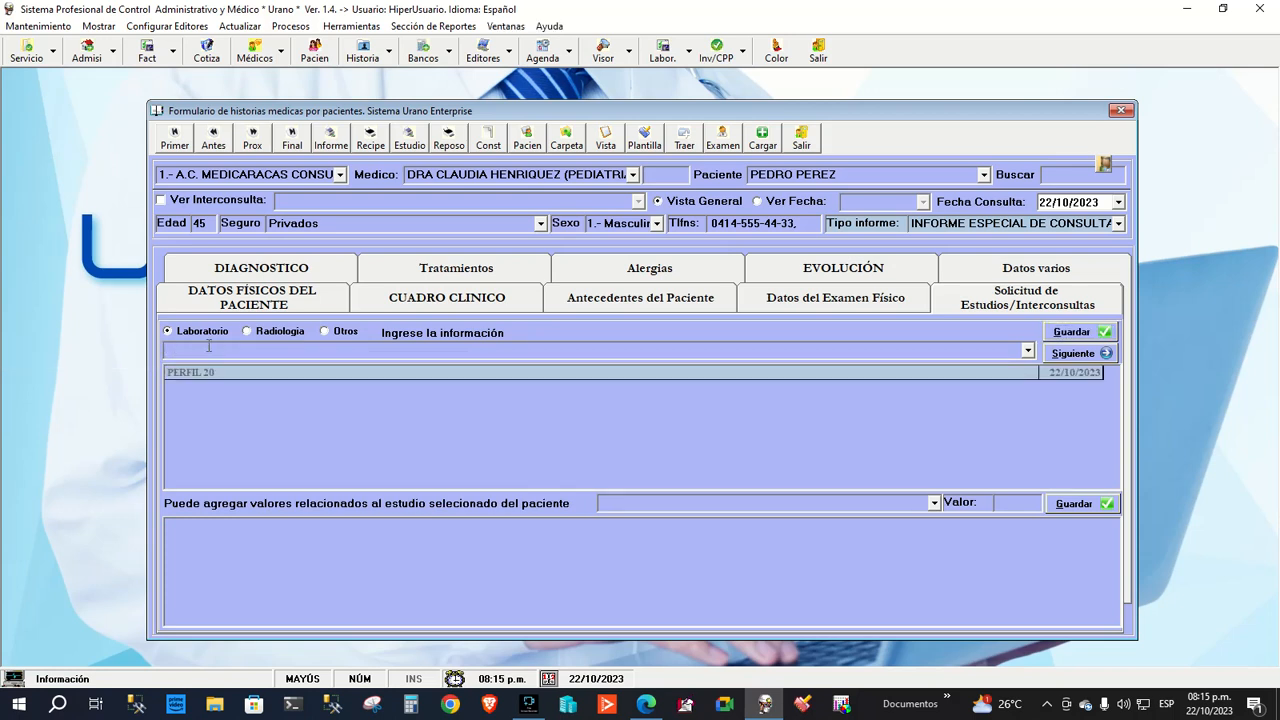
Add the Radiologia study RX TORAX to the requested studies
{"action": "left_click", "coordinate": [262, 333]}
{"action": "type", "text": "RAYOS"}
{"action": "key", "text": "Return"}
{"action": "type", "text": "RX TORAX"}
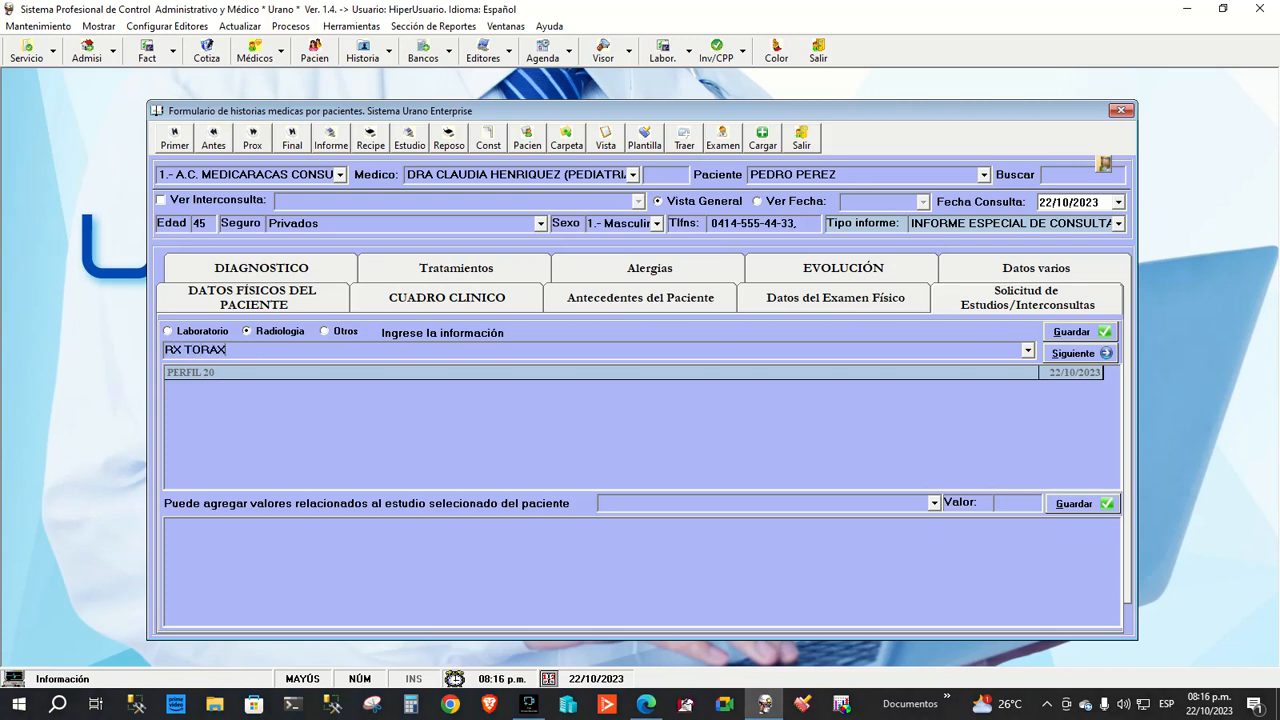
{"action": "key", "text": "Return"}
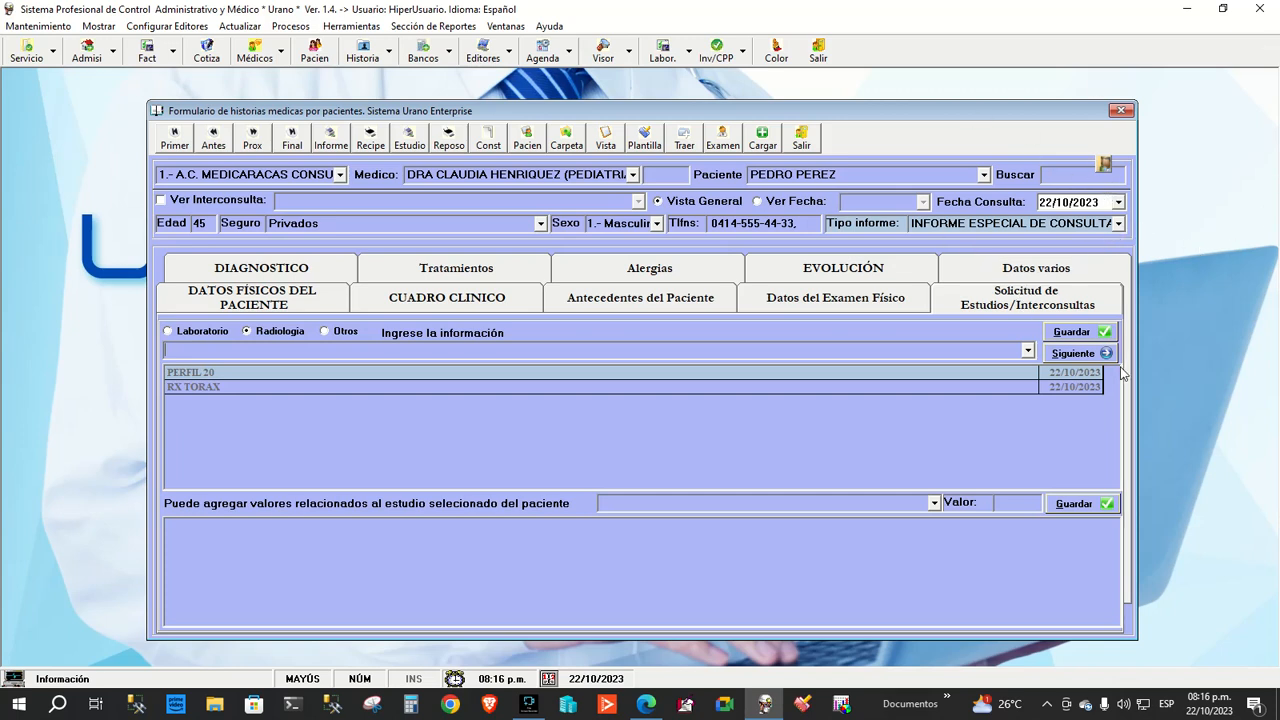
Move on to the DIAGNOSTICO section and begin its entry with PRESENTA CUADRO
{"action": "left_click", "coordinate": [1088, 355]}
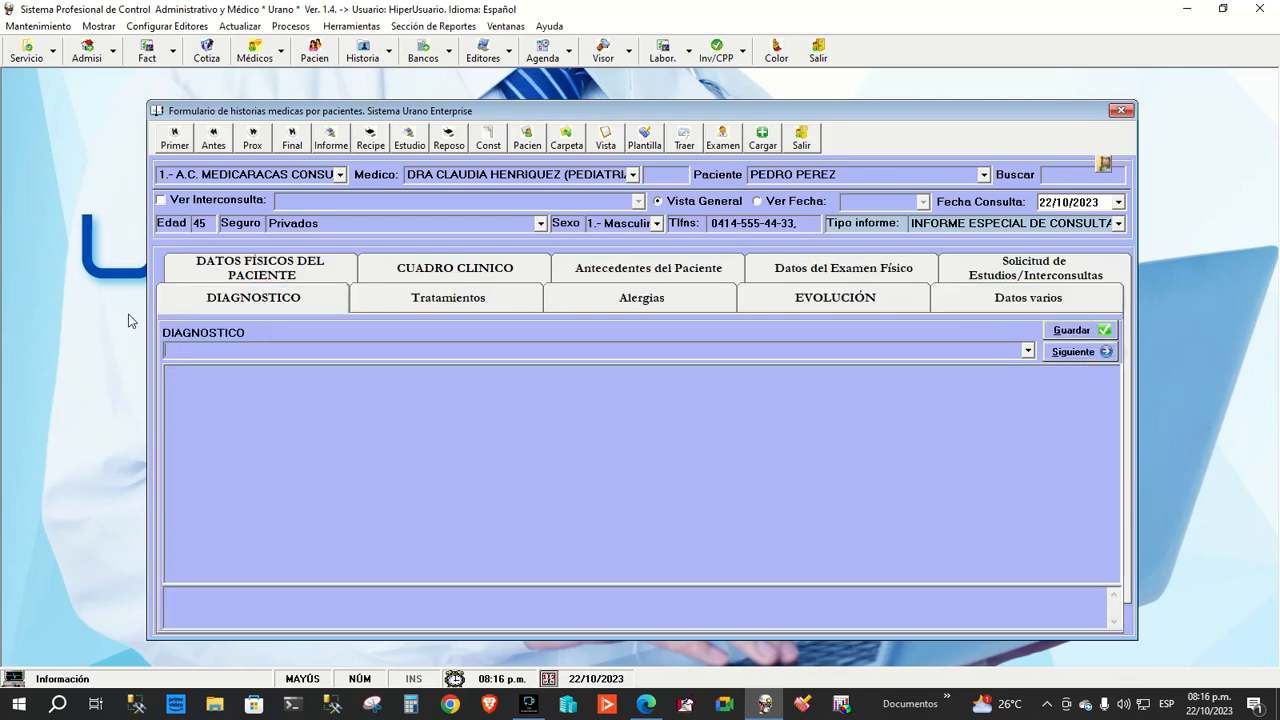
{"action": "left_click", "coordinate": [196, 350]}
{"action": "type", "text": "PR"}
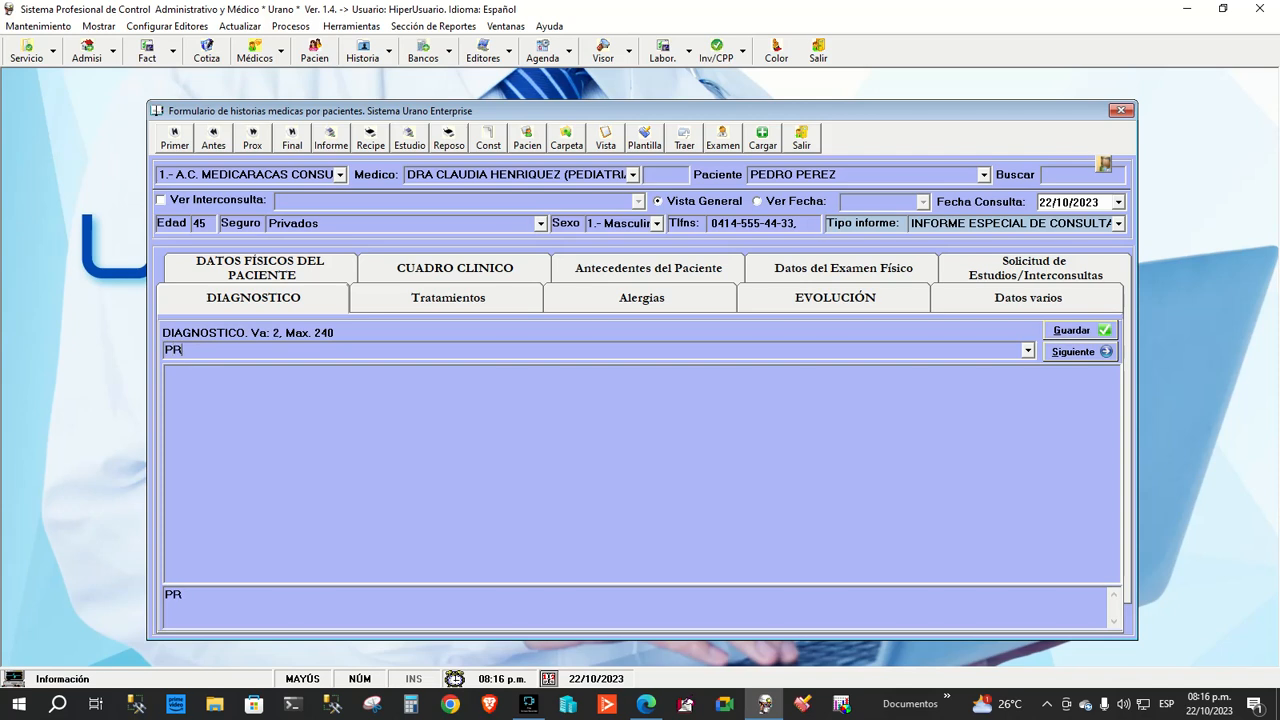
{"action": "type", "text": "ESENTA VIADRO"}
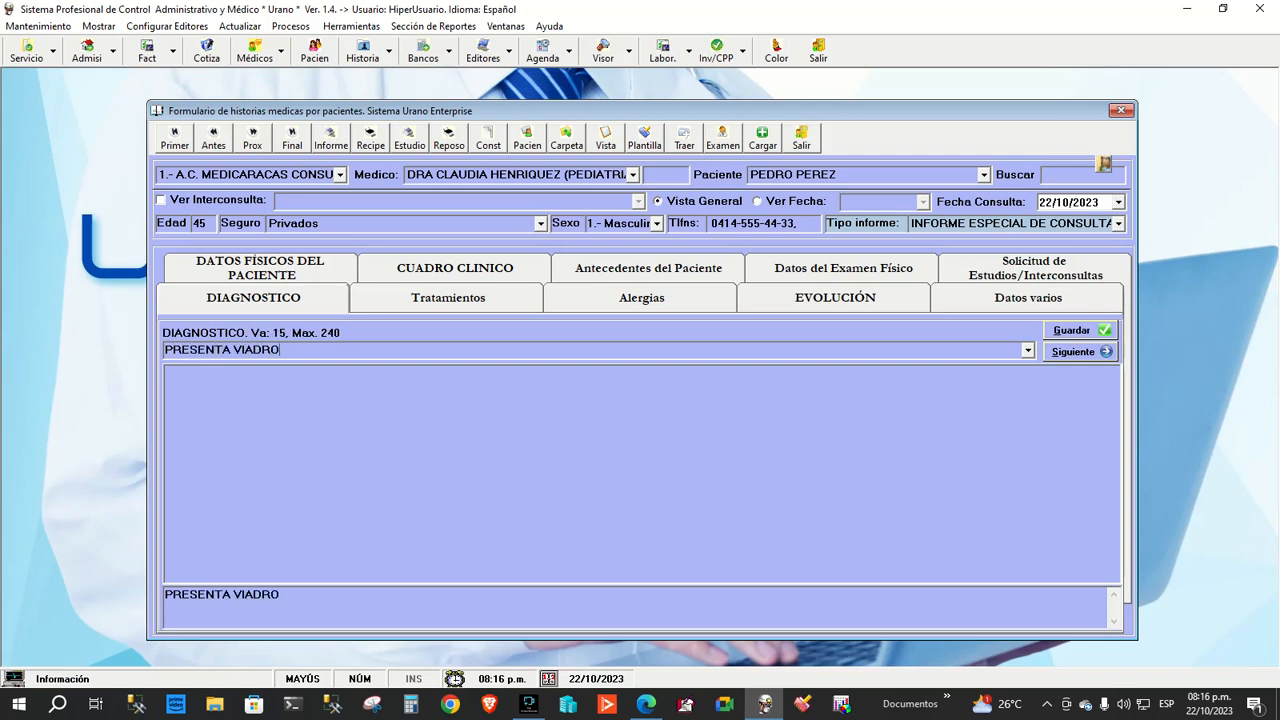
{"action": "key", "text": "ctrl+Left"}
{"action": "type", "text": "C"}
{"action": "key", "text": "Delete"}
{"action": "key", "text": "Delete"}
{"action": "type", "text": "U"}
Complete the diagnosis so it reads EL PACIENTE PRESENTA CUADRO GRIPAL and save the entry
{"action": "key", "text": "Home"}
{"action": "type", "text": "EL PACIENTE"}
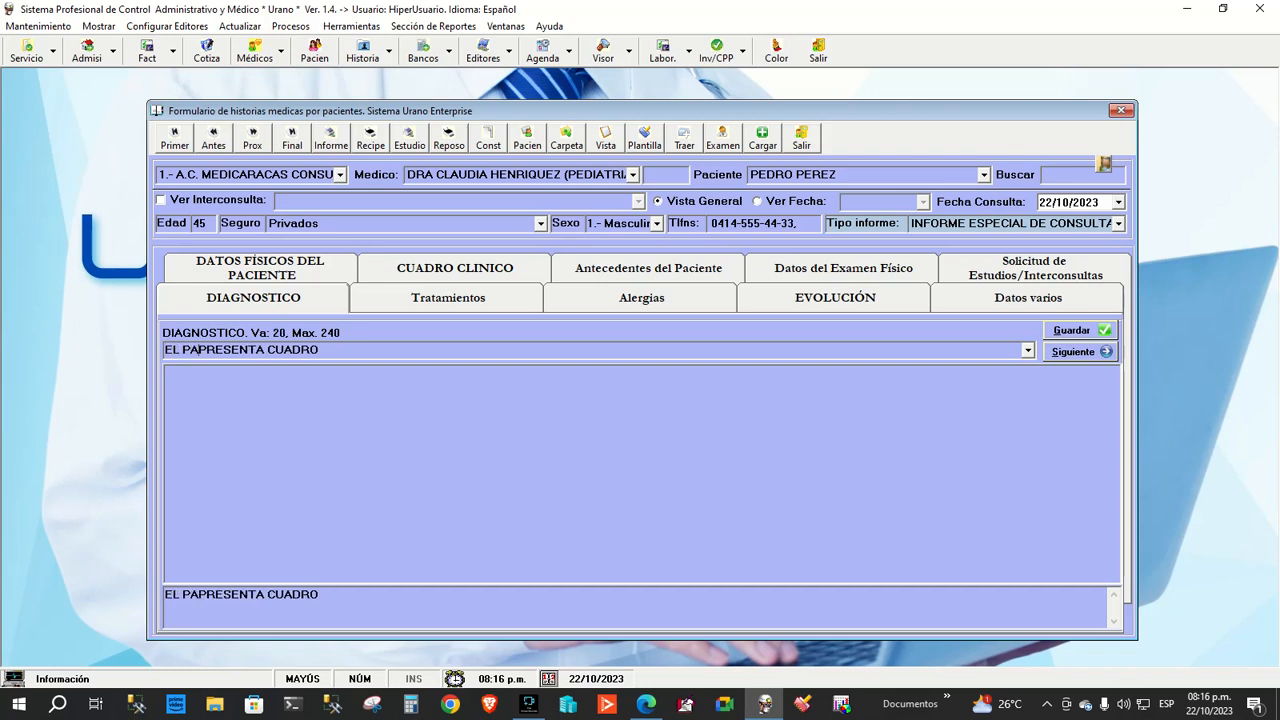
{"action": "key", "text": "End"}
{"action": "type", "text": "GRIPAÑL"}
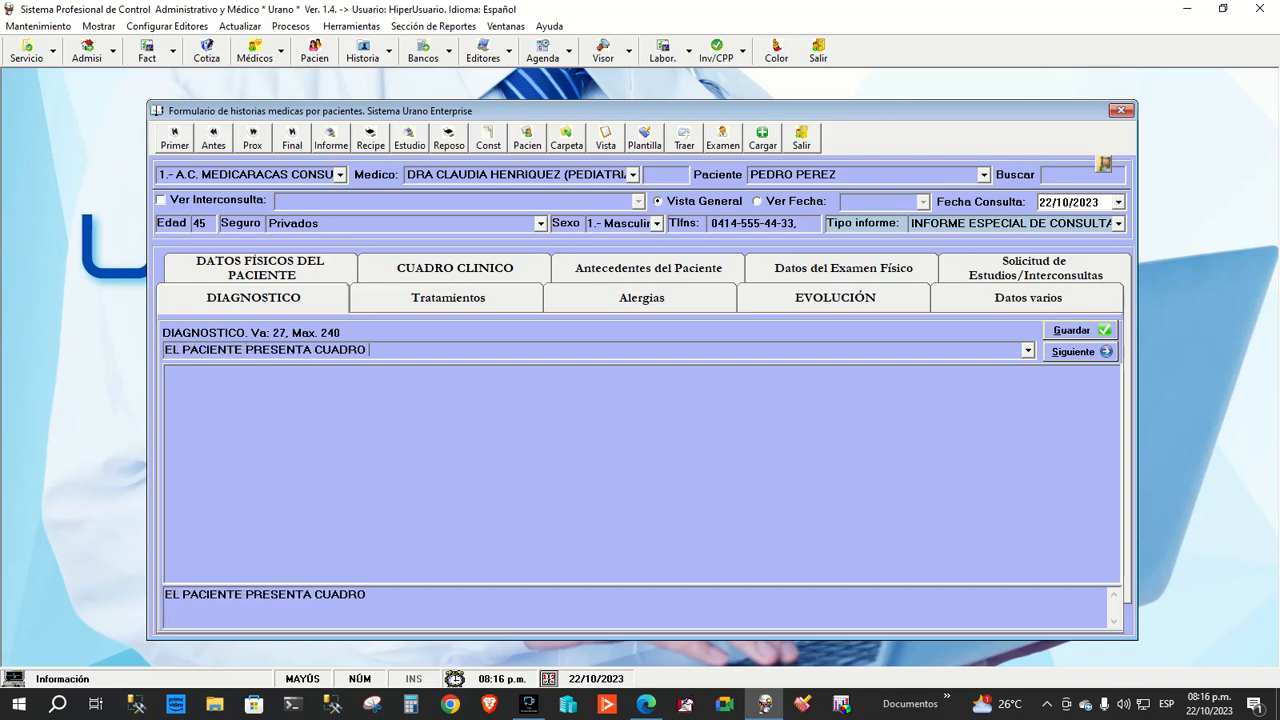
{"action": "key", "text": "Left"}
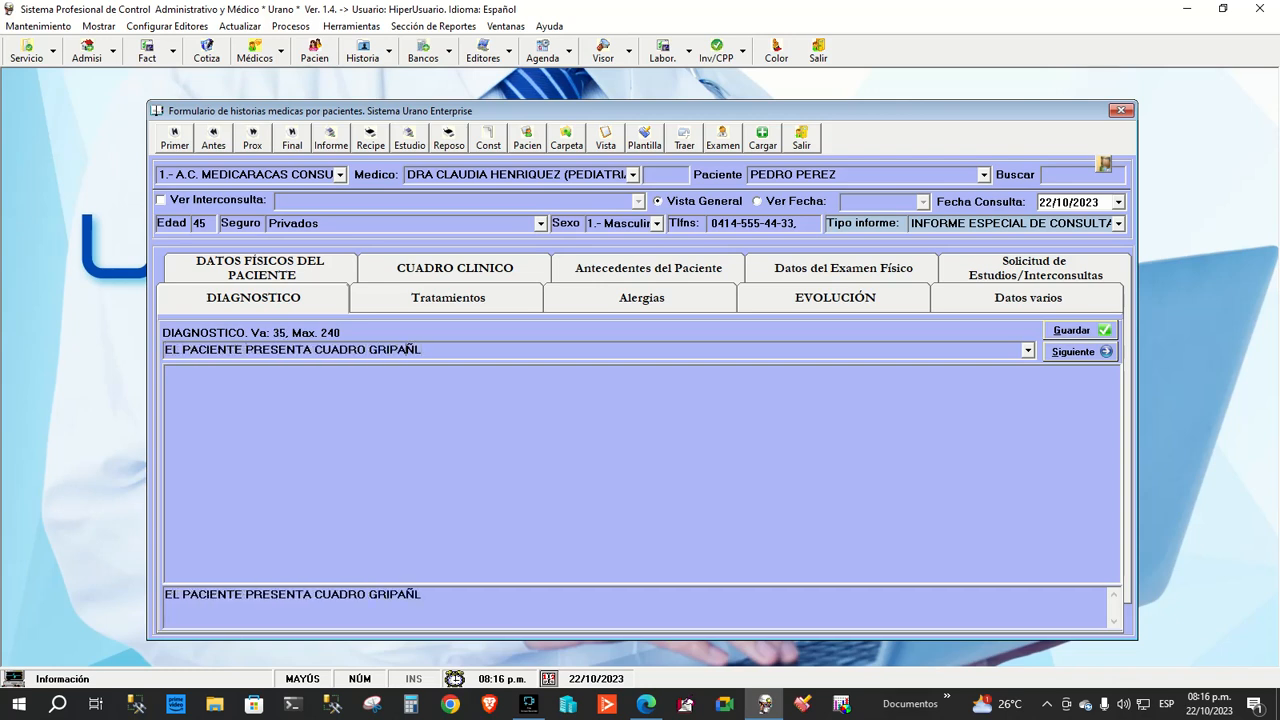
{"action": "key", "text": "BackSpace"}
{"action": "key", "text": "Return"}
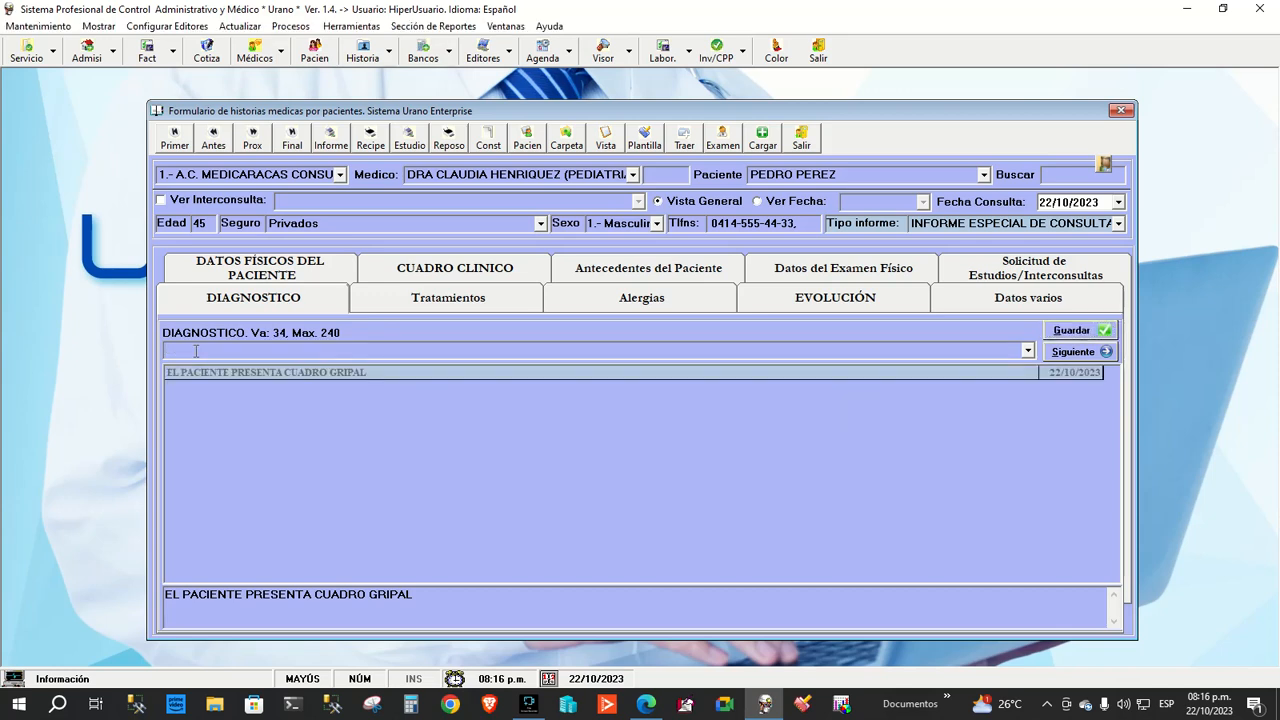
Move on to the Tratamientos section and enter ACETAMINOFEN 1GR as the medication
{"action": "left_click", "coordinate": [1073, 351]}
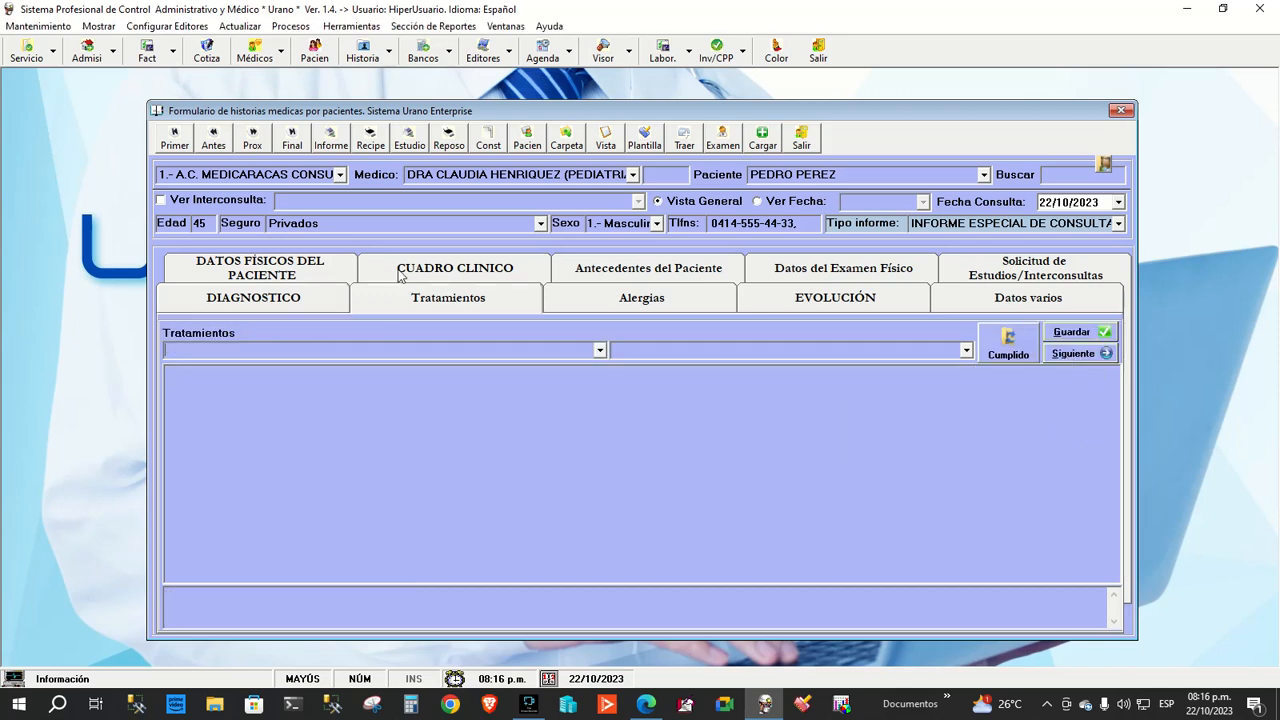
{"action": "left_click", "coordinate": [212, 349]}
{"action": "type", "text": "ACETAMIN"}
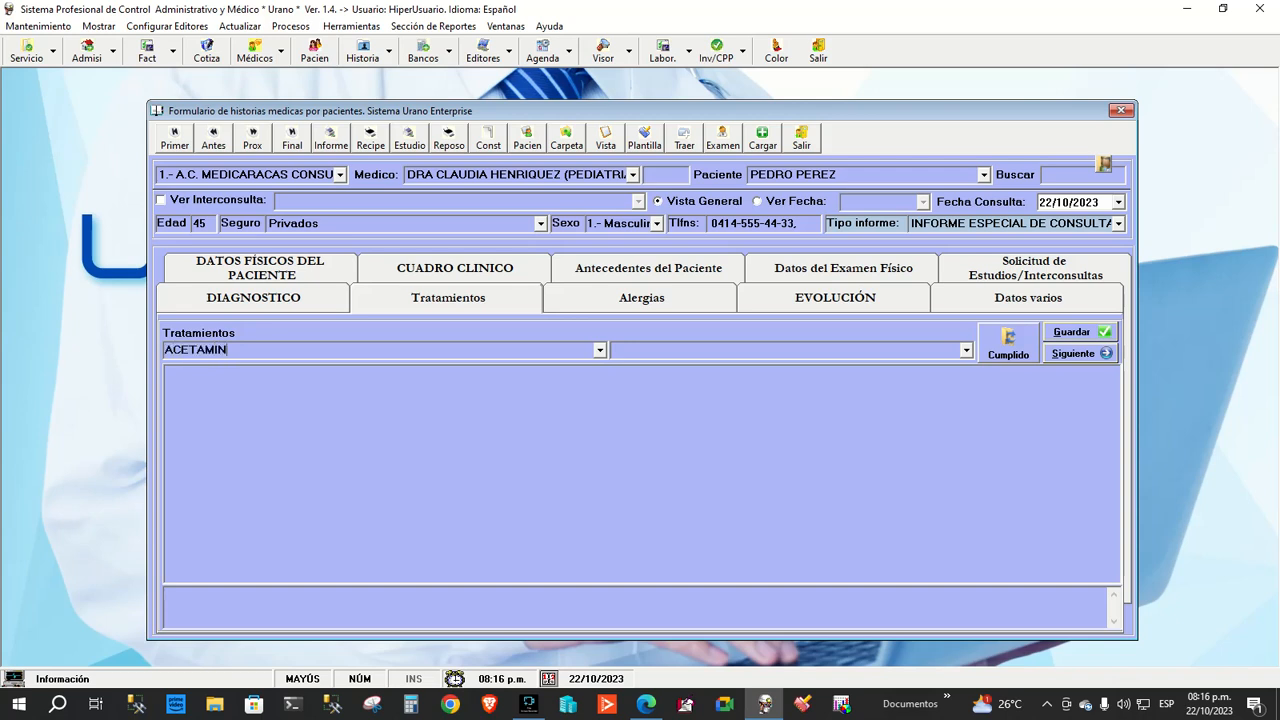
{"action": "type", "text": "OFEN 80"}
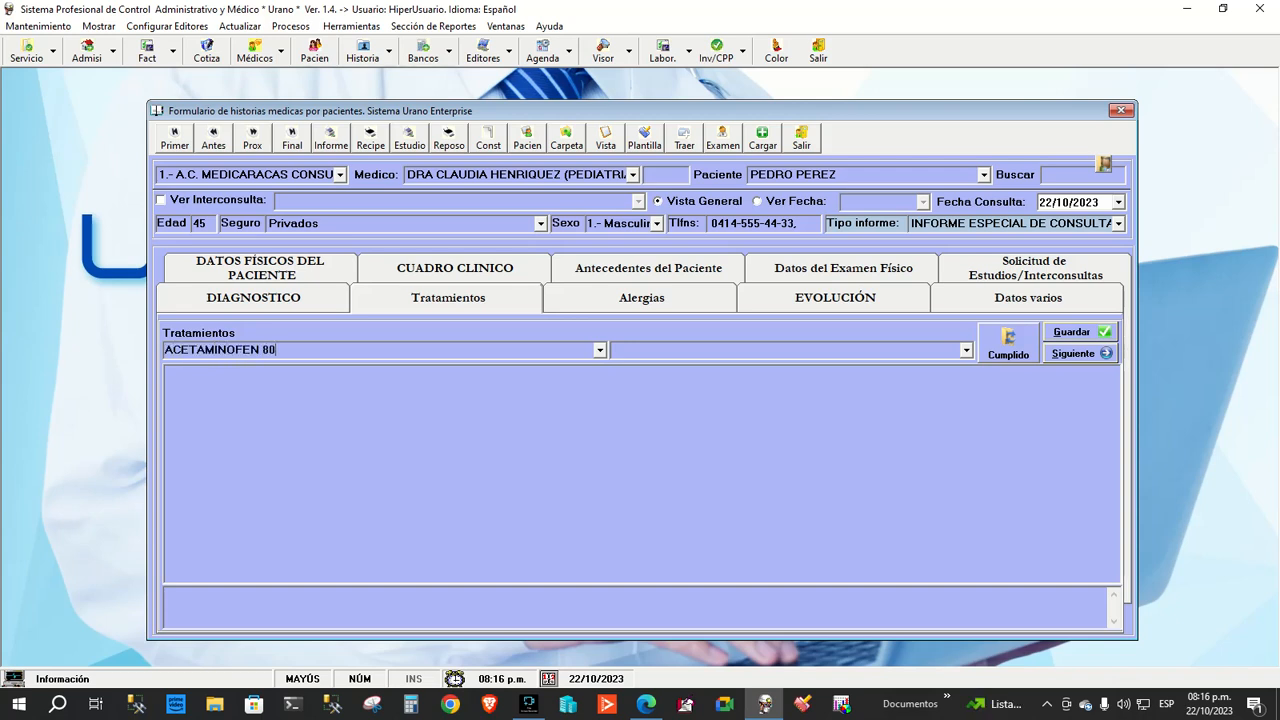
{"action": "key", "text": "BackSpace"}
{"action": "key", "text": "BackSpace"}
{"action": "type", "text": "1GR"}
Give the acetaminophen the indication CADA 8 HORAS POR 1 SEMANA. and save the treatment
{"action": "key", "text": "Tab"}
{"action": "type", "text": "CA"}
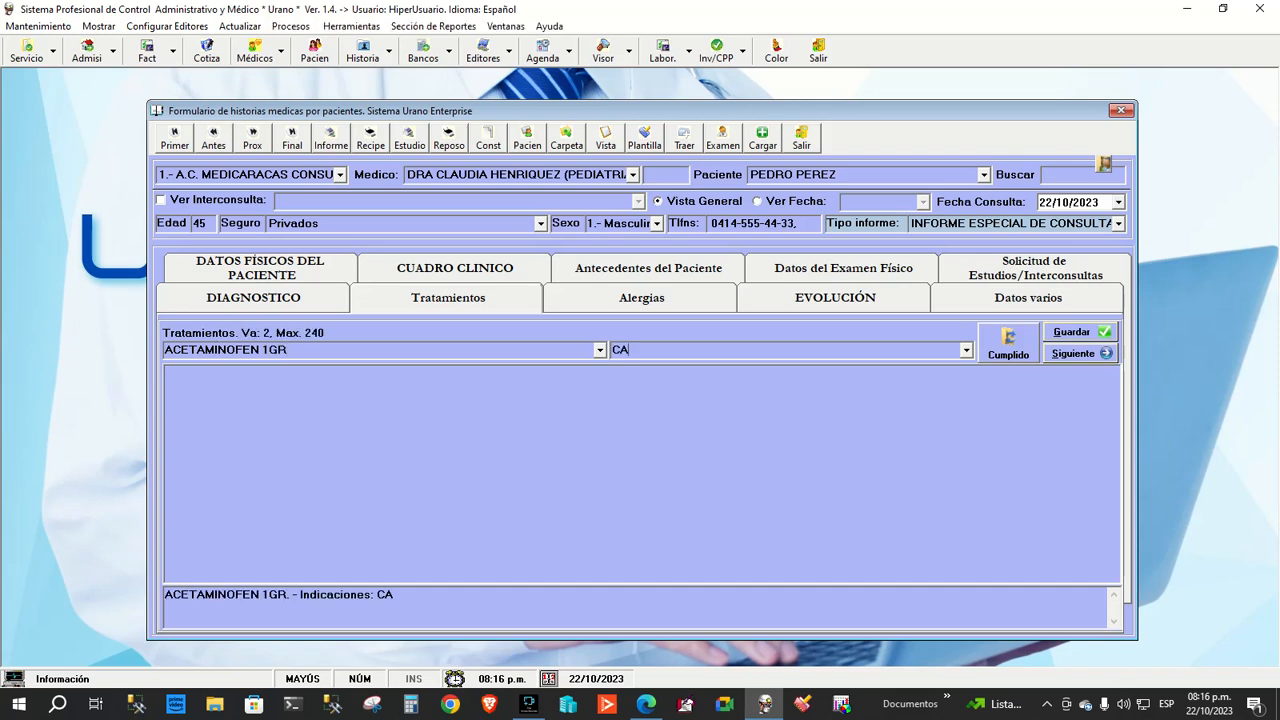
{"action": "type", "text": "DA 8 HORAS POR 1SEMANA"}
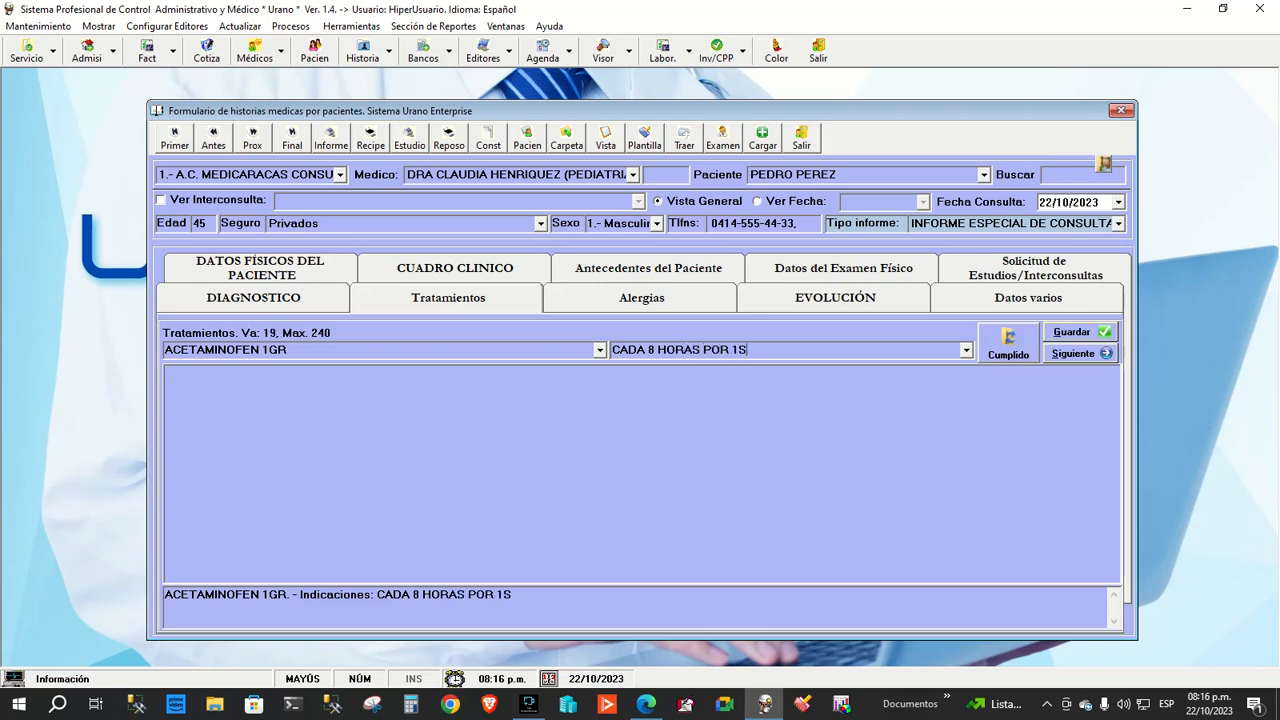
{"action": "key", "text": "Left"}
{"action": "key", "text": "Left"}
{"action": "key", "text": "Left"}
{"action": "key", "text": "Left"}
{"action": "key", "text": "Left"}
{"action": "key", "text": "Left"}
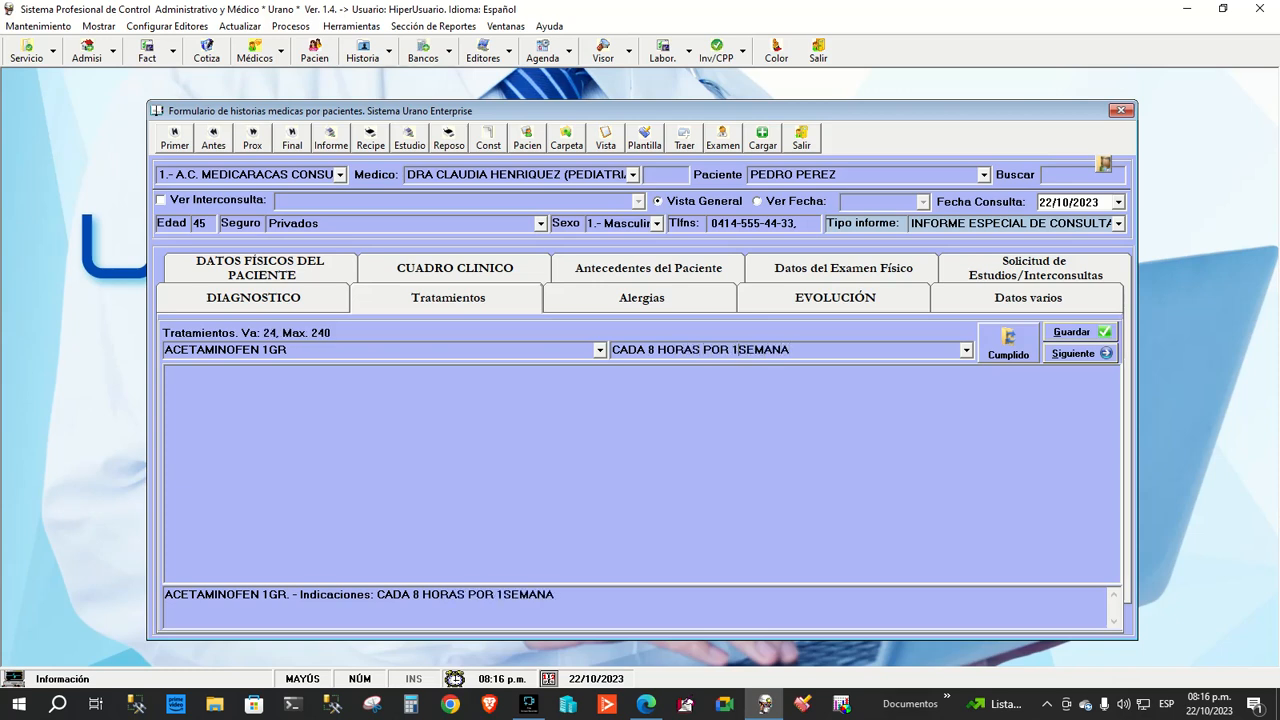
{"action": "key", "text": "End"}
{"action": "type", "text": "."}
{"action": "key", "text": "Tab"}
{"action": "key", "text": "Return"}
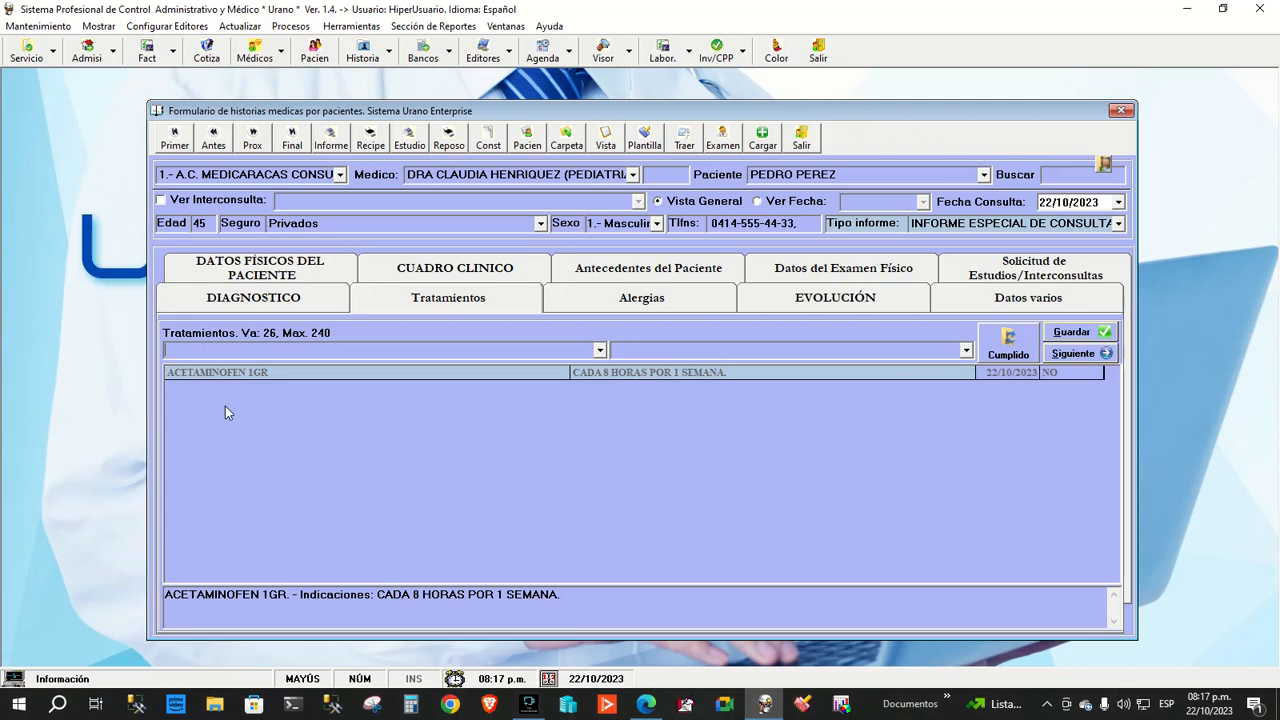
Add a second treatment, IBUPROFENO 600MG, with the indication EN CASO DE TENER DOLOR DE CABEZA
{"action": "left_click", "coordinate": [240, 378]}
{"action": "left_click", "coordinate": [240, 349]}
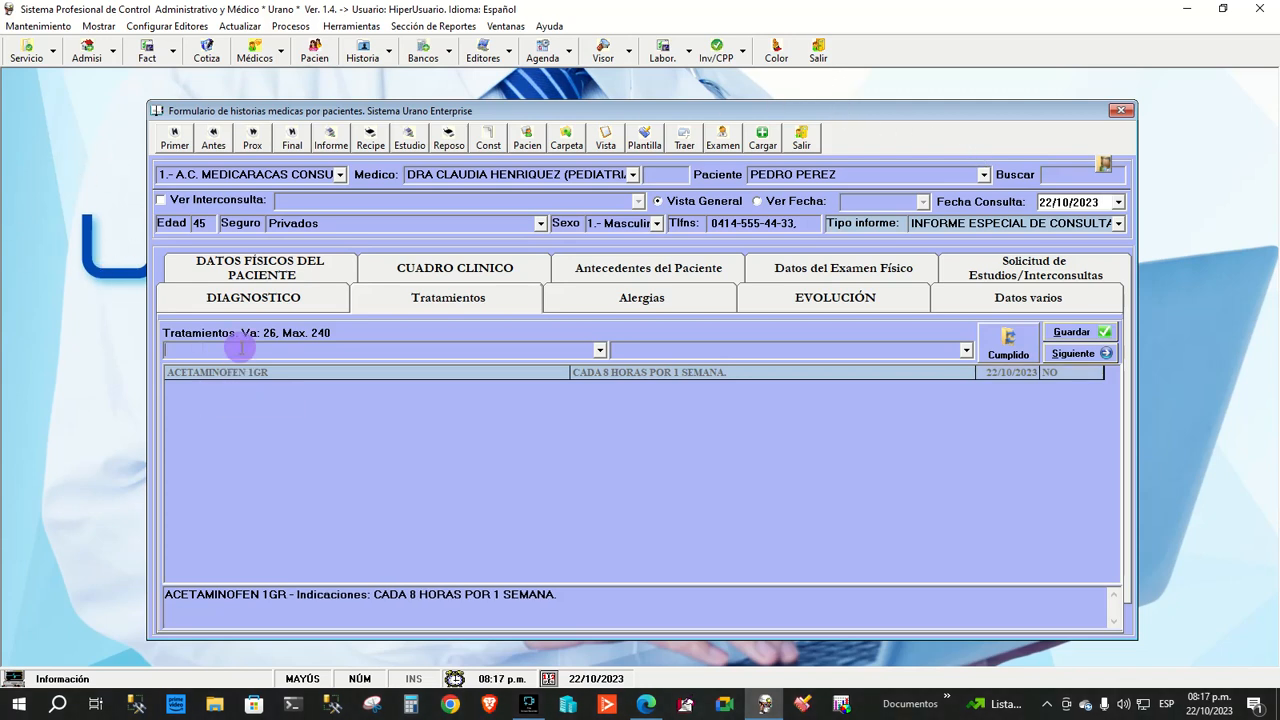
{"action": "type", "text": "IBU"}
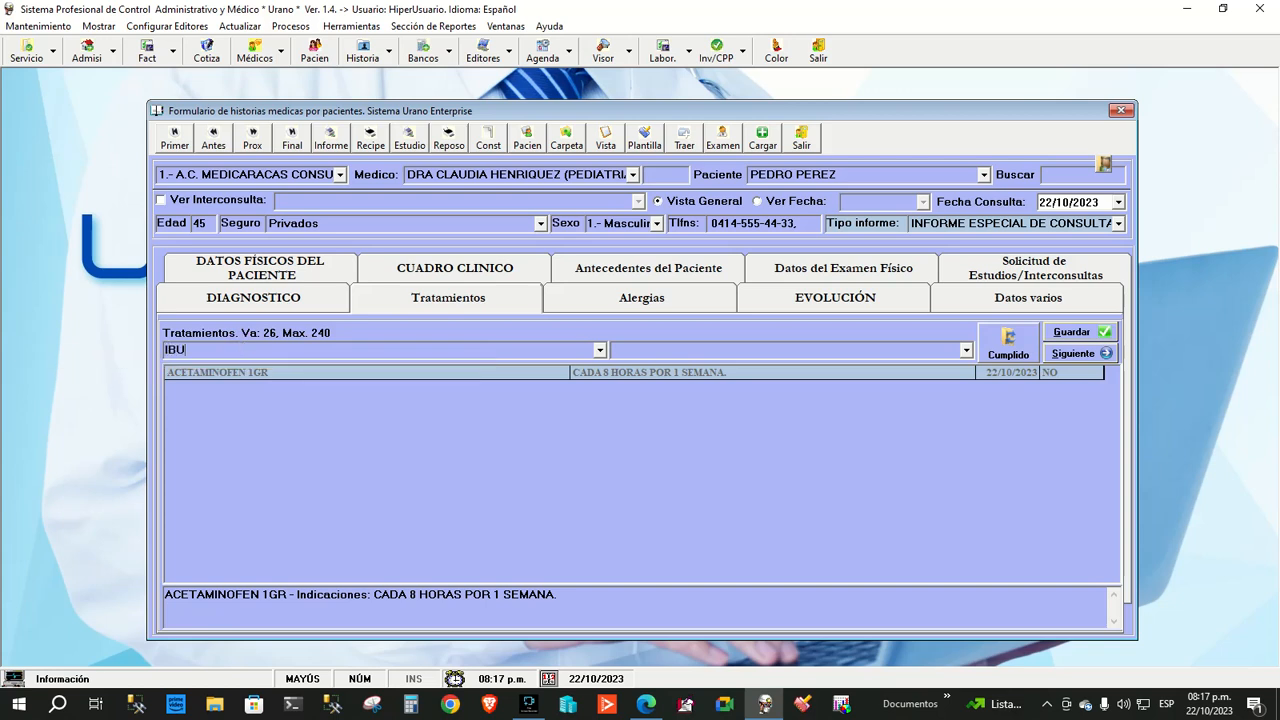
{"action": "type", "text": "PROFENO 600MG"}
{"action": "key", "text": "Return"}
{"action": "type", "text": "EN CASO DE TE"}
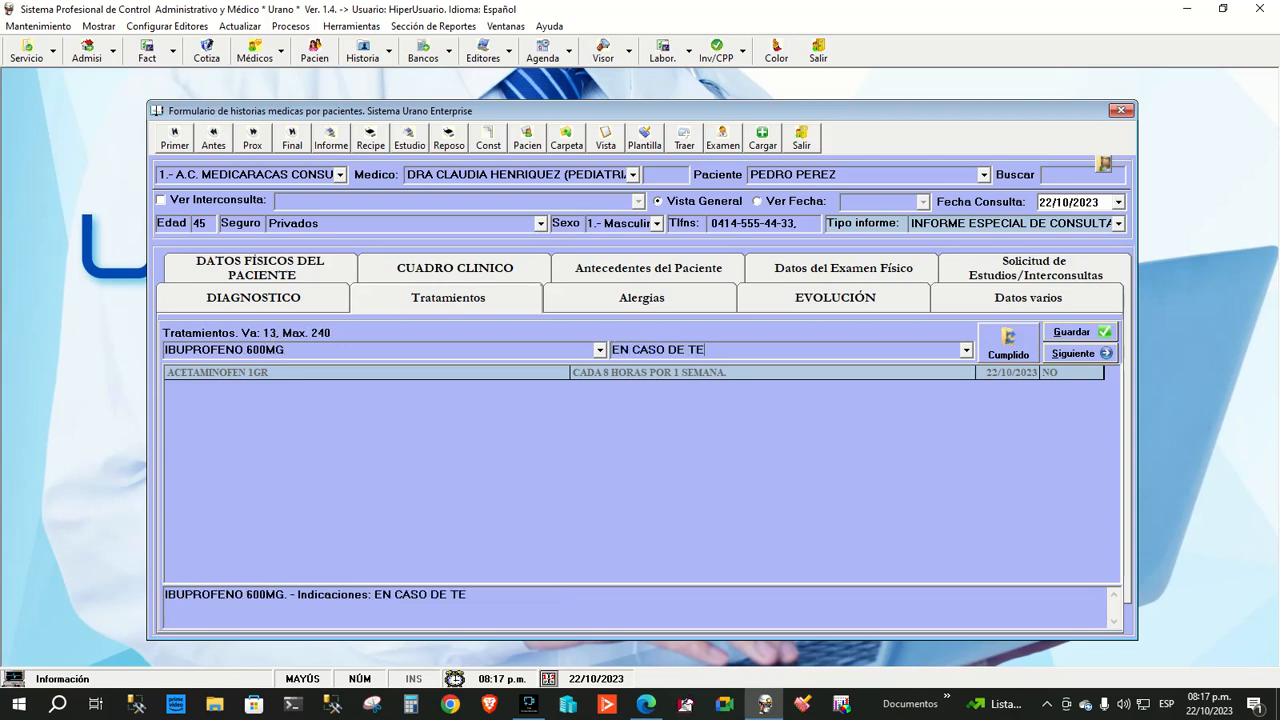
{"action": "type", "text": "NER DOLOR DE V"}
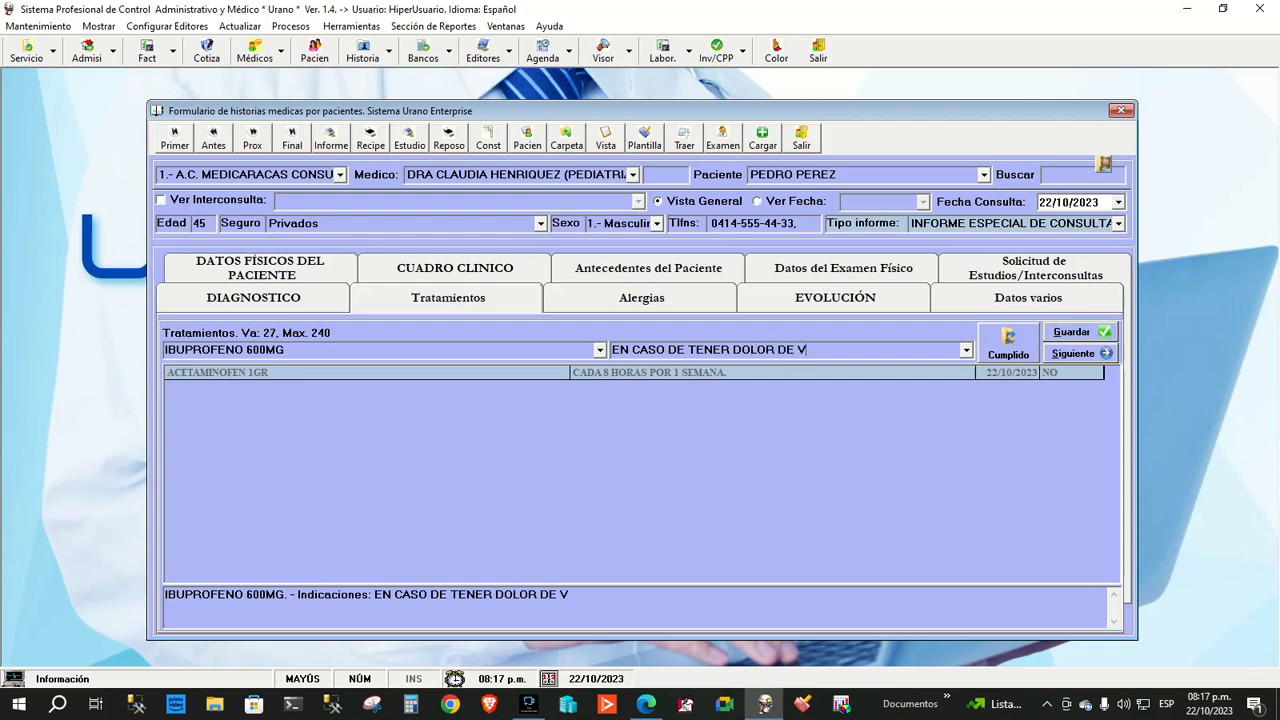
{"action": "key", "text": "BackSpace"}
{"action": "type", "text": "CABEZA."}
{"action": "key", "text": "Return"}
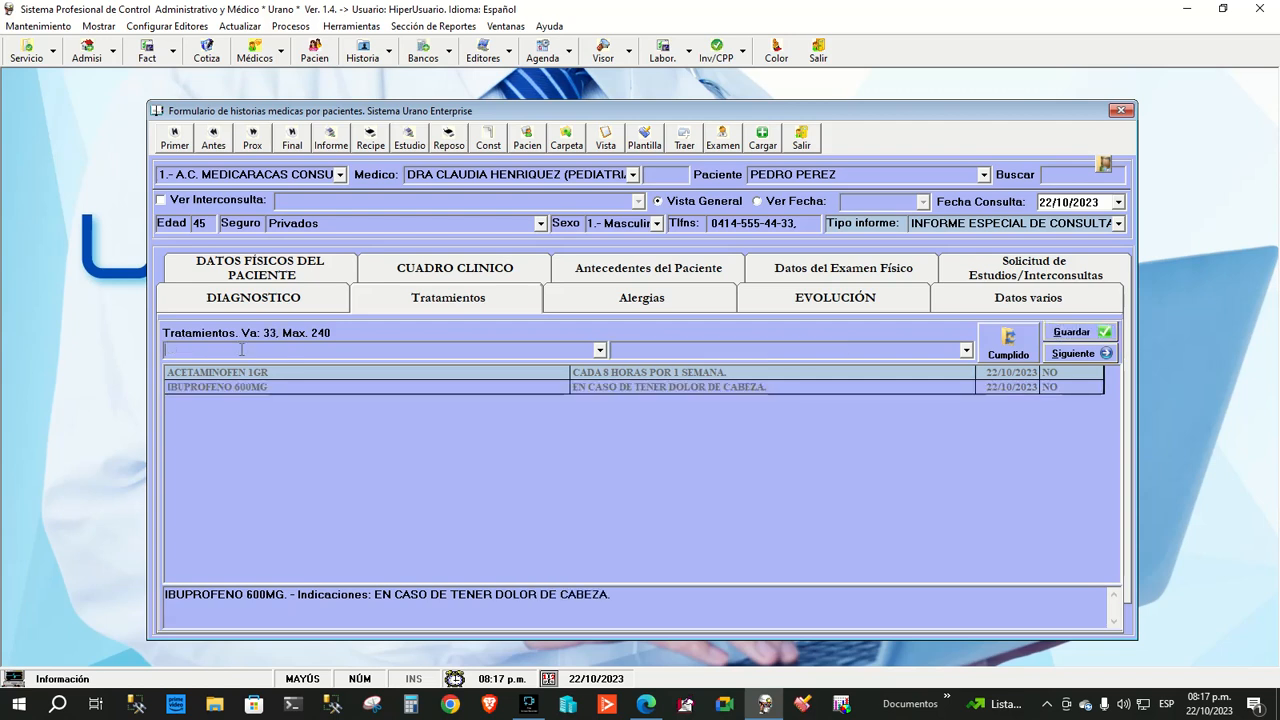
Toggle the ACETAMINOFEN 1GR treatment's status between Cumplido and Pendiente, leaving it as Cumplido
{"action": "left_click", "coordinate": [316, 374]}
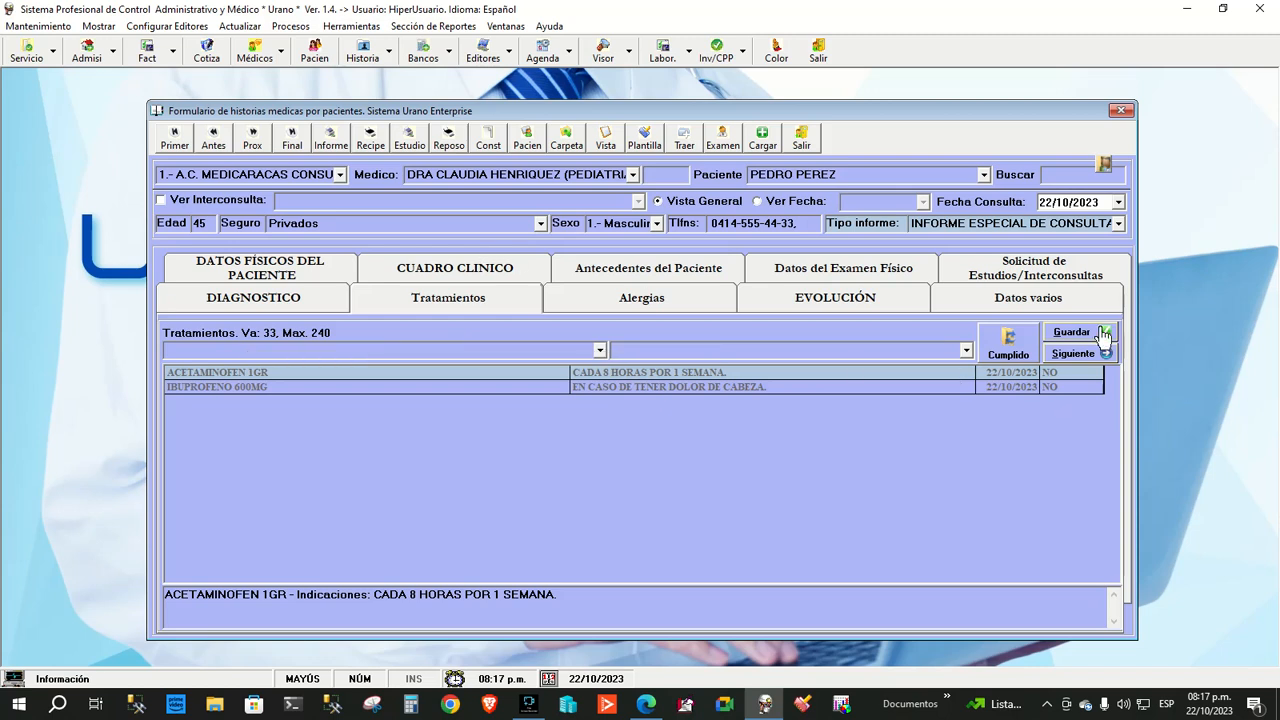
{"action": "left_click", "coordinate": [1010, 344]}
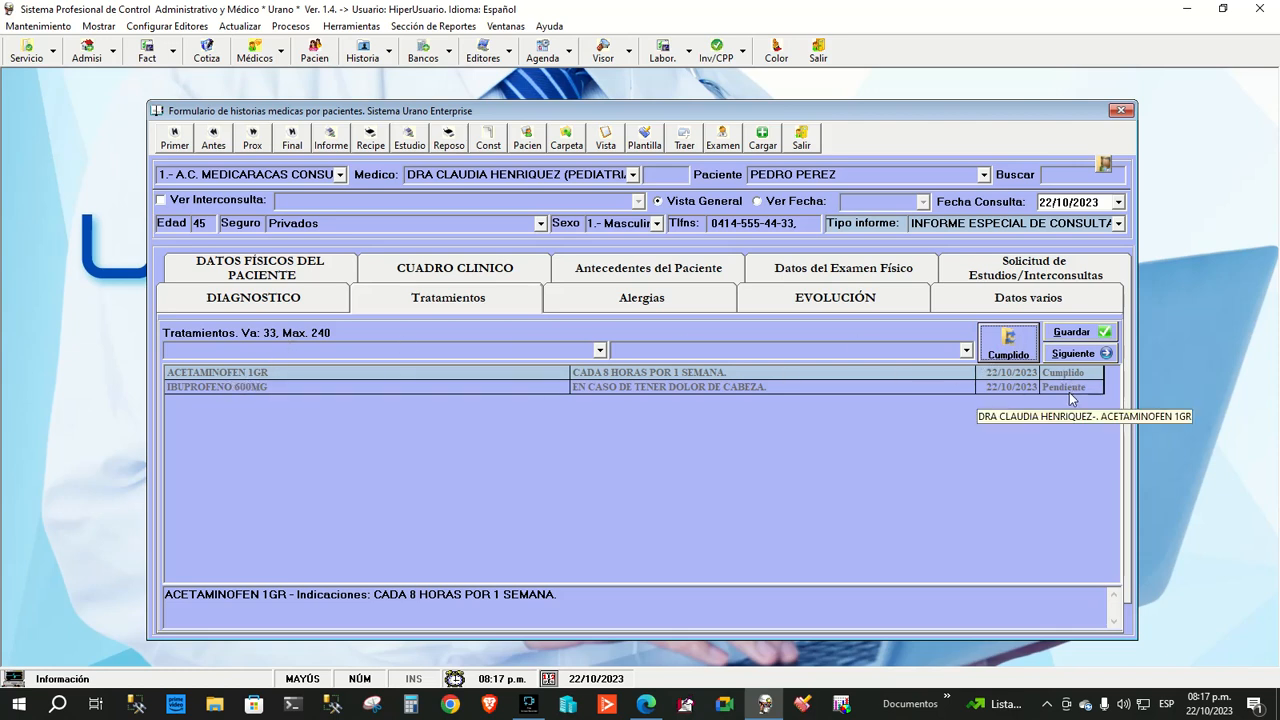
{"action": "left_click", "coordinate": [1012, 343]}
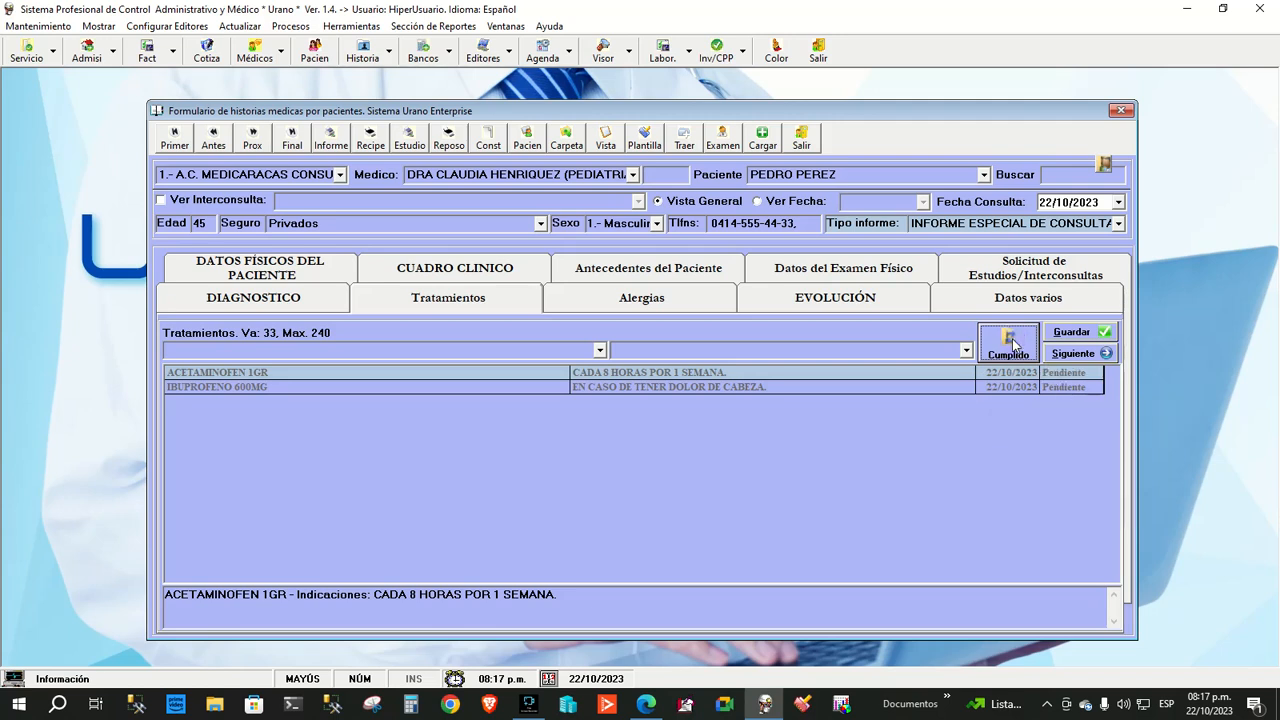
{"action": "left_click", "coordinate": [1012, 343]}
{"action": "left_click", "coordinate": [1012, 343]}
{"action": "left_click", "coordinate": [1012, 343]}
{"action": "left_click", "coordinate": [1012, 343]}
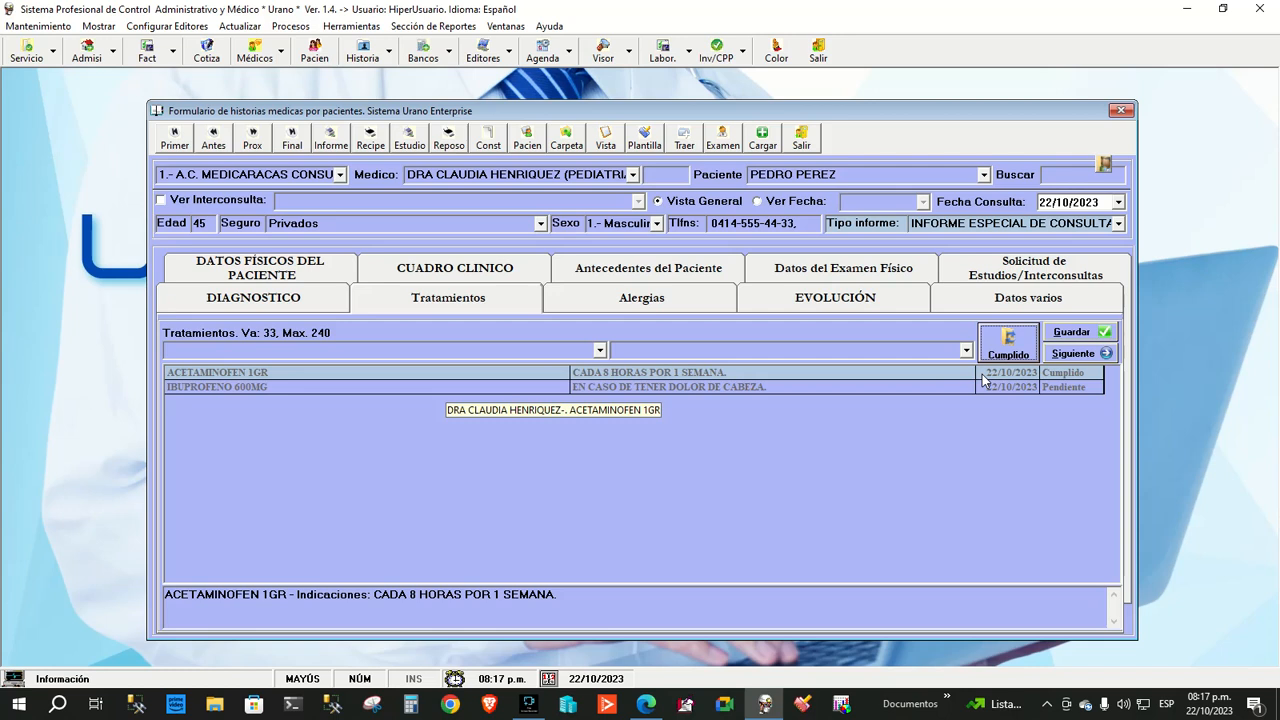
Move on to the Alergias section and save the entry NINGUNA
{"action": "left_click", "coordinate": [1097, 354]}
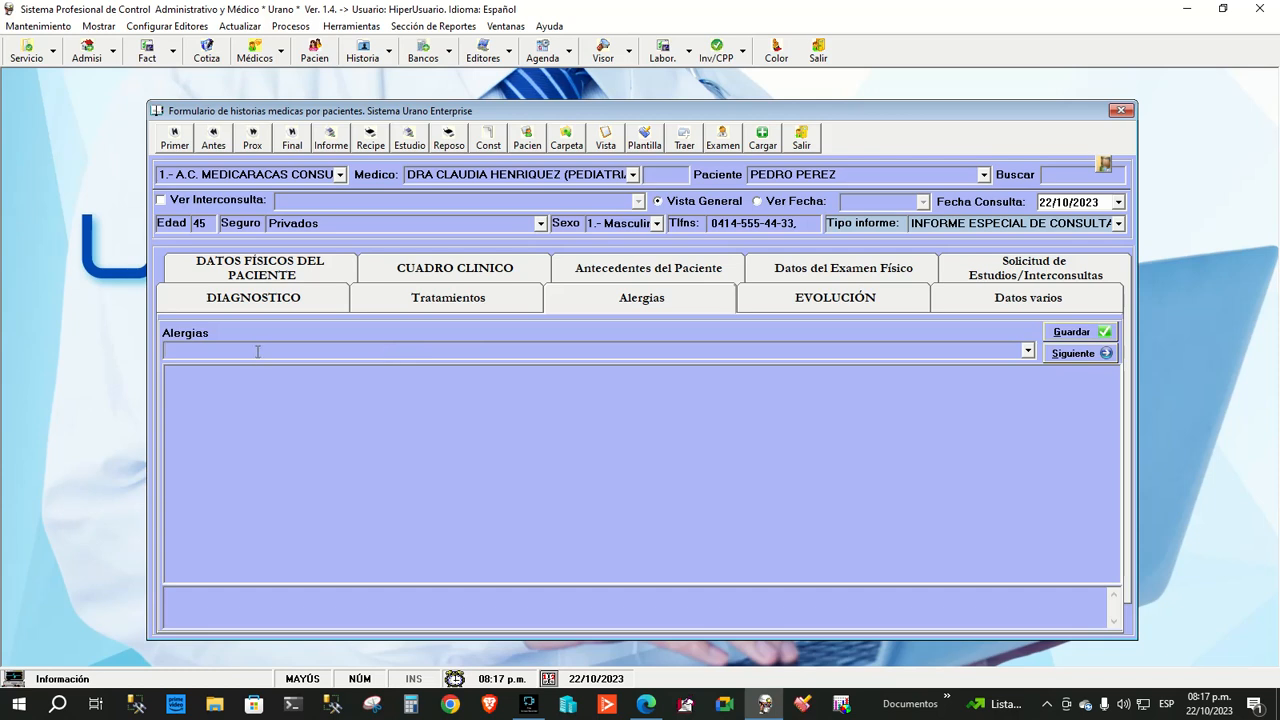
{"action": "left_click", "coordinate": [257, 351]}
{"action": "type", "text": "NINGUN"}
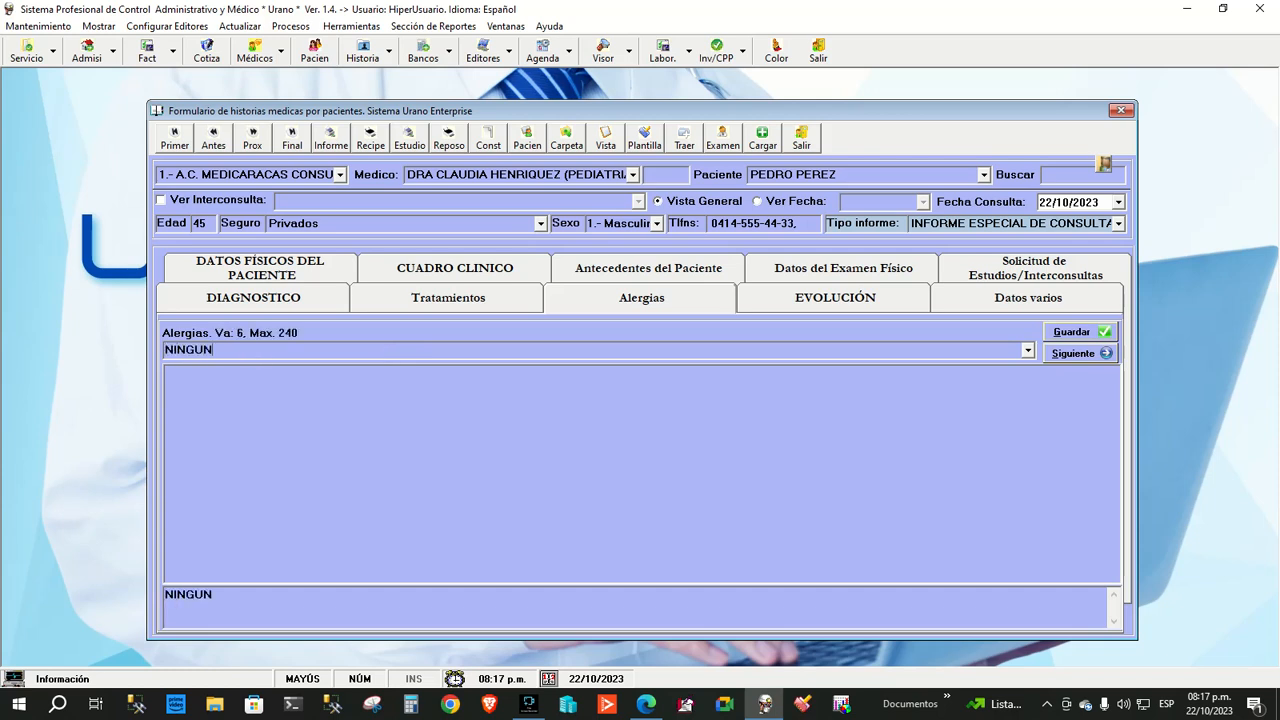
{"action": "type", "text": "A"}
{"action": "key", "text": "Return"}
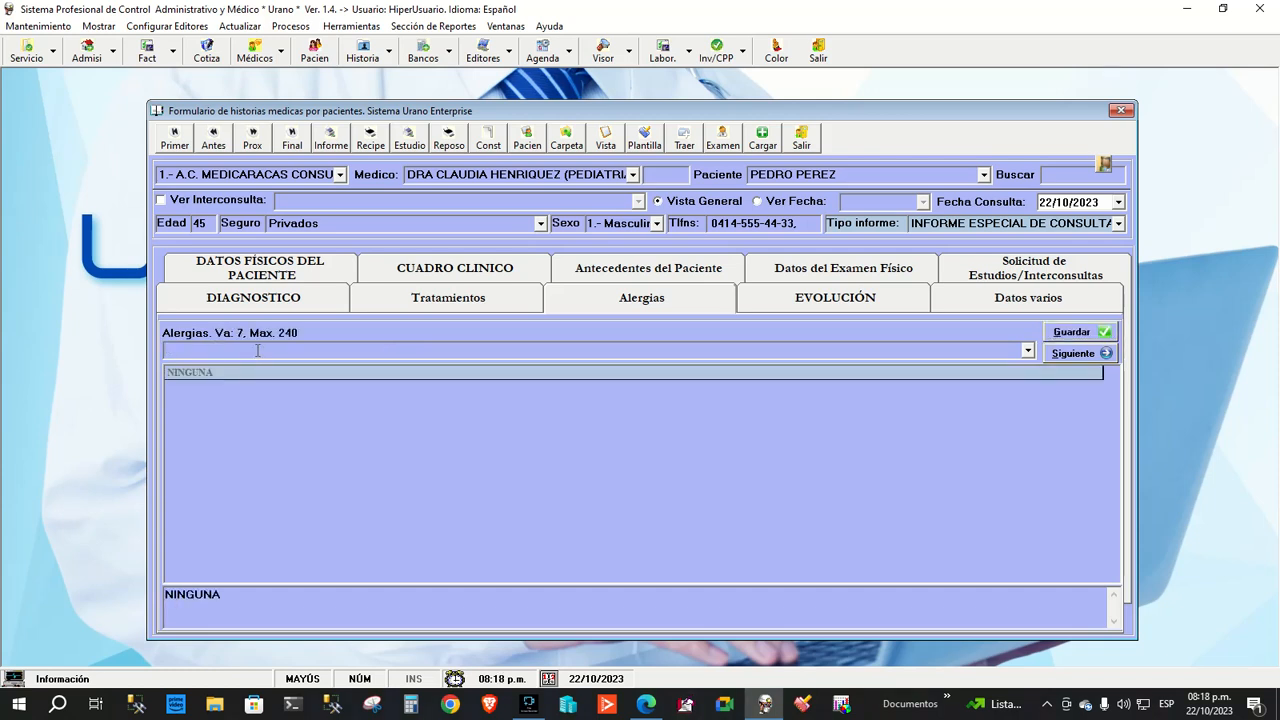
In the EVOLUCIÓN section, save the note EL PACIENTE DEBE REGRESAR EN 3 SEMANAS CON RESULTADOS DE ESTUDIOS
{"action": "left_click", "coordinate": [1086, 358]}
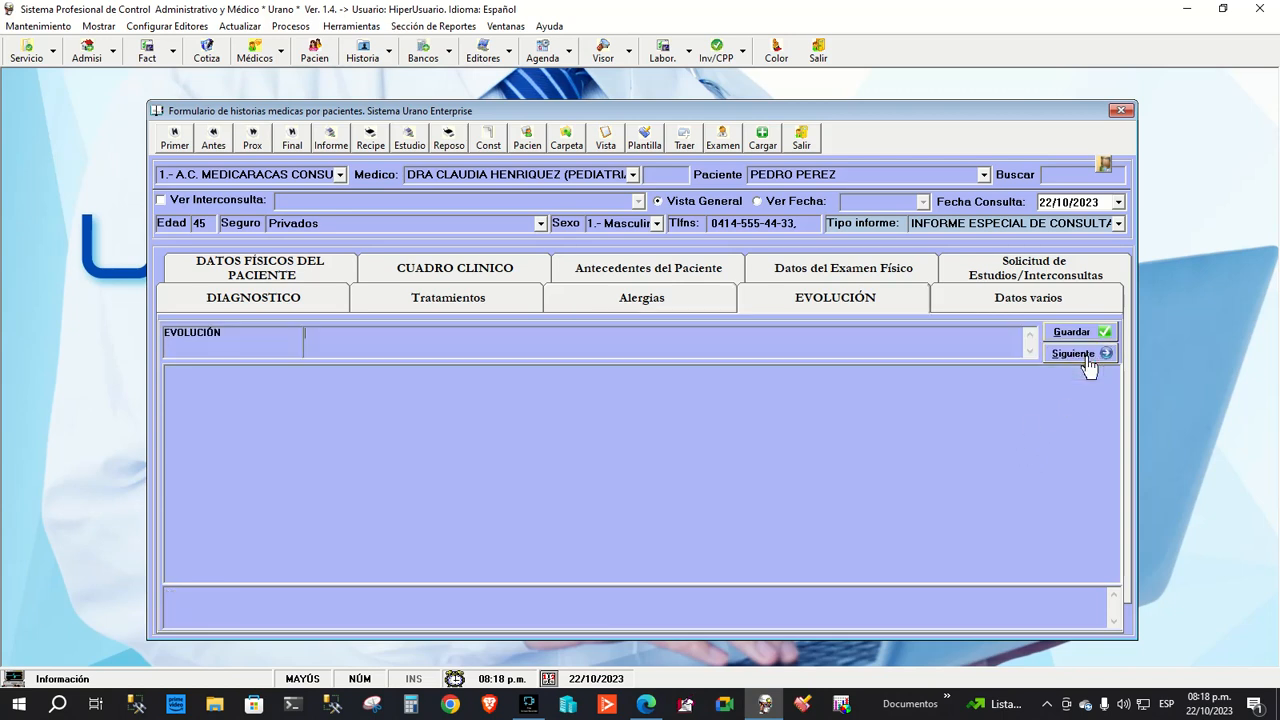
{"action": "left_click", "coordinate": [329, 349]}
{"action": "type", "text": "EL PACIENTE DEB"}
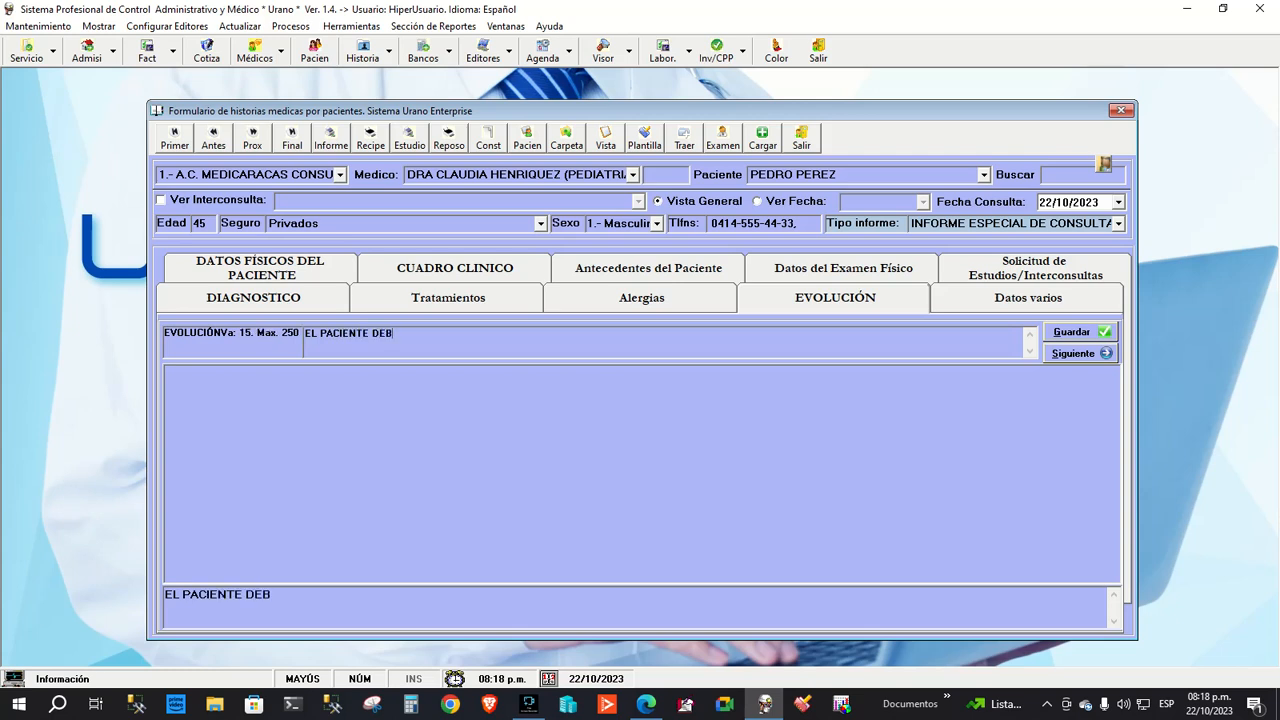
{"action": "type", "text": "E REGRESAR EN 3"}
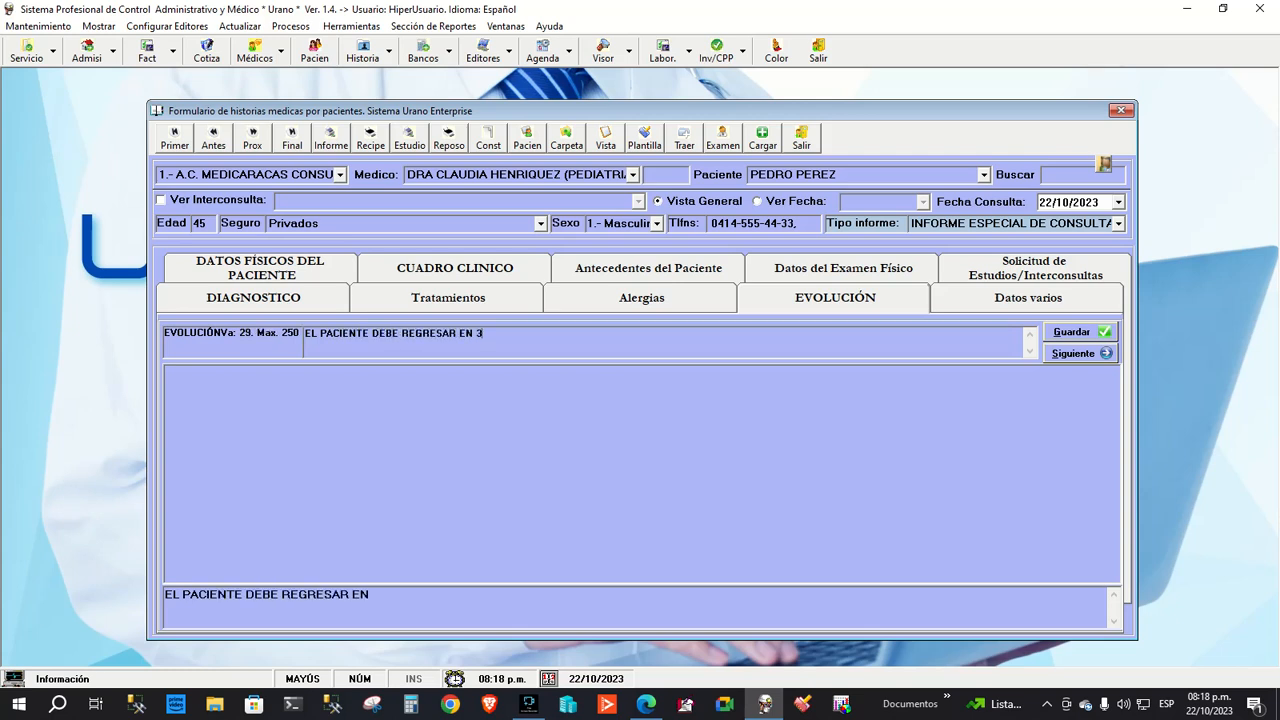
{"action": "type", "text": " SEMANAS CON "}
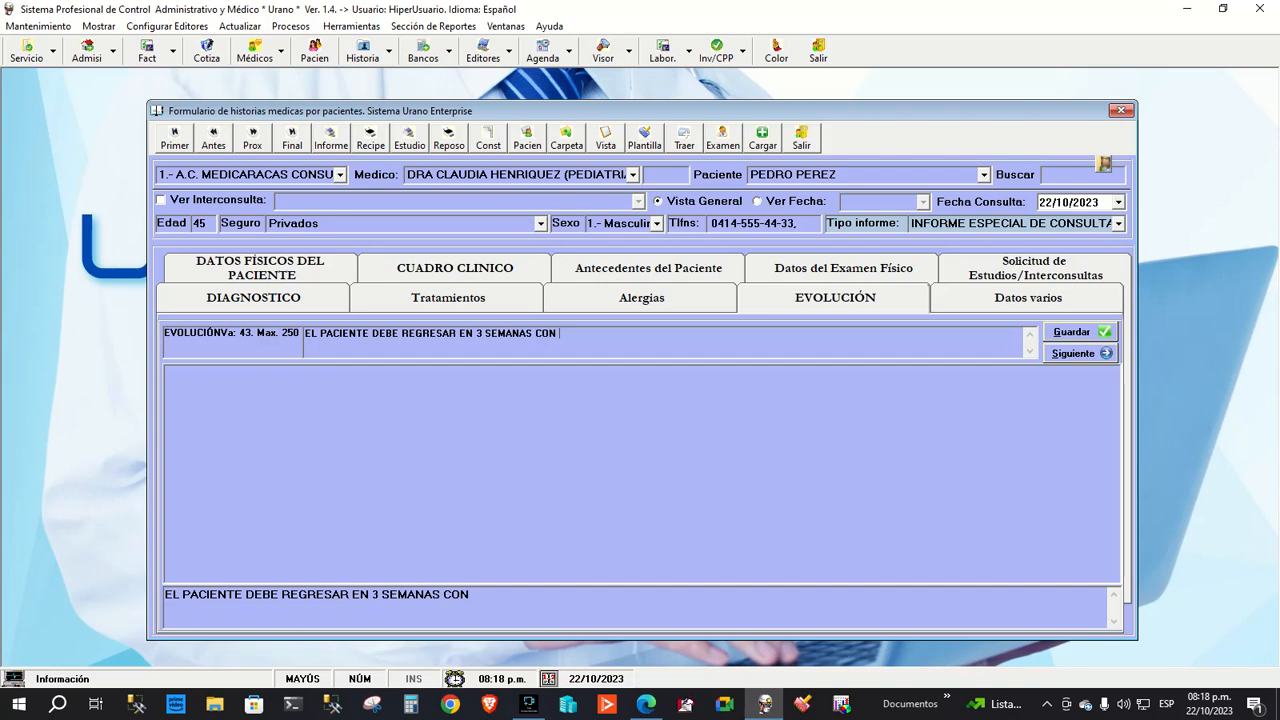
{"action": "type", "text": "RESULTADOS DE "}
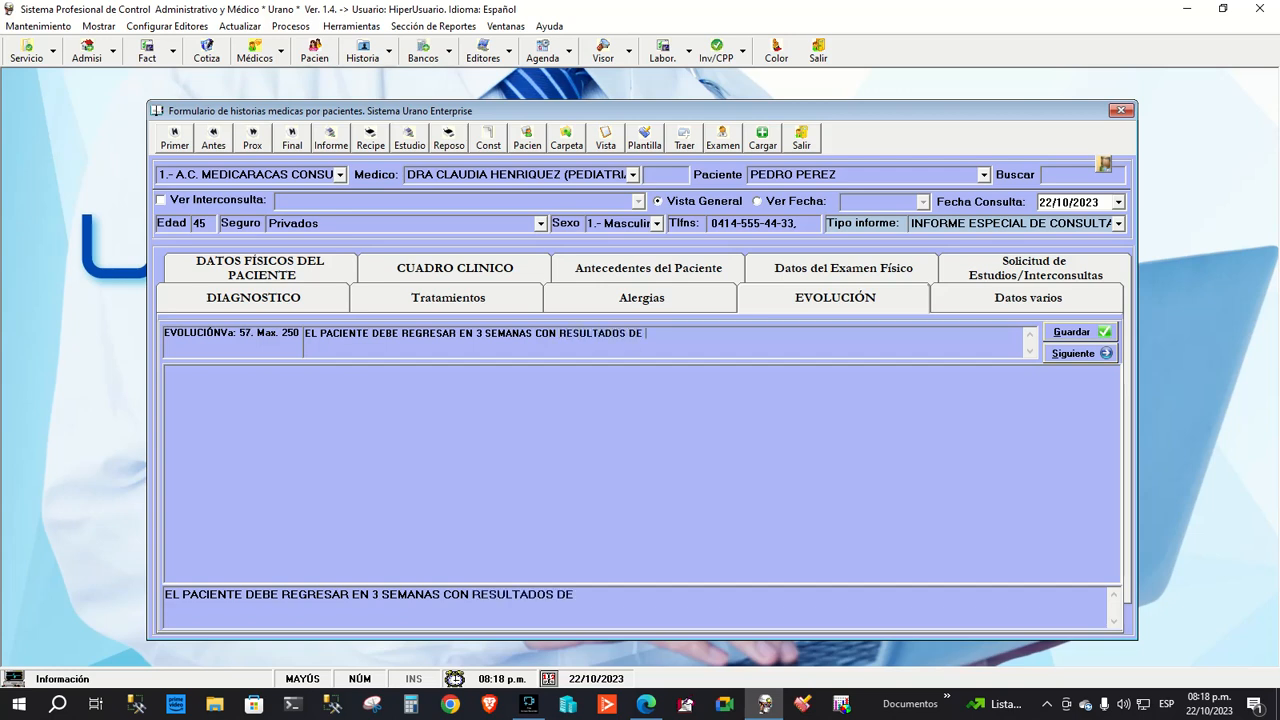
{"action": "type", "text": "ESTUIDIO"}
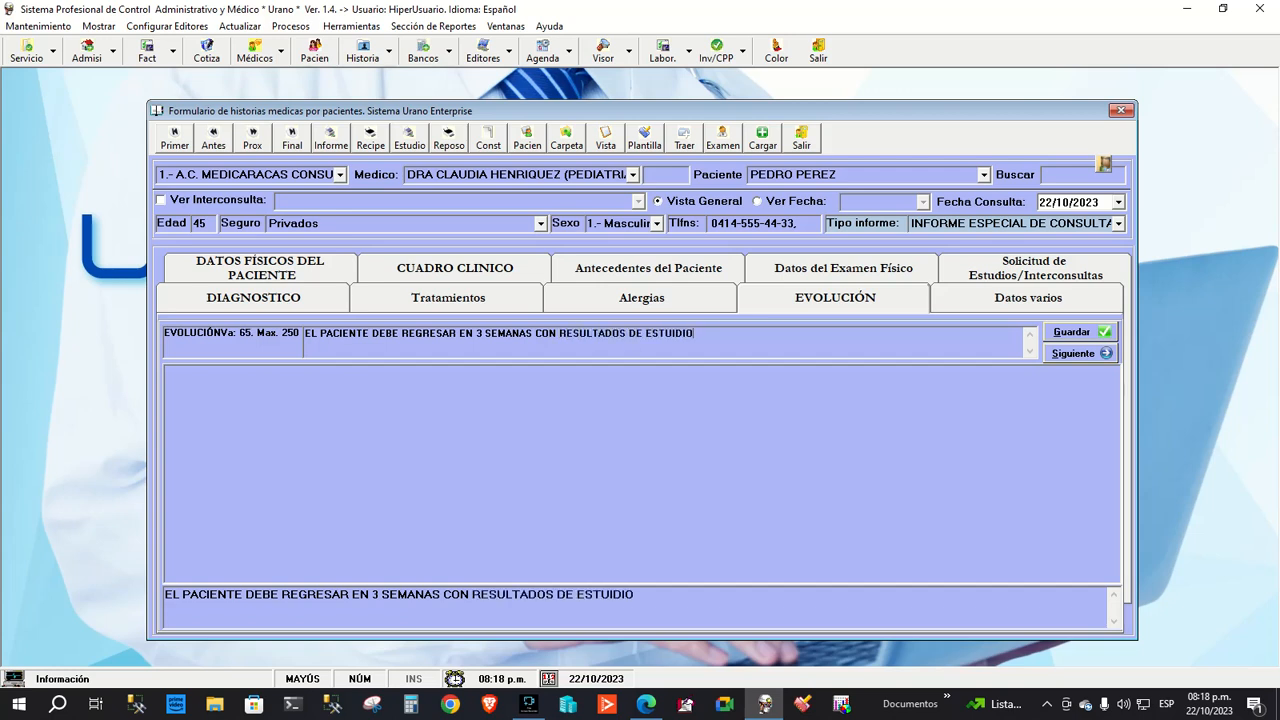
{"action": "type", "text": "S"}
{"action": "key", "text": "BackSpace"}
{"action": "key", "text": "Return"}
{"action": "key", "text": "Return"}
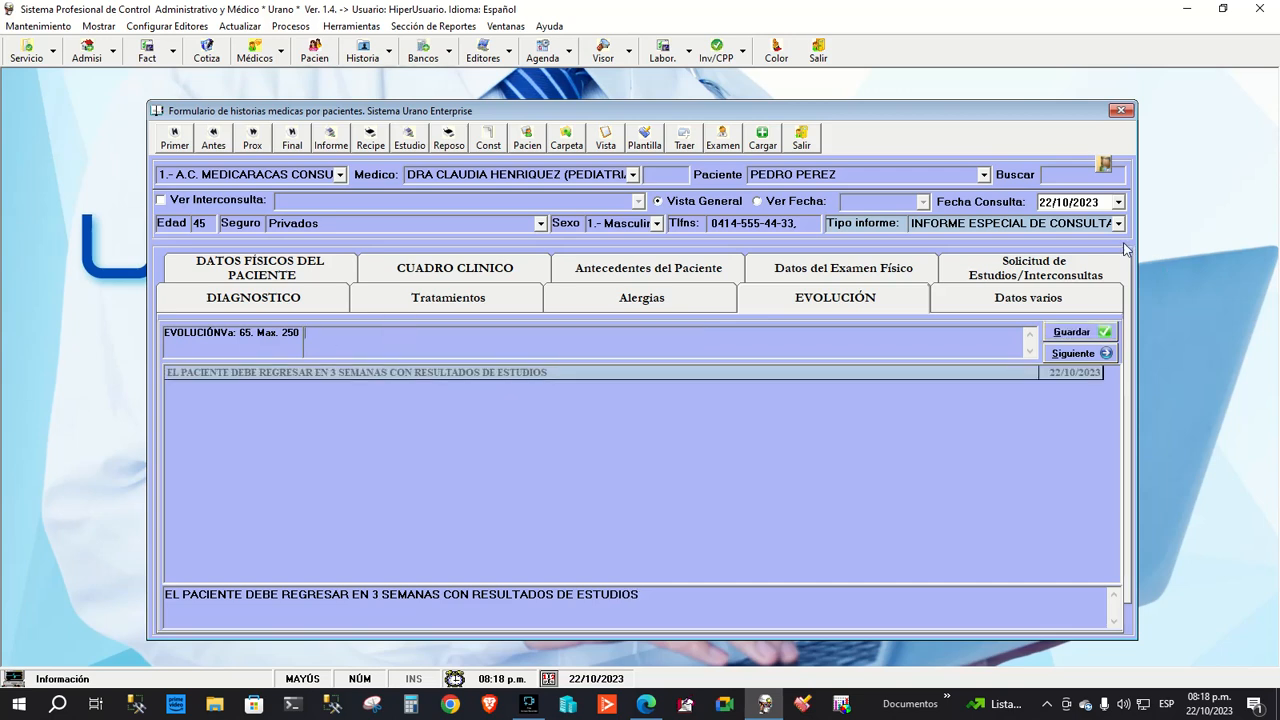
Move on to the Datos varios section and check the INFORME ESPECIAL DE CONSULTA configuration for its option to include Datos Varios
{"action": "left_click", "coordinate": [1071, 355]}
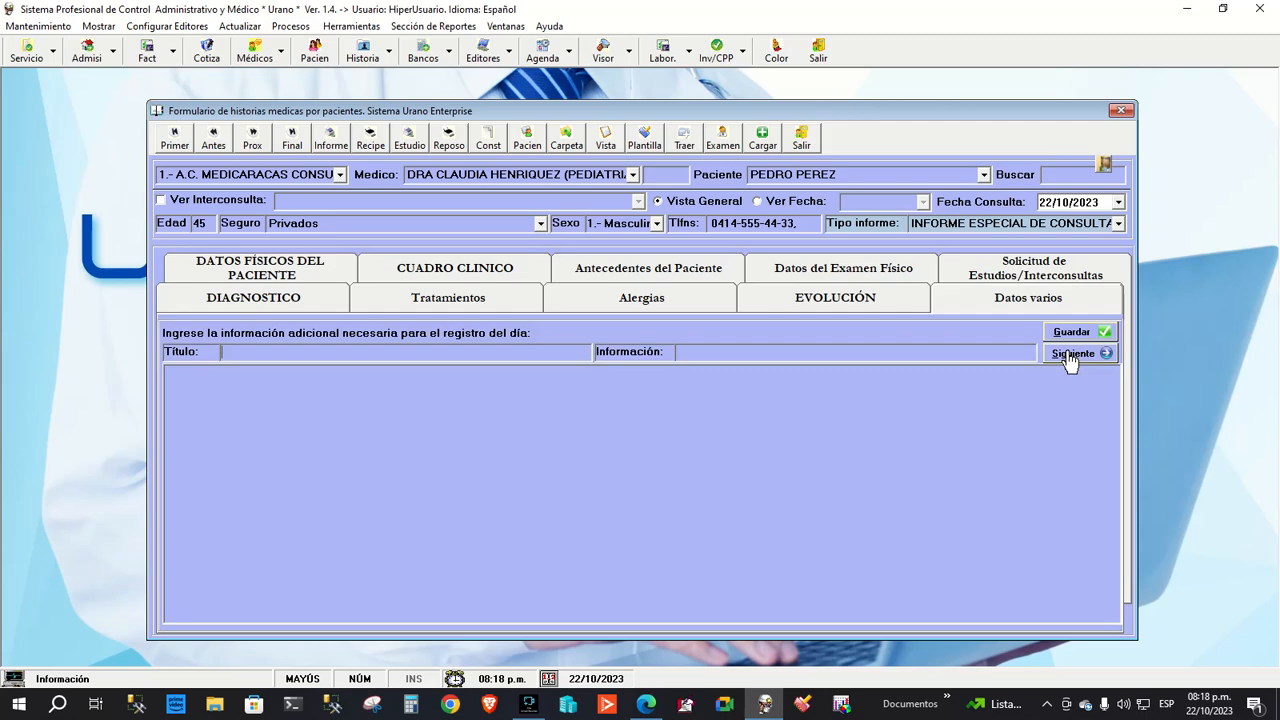
{"action": "left_click", "coordinate": [350, 26]}
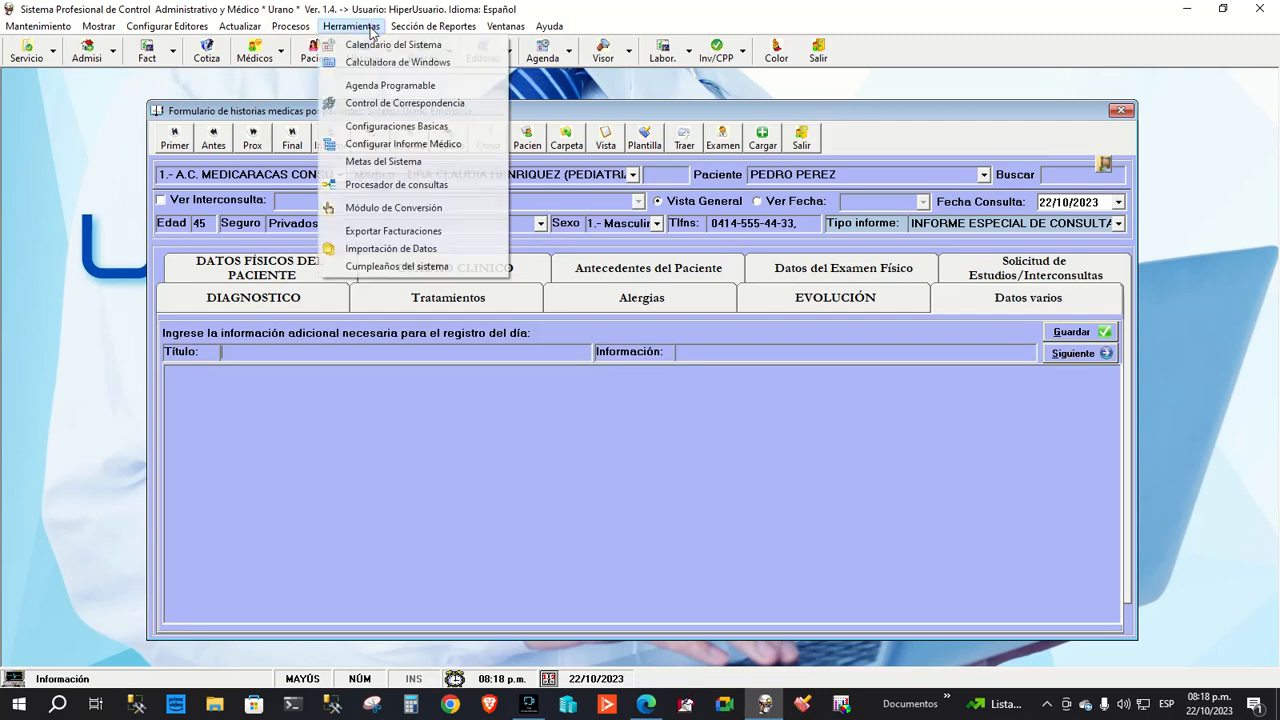
{"action": "left_click", "coordinate": [400, 143]}
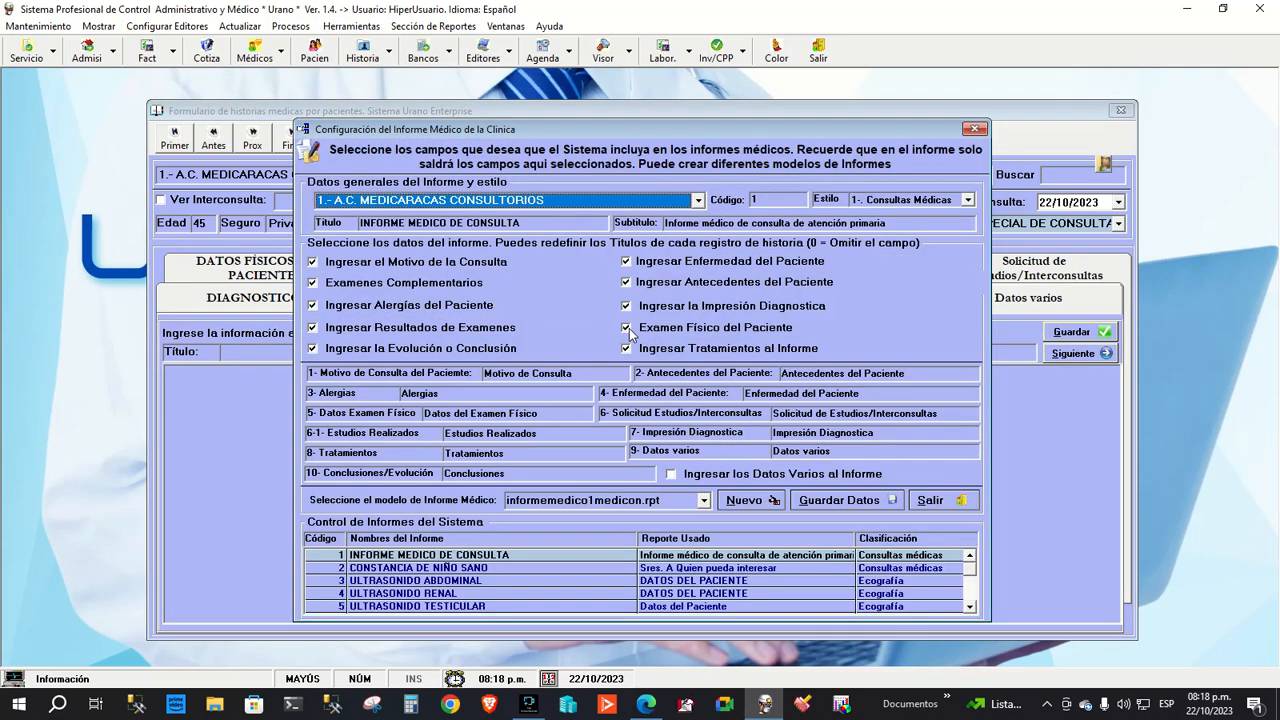
{"action": "left_click", "coordinate": [969, 606]}
{"action": "left_click", "coordinate": [437, 606]}
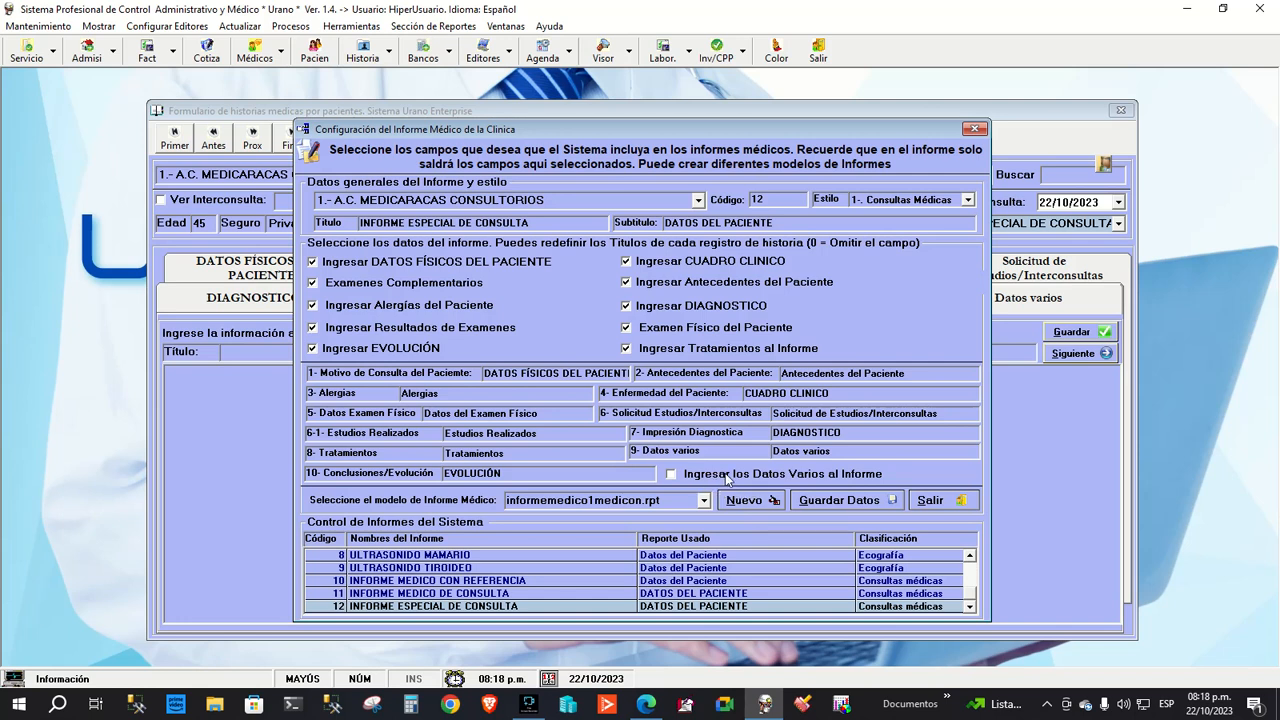
{"action": "left_click", "coordinate": [974, 130]}
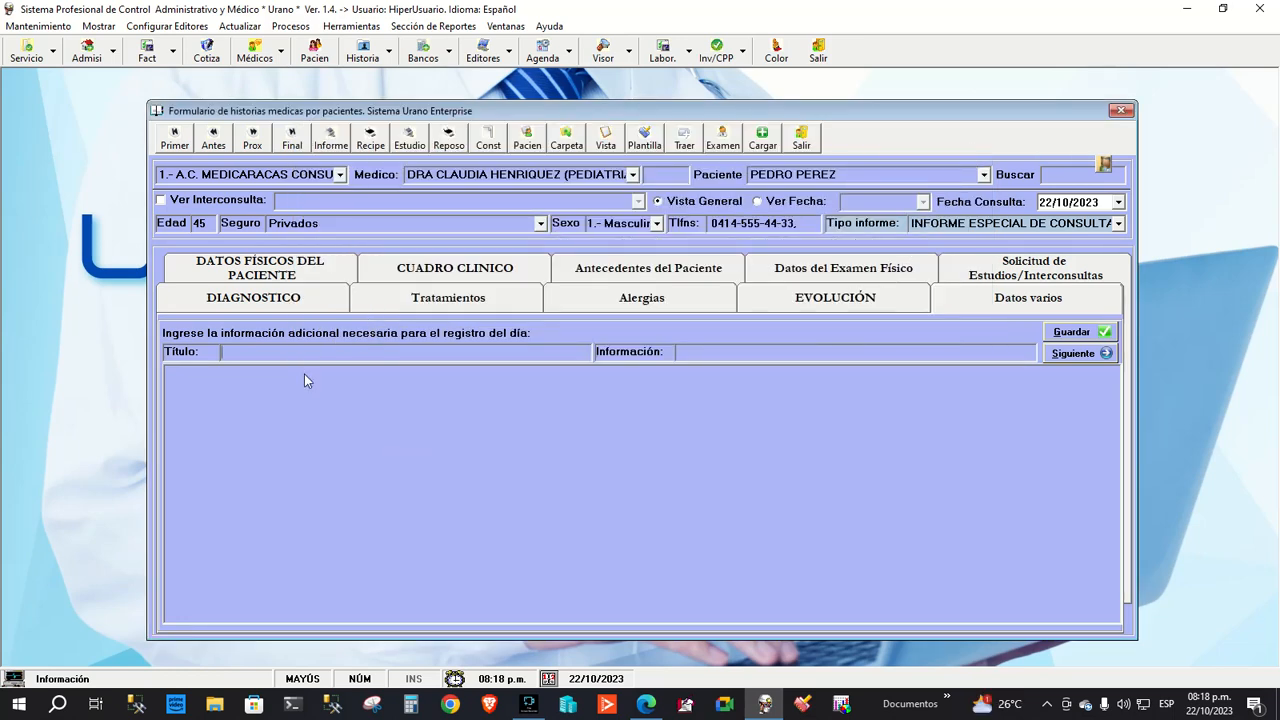
Add a Datos varios record titled OJOS with the information GRISES
{"action": "left_click", "coordinate": [304, 351]}
{"action": "type", "text": "OJOS"}
{"action": "key", "text": "Tab"}
{"action": "type", "text": "CAF"}
{"action": "key", "text": "BackSpace"}
{"action": "key", "text": "BackSpace"}
{"action": "key", "text": "BackSpace"}
{"action": "type", "text": "RIS"}
{"action": "key", "text": "BackSpace"}
{"action": "key", "text": "BackSpace"}
{"action": "key", "text": "BackSpace"}
{"action": "type", "text": "GRISES"}
{"action": "key", "text": "Return"}
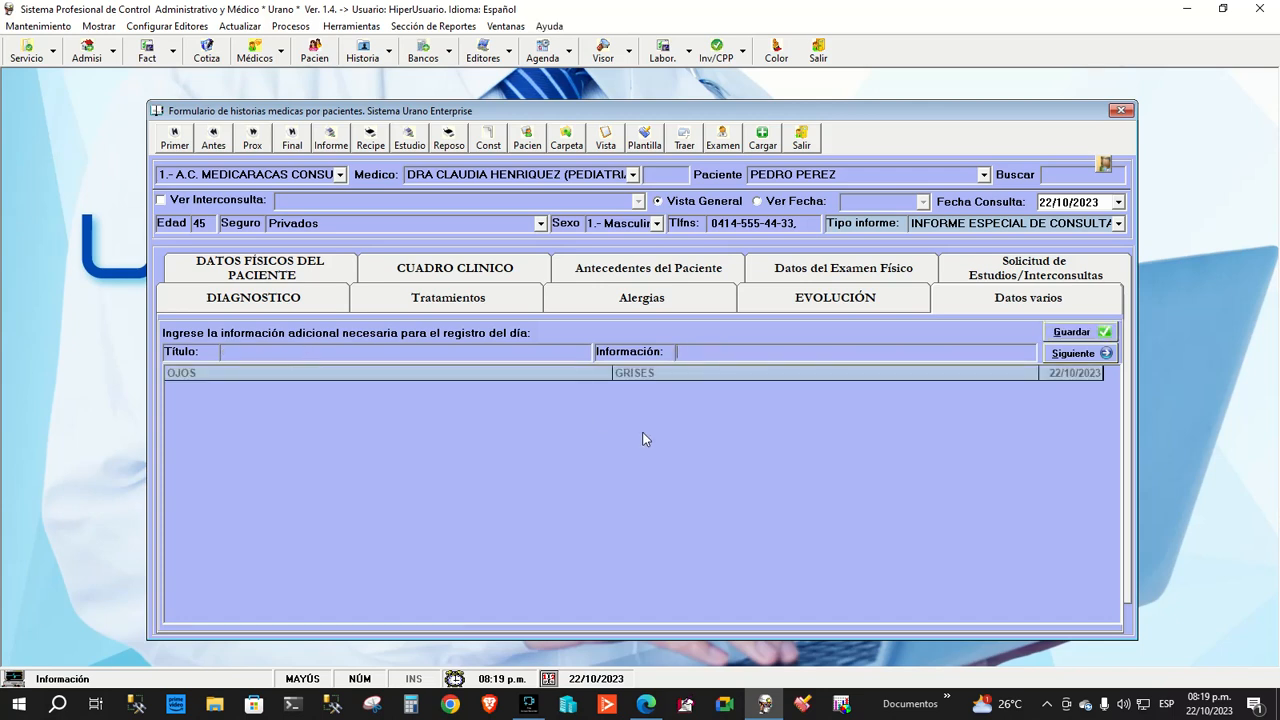
Add a second Datos varios record titled PIEL with the information RESECA
{"action": "left_click", "coordinate": [243, 351]}
{"action": "type", "text": "PIEL"}
{"action": "key", "text": "Tab"}
{"action": "type", "text": "RESECA"}
{"action": "key", "text": "Return"}
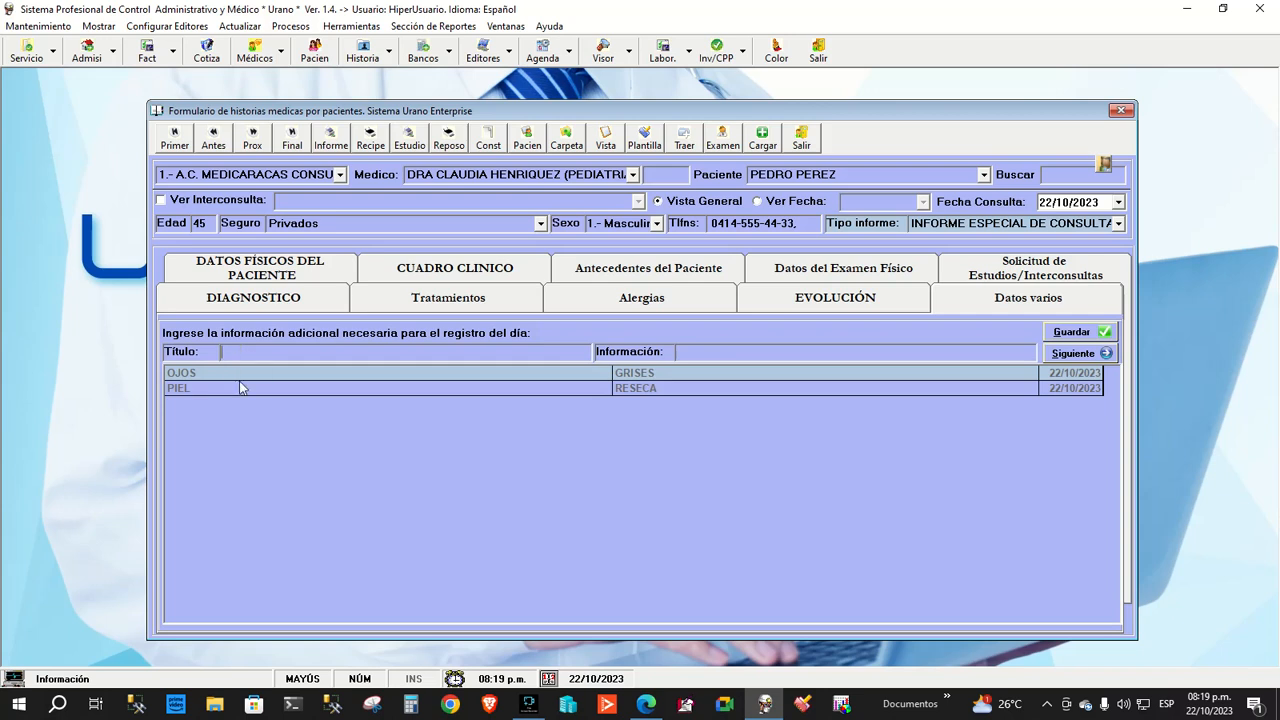
Reopen the PIEL record and save it with the title ACTITUD and the information GROSERA
{"action": "double_click", "coordinate": [205, 390]}
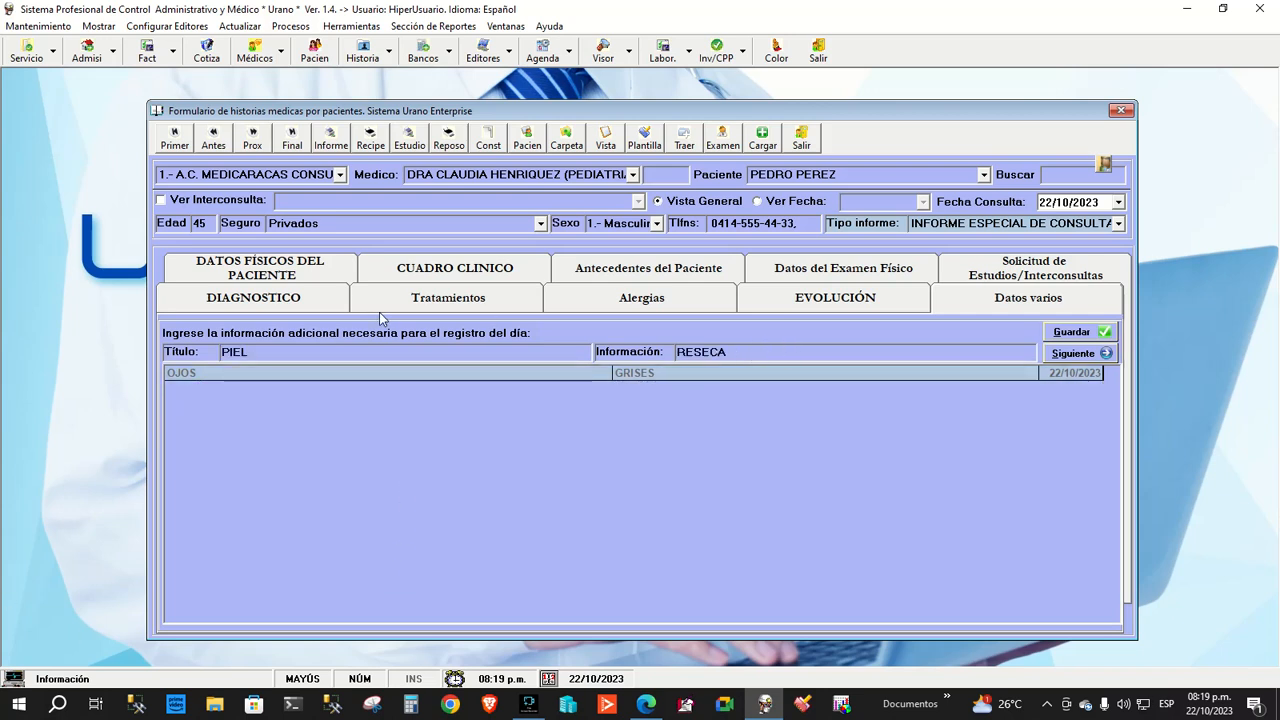
{"action": "left_click_drag", "start_coordinate": [271, 350], "coordinate": [166, 362]}
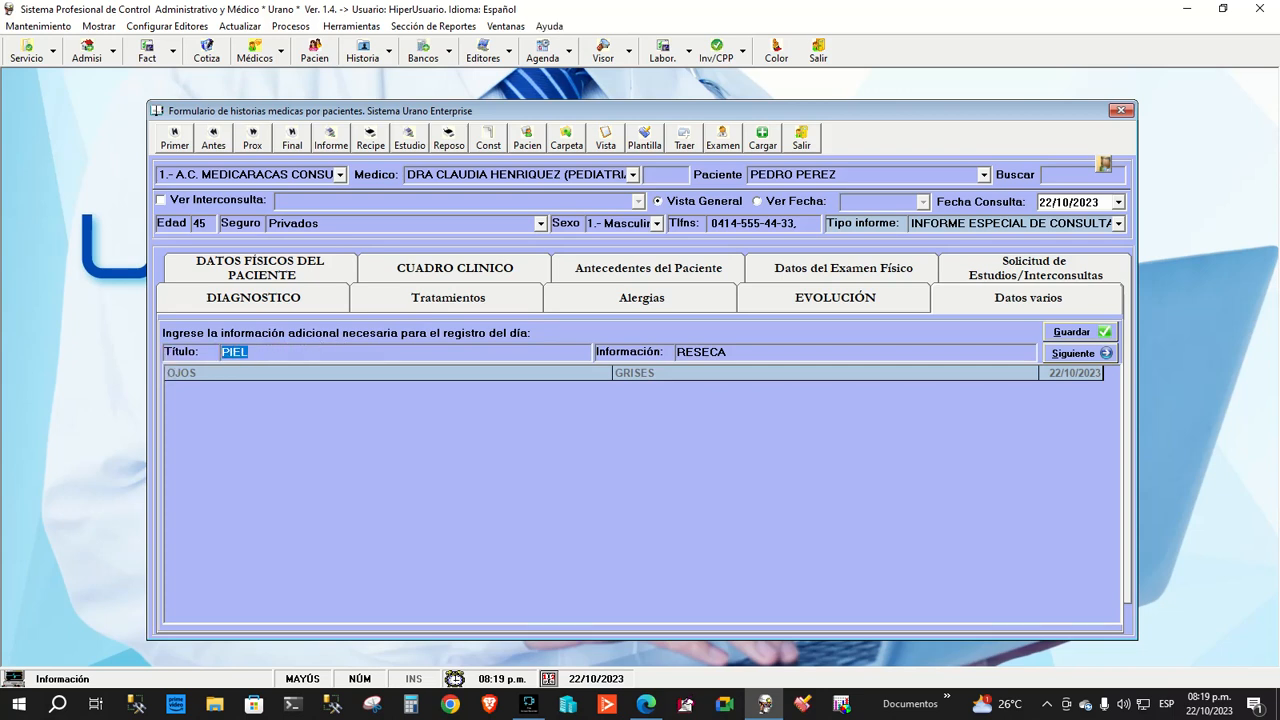
{"action": "type", "text": "ACTITUD"}
{"action": "key", "text": "Tab"}
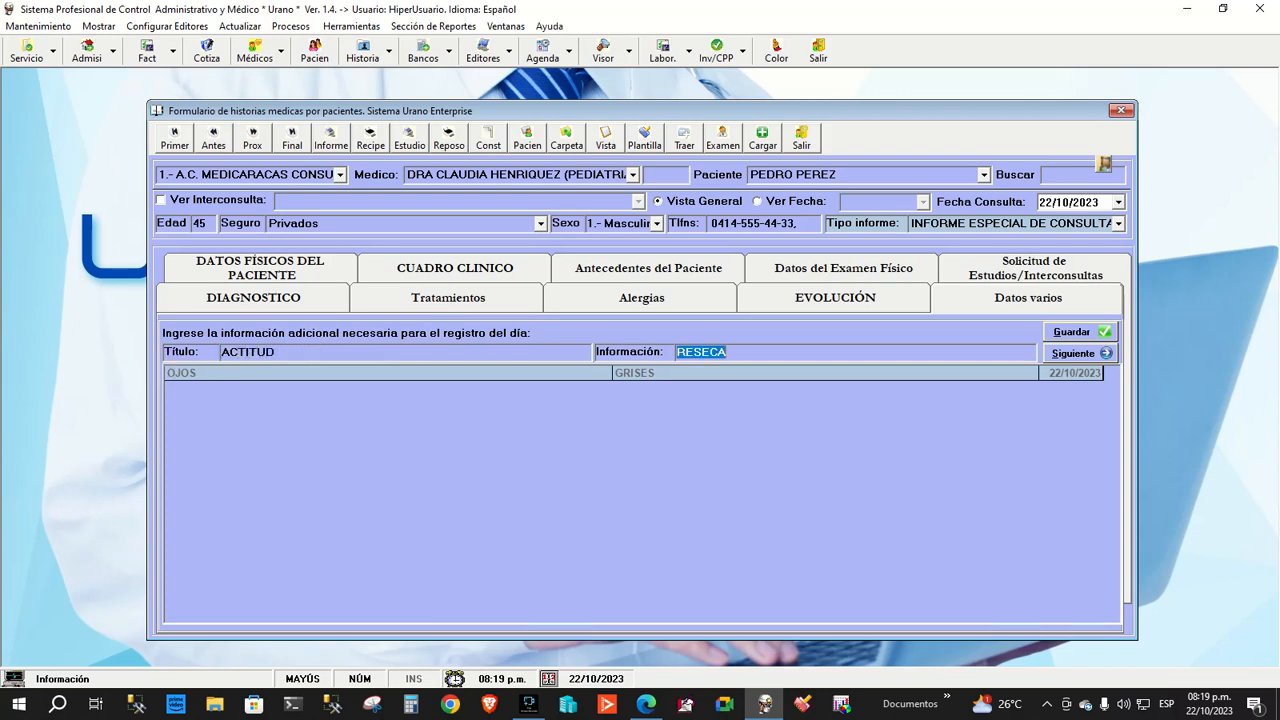
{"action": "key", "text": "BackSpace"}
{"action": "type", "text": "GRIOSERA"}
{"action": "key", "text": "Delete"}
{"action": "key", "text": "Return"}
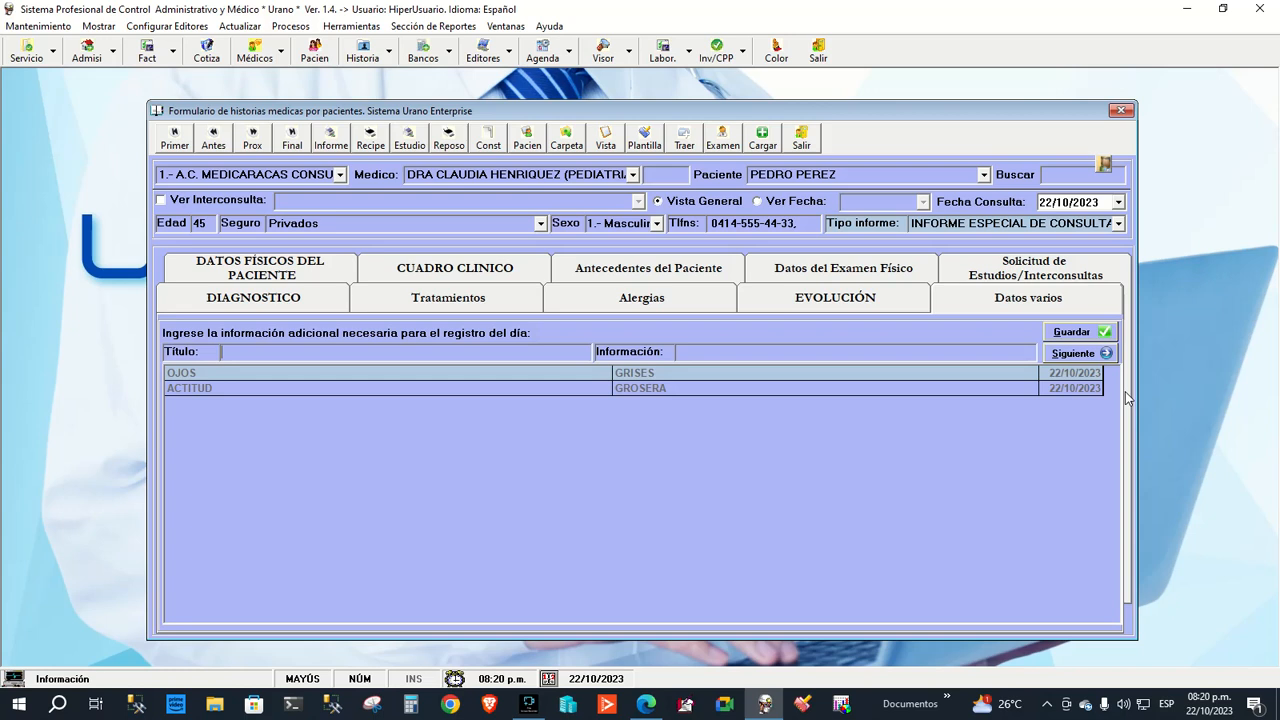
Add a Datos varios record titled HEMOGLINA with the value 9
{"action": "type", "text": "HEMOGLINA"}
{"action": "type", "text": "9"}
{"action": "key", "text": "Return"}
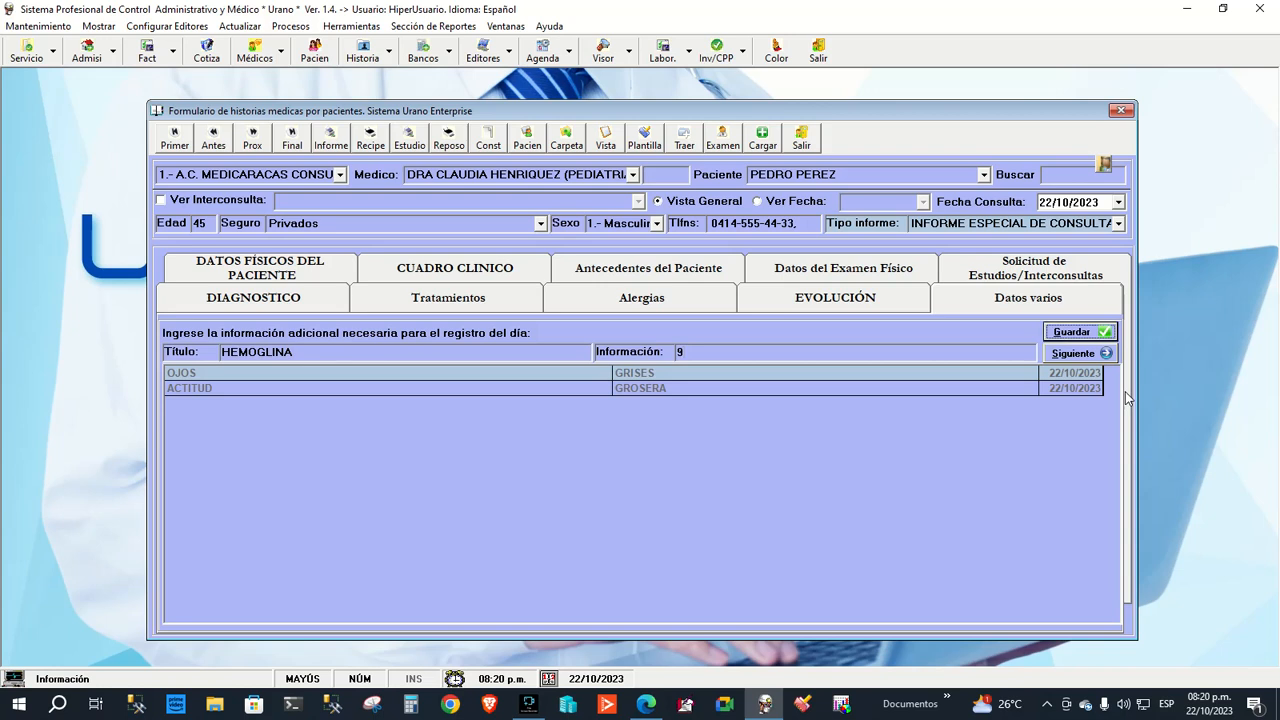
{"action": "key", "text": "Return"}
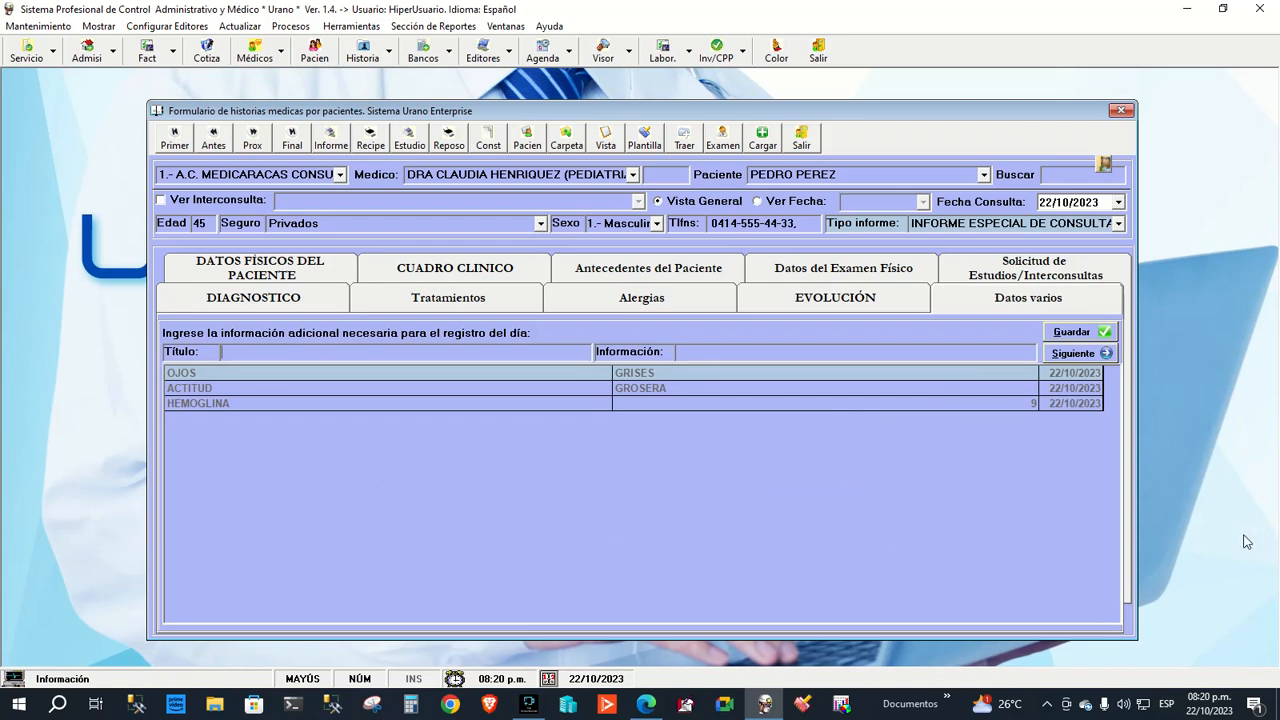
Go through the history sections one by one from DATOS FÍSICOS DEL PACIENTE to EVOLUCIÓN to review their entries
{"action": "left_click", "coordinate": [1063, 355]}
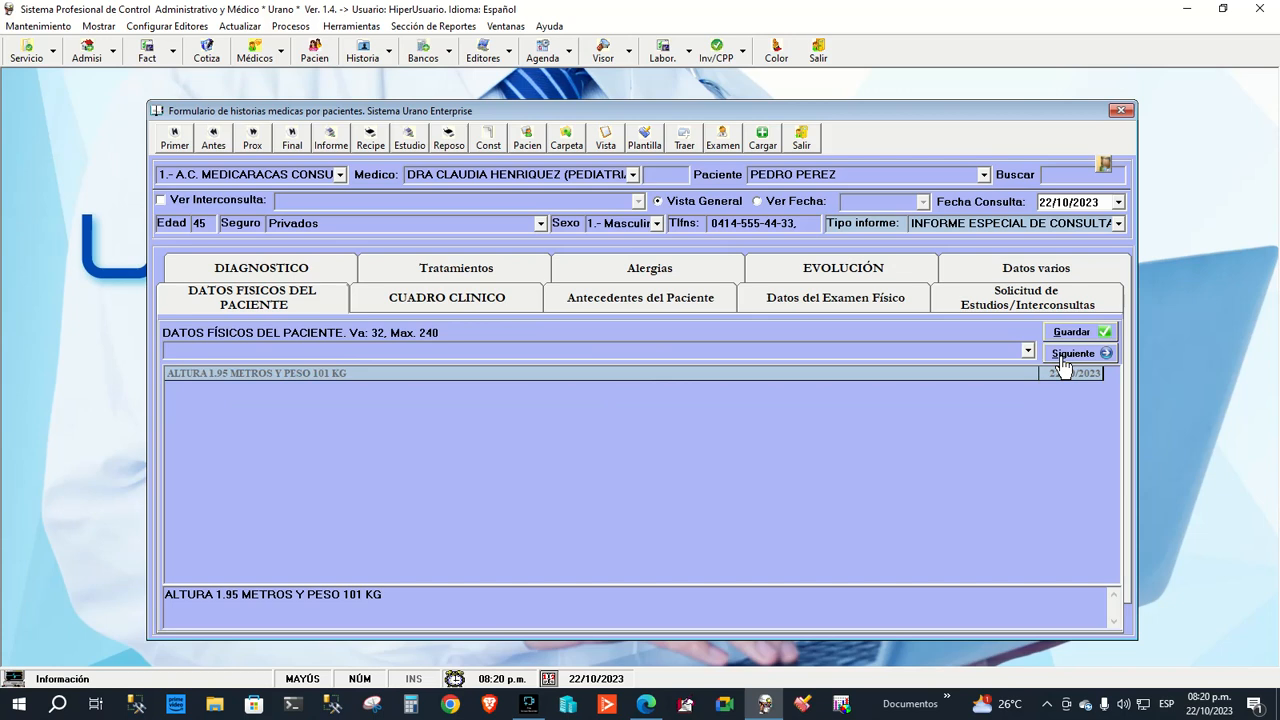
{"action": "left_click", "coordinate": [1062, 355]}
{"action": "left_click", "coordinate": [1062, 362]}
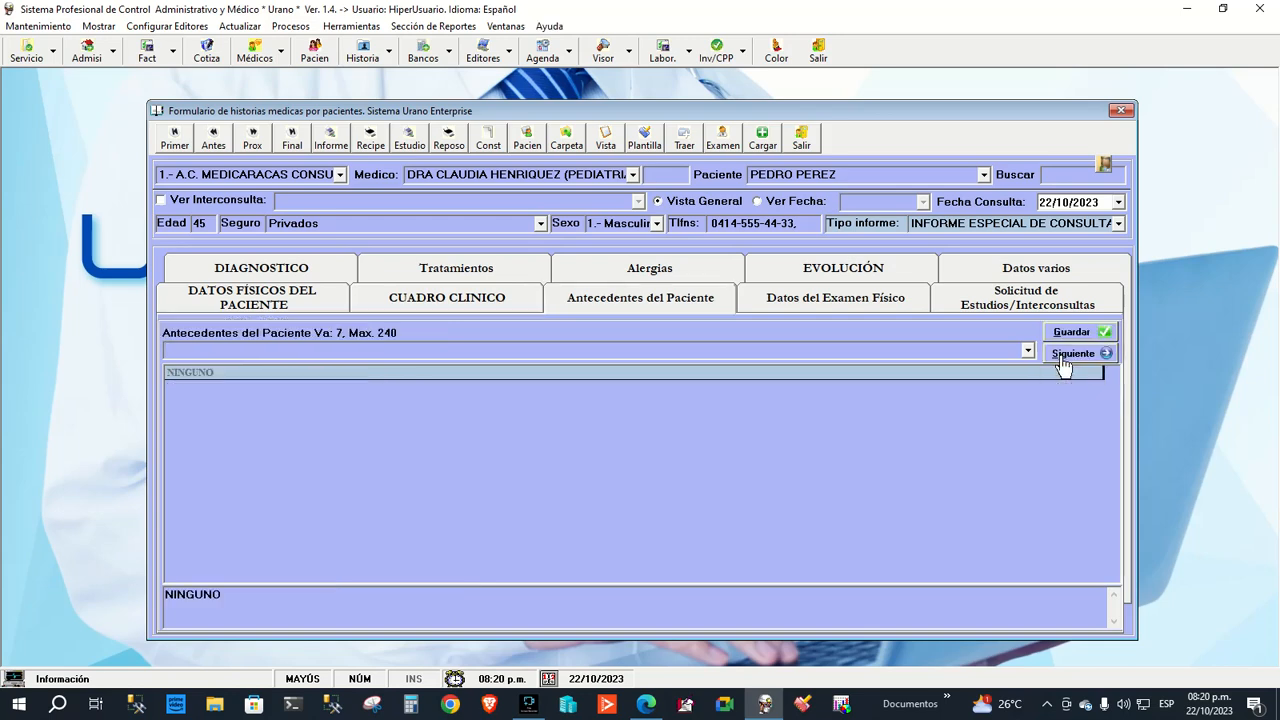
{"action": "left_click", "coordinate": [1062, 362]}
{"action": "left_click", "coordinate": [1062, 362]}
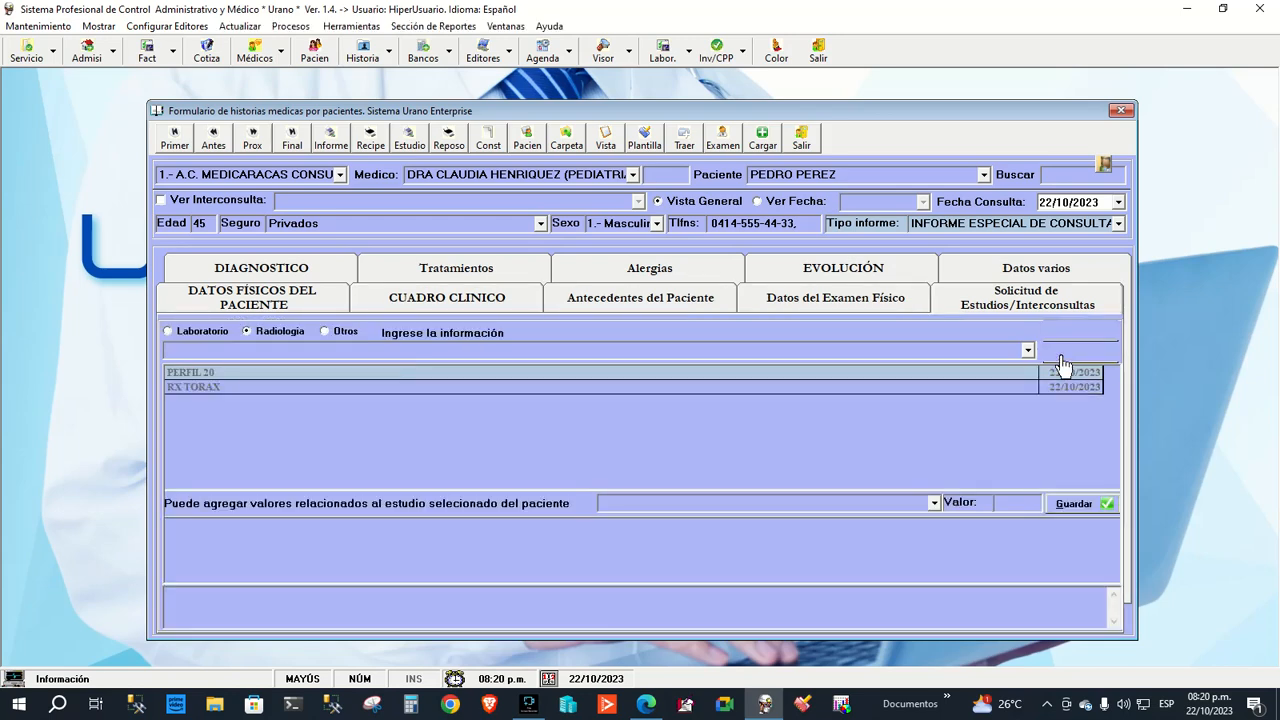
{"action": "left_click", "coordinate": [1062, 362]}
{"action": "left_click", "coordinate": [1062, 362]}
{"action": "left_click", "coordinate": [1062, 362]}
{"action": "left_click", "coordinate": [1062, 362]}
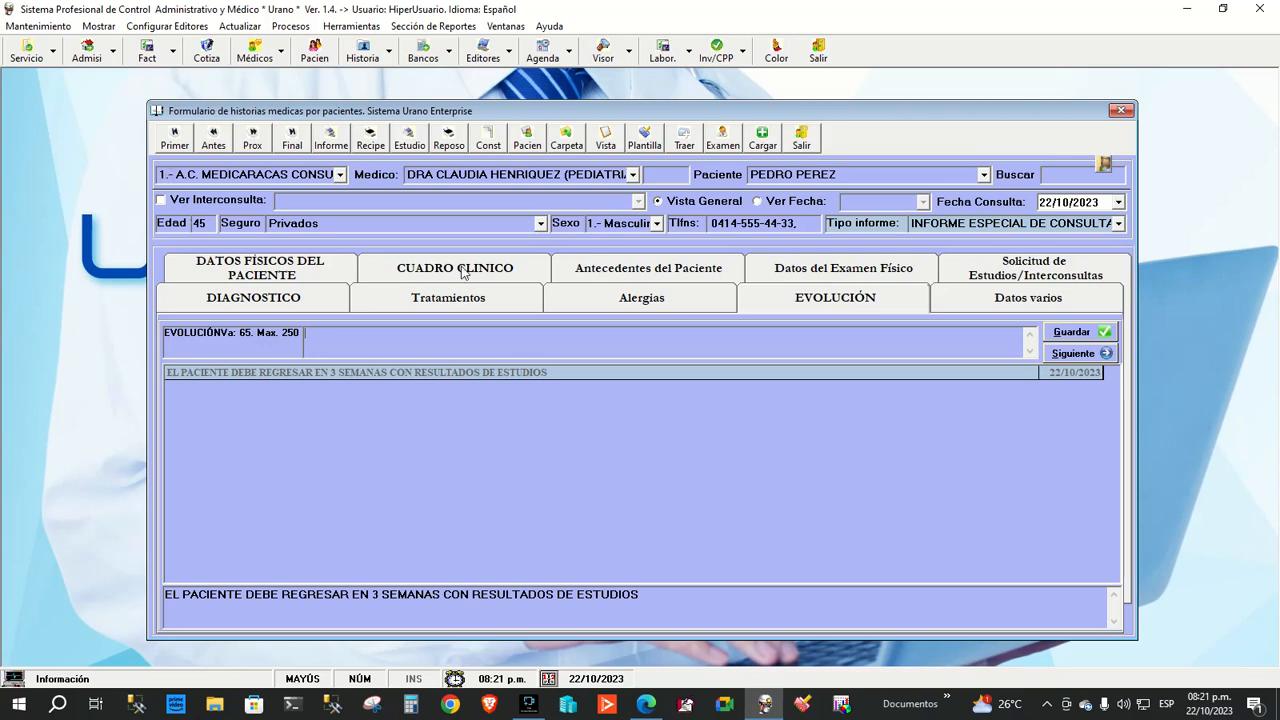
Preview the INFORME ESPECIAL DE CONSULTA for 22/10/2023, review all its sections and the specialist's footer, and close the preview
{"action": "left_click", "coordinate": [320, 142]}
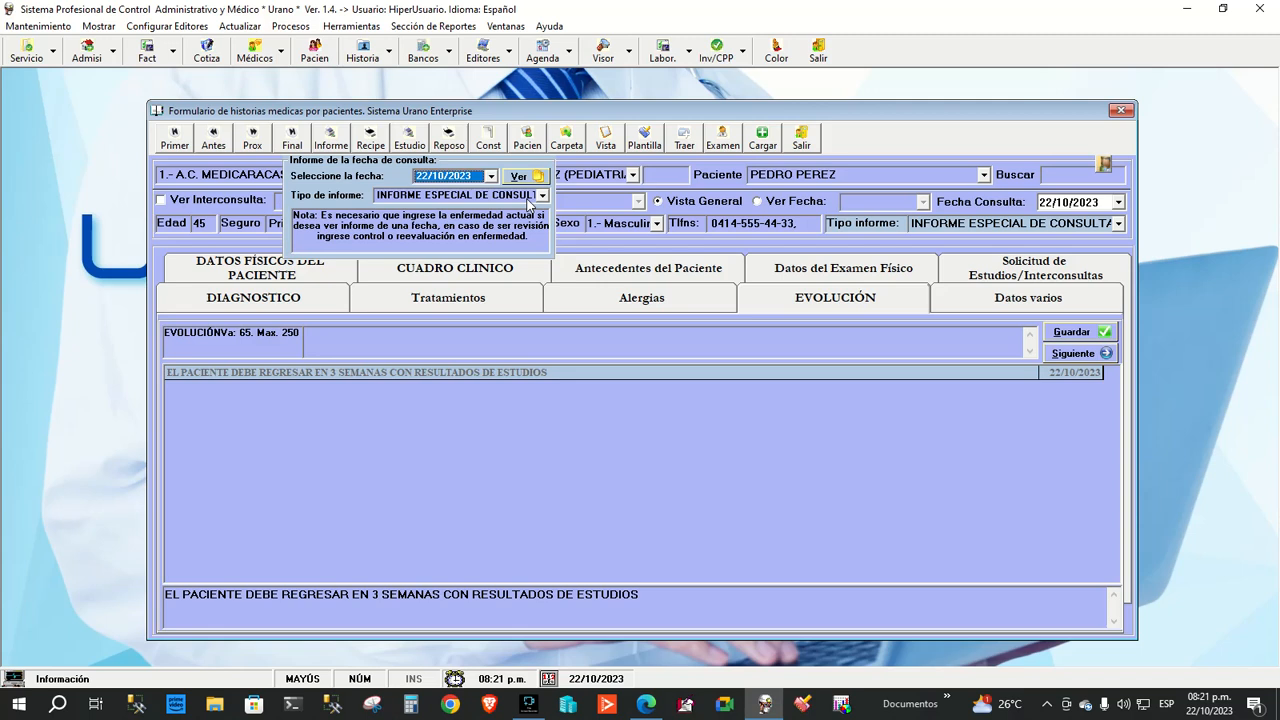
{"action": "left_click", "coordinate": [524, 180]}
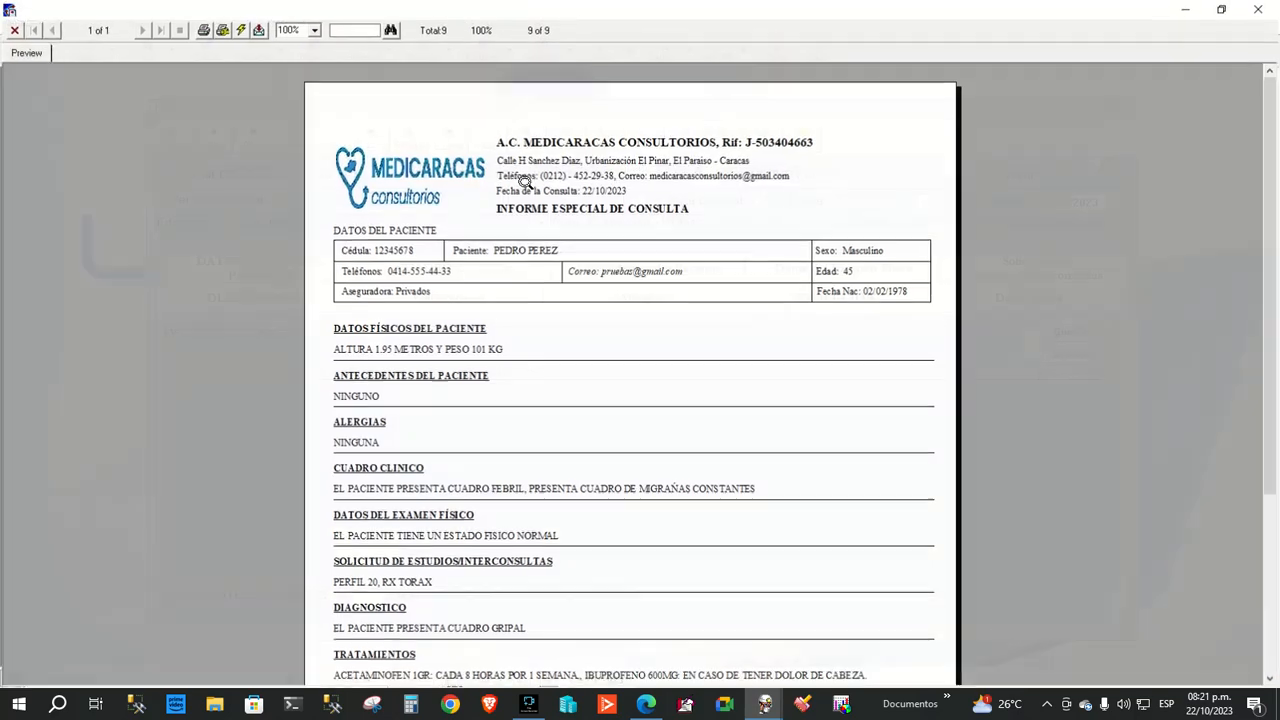
{"action": "left_click_drag", "start_coordinate": [1277, 143], "coordinate": [1273, 242]}
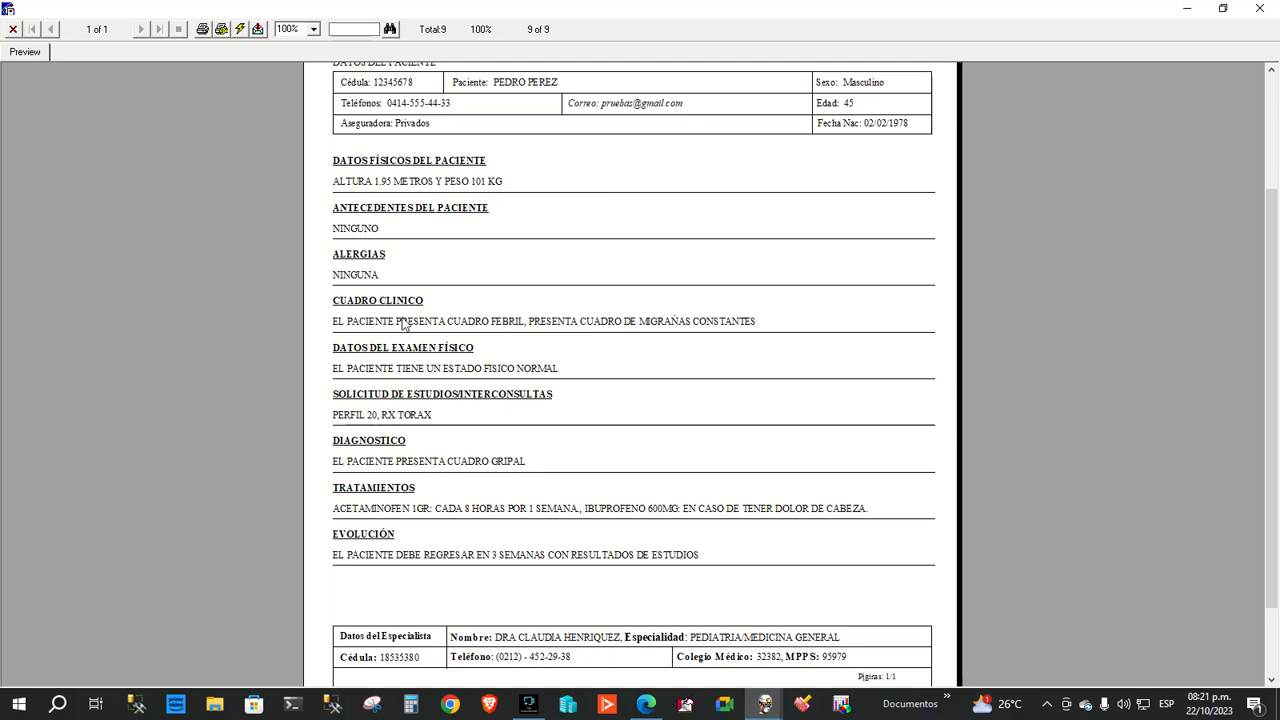
{"action": "scroll", "coordinate": [1271, 300], "scroll_direction": "up", "scroll_amount": 3}
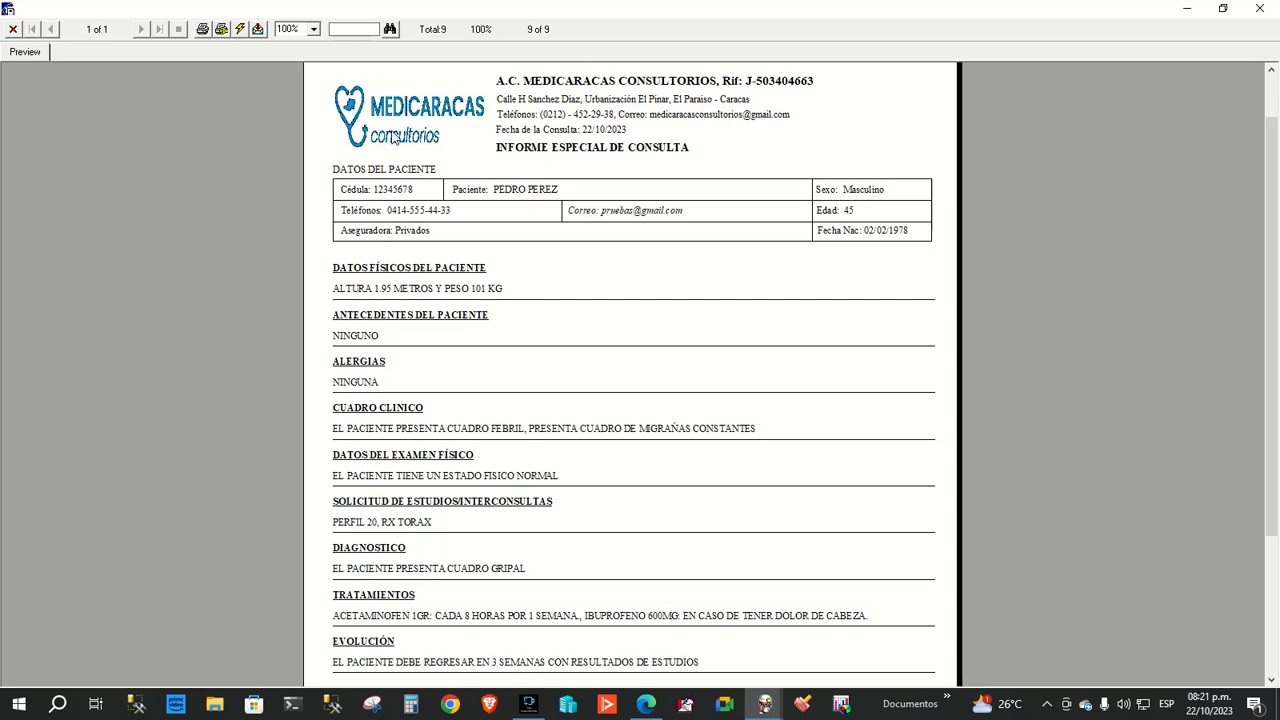
{"action": "scroll", "coordinate": [1277, 236], "scroll_direction": "down", "scroll_amount": 3}
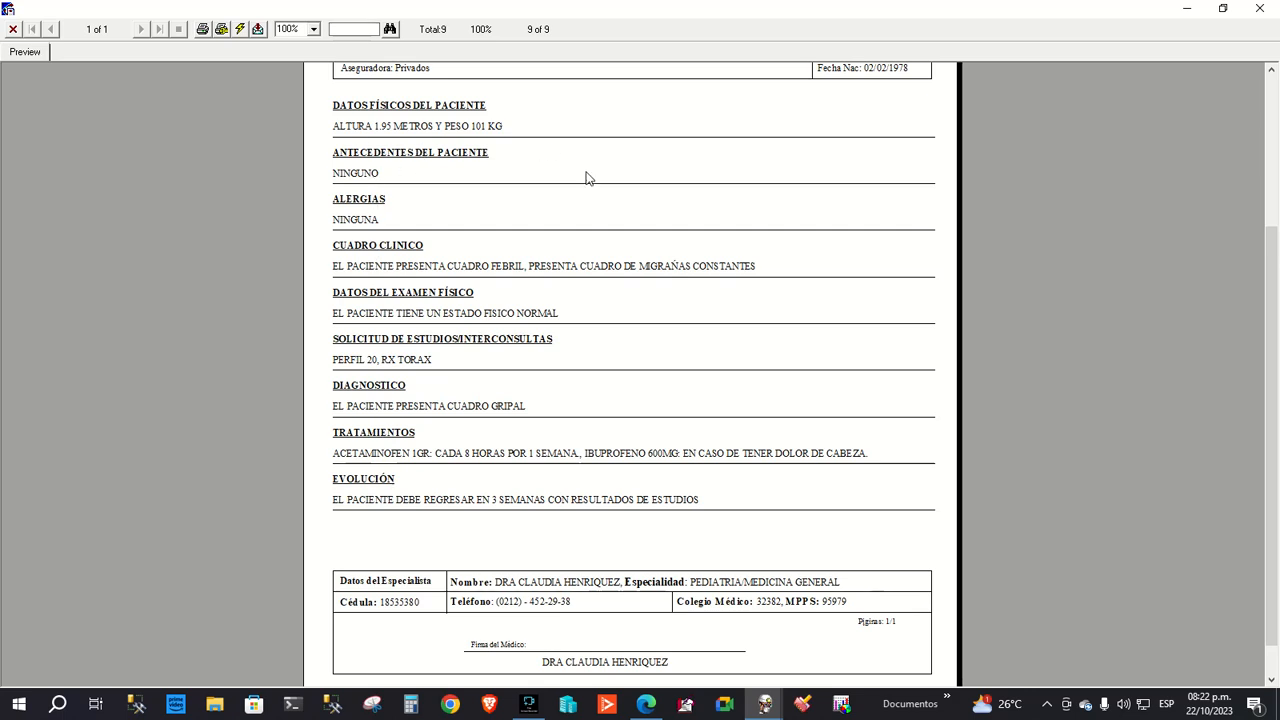
{"action": "scroll", "coordinate": [1270, 250], "scroll_direction": "down", "scroll_amount": 1}
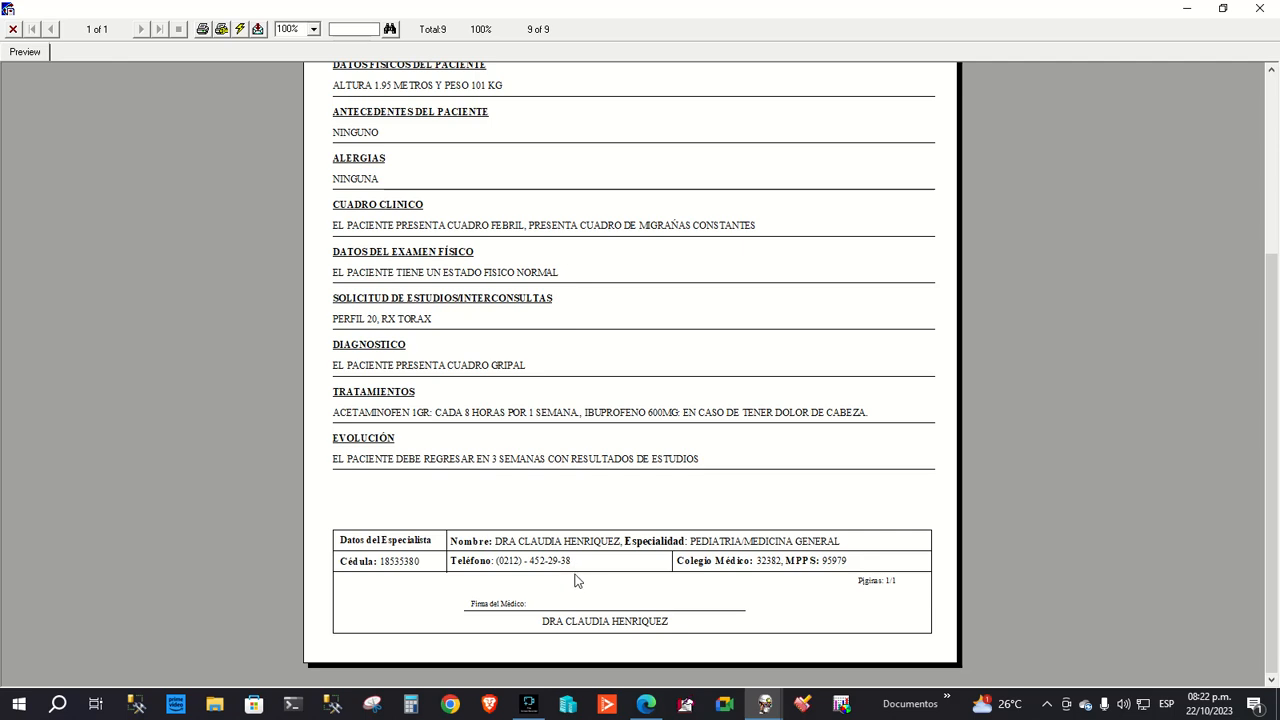
{"action": "left_click_drag", "start_coordinate": [1272, 312], "coordinate": [1256, 75]}
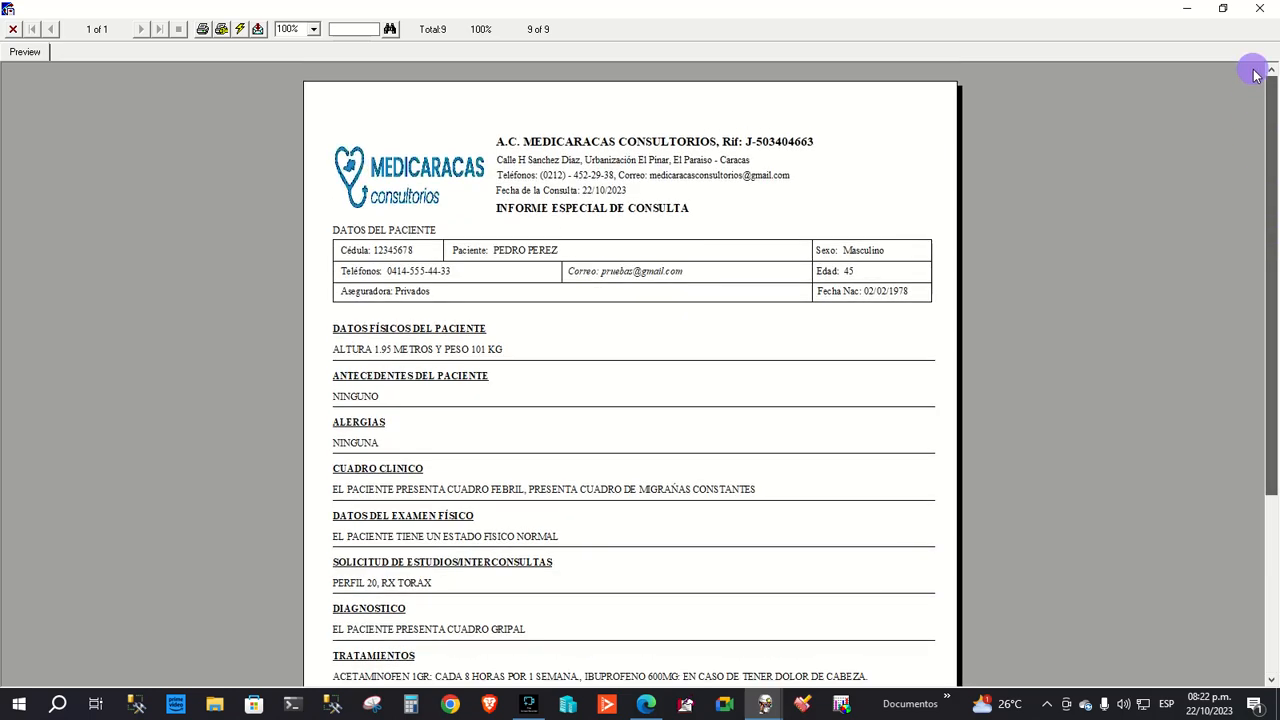
{"action": "left_click", "coordinate": [13, 29]}
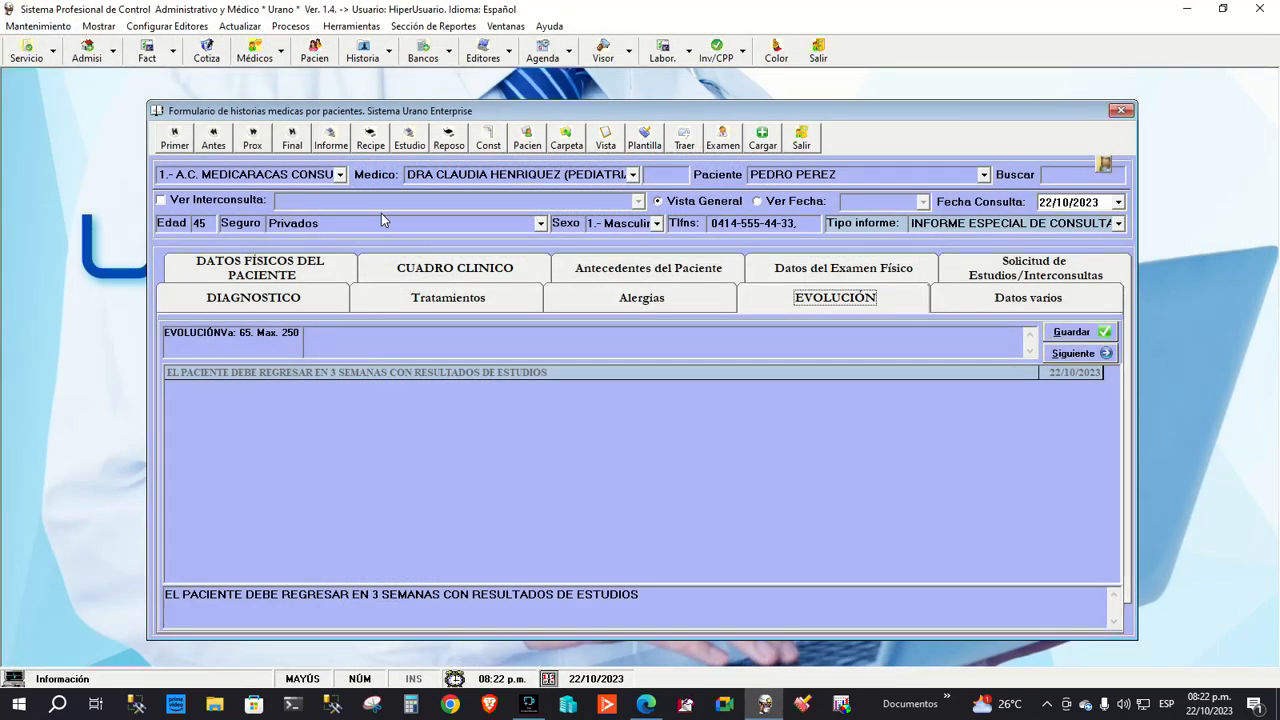
Open the report options and check the consultation dates offered for the INFORME ESPECIAL DE CONSULTA
{"action": "left_click", "coordinate": [331, 139]}
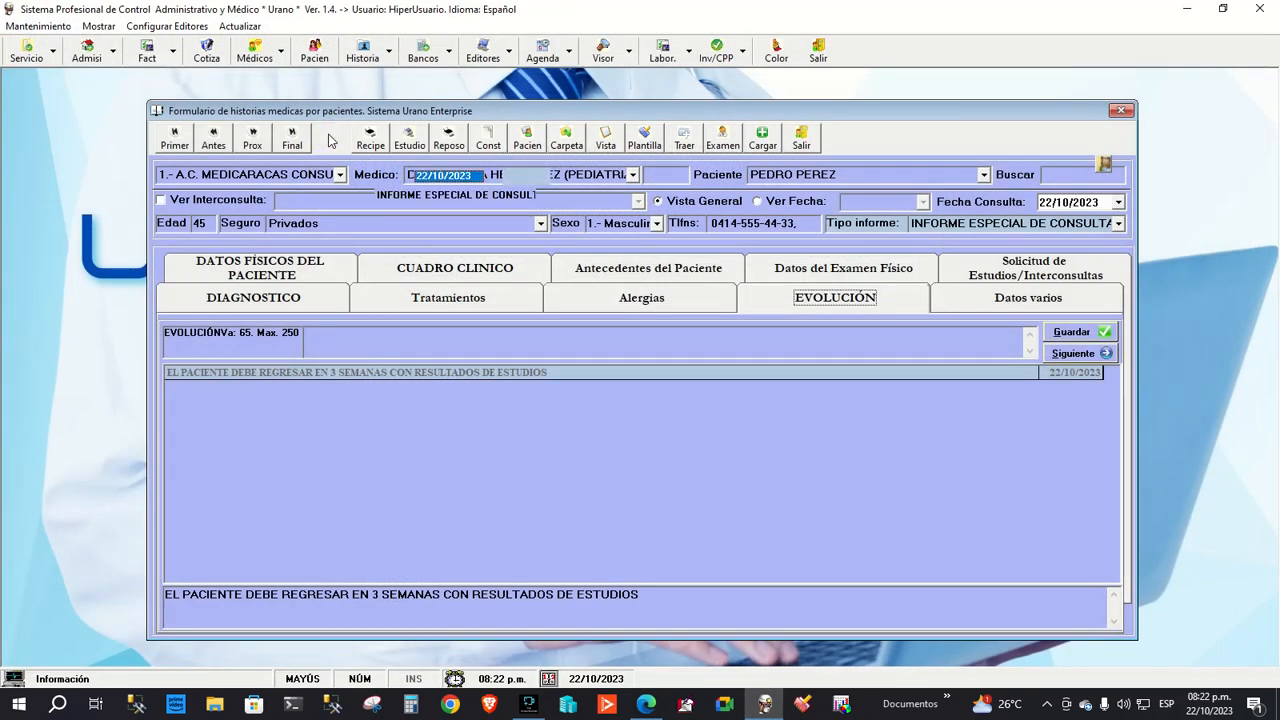
{"action": "left_click", "coordinate": [442, 177]}
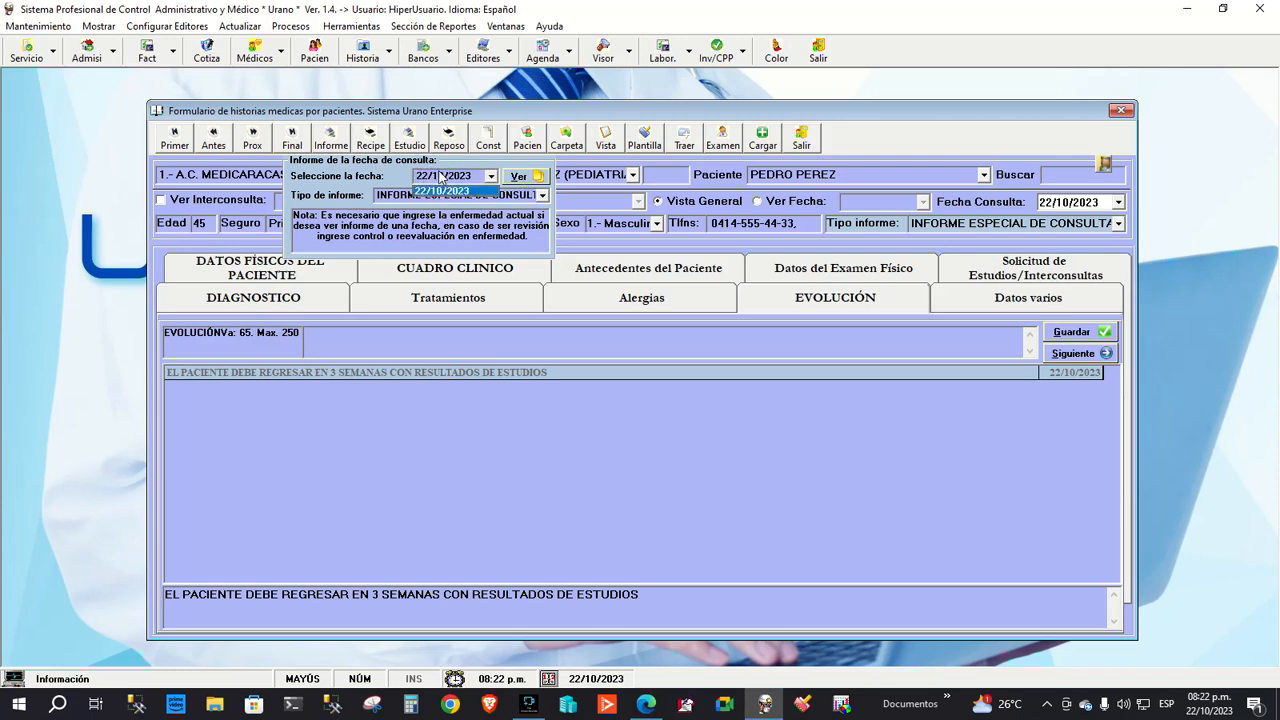
{"action": "left_click", "coordinate": [437, 174]}
{"action": "left_click", "coordinate": [436, 178]}
{"action": "left_click", "coordinate": [431, 181]}
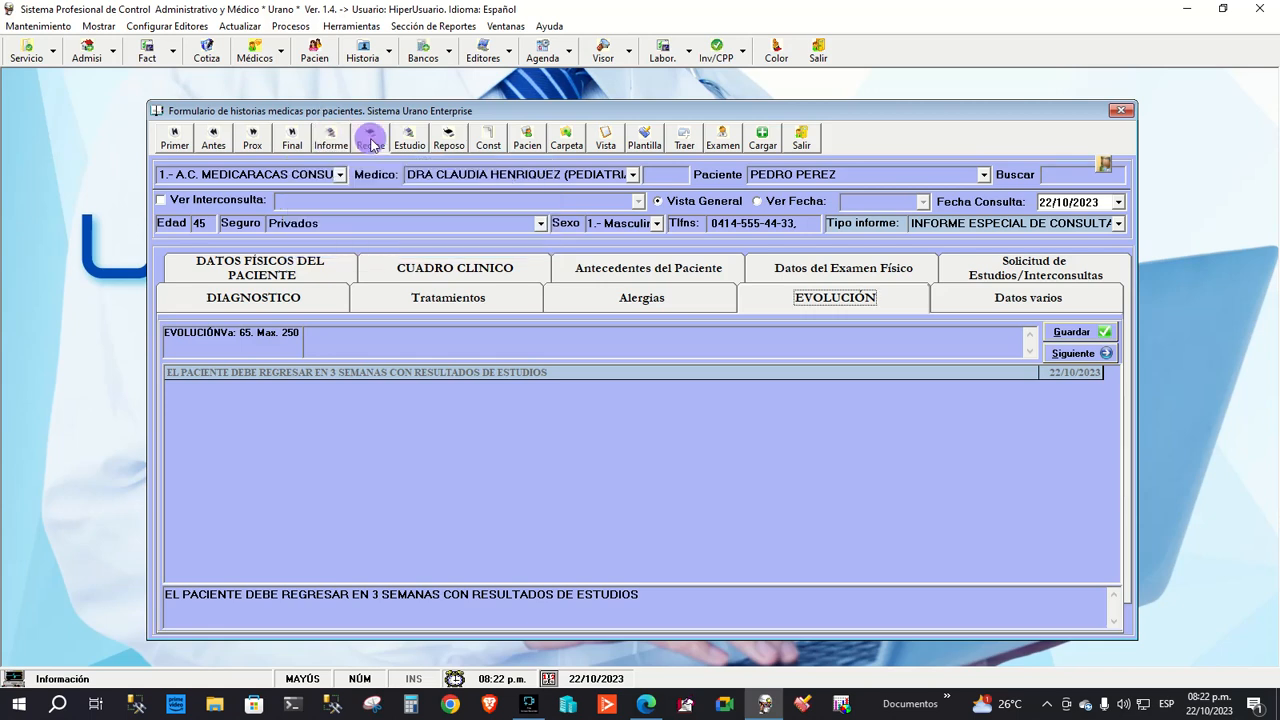
Preview the patient's prescription with its medical indications, look it over and close the preview
{"action": "mouse_move", "coordinate": [372, 145]}
{"action": "left_click", "coordinate": [512, 176]}
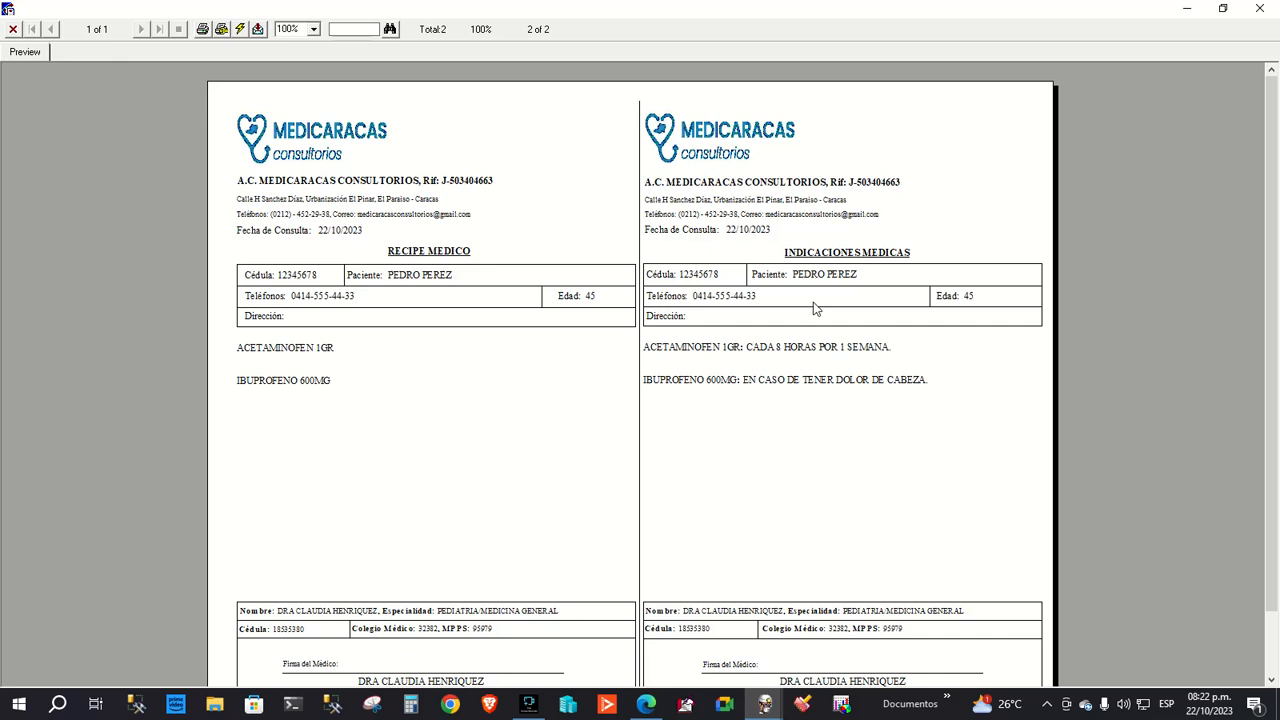
{"action": "mouse_move", "coordinate": [1273, 338]}
{"action": "left_mouse_down"}
{"action": "mouse_move", "coordinate": [1272, 405]}
{"action": "mouse_move", "coordinate": [1273, 335]}
{"action": "left_mouse_up"}
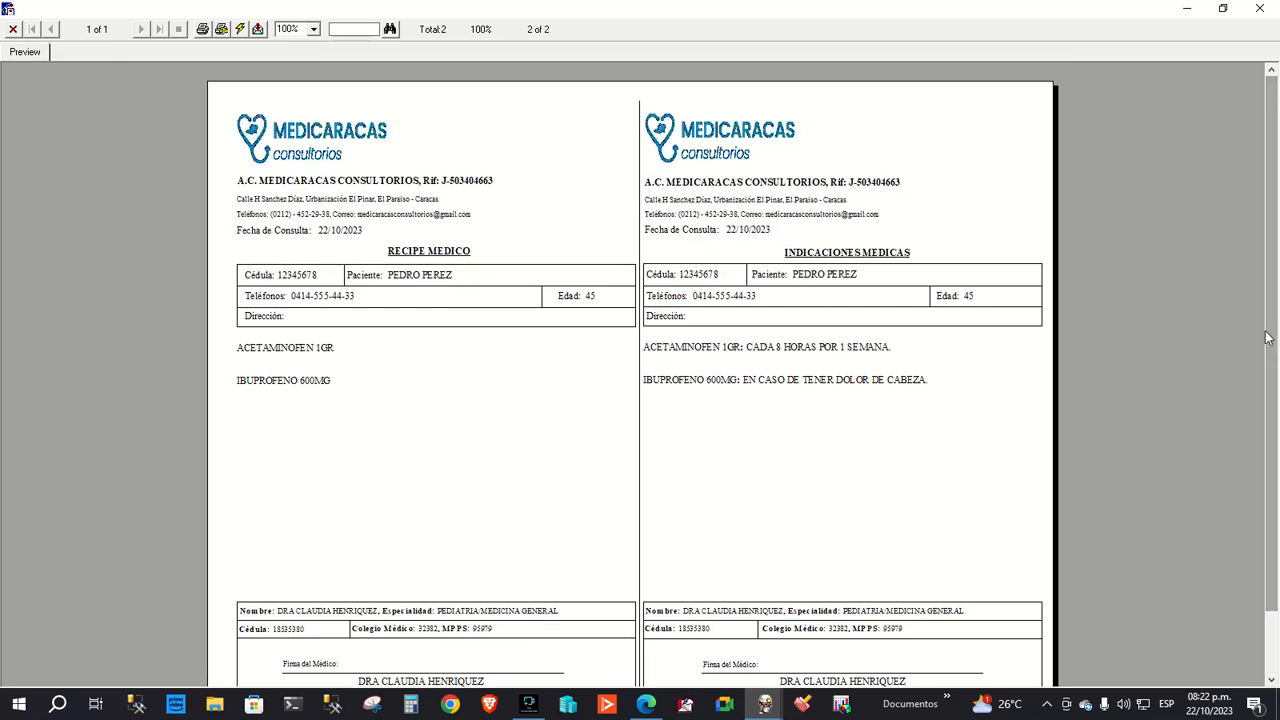
{"action": "left_click", "coordinate": [13, 30]}
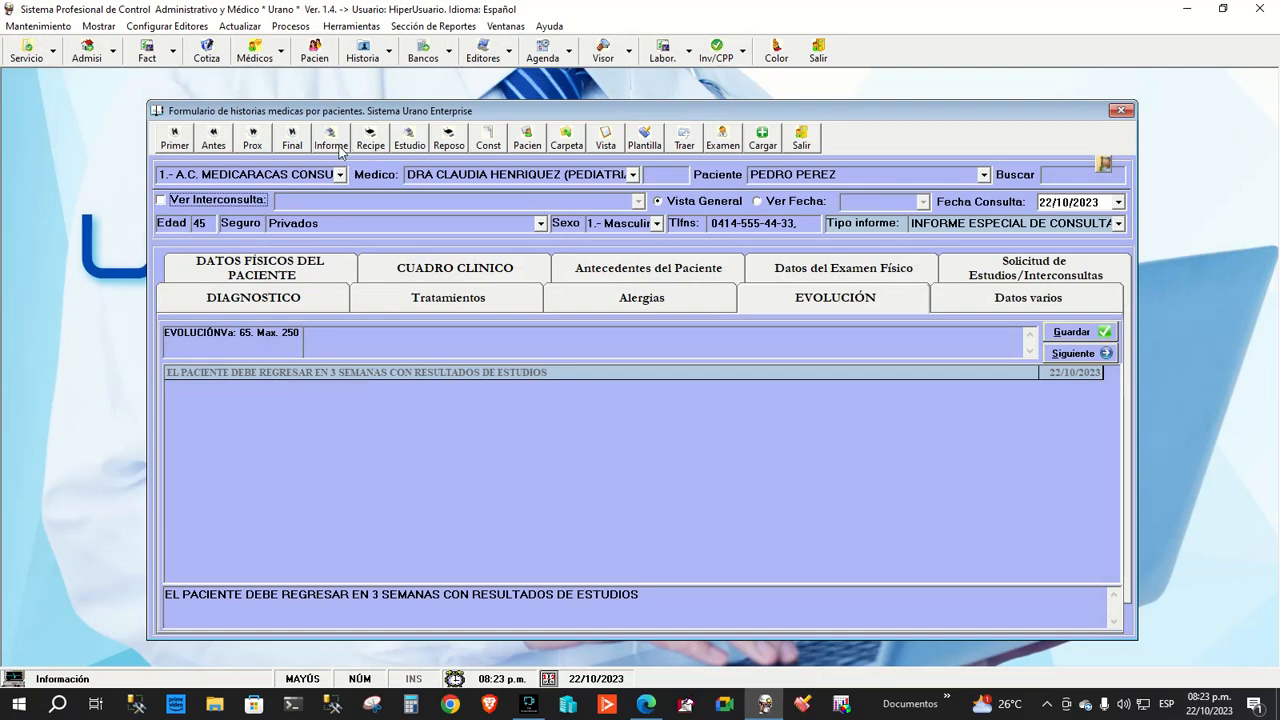
Preview the patient's request for studies and interconsultations, dismiss the chat notification and close the preview
{"action": "left_click", "coordinate": [409, 138]}
{"action": "left_click", "coordinate": [522, 176]}
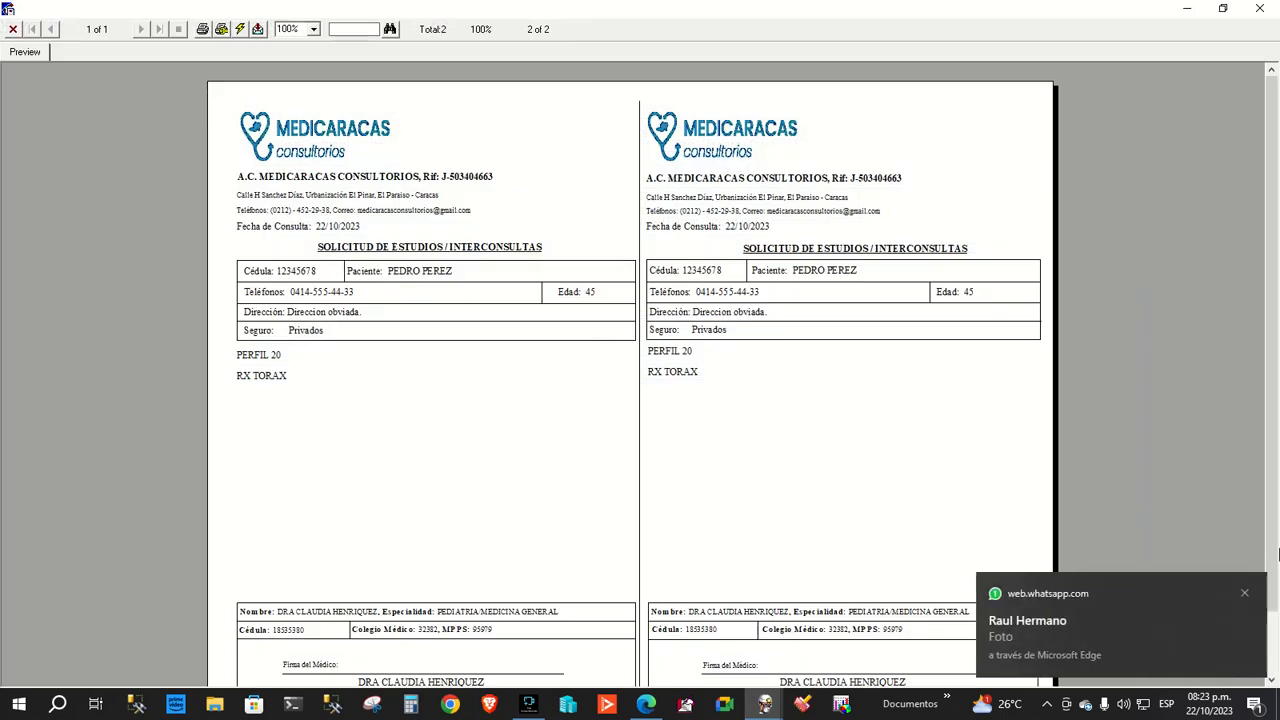
{"action": "left_click", "coordinate": [1244, 593]}
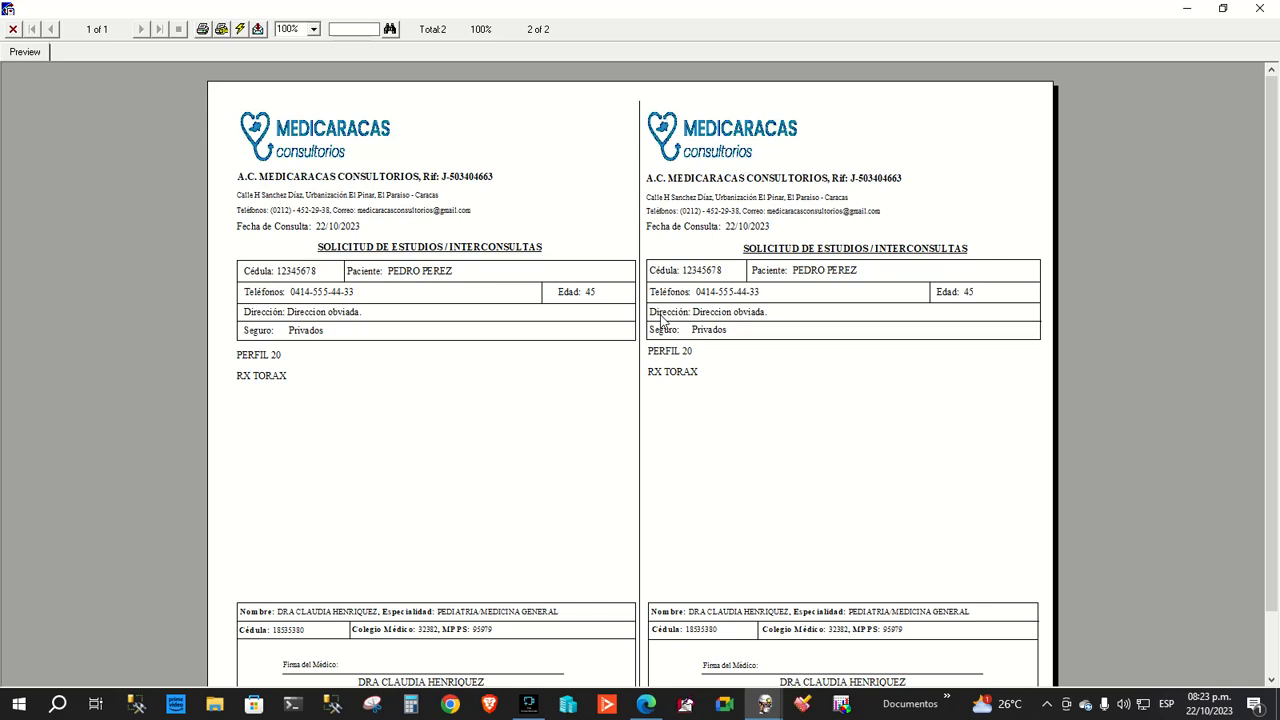
{"action": "left_click", "coordinate": [17, 33]}
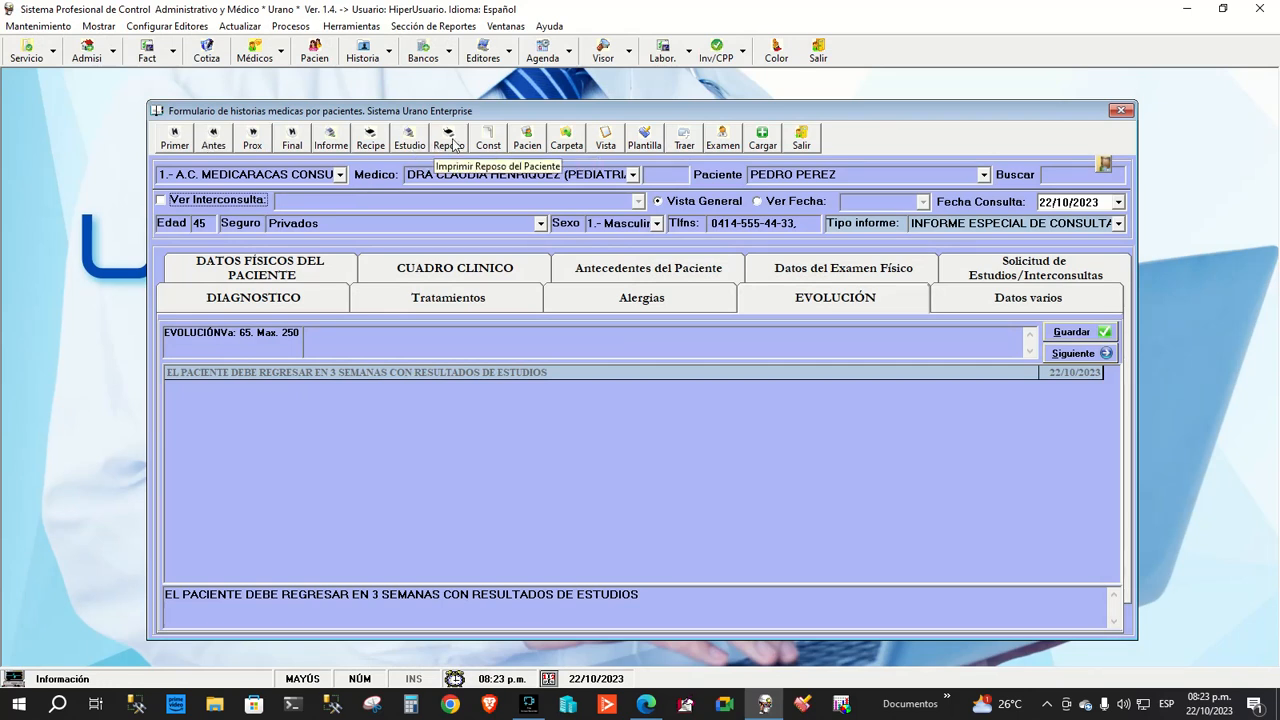
Preview a 3-day rest certificate for the 22/10/2023 diagnosis, review it down to the doctor's signature and close it
{"action": "left_click", "coordinate": [450, 140]}
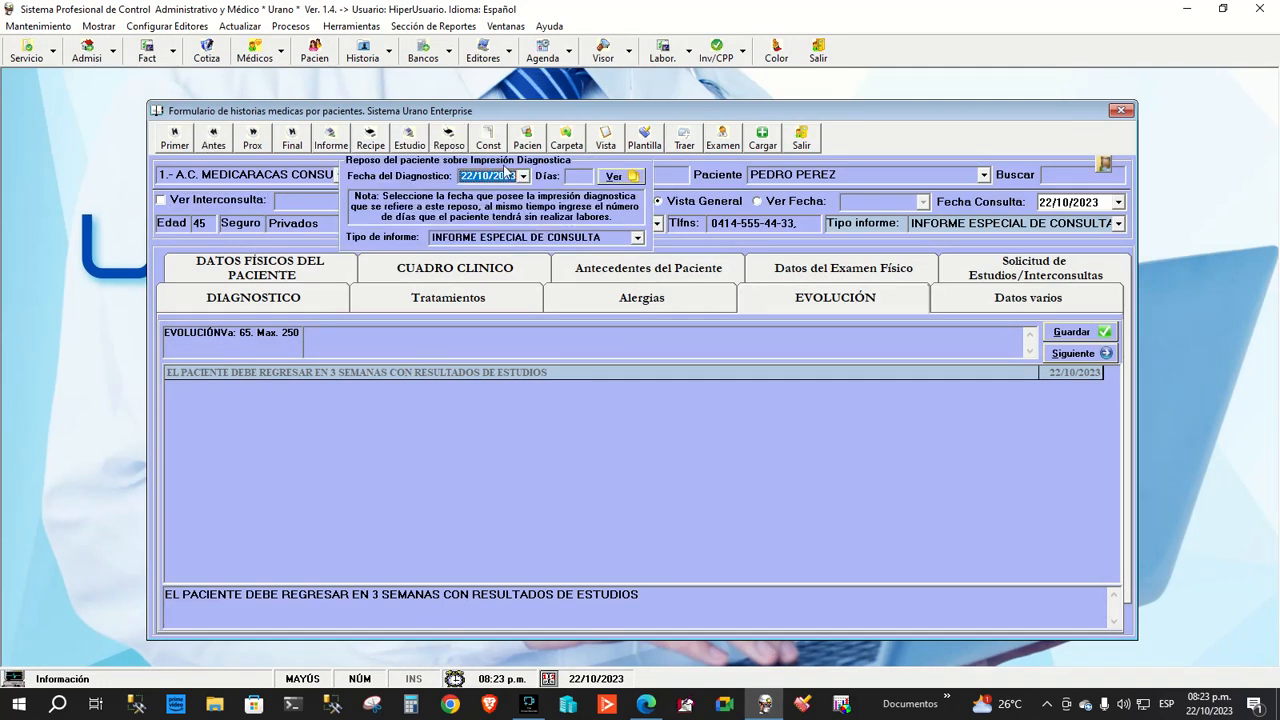
{"action": "left_click", "coordinate": [578, 176]}
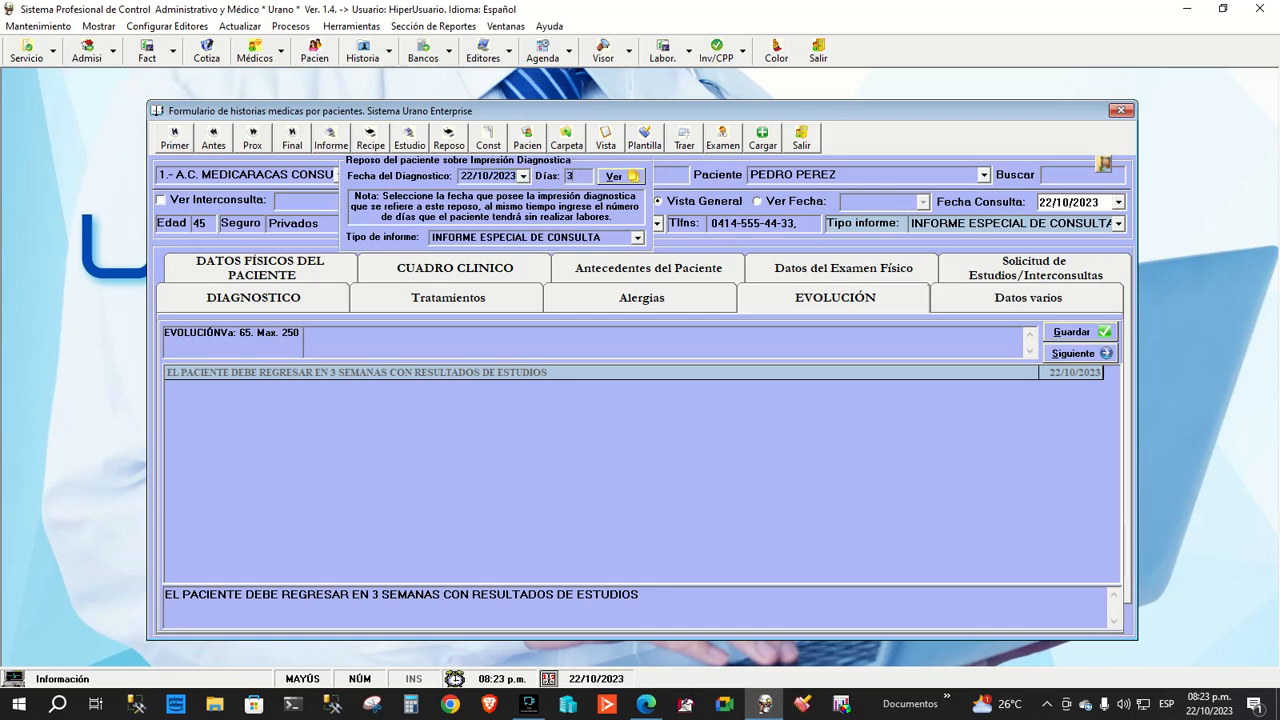
{"action": "type", "text": "3"}
{"action": "left_click", "coordinate": [614, 176]}
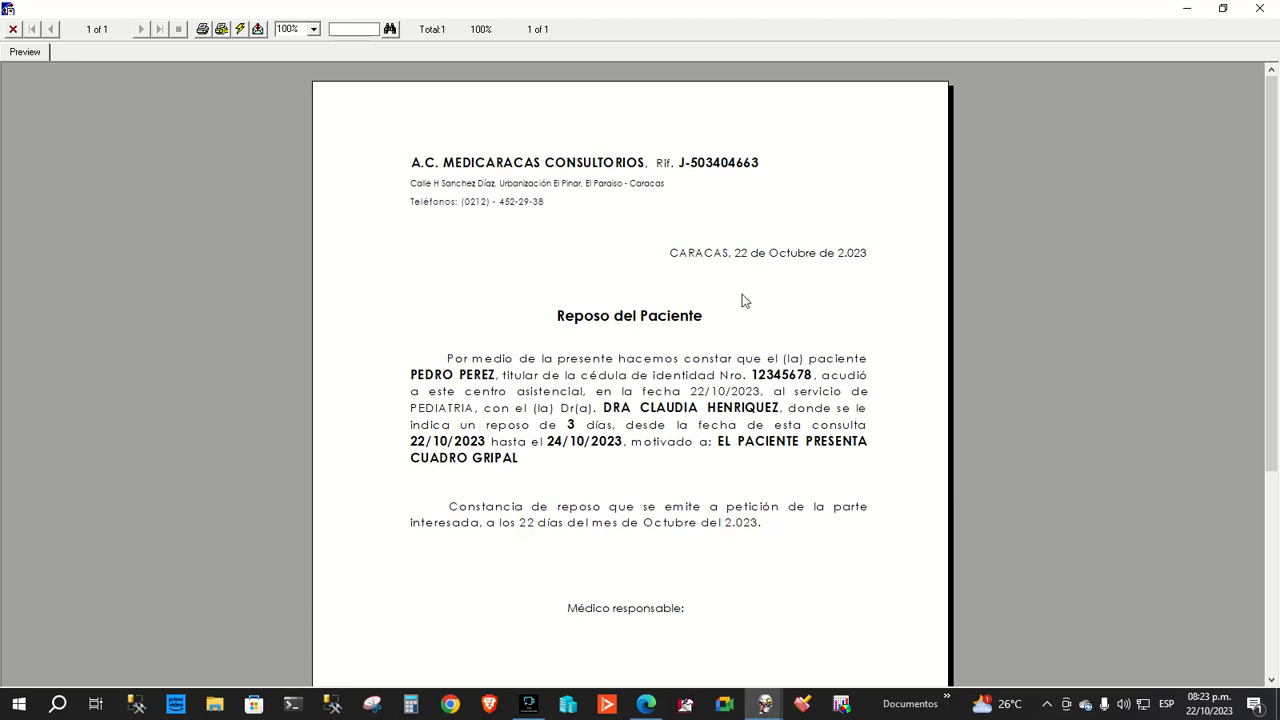
{"action": "left_click_drag", "start_coordinate": [1278, 285], "coordinate": [1261, 424]}
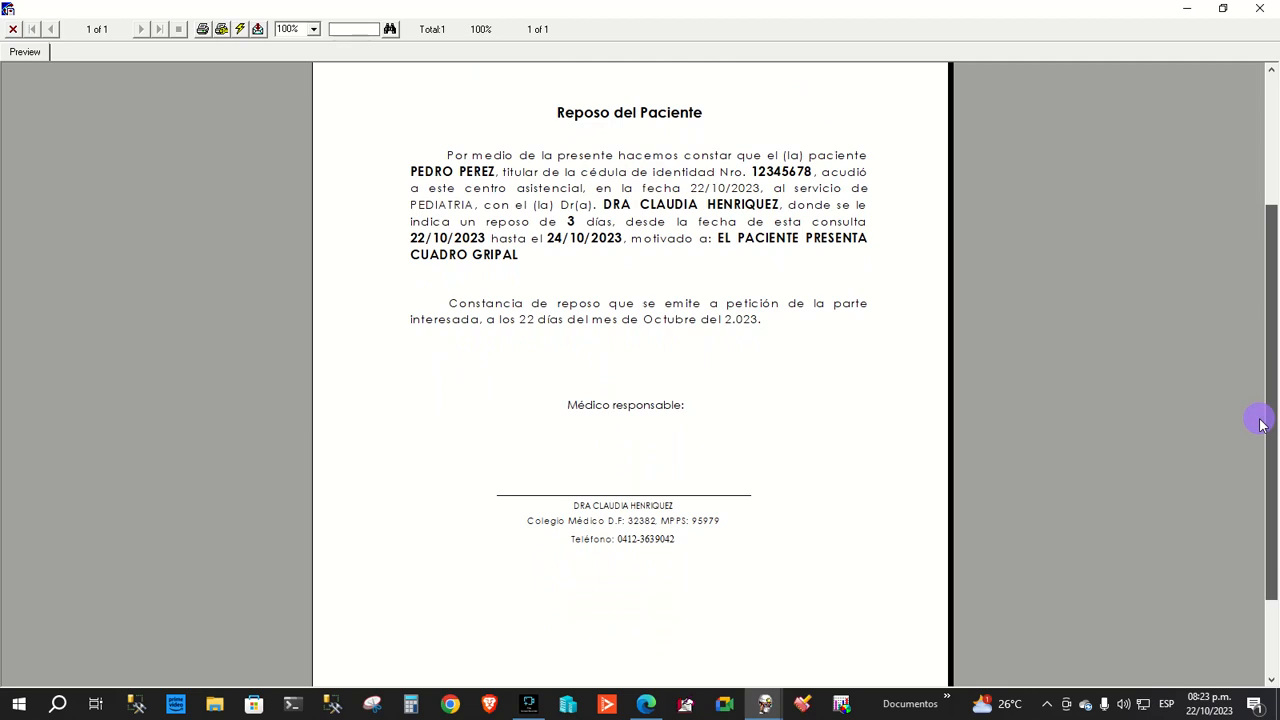
{"action": "left_click_drag", "start_coordinate": [1261, 424], "coordinate": [1272, 320]}
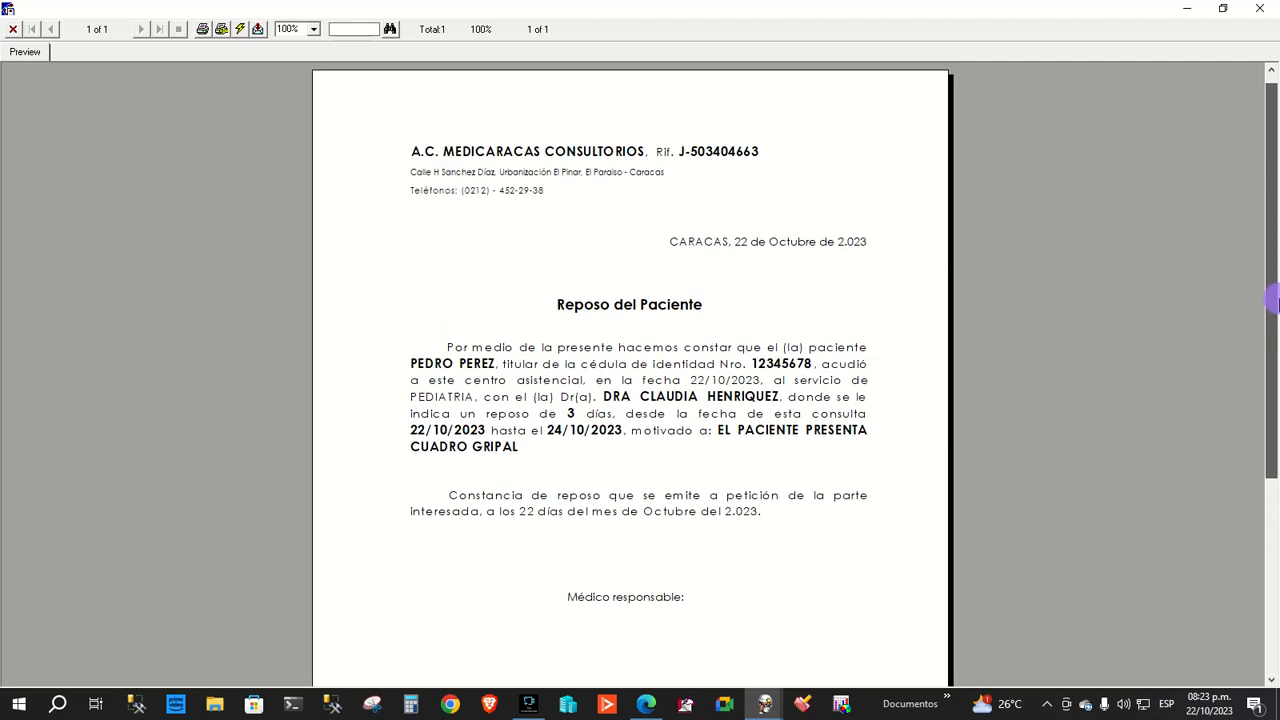
{"action": "left_click", "coordinate": [13, 29]}
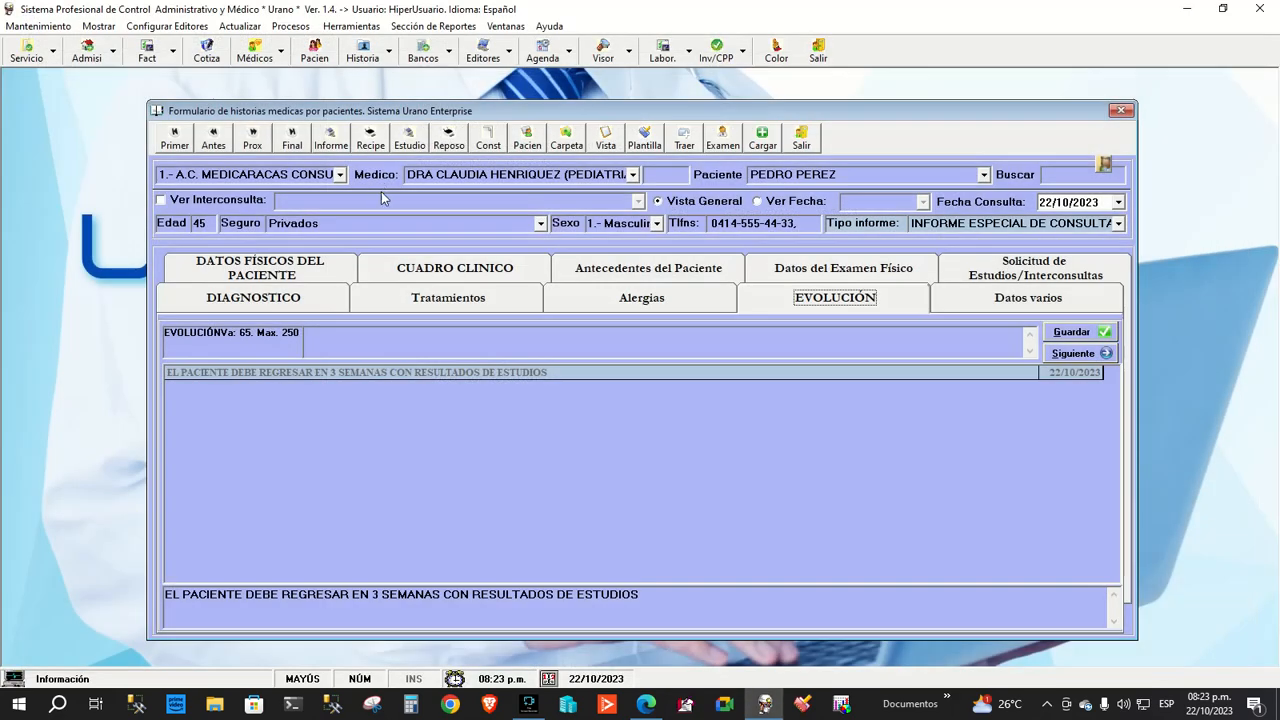
Preview the Constancia al Paciente and close it, and look at the patient's digitized file folder before closing the viewer
{"action": "left_click", "coordinate": [488, 138]}
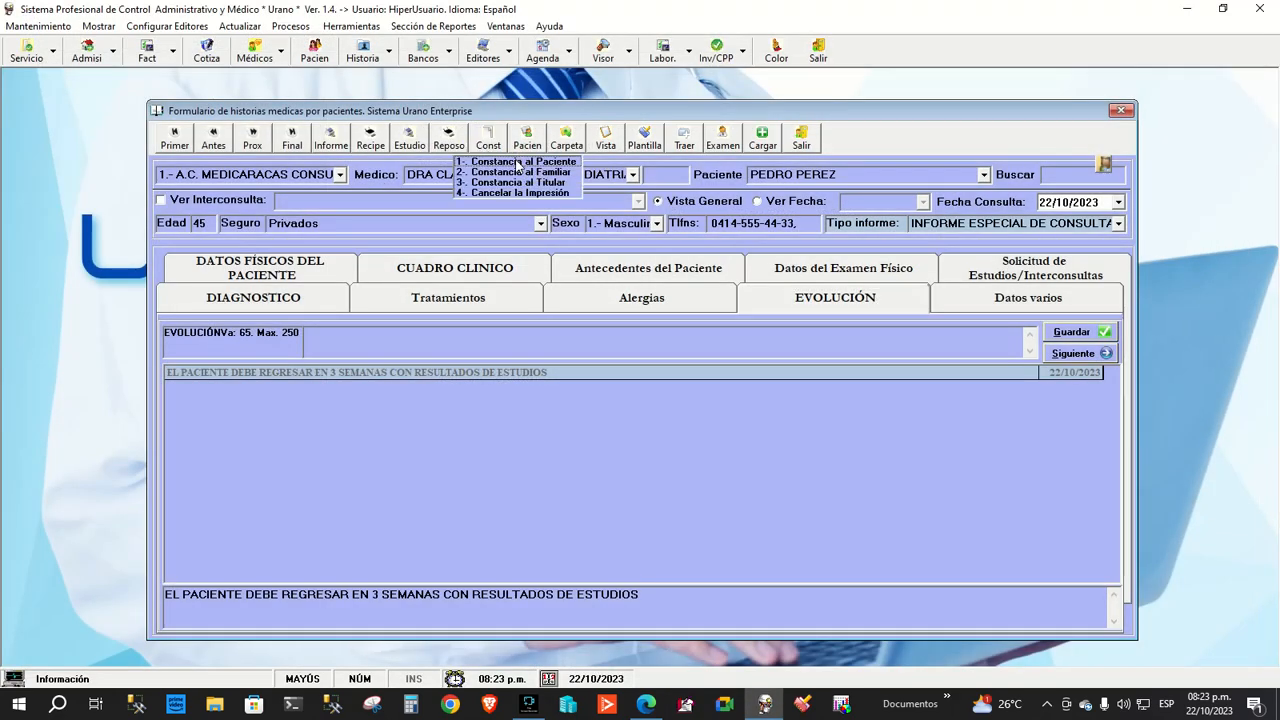
{"action": "left_click", "coordinate": [517, 163]}
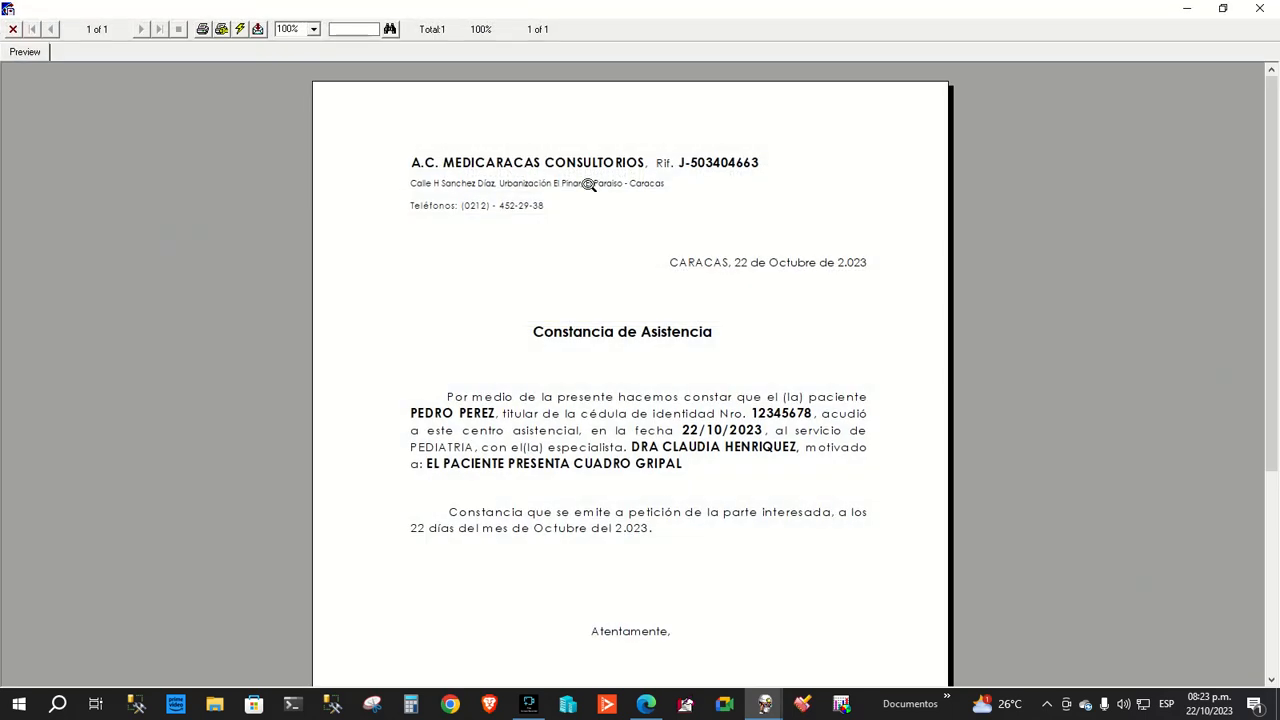
{"action": "mouse_move", "coordinate": [1271, 271]}
{"action": "left_mouse_down"}
{"action": "mouse_move", "coordinate": [1246, 423]}
{"action": "mouse_move", "coordinate": [1220, 294]}
{"action": "left_mouse_up"}
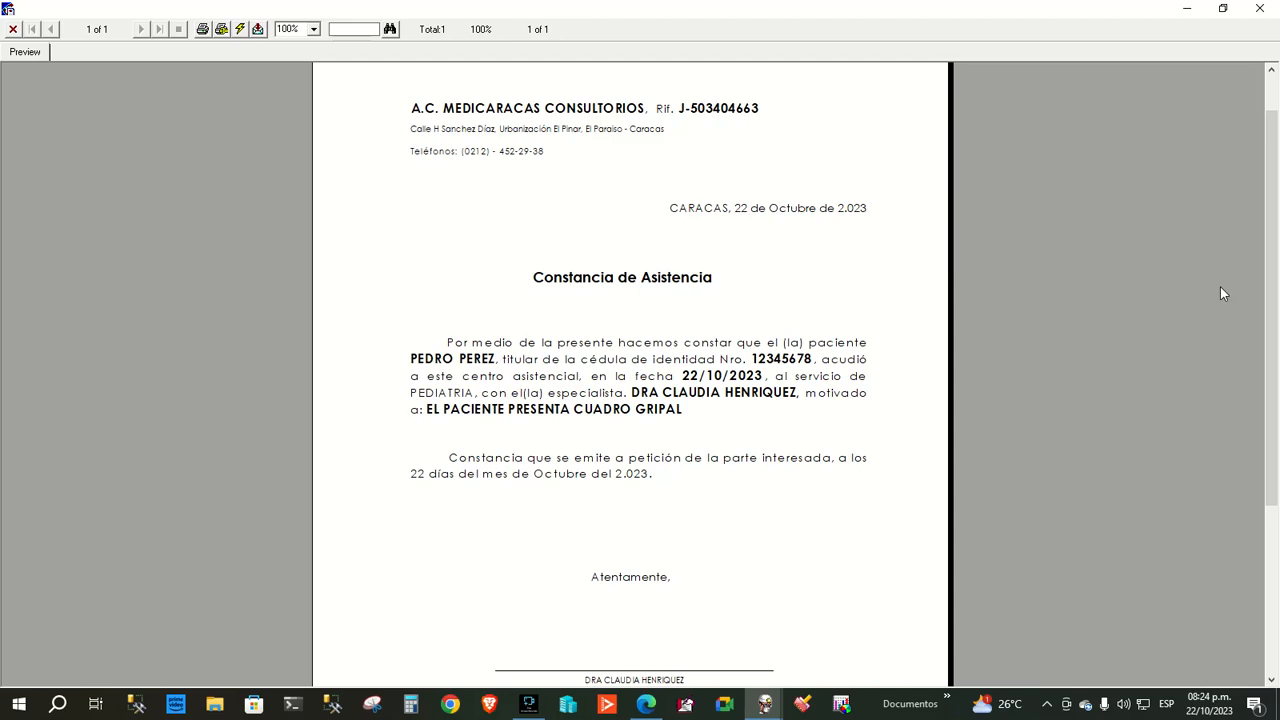
{"action": "left_click", "coordinate": [12, 30]}
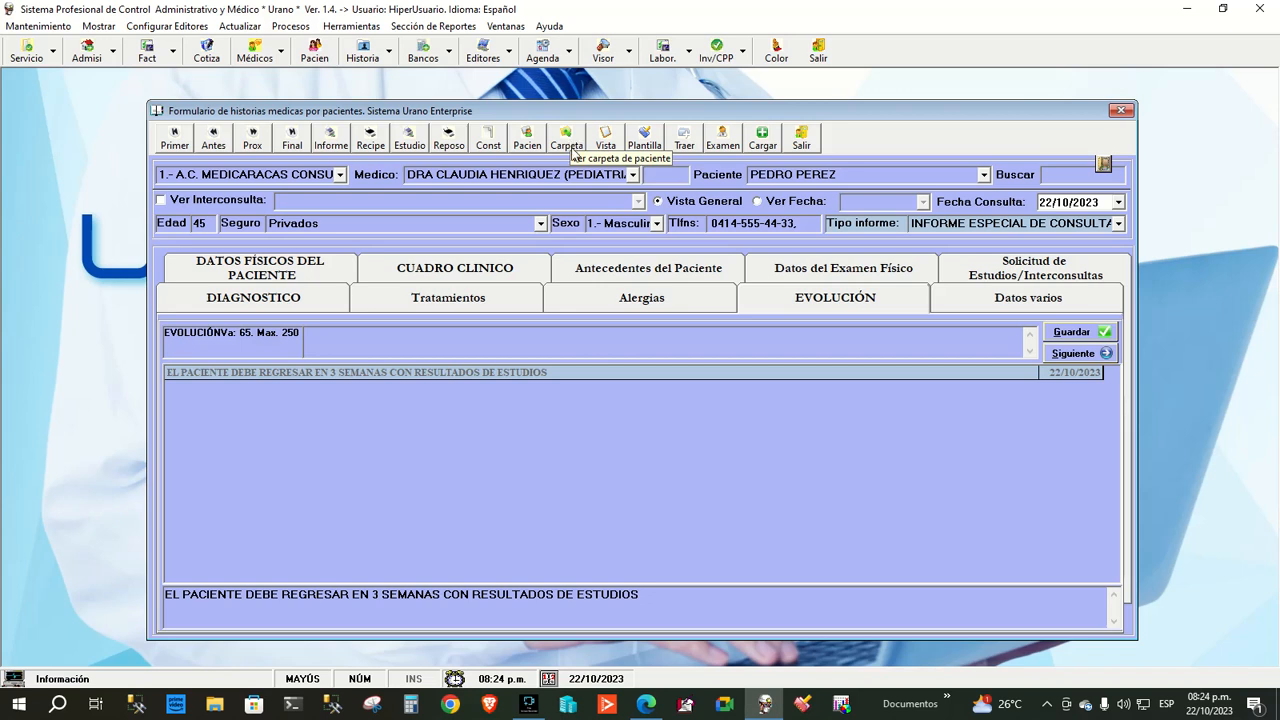
{"action": "left_click", "coordinate": [574, 150]}
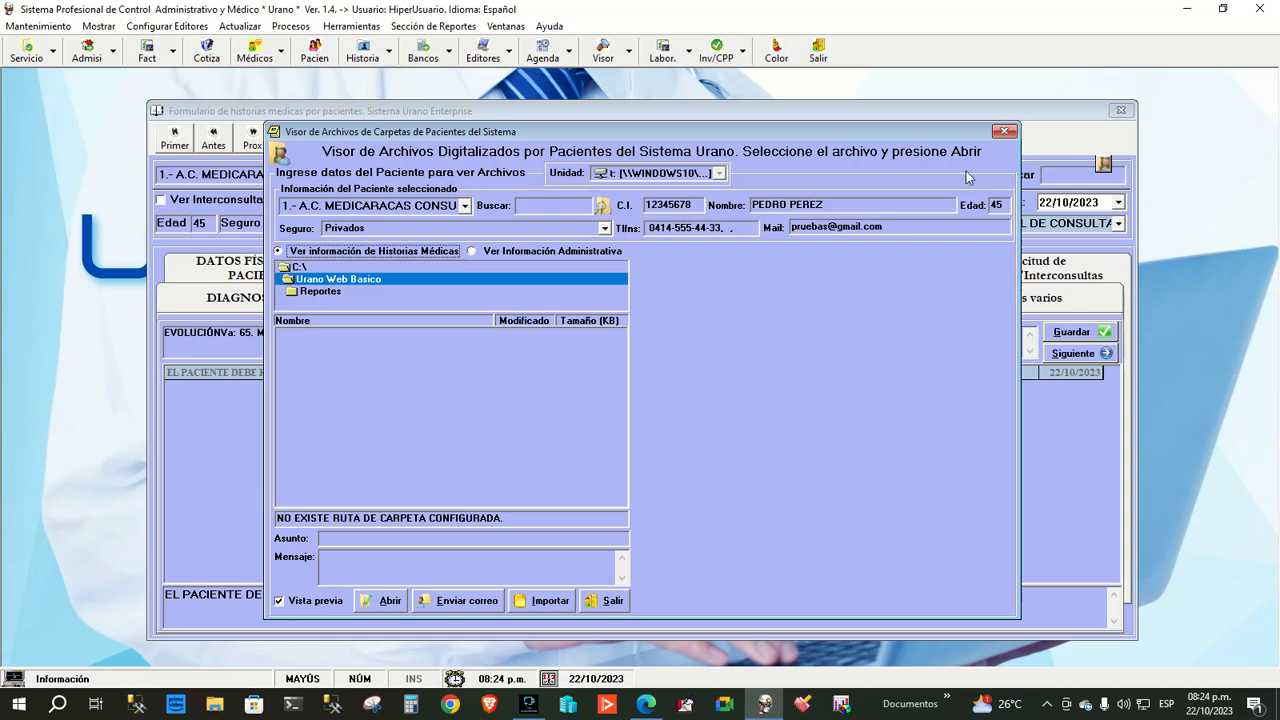
{"action": "left_click", "coordinate": [1004, 133]}
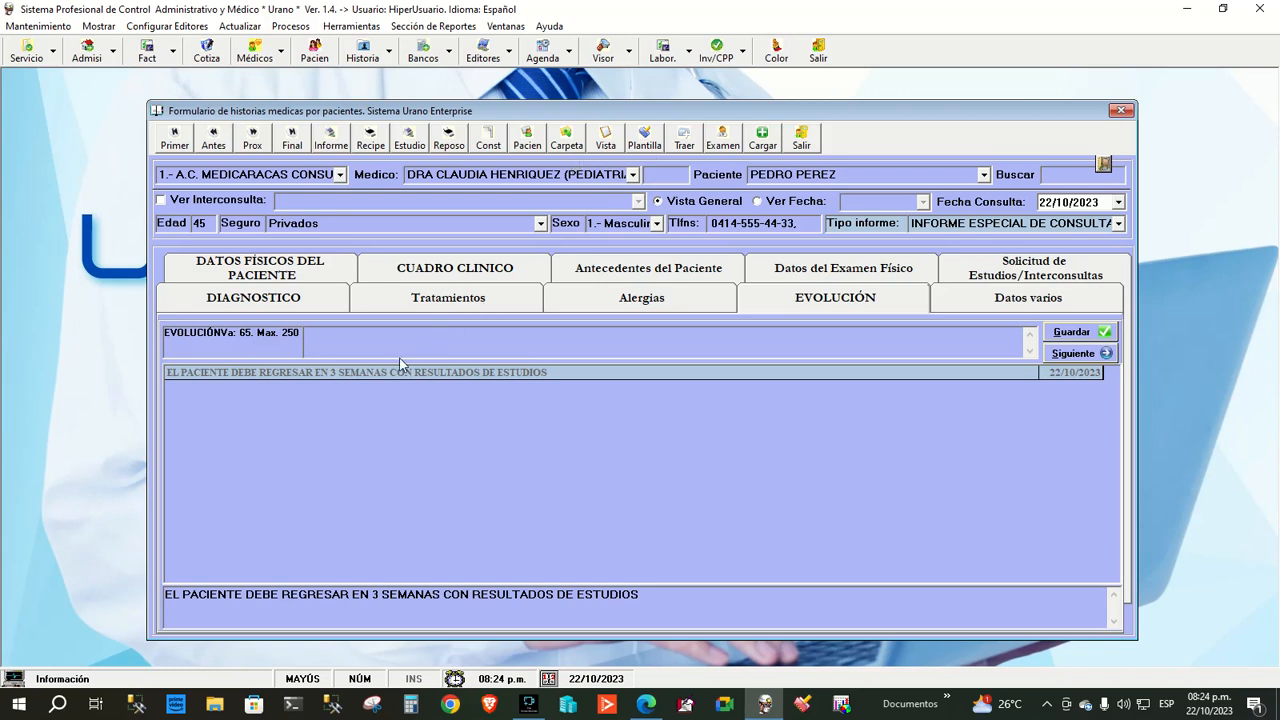
Switch the EVOLUCIÓN, Datos varios and DATOS FÍSICOS DEL PACIENTE entries between table and text view to compare current records with the logged ones
{"action": "left_click", "coordinate": [606, 142]}
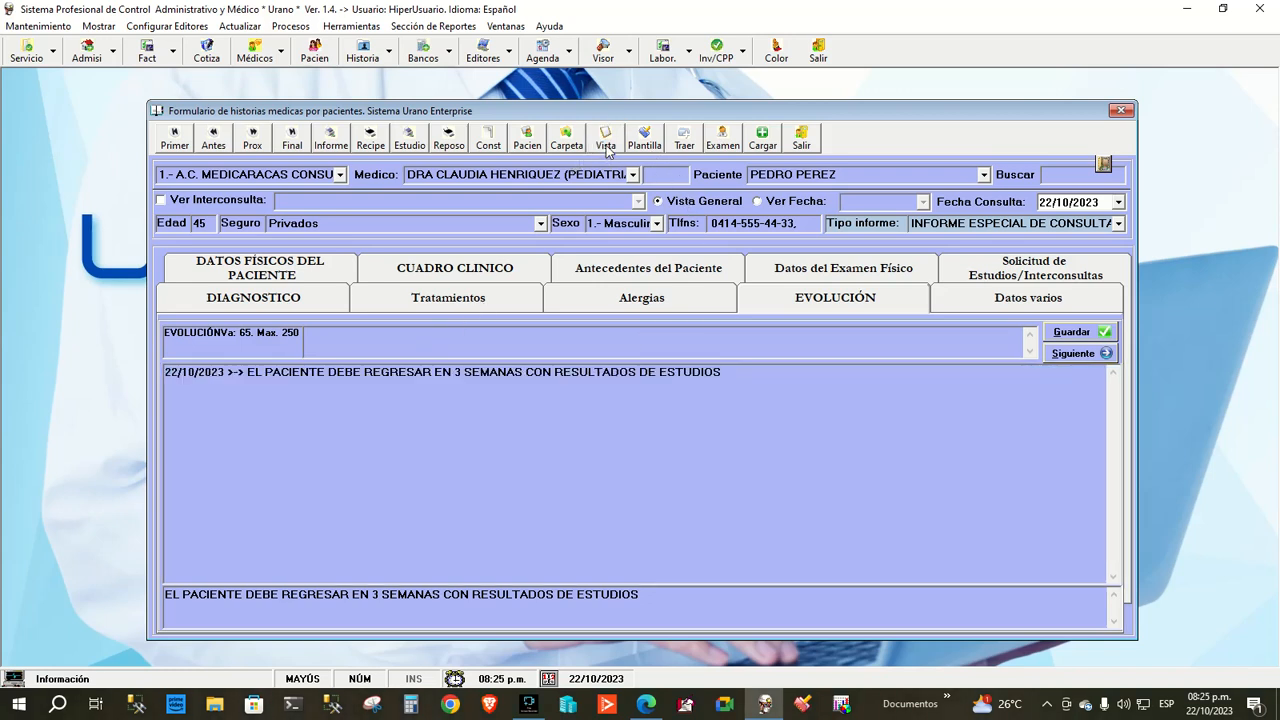
{"action": "left_click", "coordinate": [606, 142]}
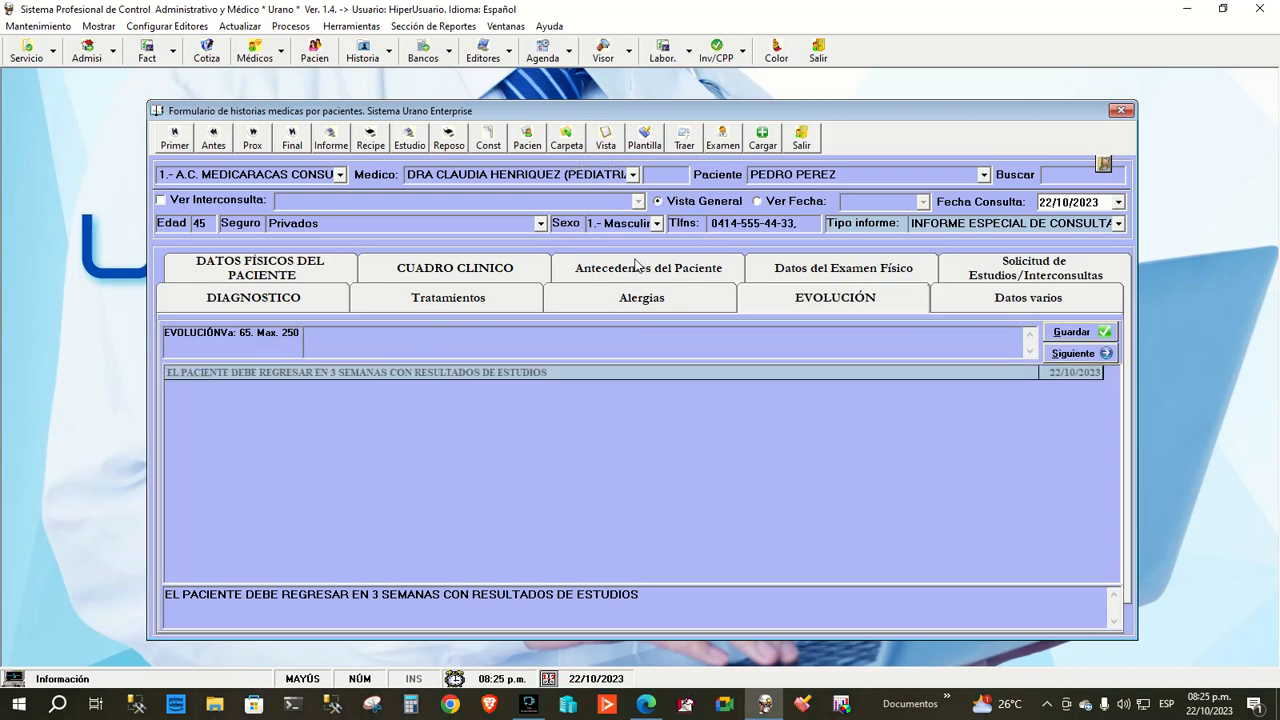
{"action": "left_click", "coordinate": [1074, 355]}
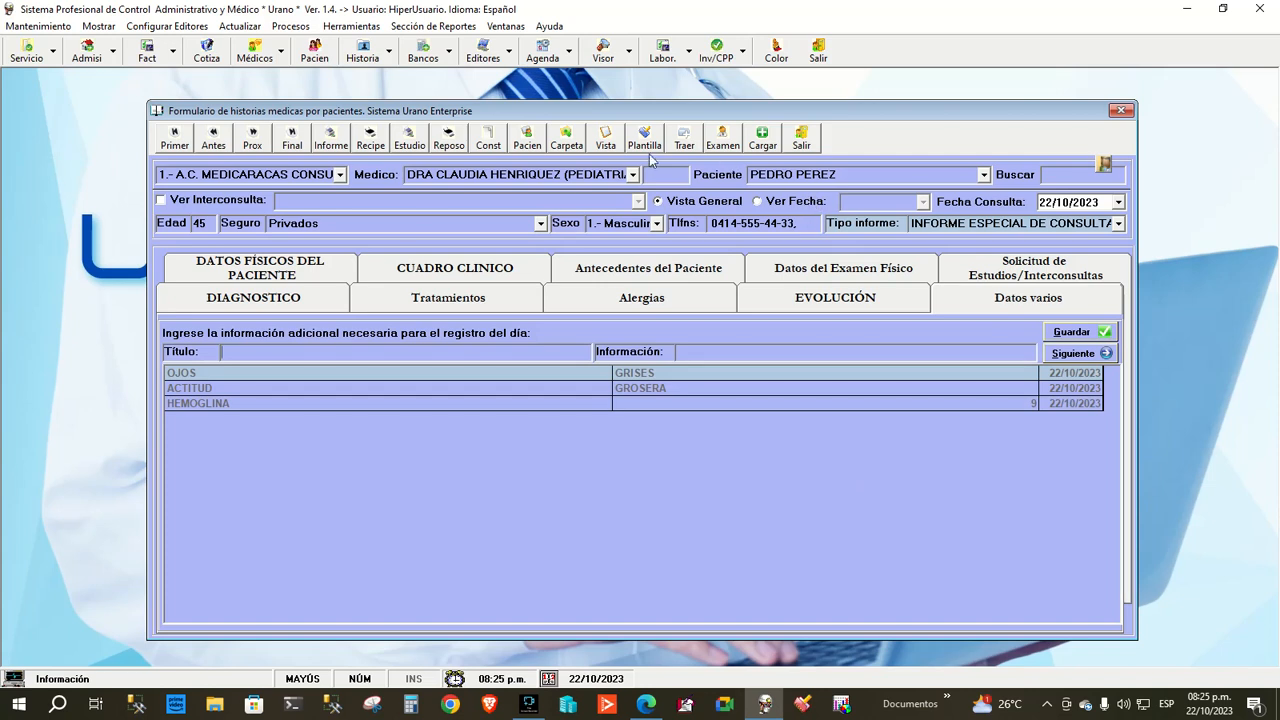
{"action": "left_click", "coordinate": [603, 138]}
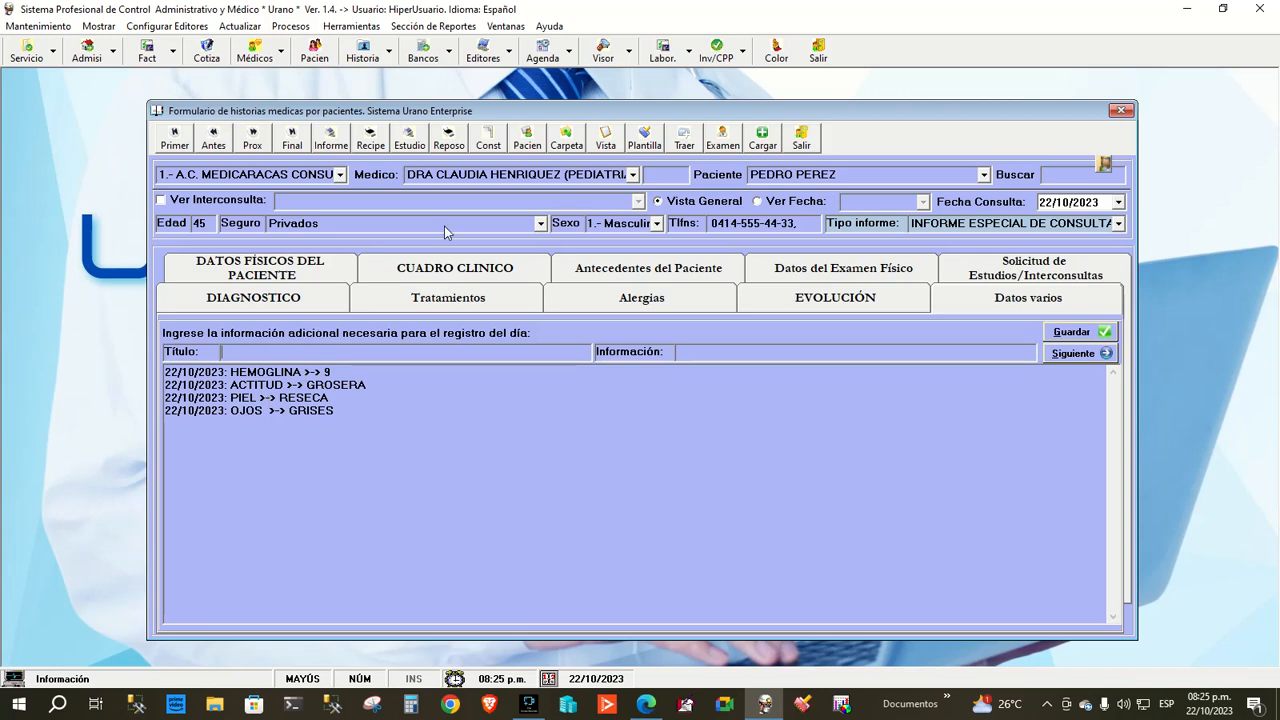
{"action": "left_click", "coordinate": [609, 137]}
{"action": "left_click", "coordinate": [609, 138]}
{"action": "left_click", "coordinate": [609, 137]}
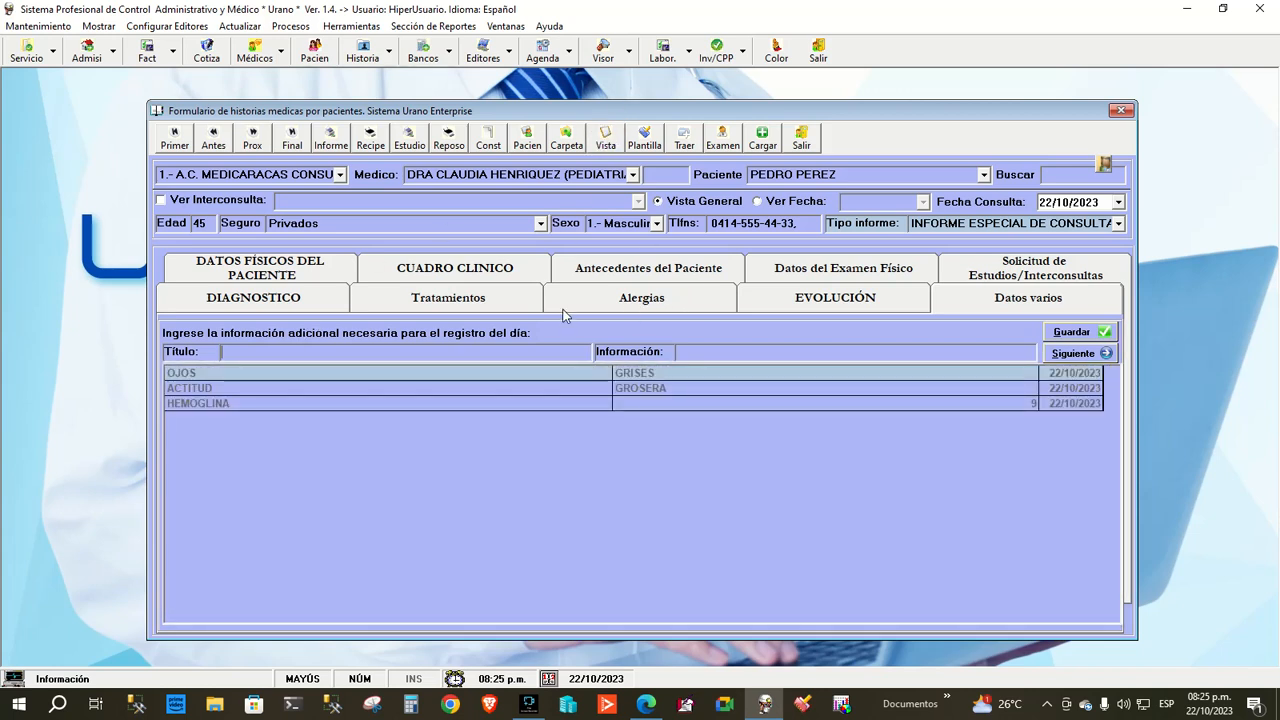
{"action": "left_click", "coordinate": [546, 387]}
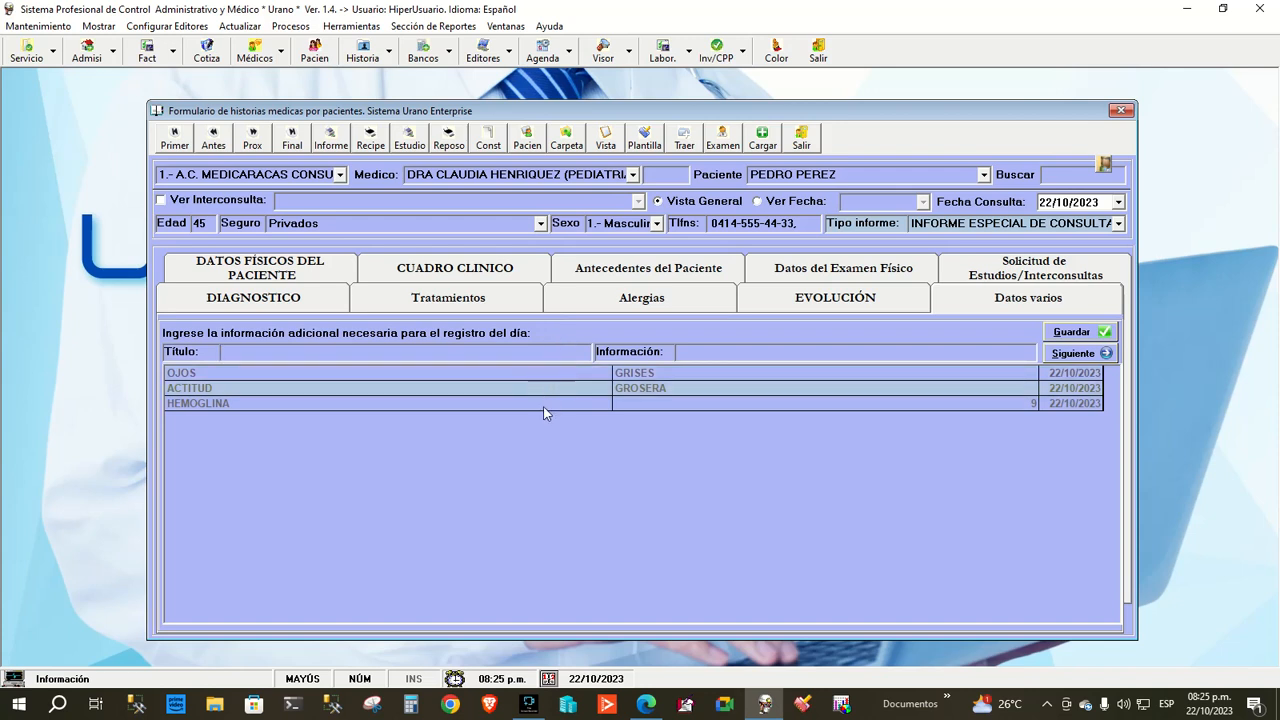
{"action": "left_click", "coordinate": [611, 141]}
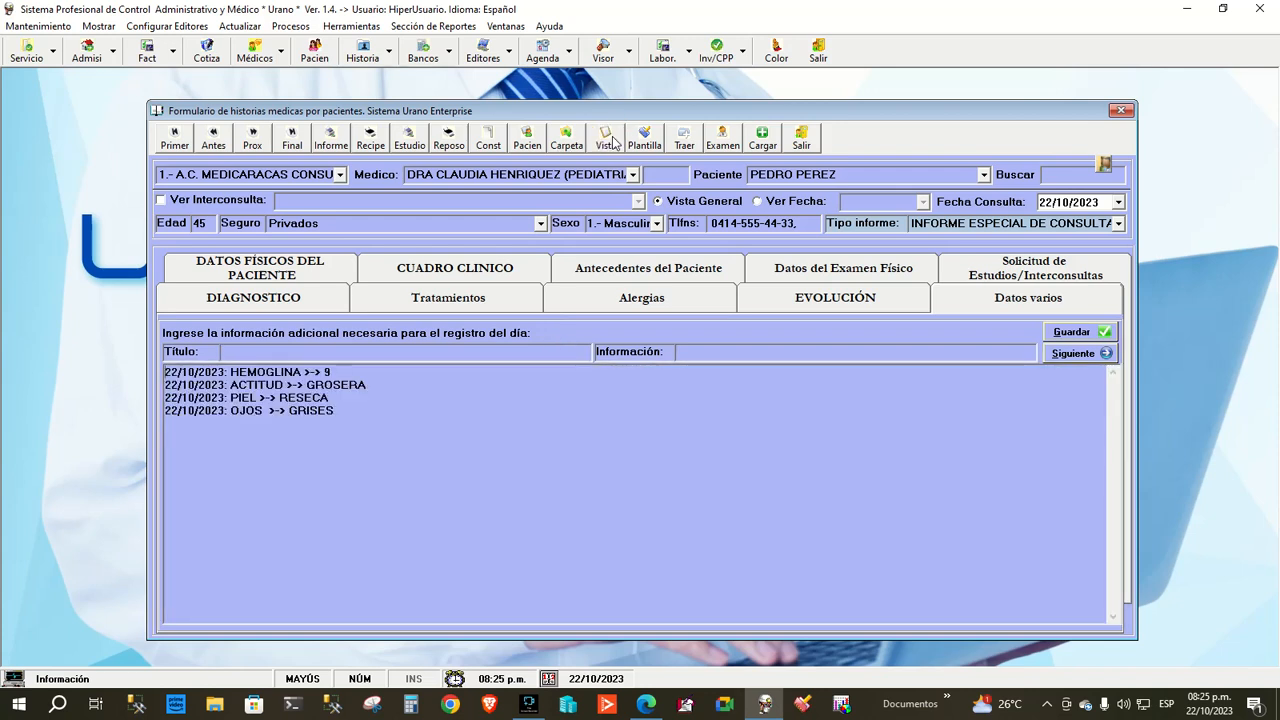
{"action": "left_click", "coordinate": [1074, 356]}
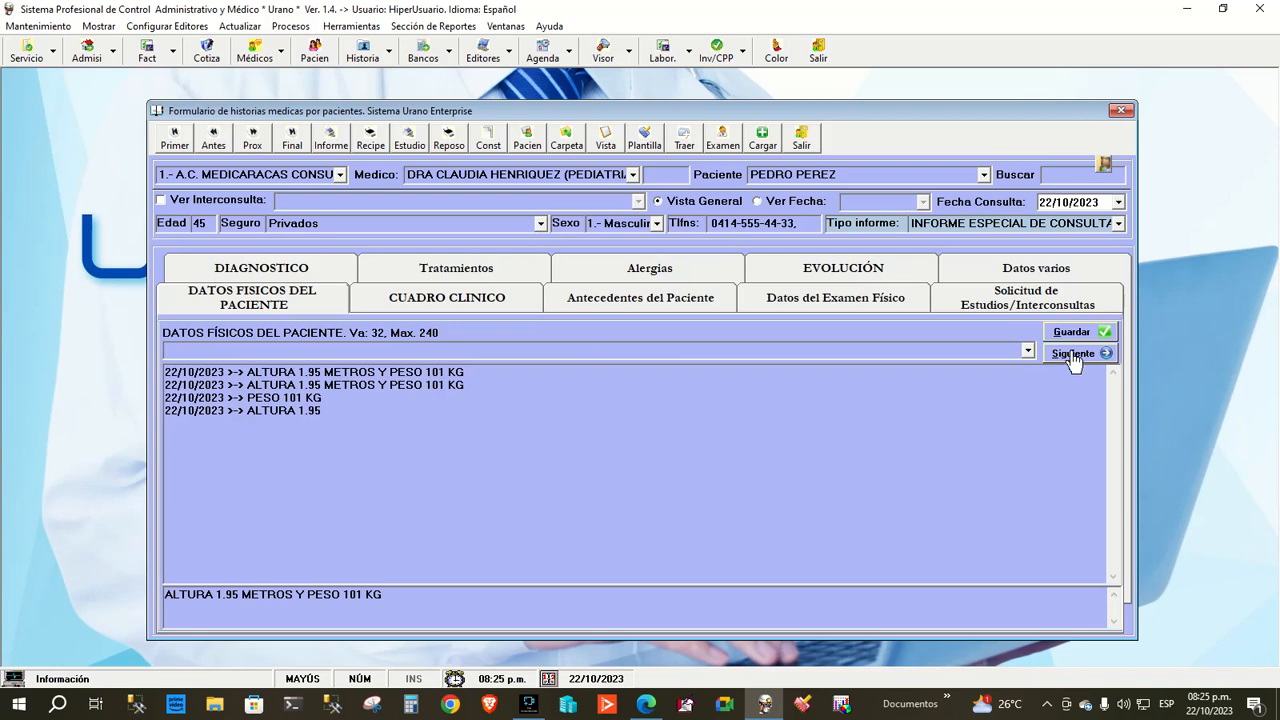
{"action": "left_click", "coordinate": [610, 143]}
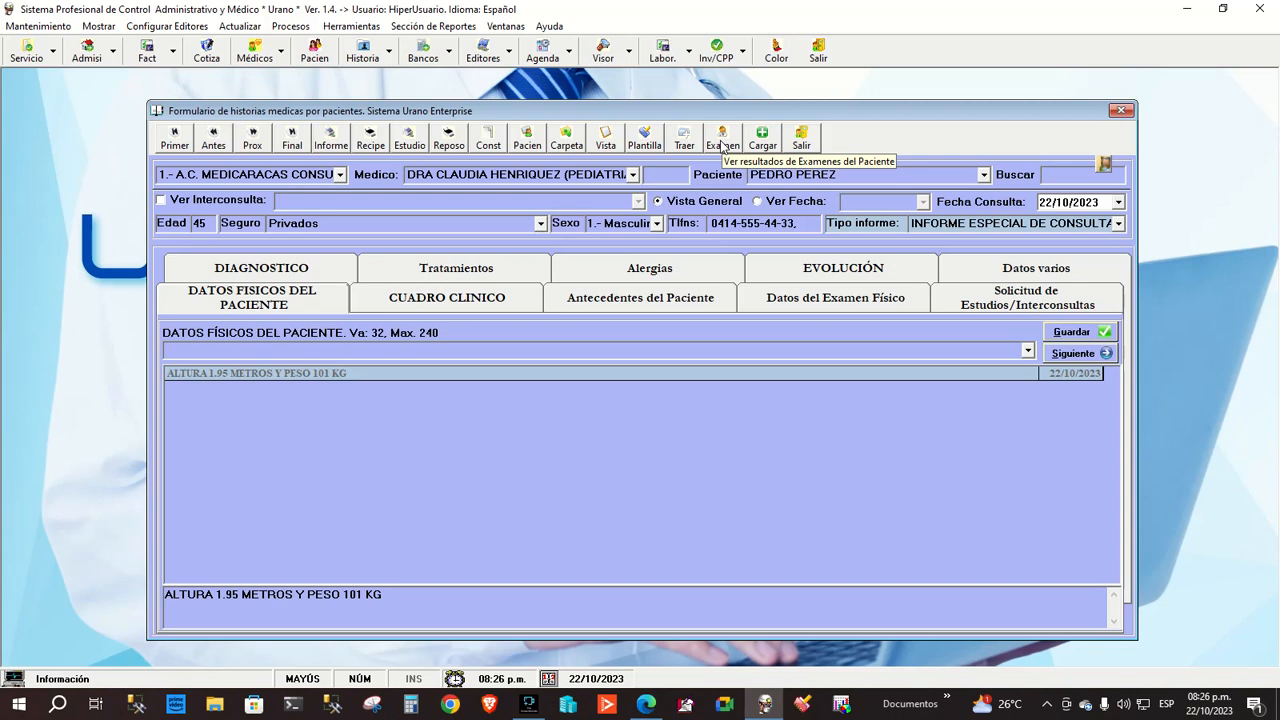
View the patient's exam history and leave the medical history form
{"action": "left_click", "coordinate": [722, 140]}
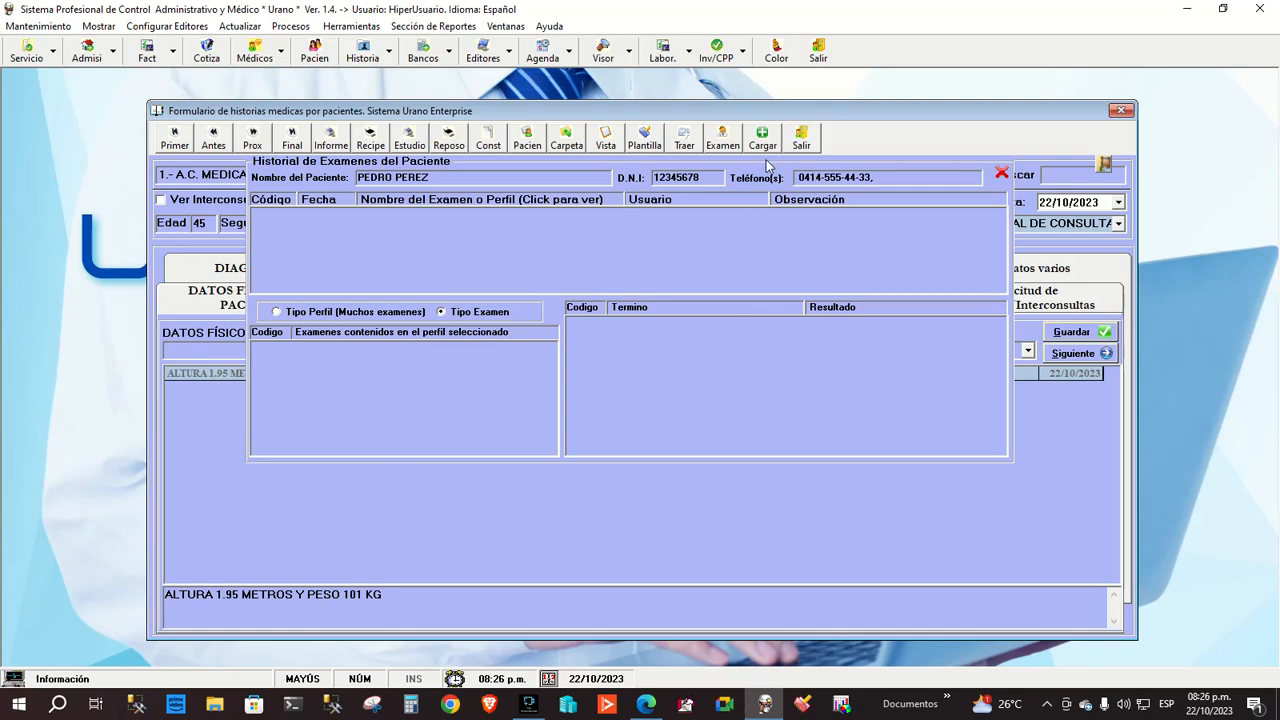
{"action": "left_click", "coordinate": [736, 142]}
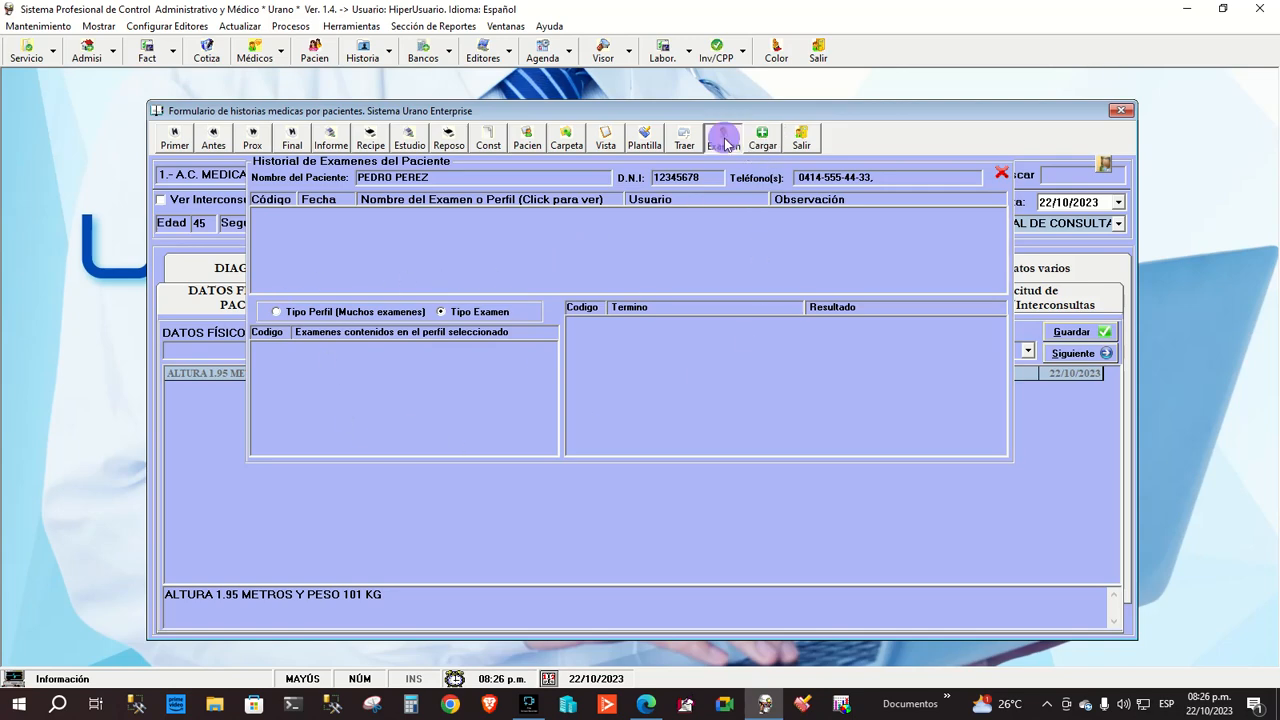
{"action": "left_click", "coordinate": [793, 146]}
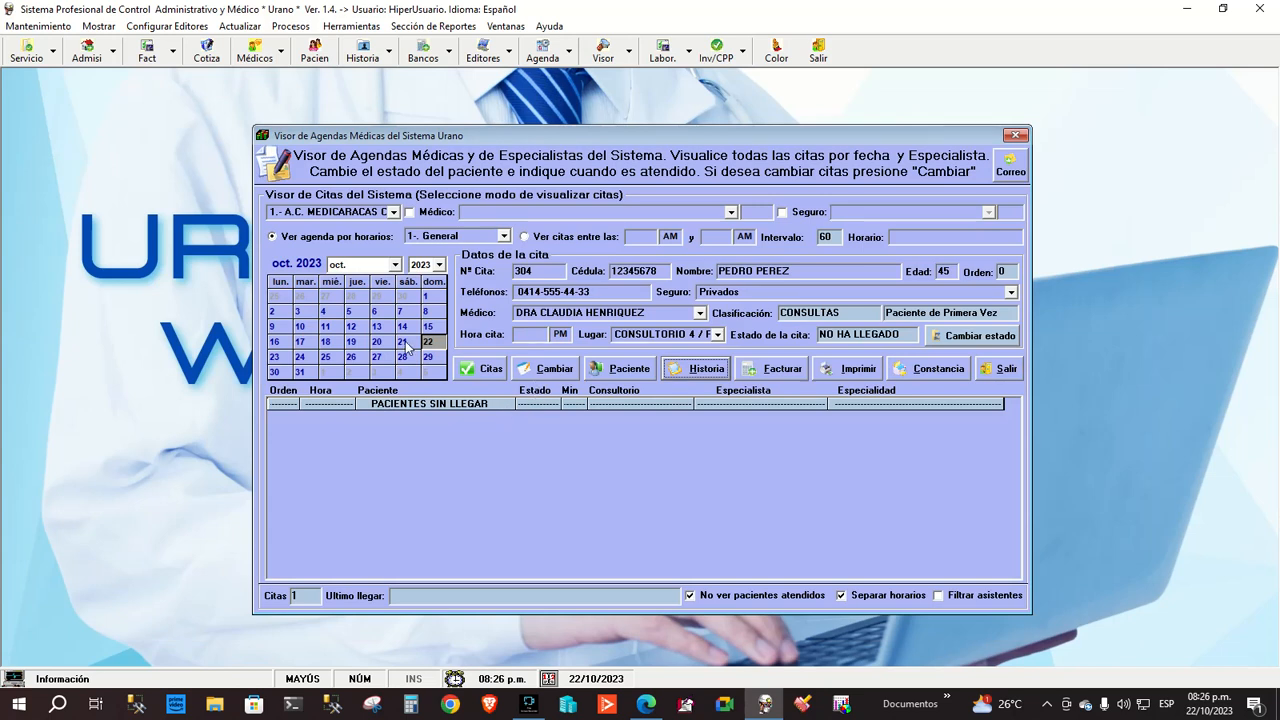
Show the appointments for 23 October 2023 in the agenda viewer, including patients already attended
{"action": "left_click", "coordinate": [278, 358]}
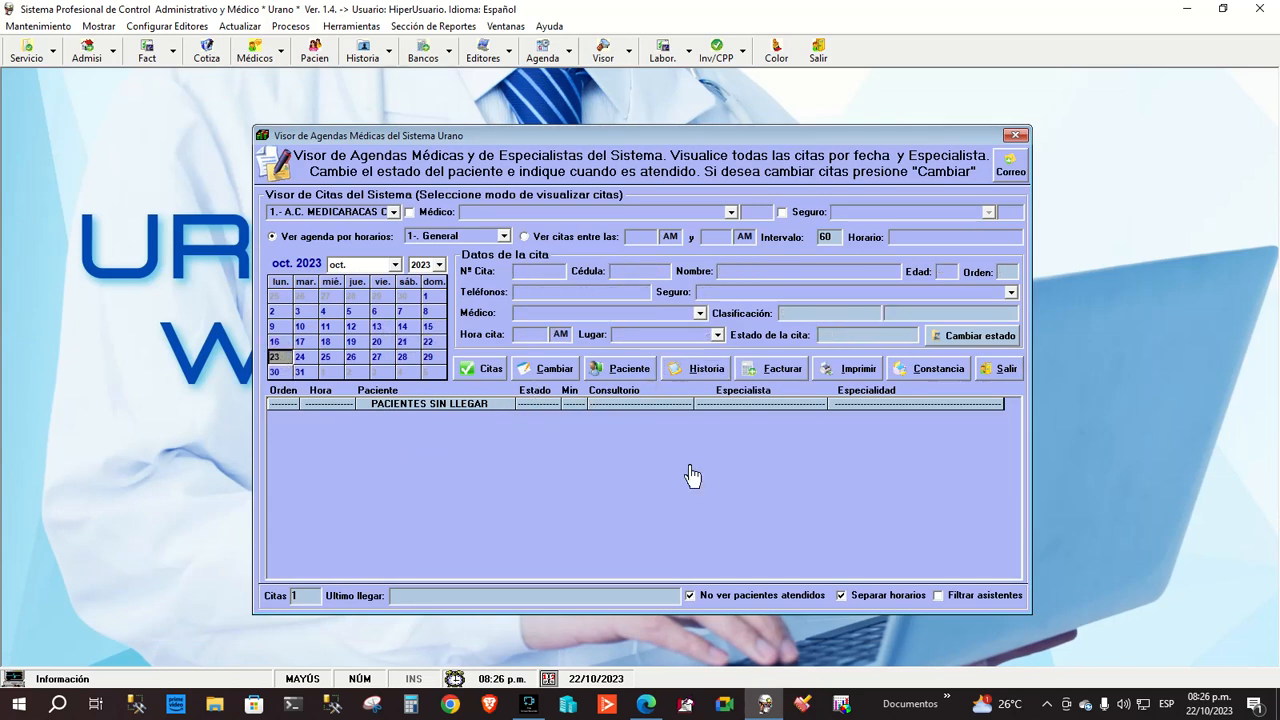
{"action": "left_click", "coordinate": [717, 600]}
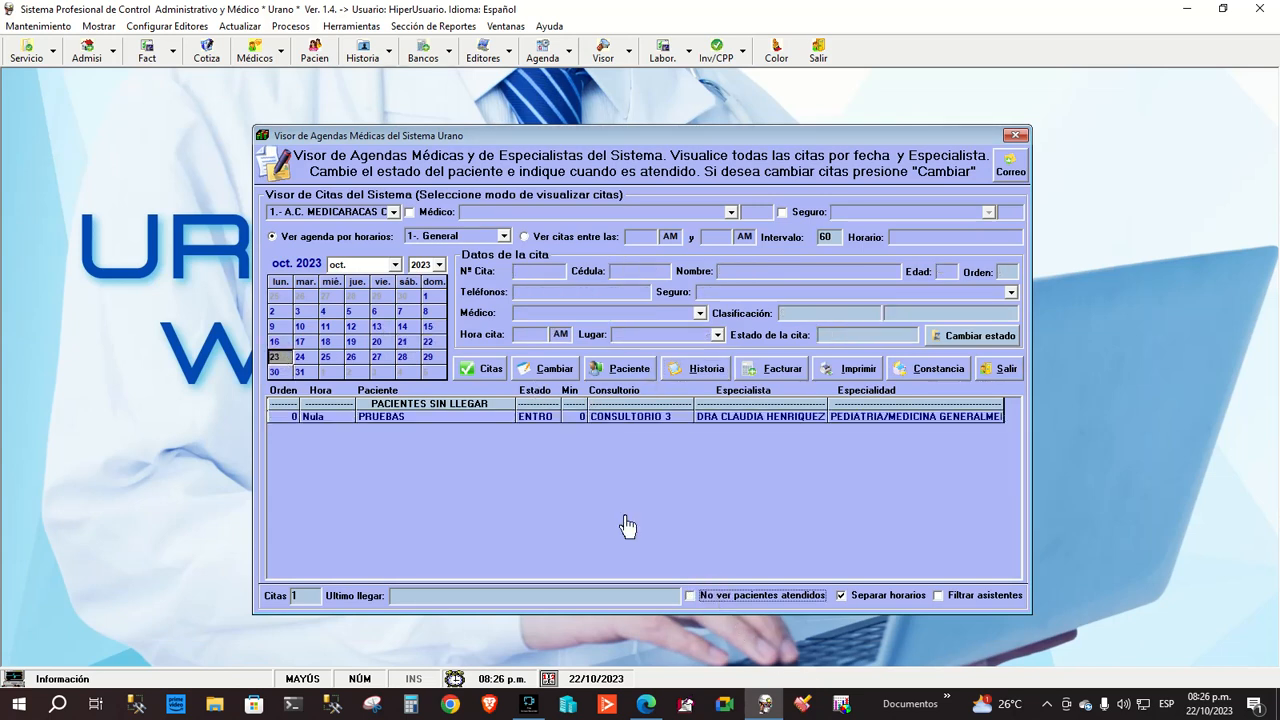
Open the medical history from the test patient's 23 October appointment and look at the CUADRO CLINICO and DIAGNOSTICO sections
{"action": "left_click", "coordinate": [577, 416]}
{"action": "left_click", "coordinate": [706, 370]}
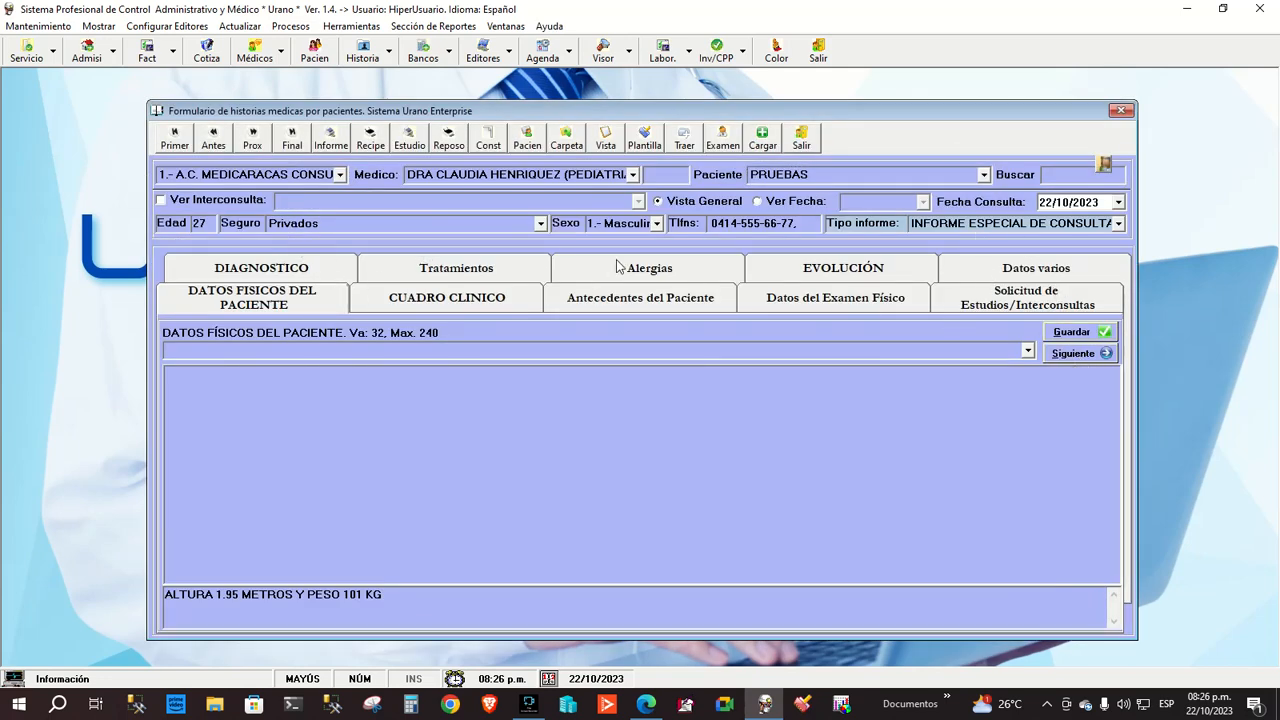
{"action": "left_click", "coordinate": [1074, 354]}
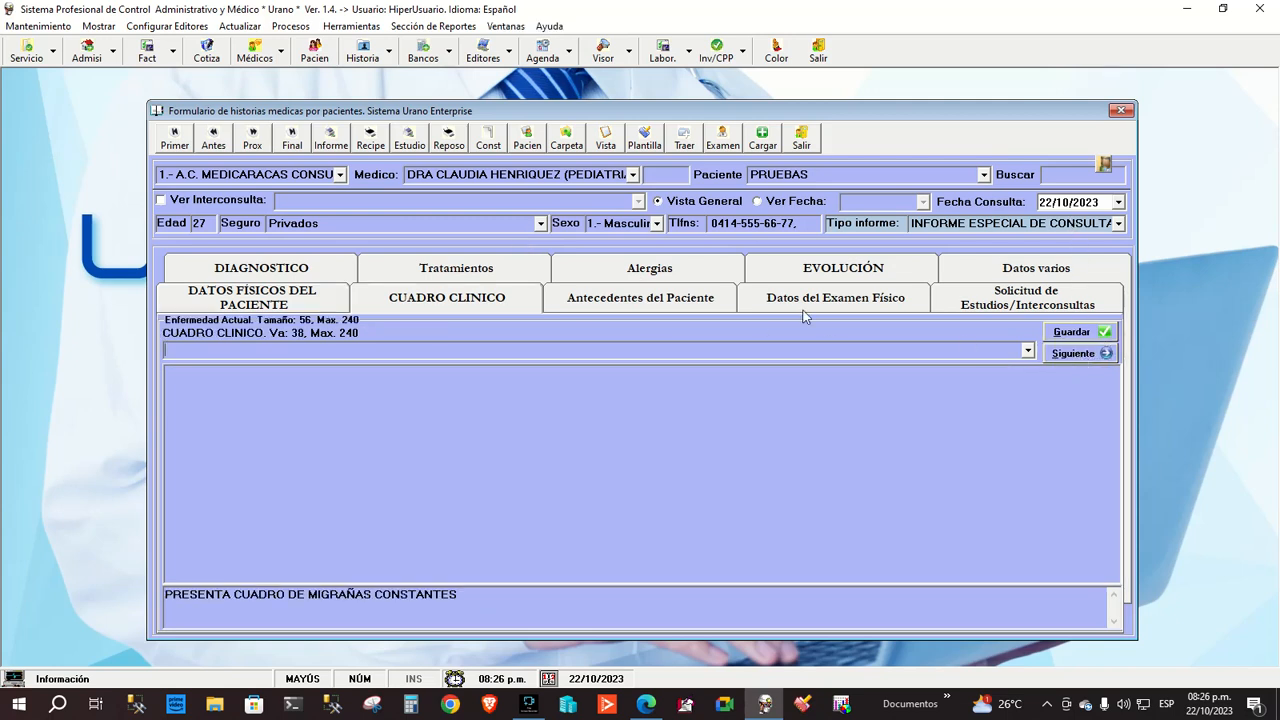
{"action": "left_click", "coordinate": [268, 267]}
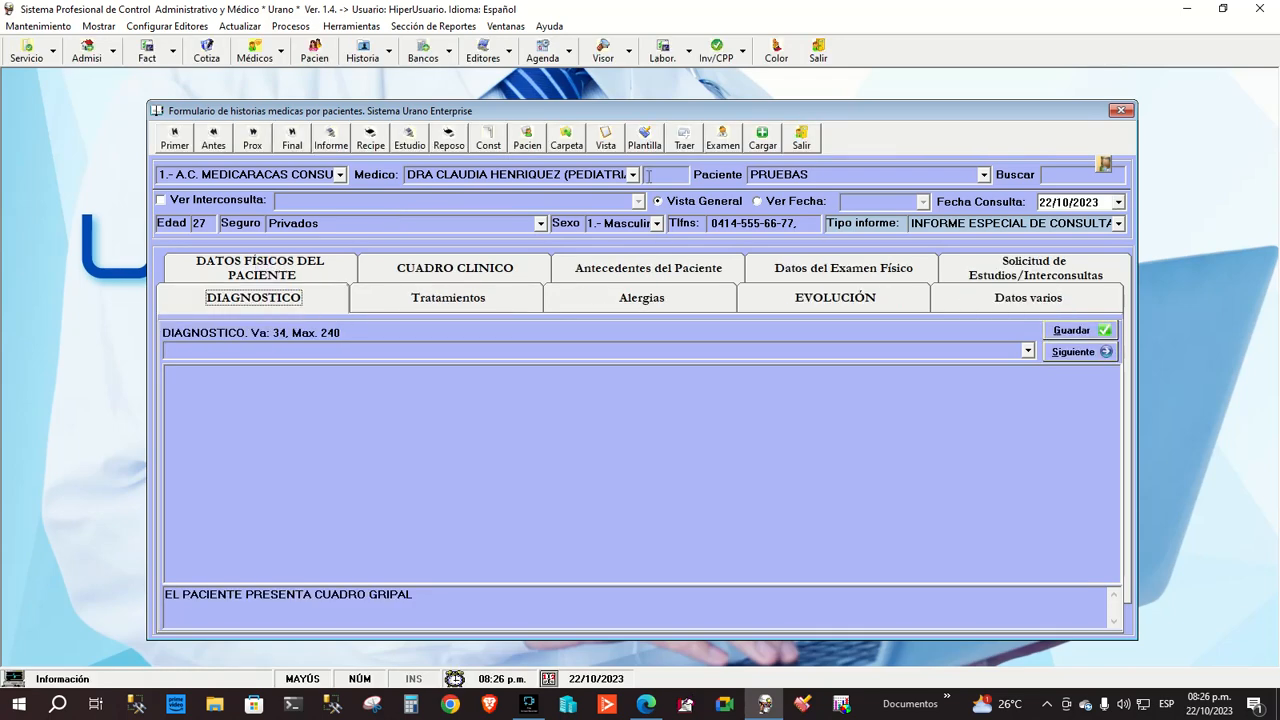
Open the patient's exam history and view the results of the six most recent exams, from PERFIL 21 to the July PERFIL LIPIDICO
{"action": "left_click", "coordinate": [721, 145]}
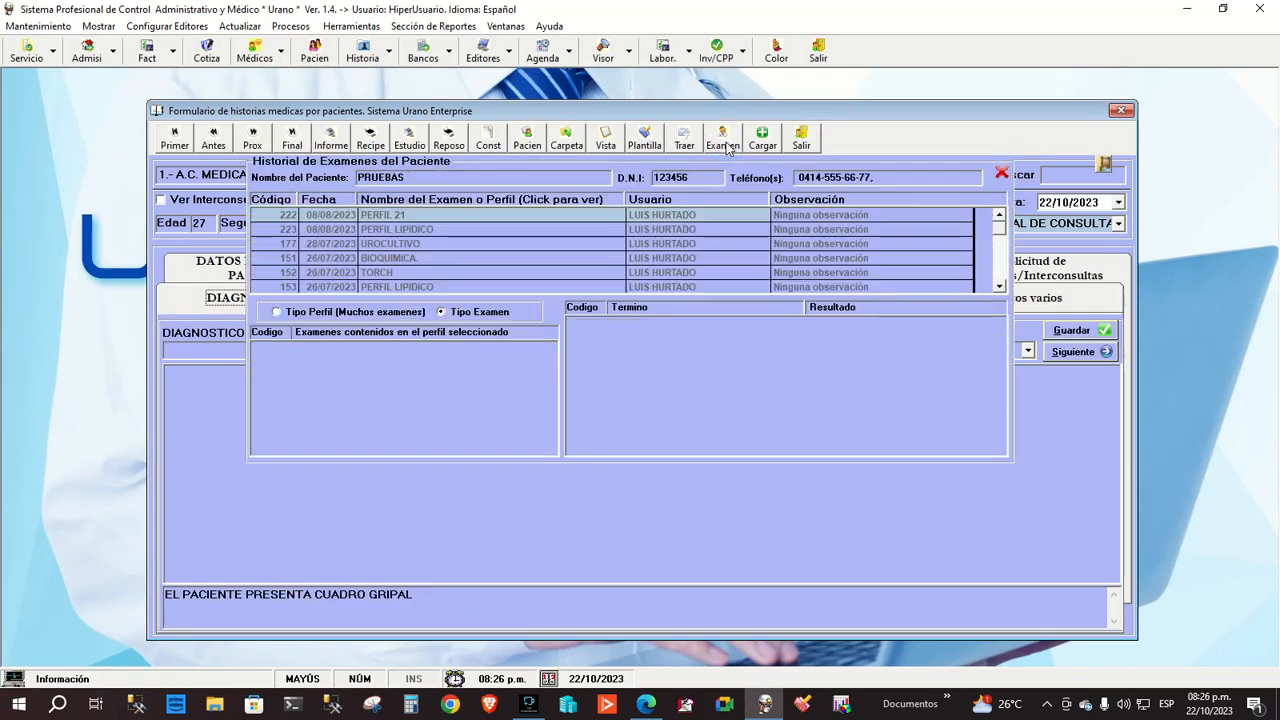
{"action": "left_click", "coordinate": [445, 215]}
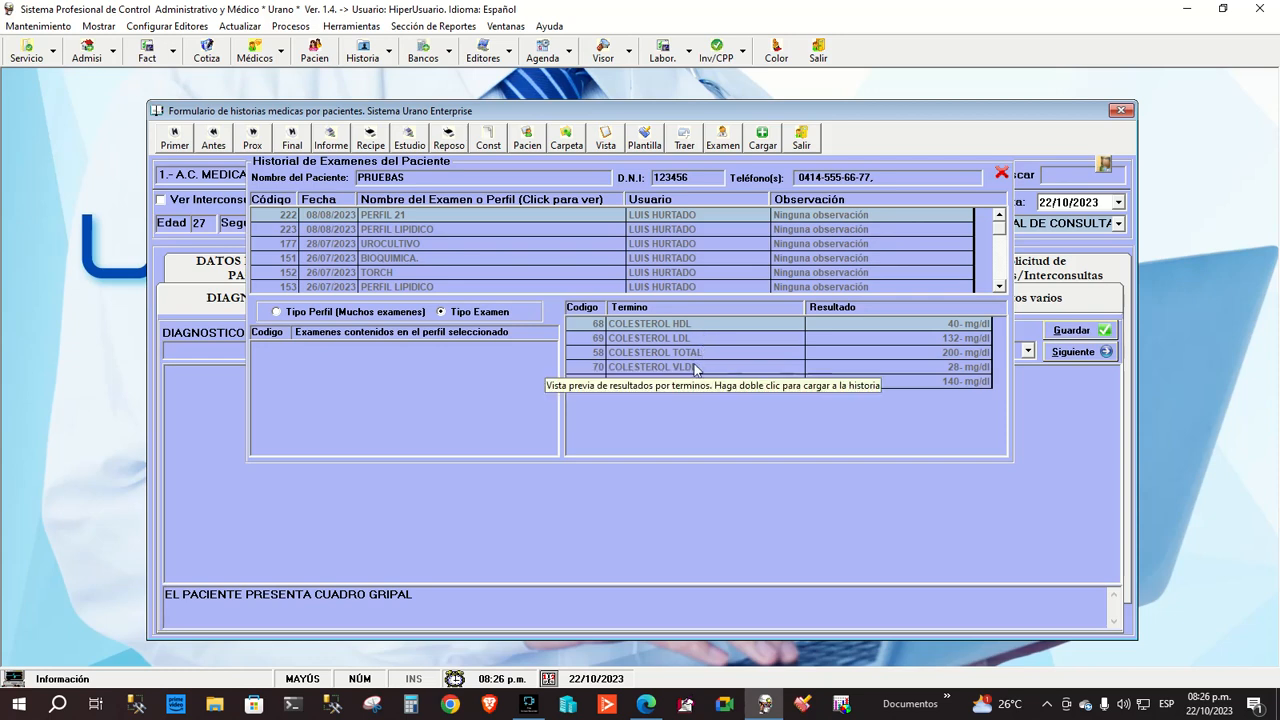
{"action": "left_click", "coordinate": [400, 231]}
{"action": "left_click", "coordinate": [406, 245]}
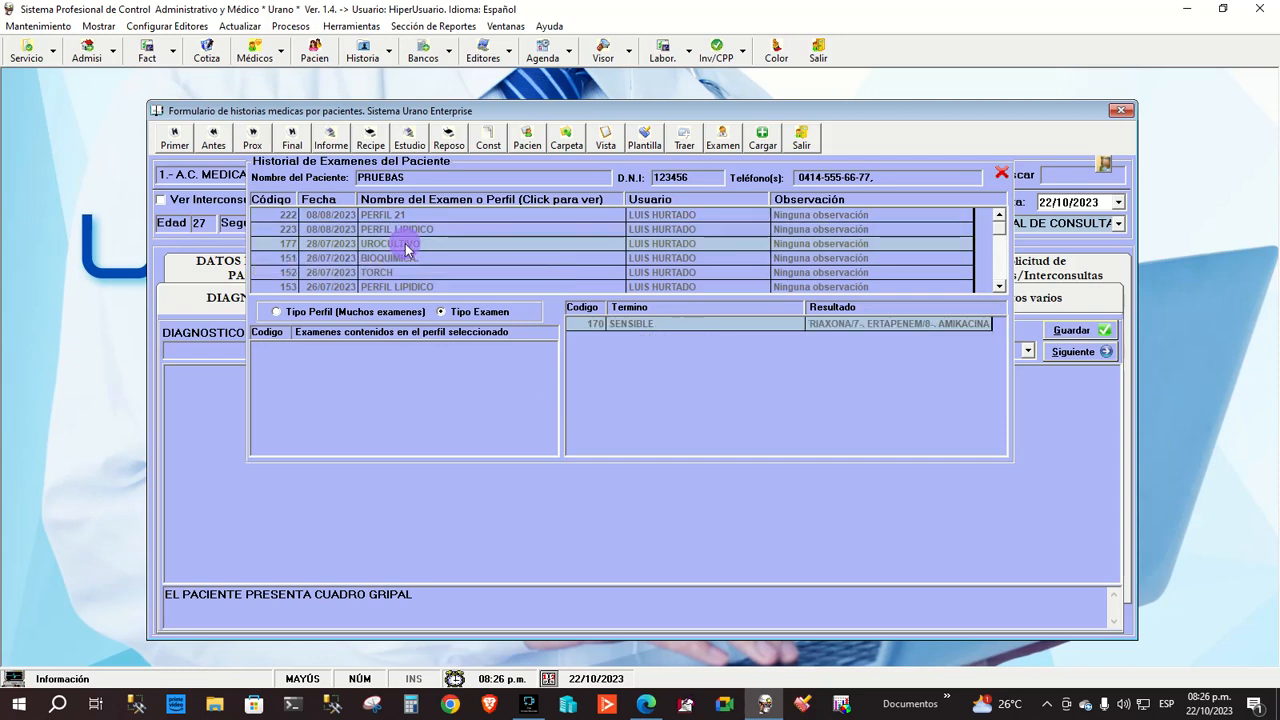
{"action": "left_click", "coordinate": [411, 258]}
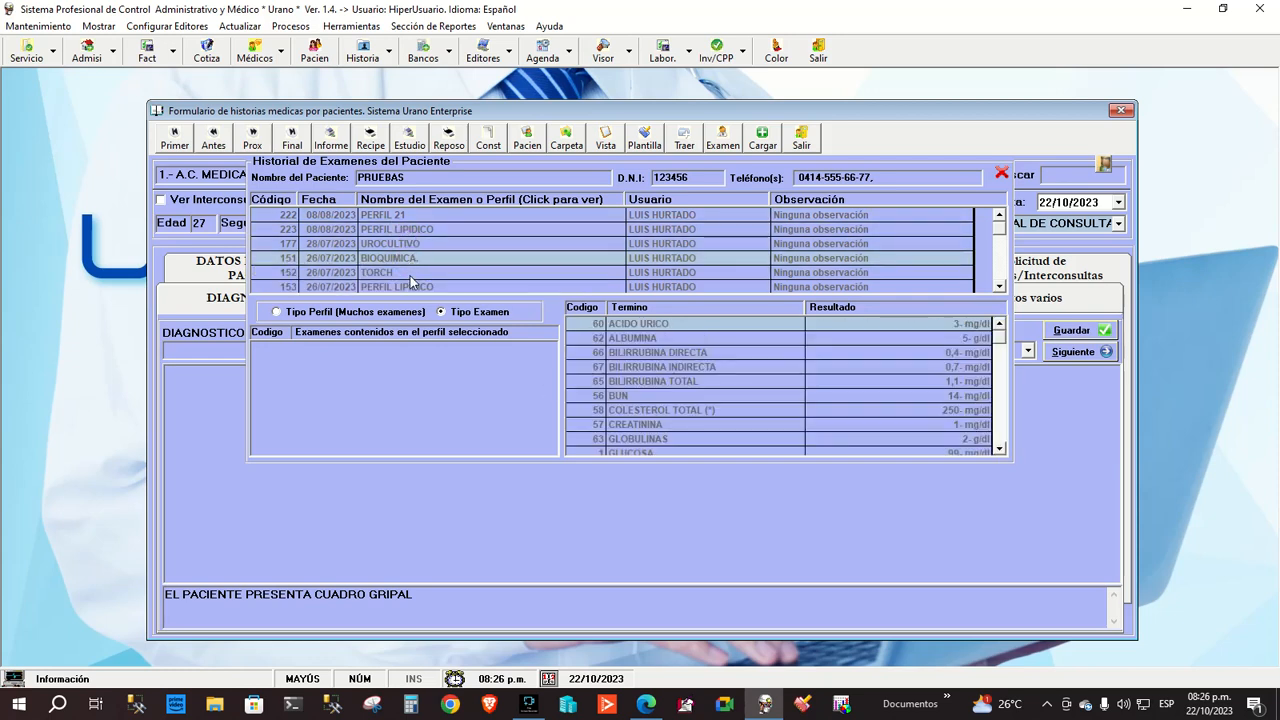
{"action": "left_click", "coordinate": [398, 272]}
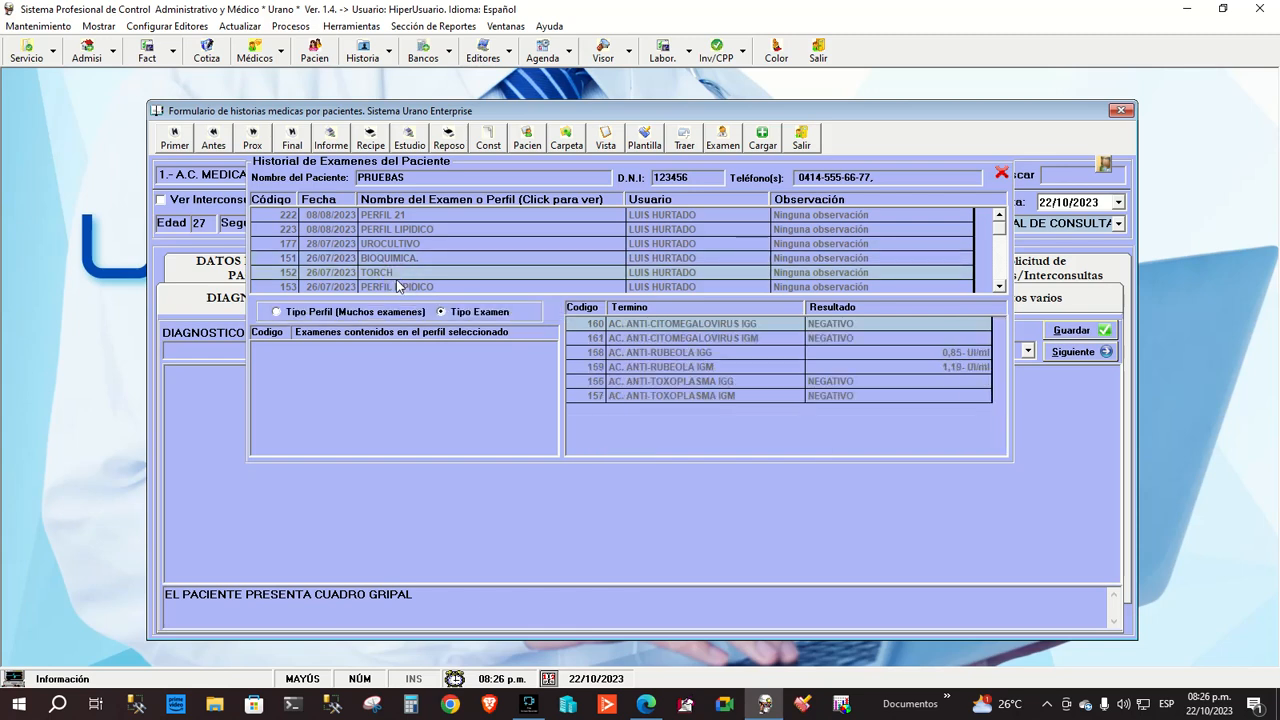
{"action": "left_click", "coordinate": [394, 287]}
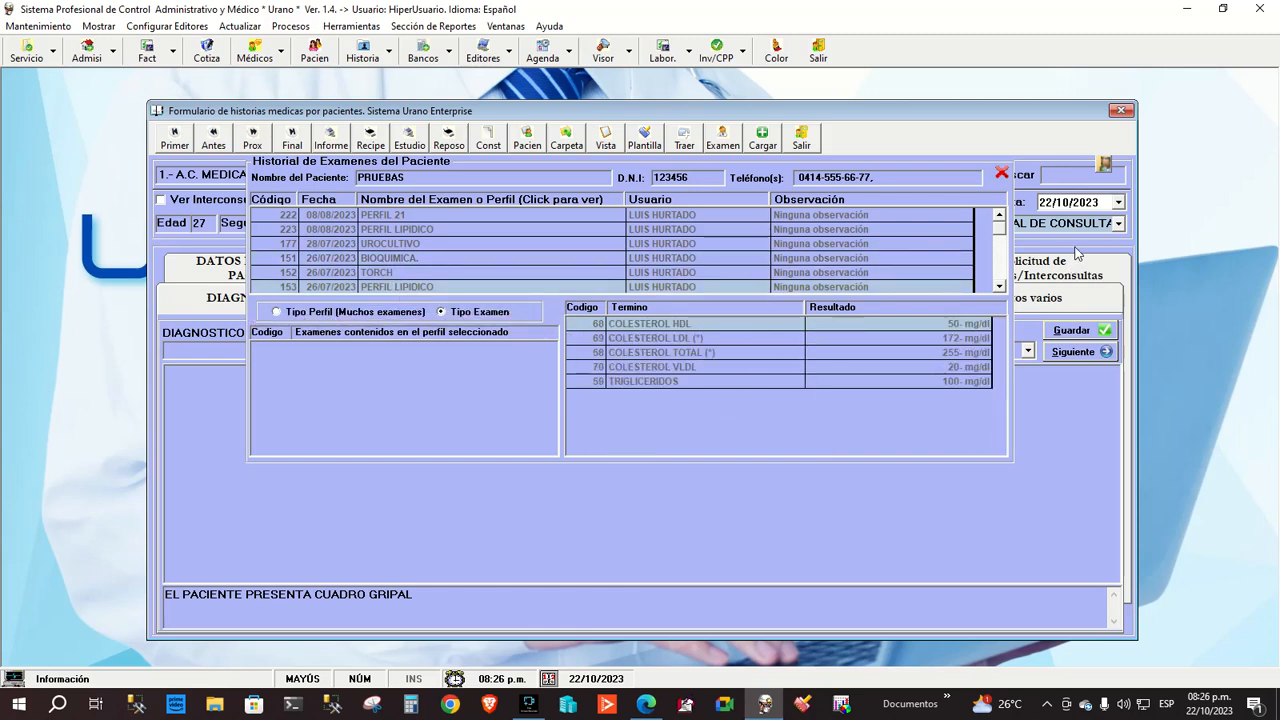
View the results of the MARCADORES HEPATICOS, PERFIL HEPATICO, COAGULACION, BIOQUIMICA GENERAL and MARCADORES TUMORALES exams
{"action": "left_click", "coordinate": [999, 286]}
{"action": "left_click", "coordinate": [1000, 287]}
{"action": "left_click", "coordinate": [1000, 287]}
{"action": "left_click", "coordinate": [1000, 287]}
{"action": "left_click", "coordinate": [1000, 287]}
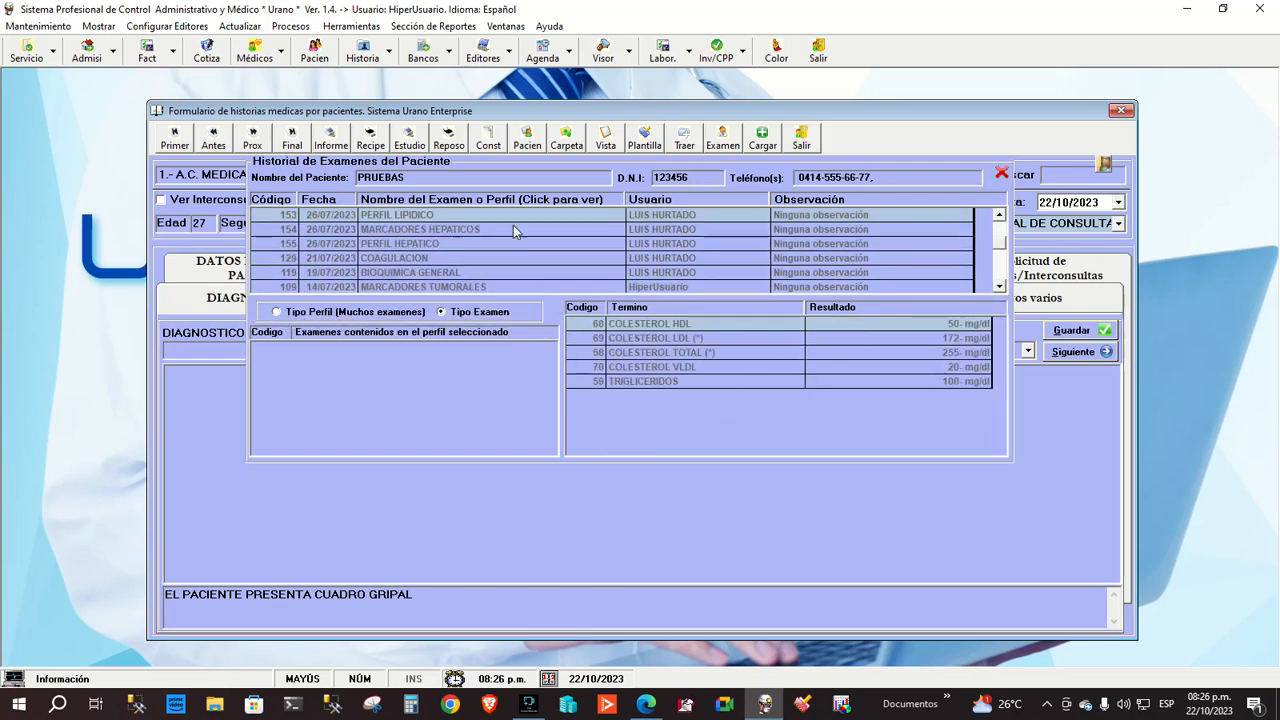
{"action": "left_click", "coordinate": [405, 233]}
{"action": "left_click", "coordinate": [405, 243]}
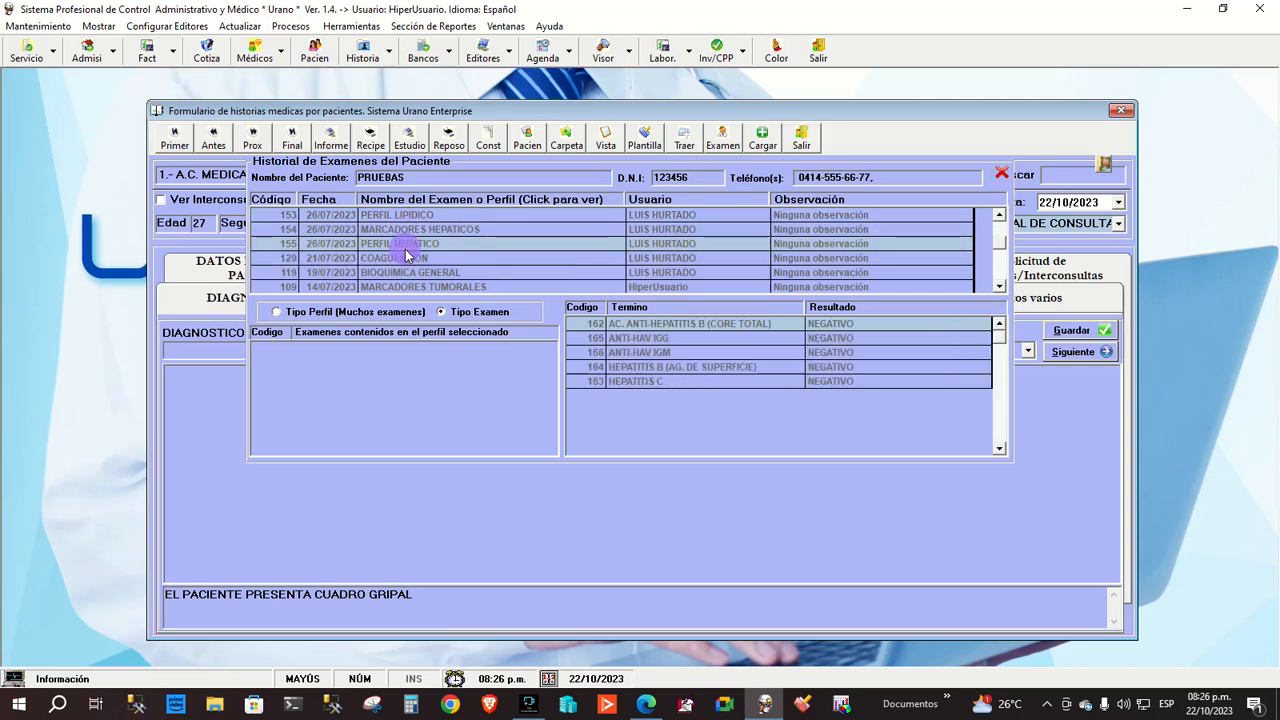
{"action": "left_click", "coordinate": [405, 258]}
{"action": "left_click", "coordinate": [407, 272]}
{"action": "left_click", "coordinate": [408, 287]}
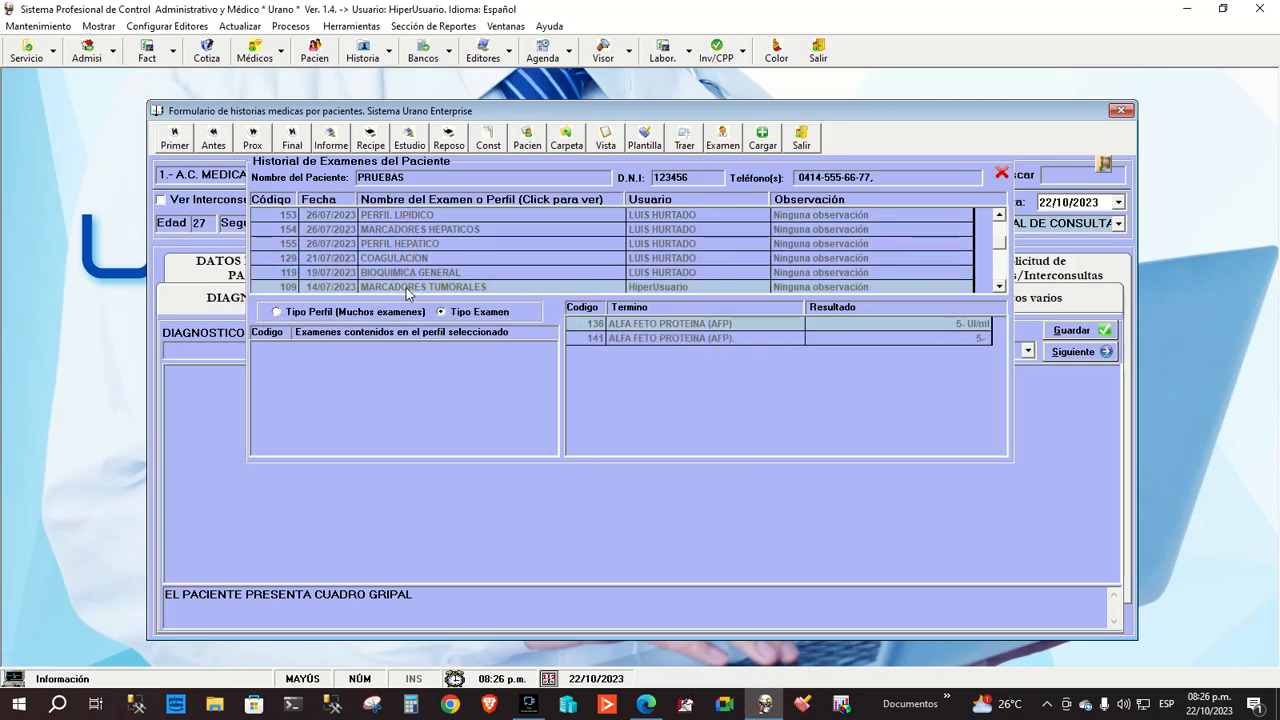
View the results of the older exams in the list, from PERFIL 20 dated 12/07/2023 to PERFIL PRUEBA
{"action": "left_click", "coordinate": [1000, 287]}
{"action": "left_click", "coordinate": [1000, 287]}
{"action": "left_click", "coordinate": [1000, 287]}
{"action": "left_click", "coordinate": [1000, 287]}
{"action": "left_click", "coordinate": [1000, 287]}
{"action": "left_click", "coordinate": [1000, 287]}
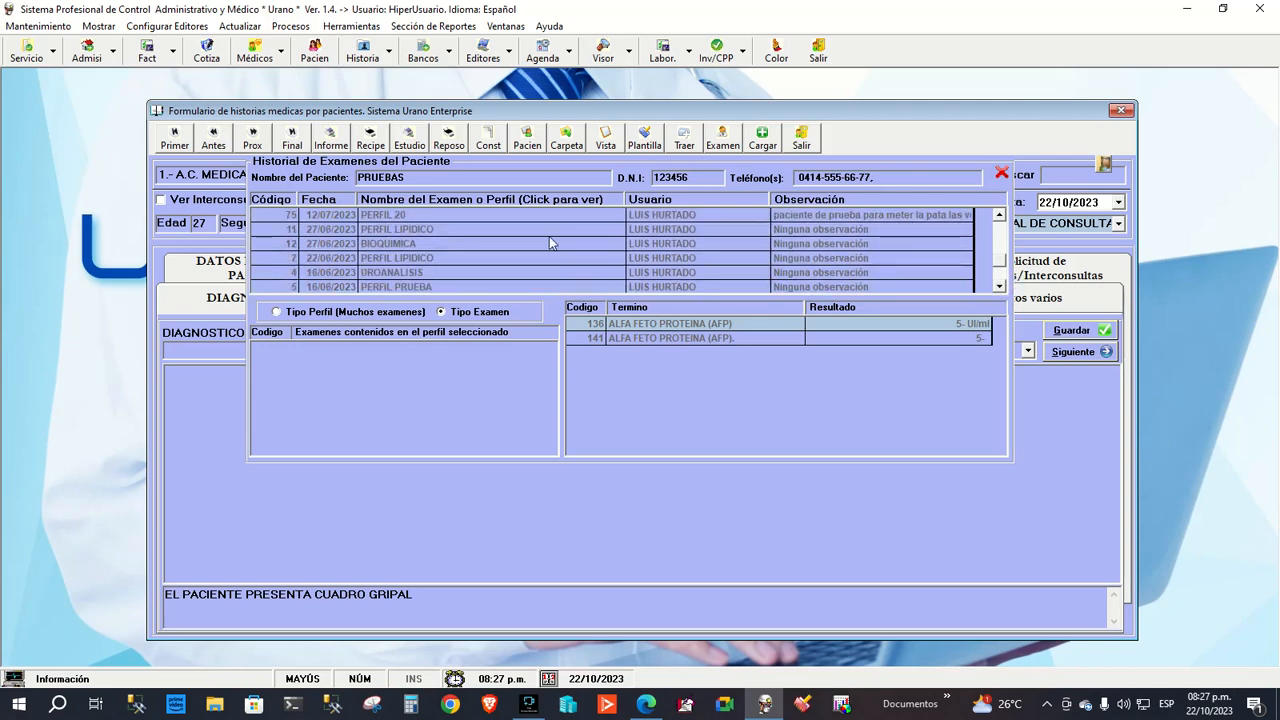
{"action": "left_click", "coordinate": [432, 216]}
{"action": "left_click", "coordinate": [432, 229]}
{"action": "left_click", "coordinate": [431, 243]}
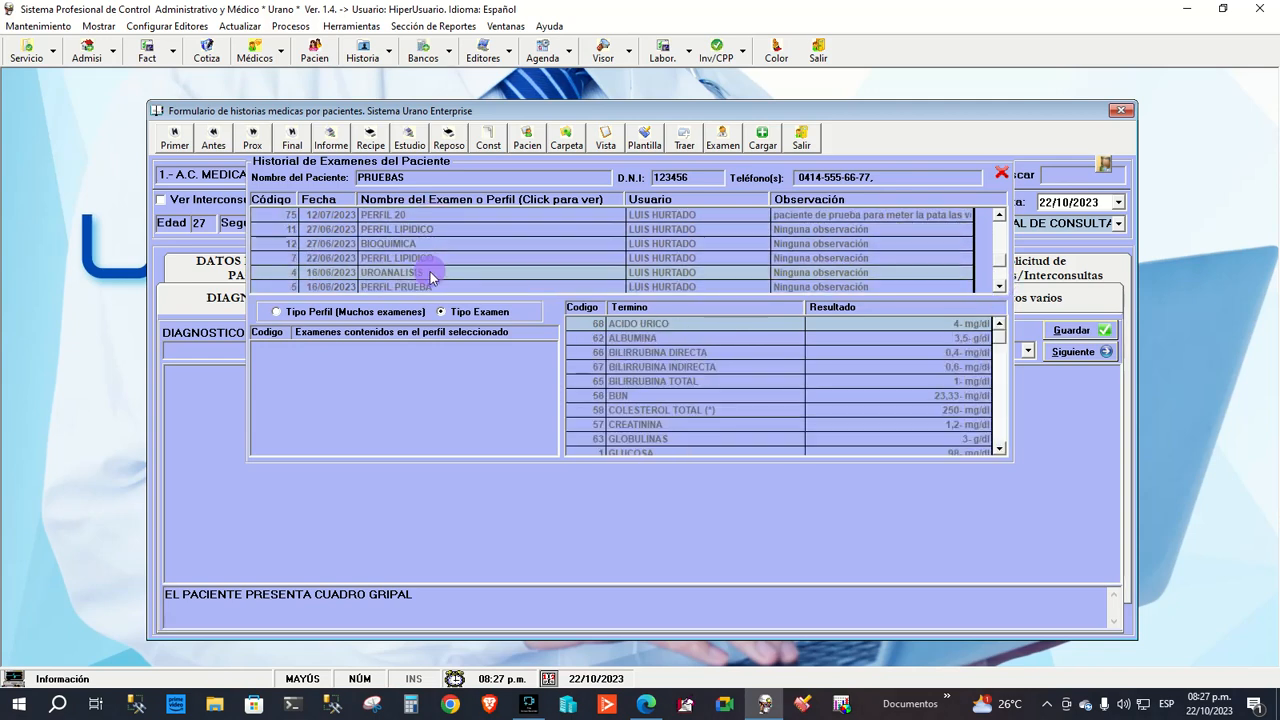
{"action": "left_click", "coordinate": [430, 272]}
{"action": "left_click", "coordinate": [428, 287]}
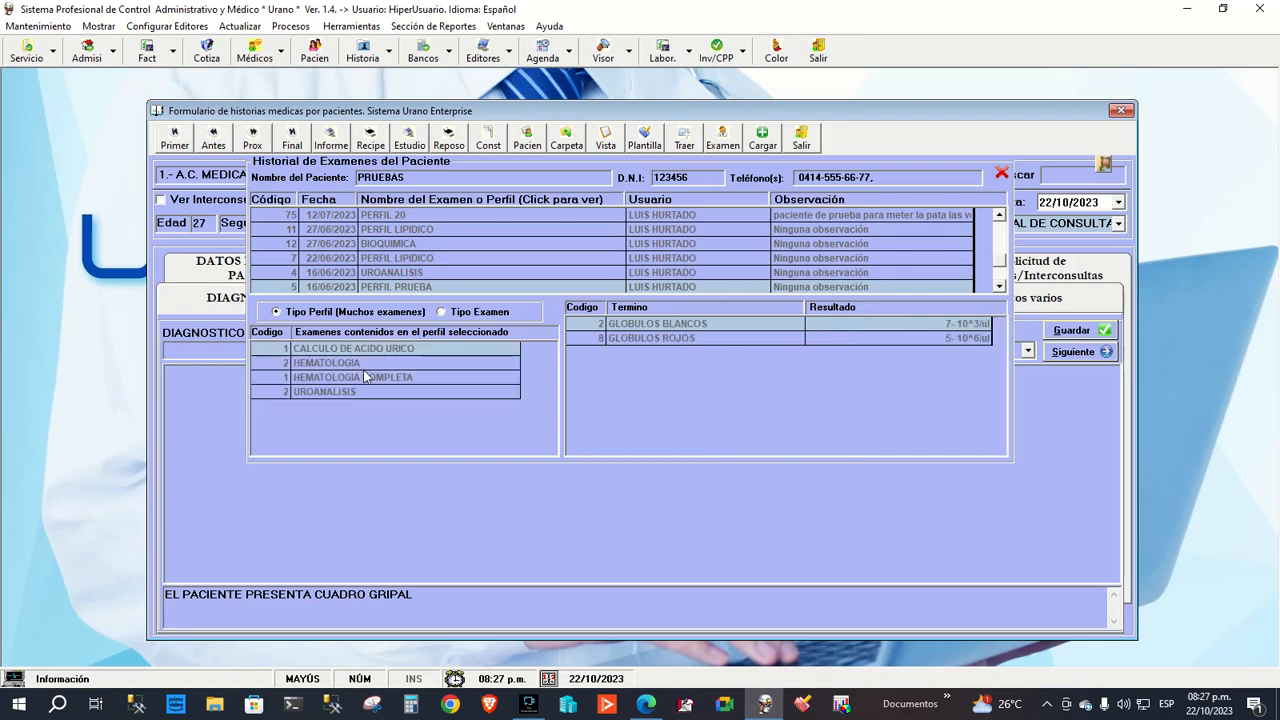
Read through the complete list of result terms for the UROANALISIS exam dated 16/06/2023
{"action": "left_click", "coordinate": [386, 274]}
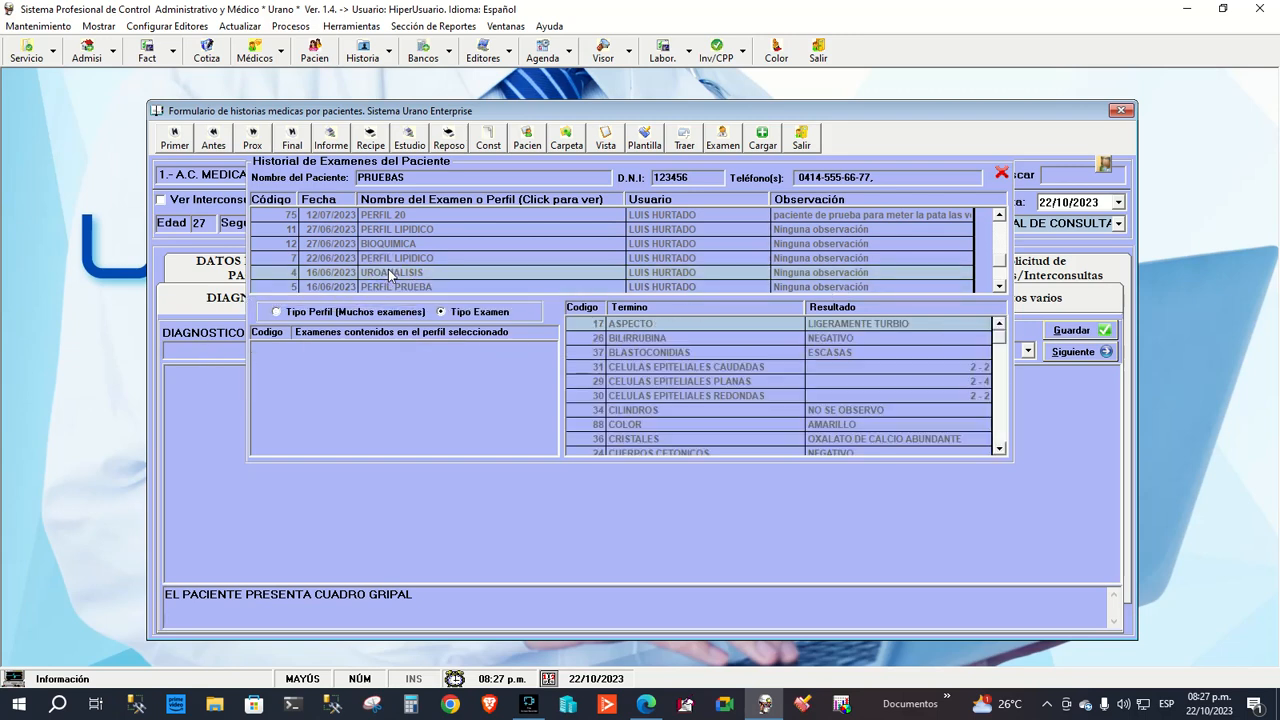
{"action": "left_click", "coordinate": [999, 450]}
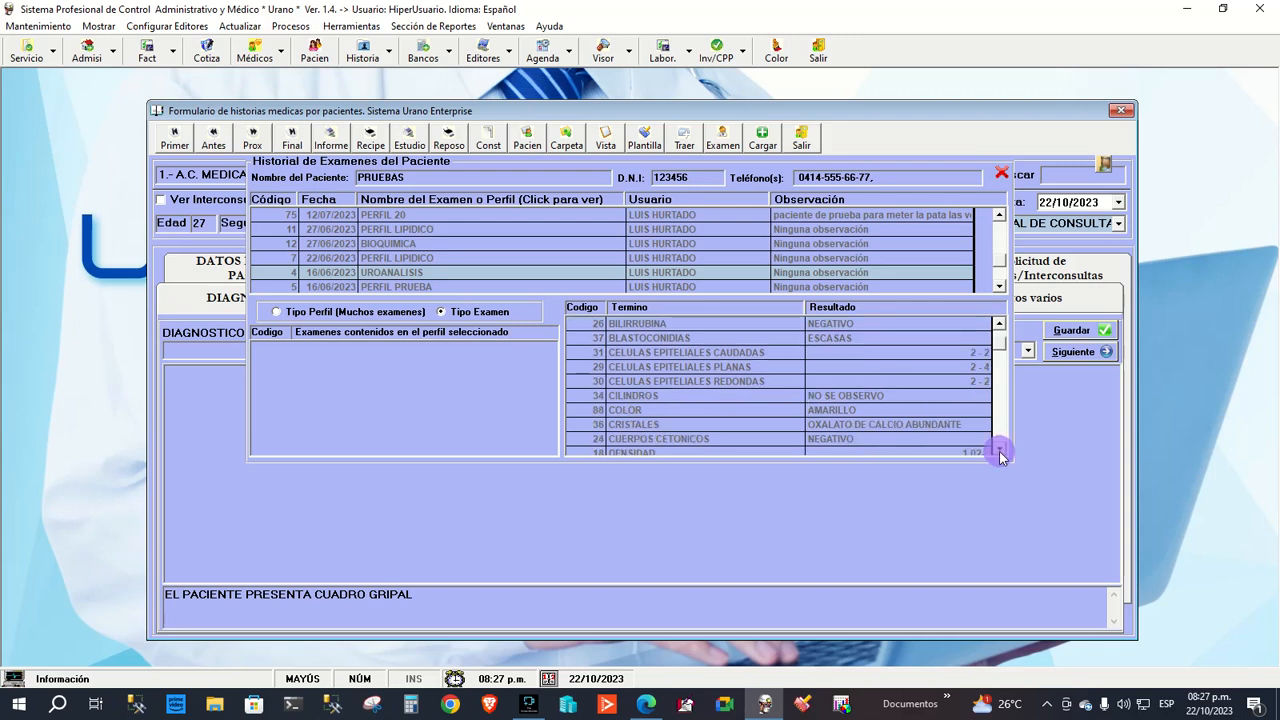
{"action": "left_click", "coordinate": [999, 450]}
{"action": "left_click", "coordinate": [999, 450]}
{"action": "left_click", "coordinate": [999, 450]}
{"action": "left_click", "coordinate": [999, 450]}
{"action": "left_click", "coordinate": [999, 450]}
{"action": "left_click", "coordinate": [999, 450]}
View the results of each exam contained in PERFIL PRUEBA, from CALCULO DE ACIDO URICO to UROANALISIS
{"action": "left_click", "coordinate": [556, 287]}
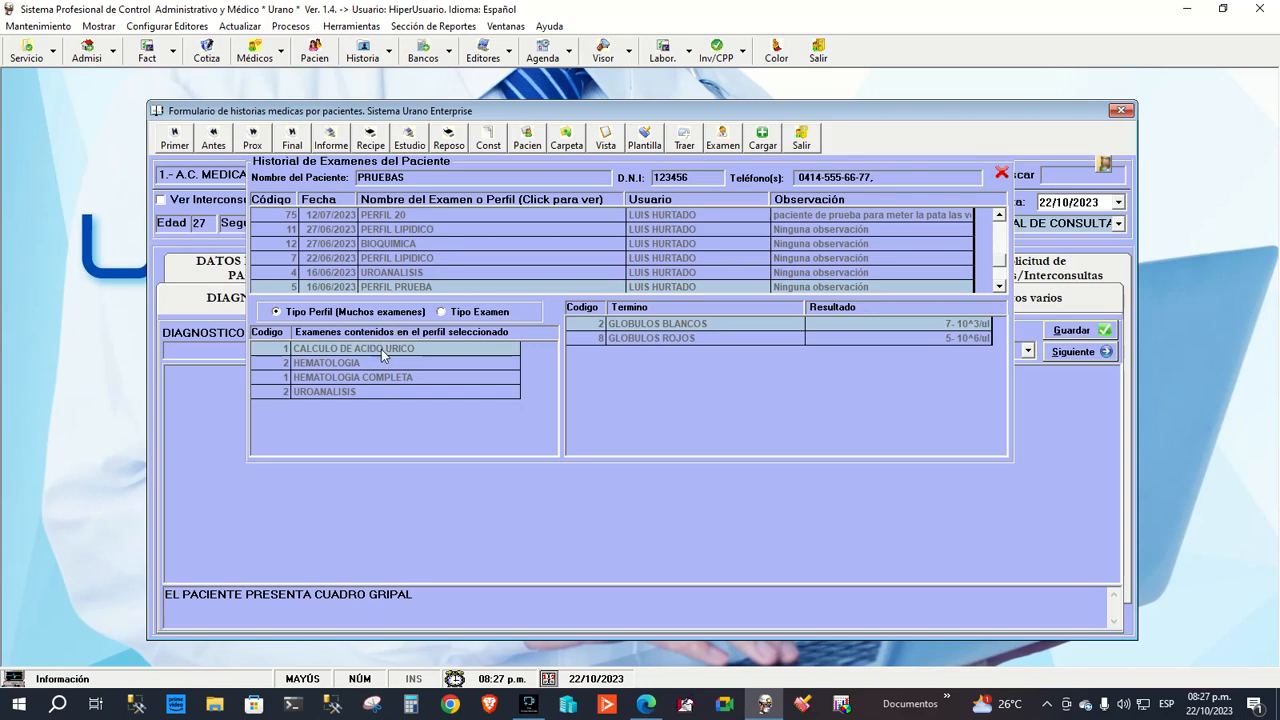
{"action": "left_click", "coordinate": [367, 362]}
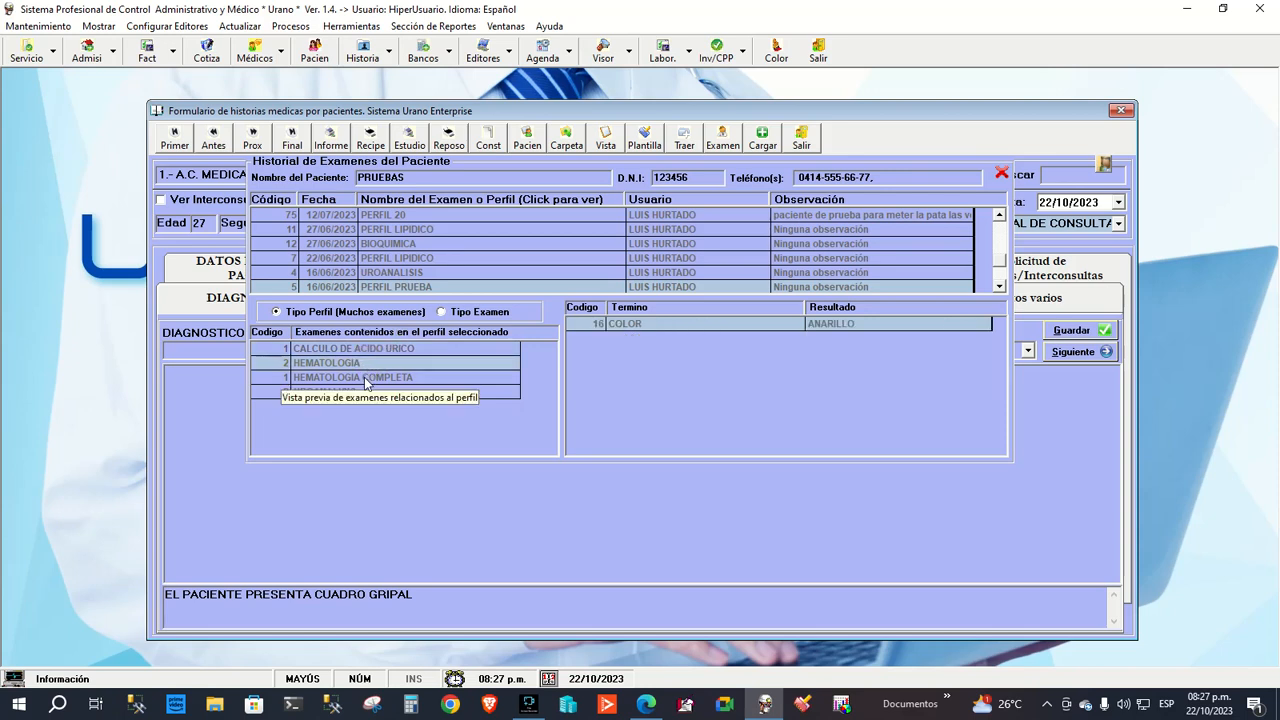
{"action": "left_click", "coordinate": [365, 378]}
{"action": "left_click", "coordinate": [352, 393]}
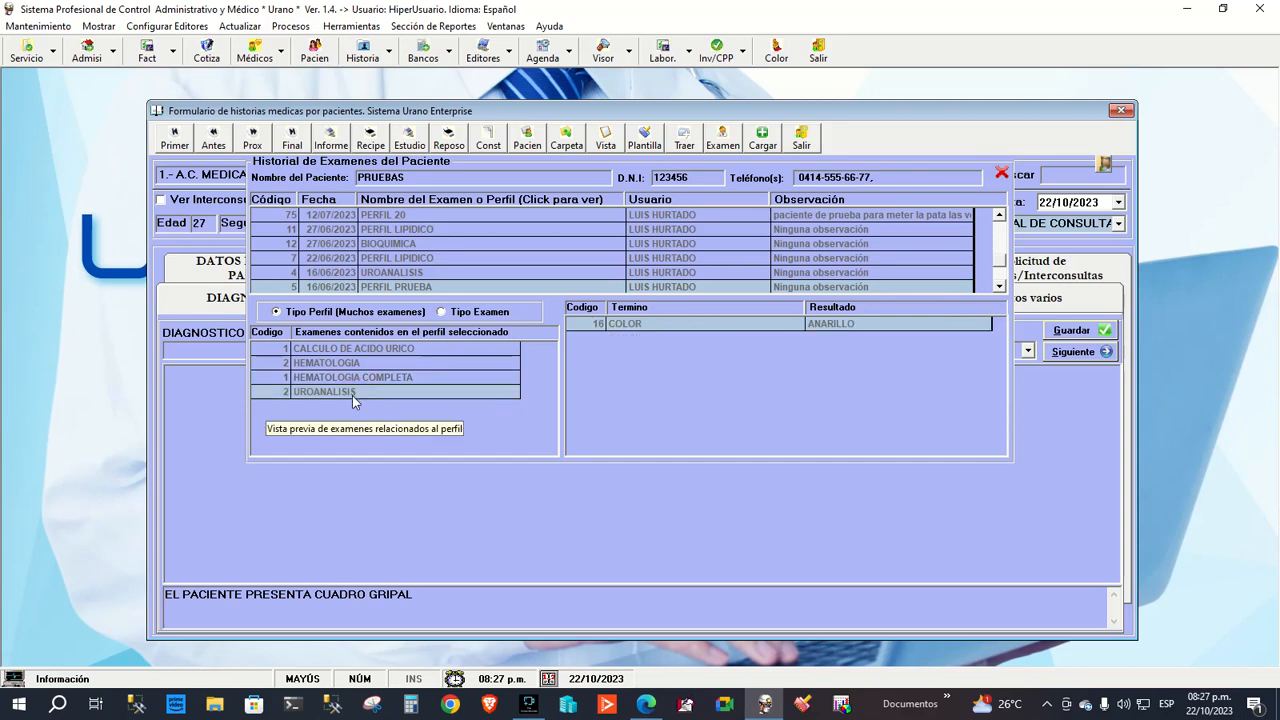
{"action": "left_click", "coordinate": [431, 348]}
{"action": "left_click", "coordinate": [427, 364]}
{"action": "left_click", "coordinate": [428, 379]}
{"action": "left_click", "coordinate": [429, 395]}
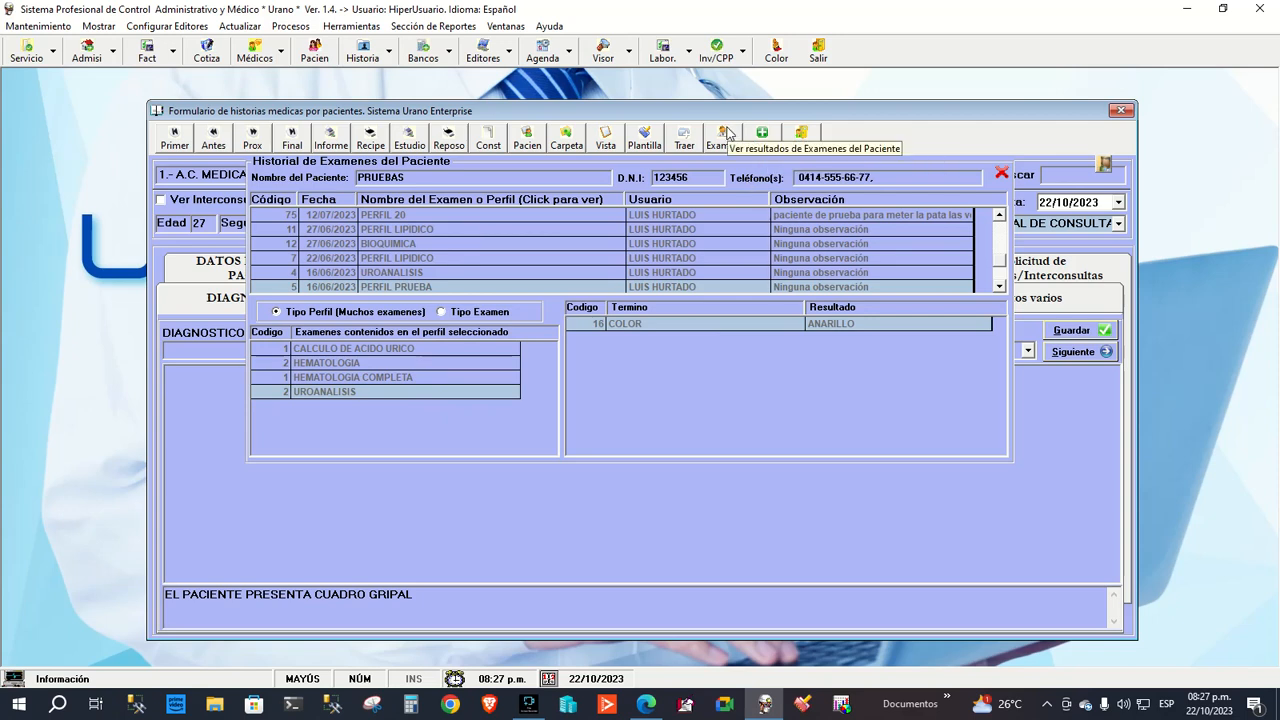
Close the exam history, display it once more, and leave the medical history form
{"action": "left_click", "coordinate": [728, 140]}
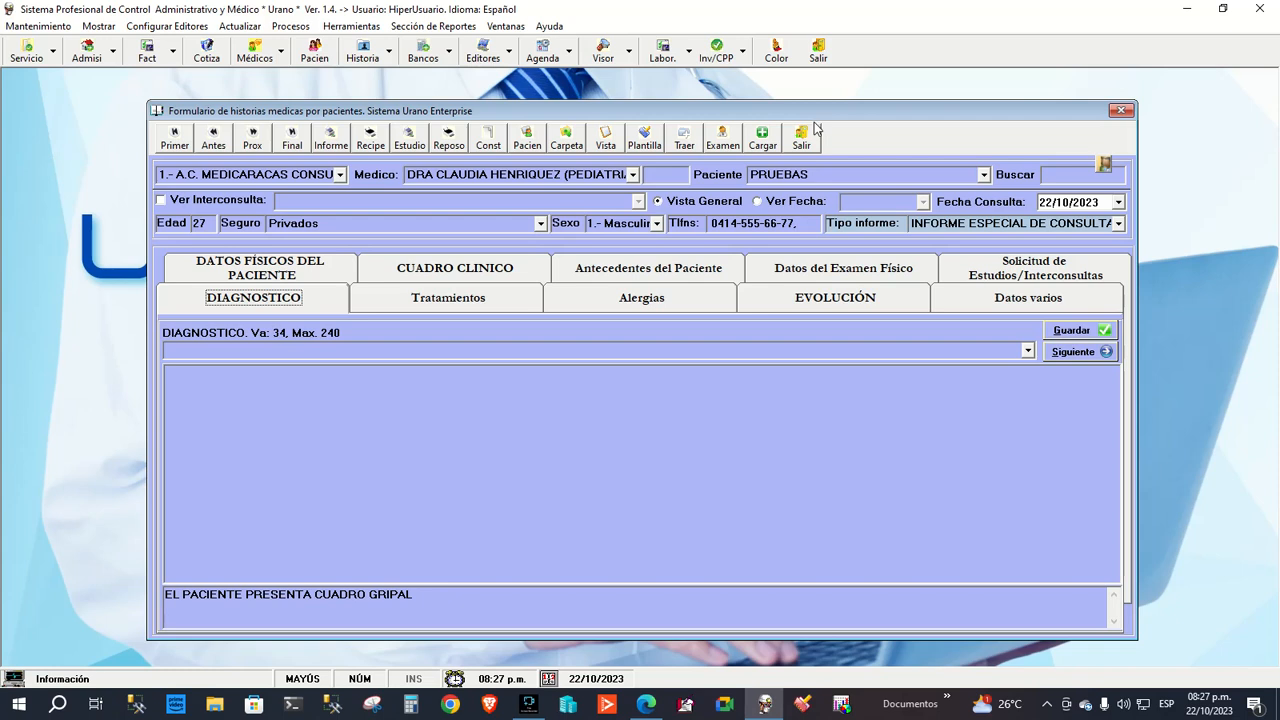
{"action": "left_click", "coordinate": [722, 140]}
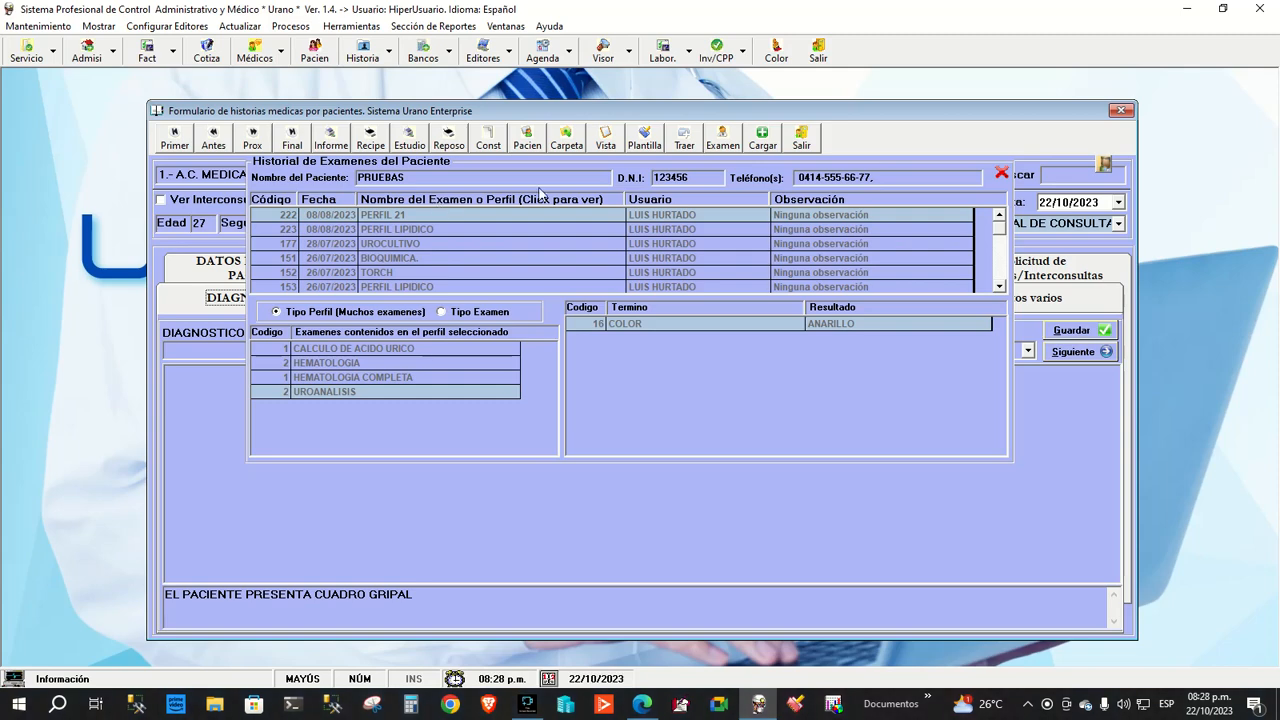
{"action": "left_click", "coordinate": [727, 142]}
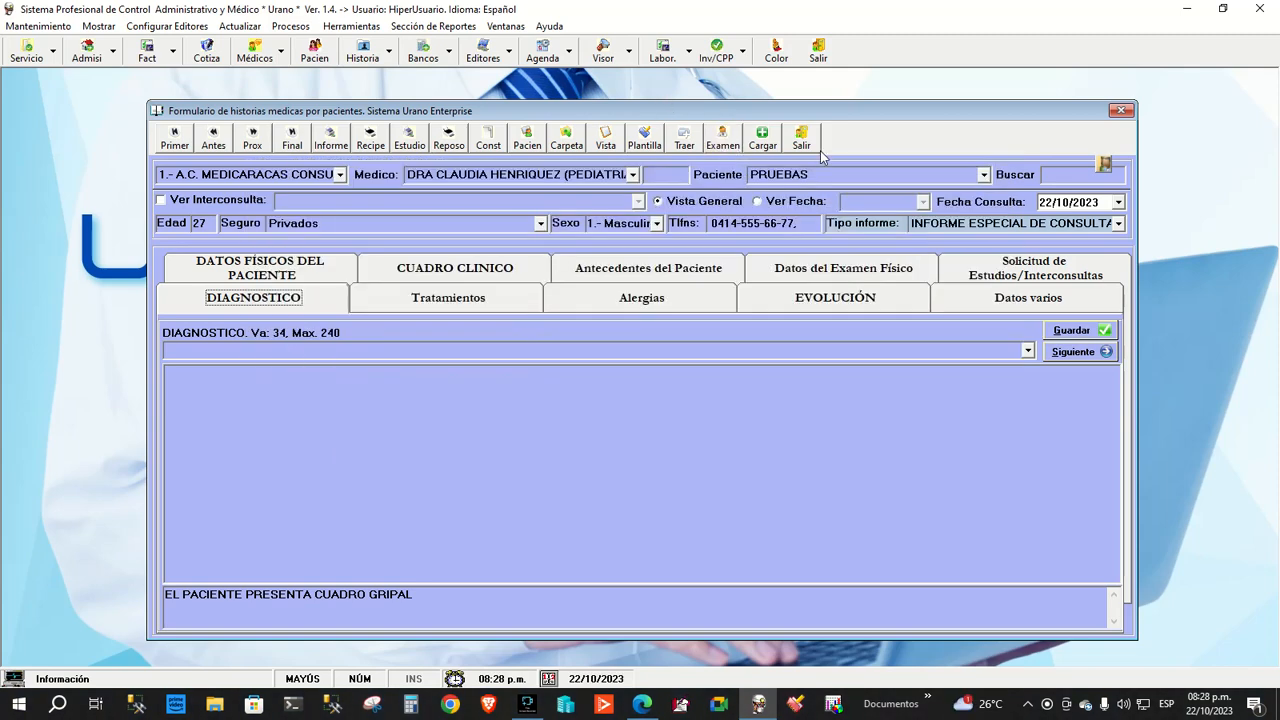
{"action": "left_click", "coordinate": [802, 138]}
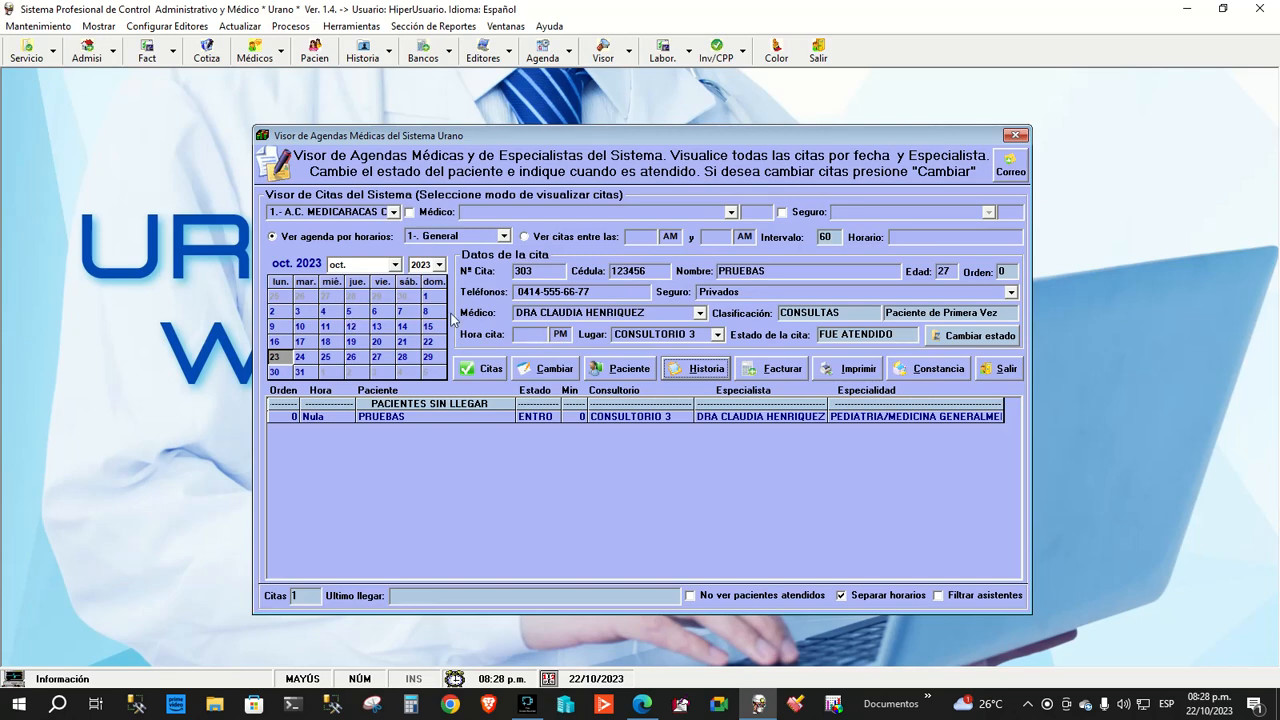
Show the appointments for 22 October 2023 and open the medical history of the patient listed there
{"action": "left_click", "coordinate": [428, 341]}
{"action": "left_click", "coordinate": [437, 418]}
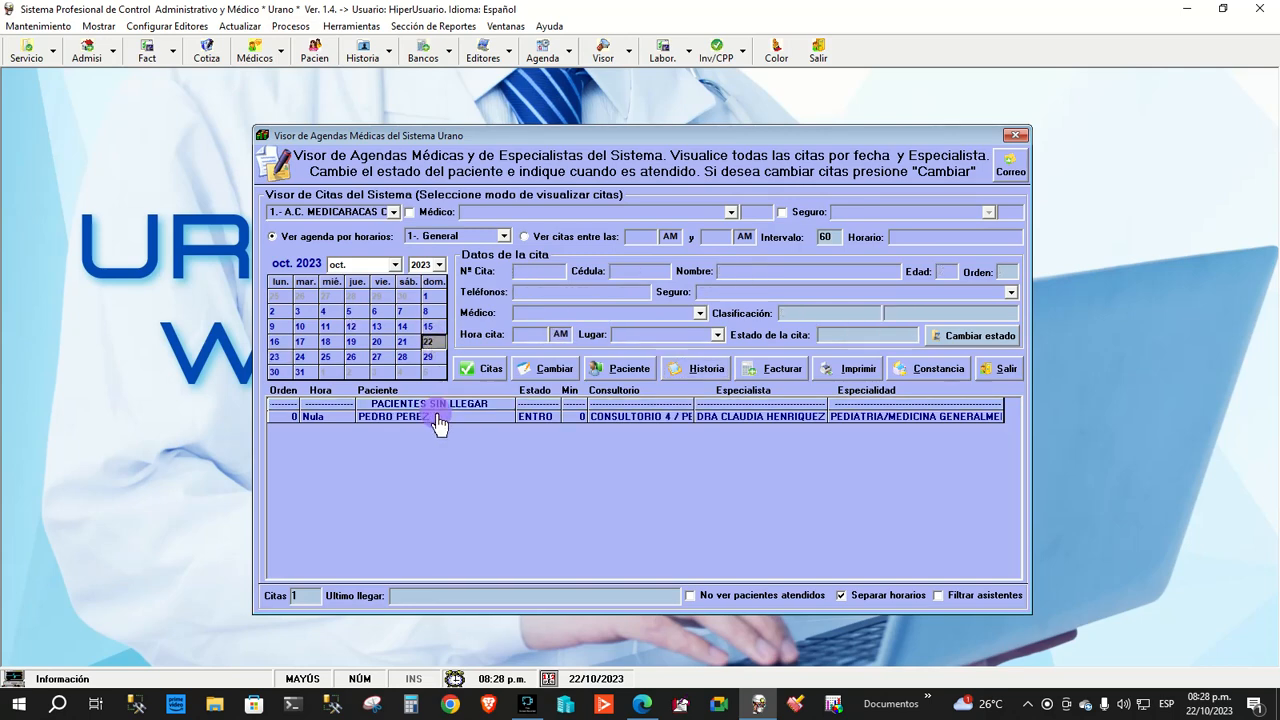
{"action": "left_click", "coordinate": [704, 368]}
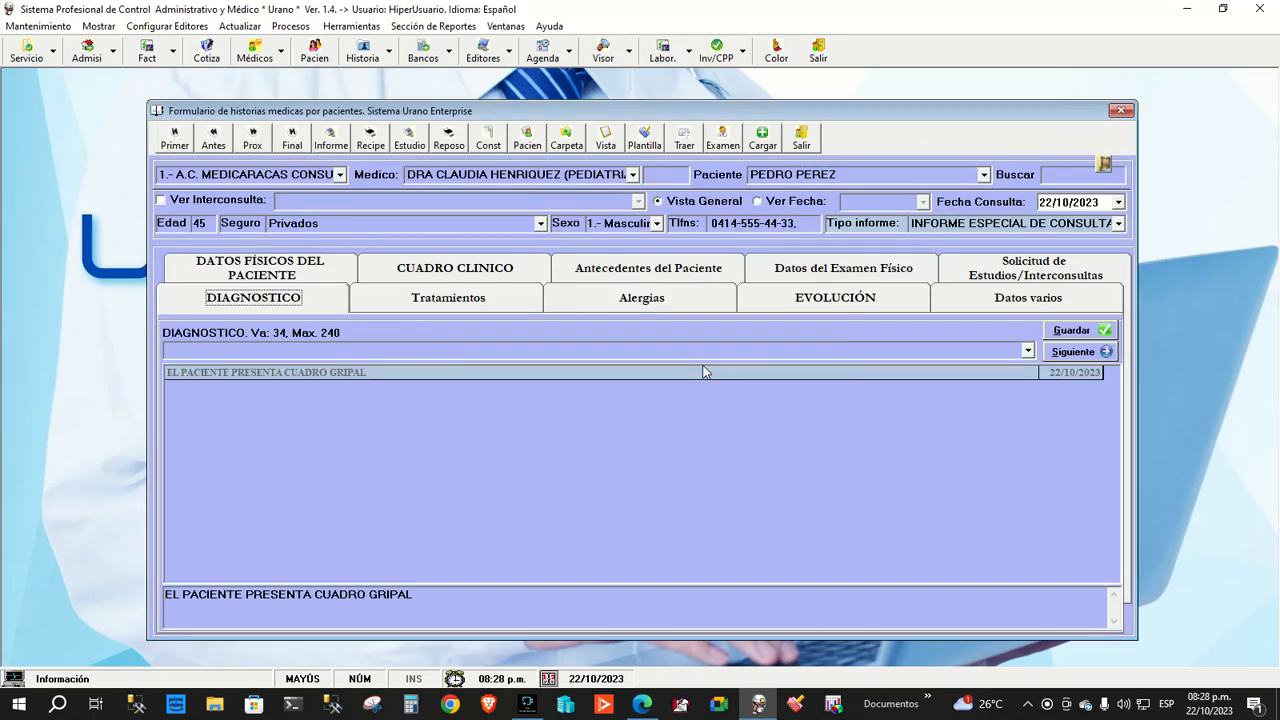
Check the patient's appointment in the agenda viewer, dismiss the desktop notification, and close the viewer
{"action": "left_click", "coordinate": [603, 52]}
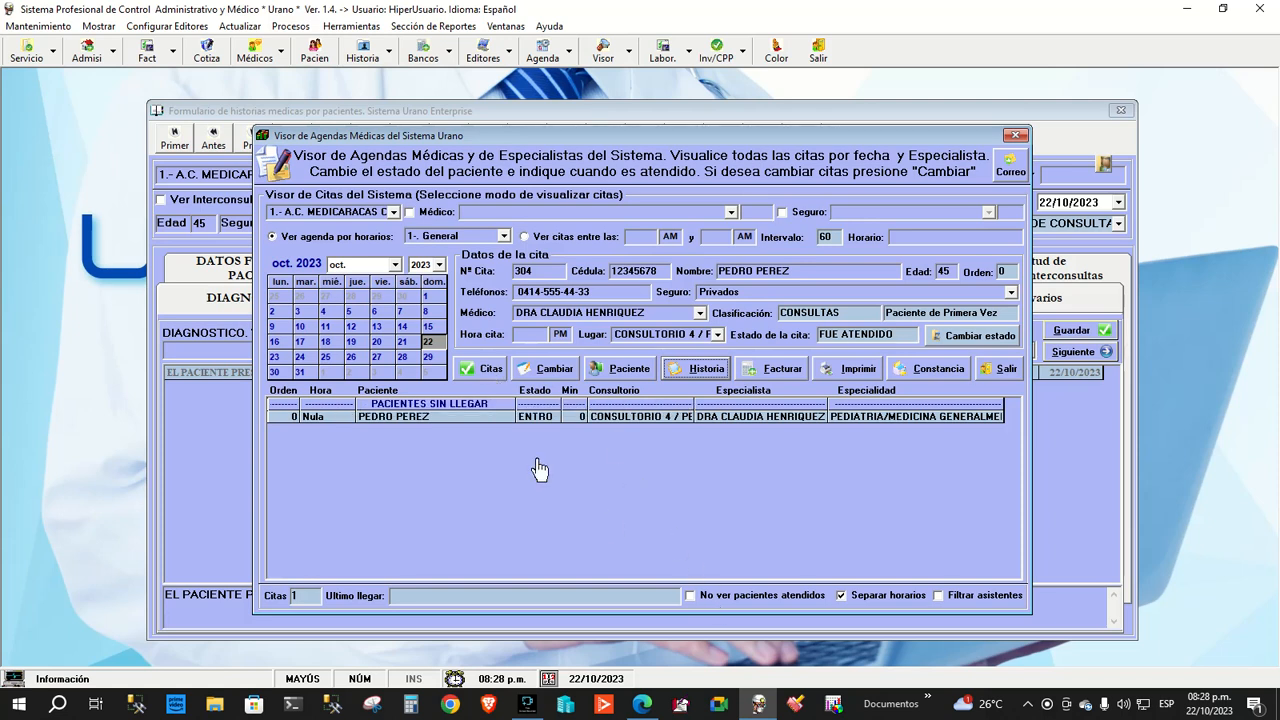
{"action": "left_click", "coordinate": [534, 419]}
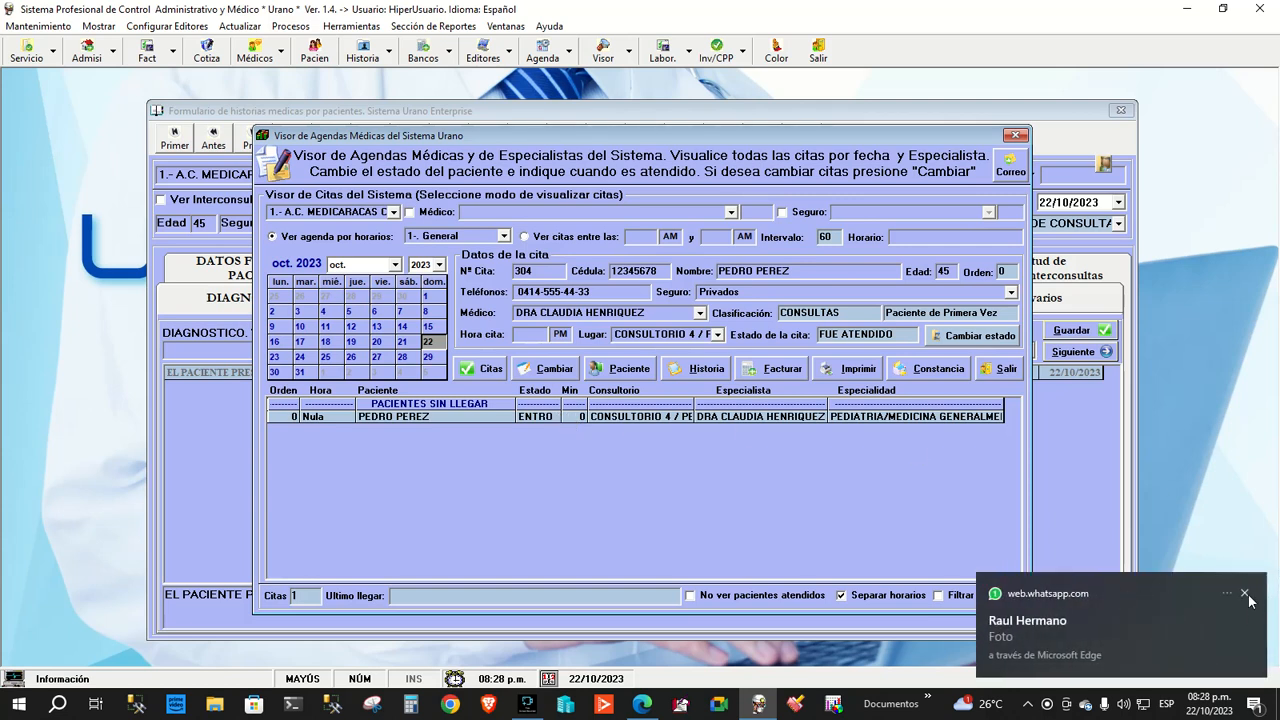
{"action": "left_click", "coordinate": [1238, 597]}
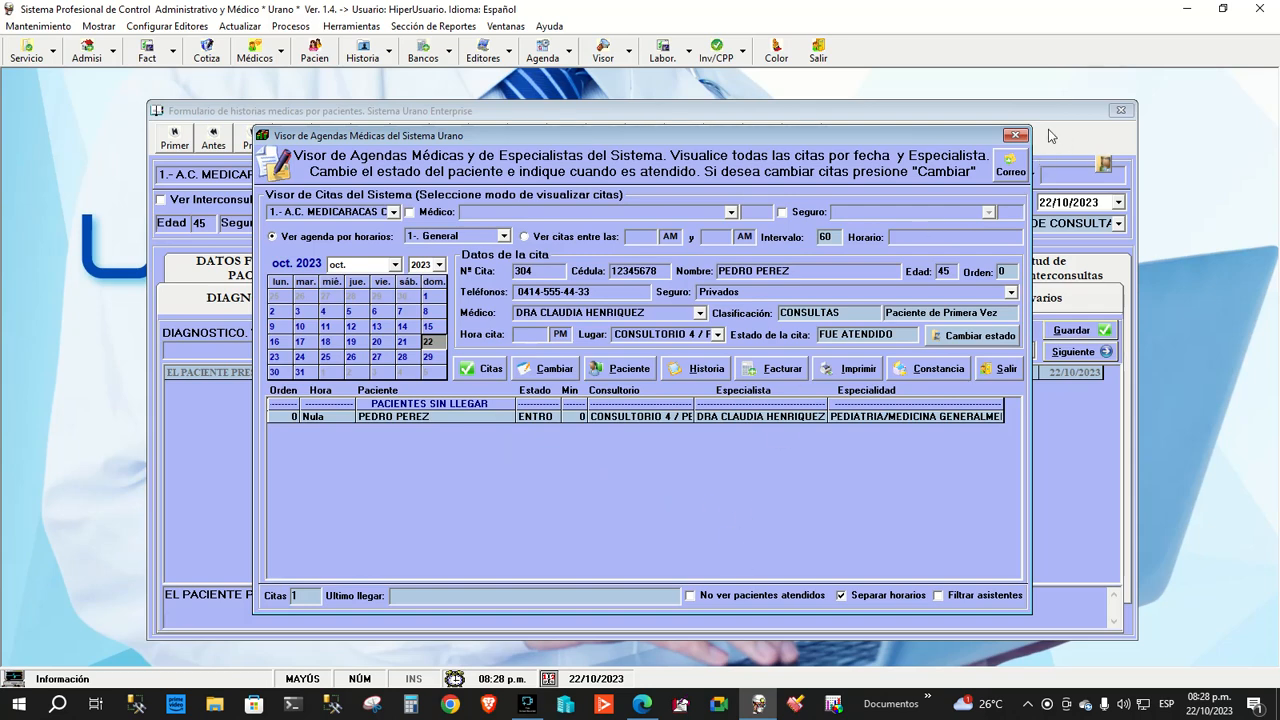
{"action": "left_click", "coordinate": [1015, 134]}
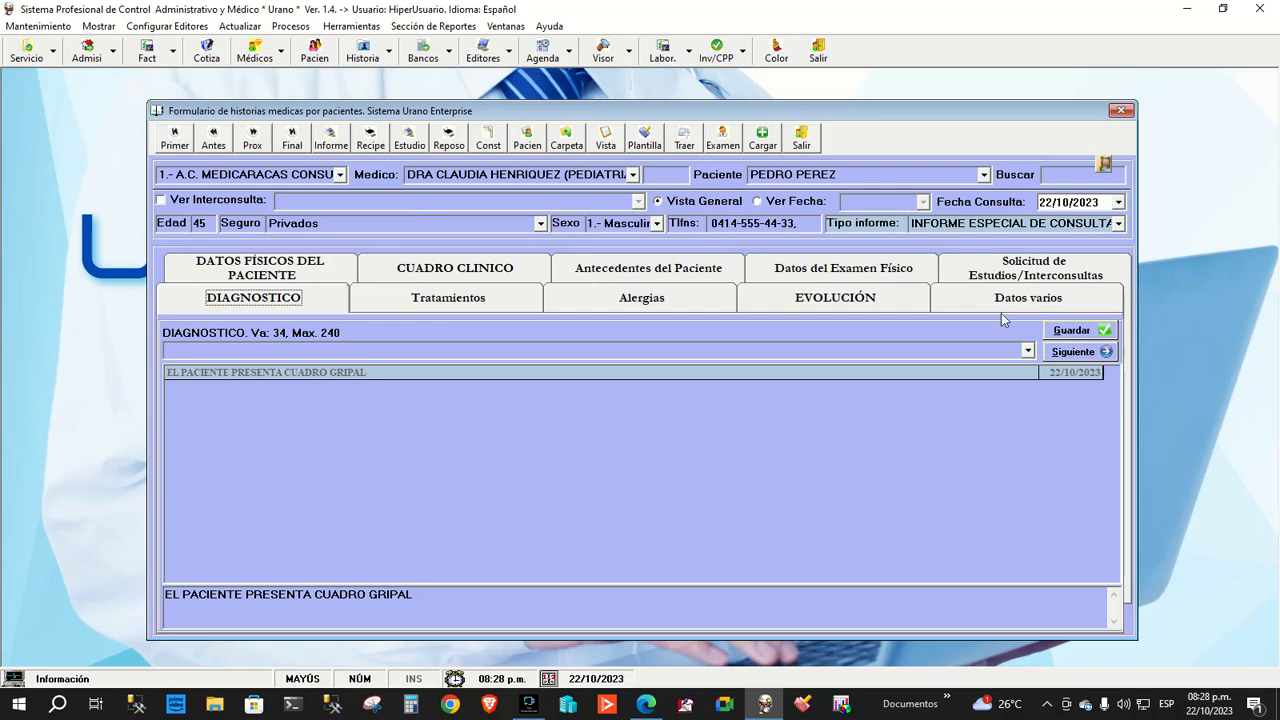
Advance through the patient's history sections from DIAGNOSTICO to Datos del Examen Físico, reviewing the recorded entries
{"action": "left_click", "coordinate": [1094, 350]}
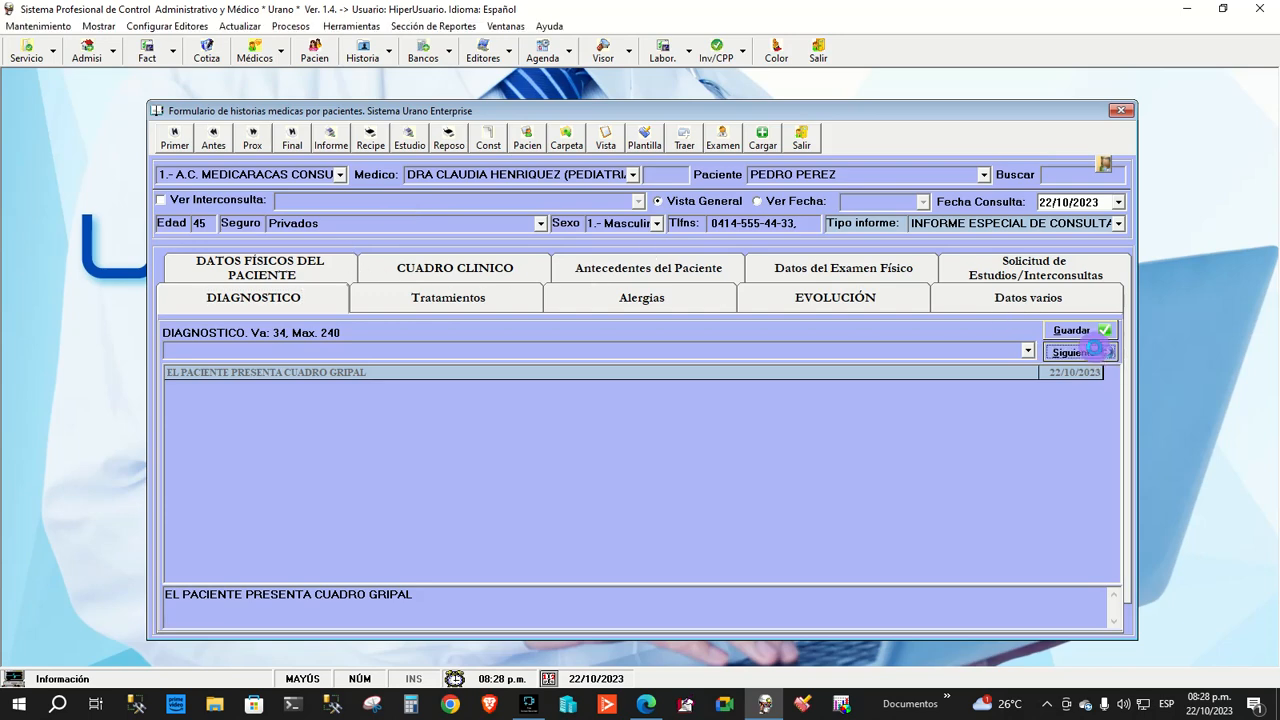
{"action": "left_click", "coordinate": [1095, 352]}
{"action": "left_click", "coordinate": [1095, 352]}
{"action": "left_click", "coordinate": [1096, 353]}
{"action": "left_click", "coordinate": [1098, 355]}
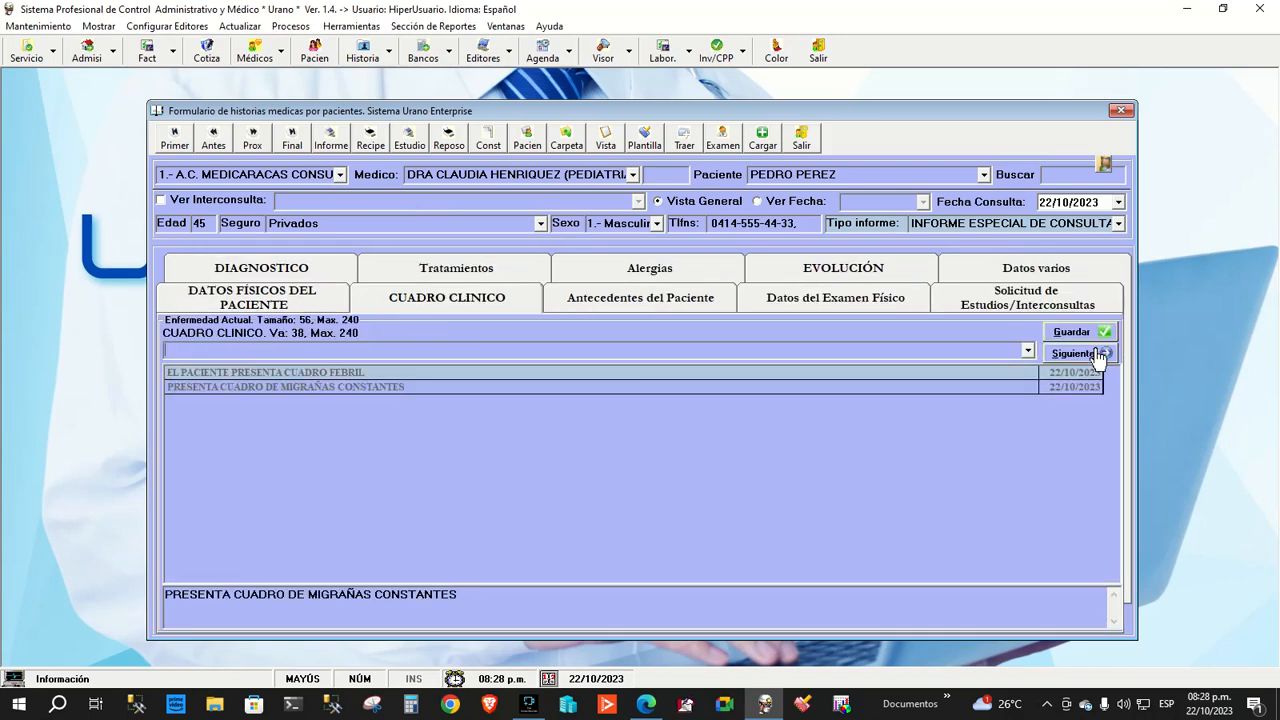
{"action": "left_click", "coordinate": [1098, 355]}
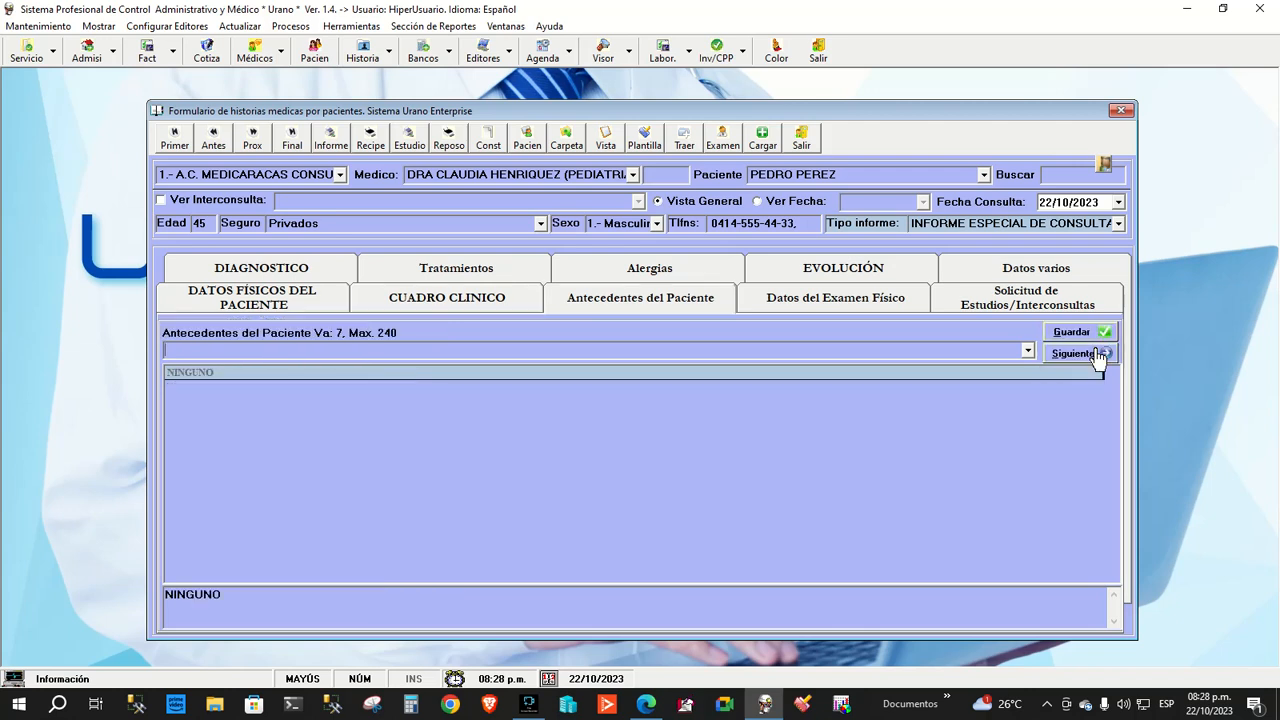
{"action": "left_click", "coordinate": [1098, 355]}
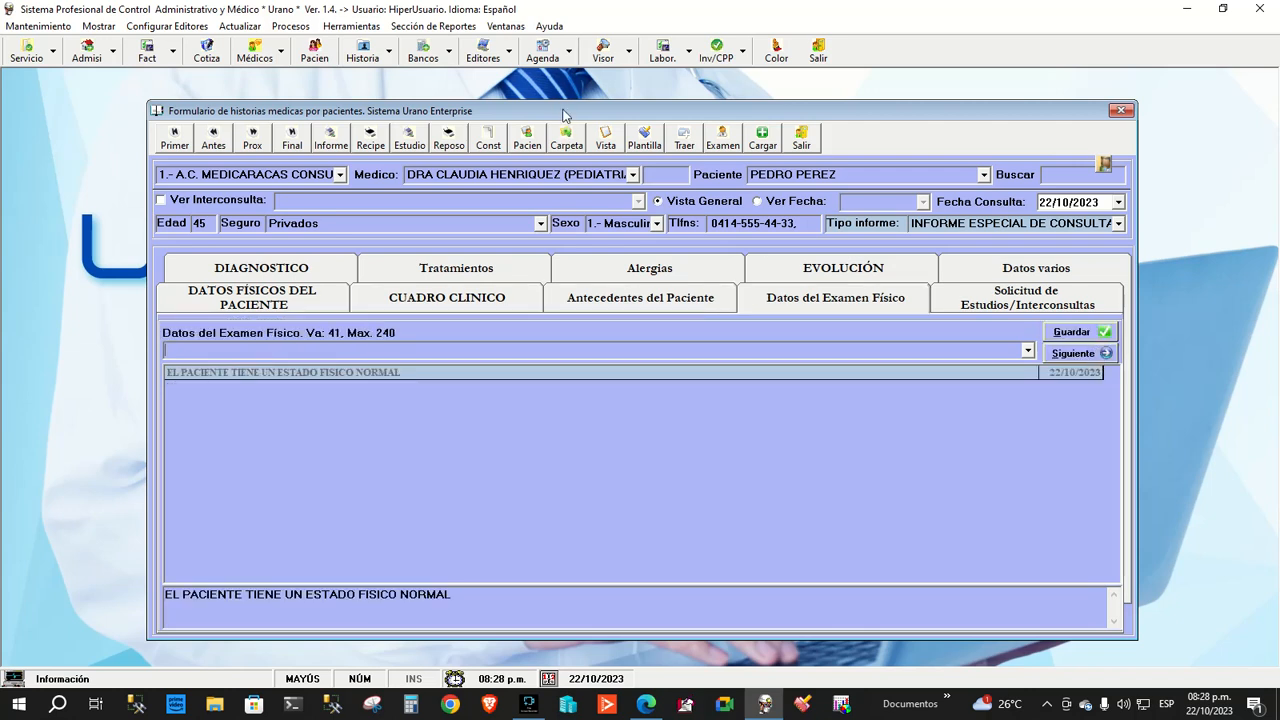
Switch the Datos del Examen Físico entries from table to text view and advance to the DIAGNOSTICO section
{"action": "left_click", "coordinate": [610, 144]}
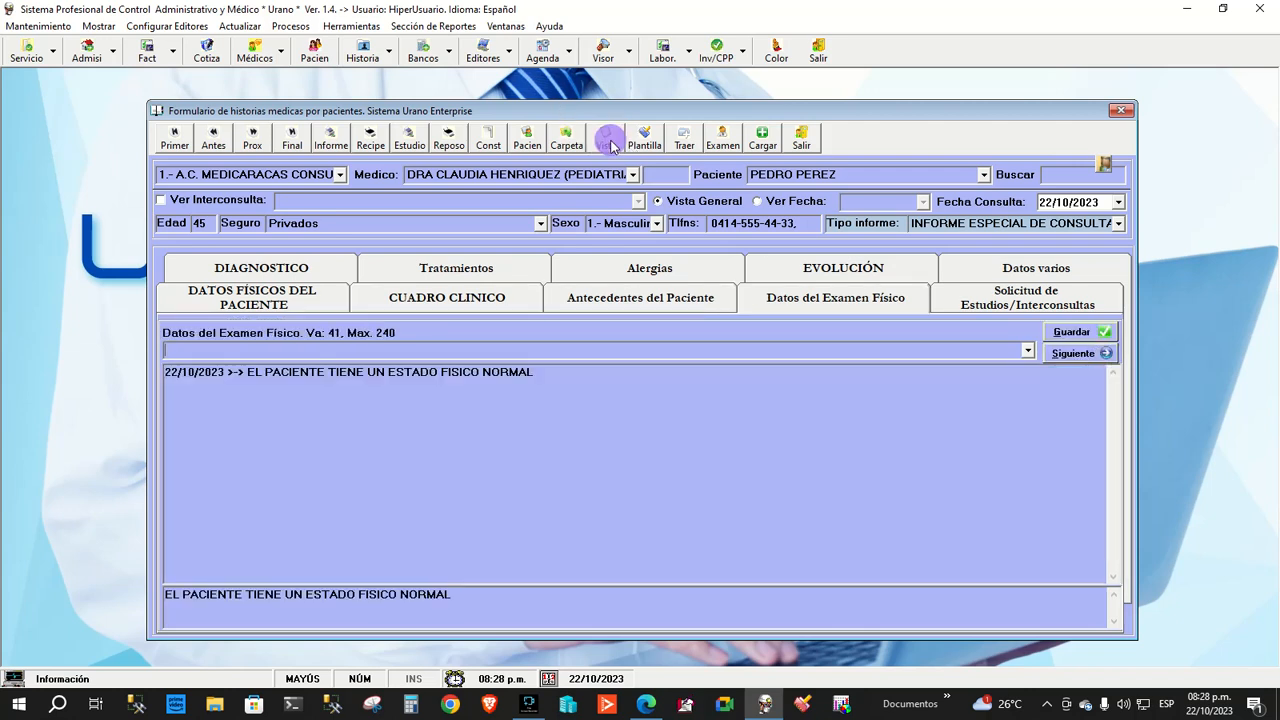
{"action": "left_click", "coordinate": [1101, 355]}
{"action": "left_click", "coordinate": [1101, 355]}
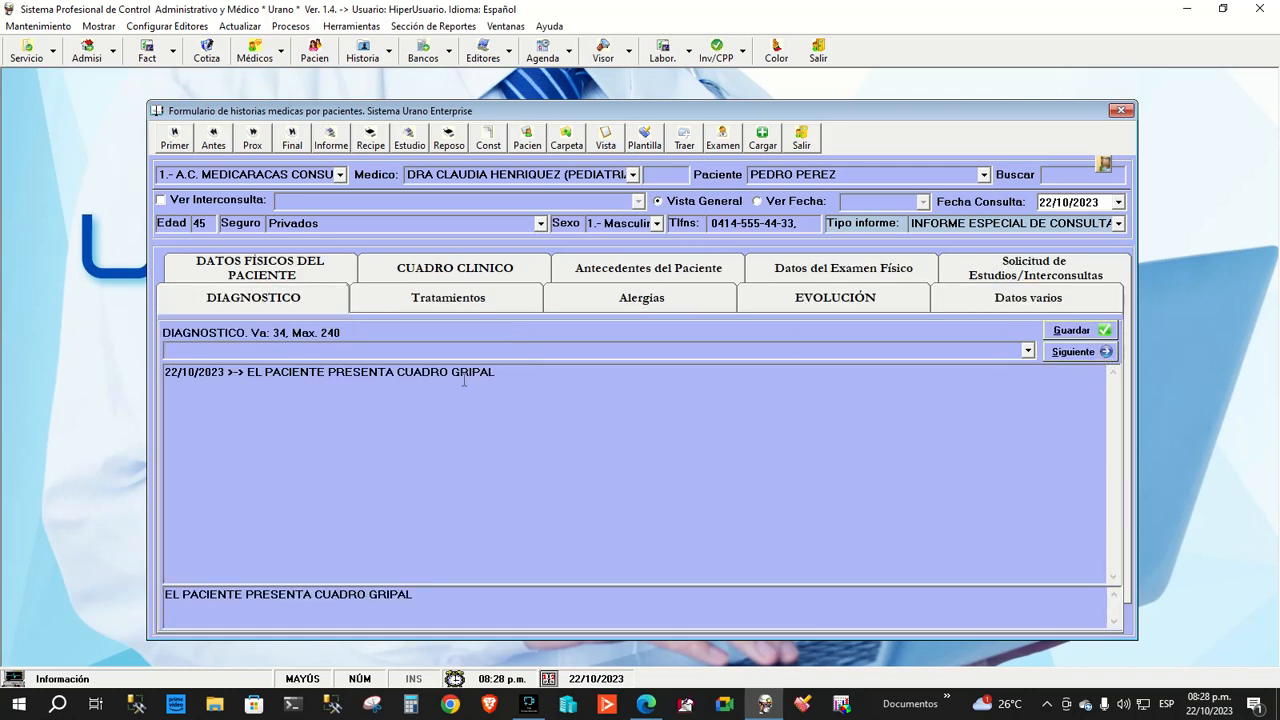
Alternate the DIAGNOSTICO entries between table and text views, ending in text view, and advance to the EVOLUCIÓN section
{"action": "left_click", "coordinate": [610, 145]}
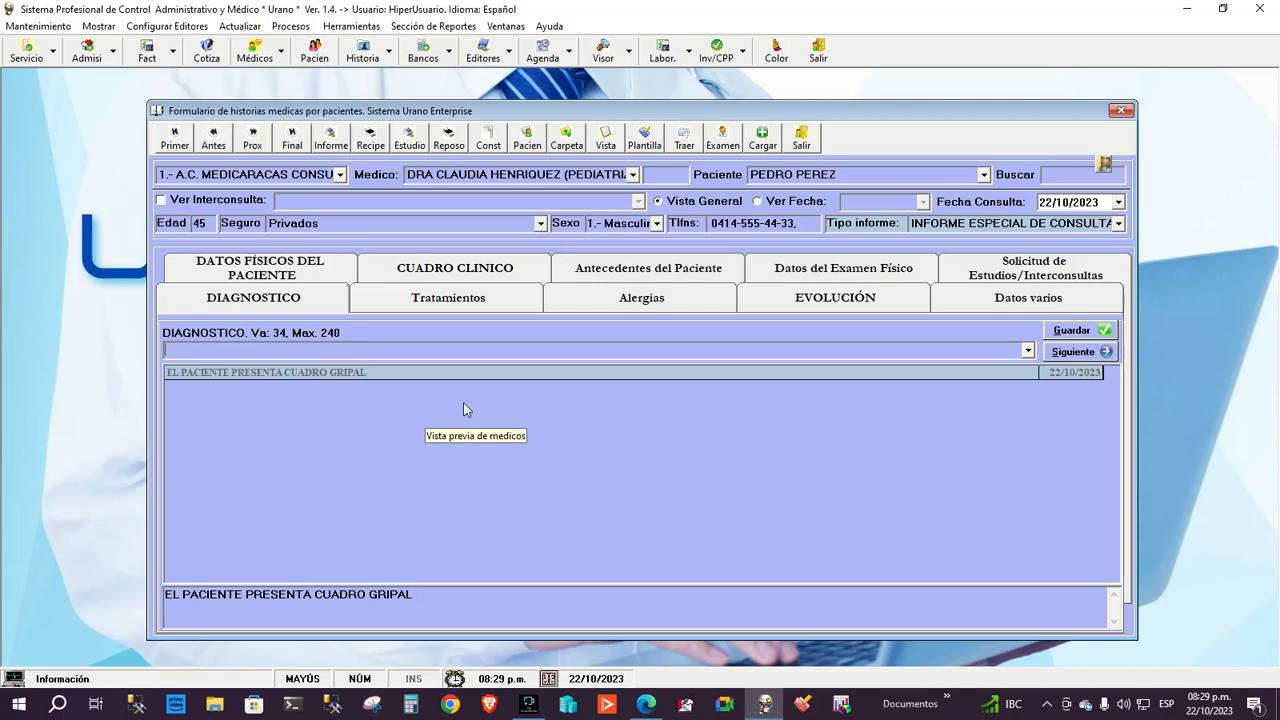
{"action": "left_click", "coordinate": [612, 143]}
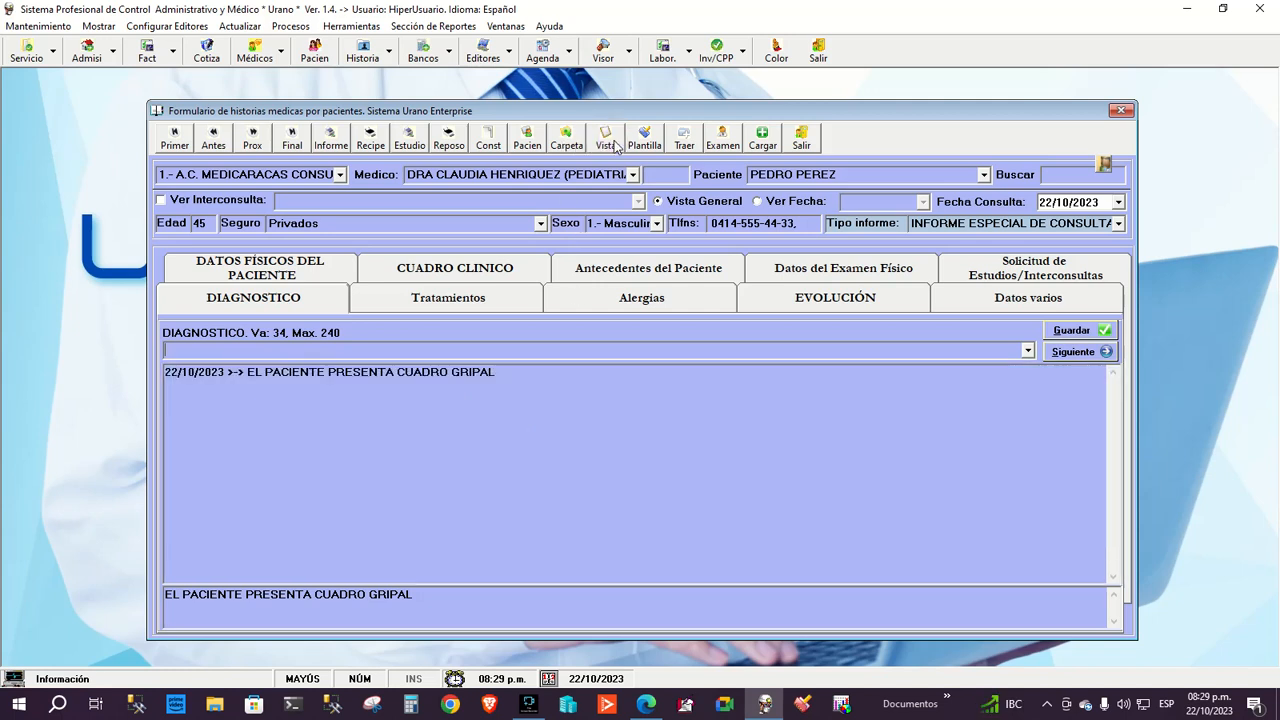
{"action": "left_click", "coordinate": [612, 142]}
{"action": "left_click", "coordinate": [611, 142]}
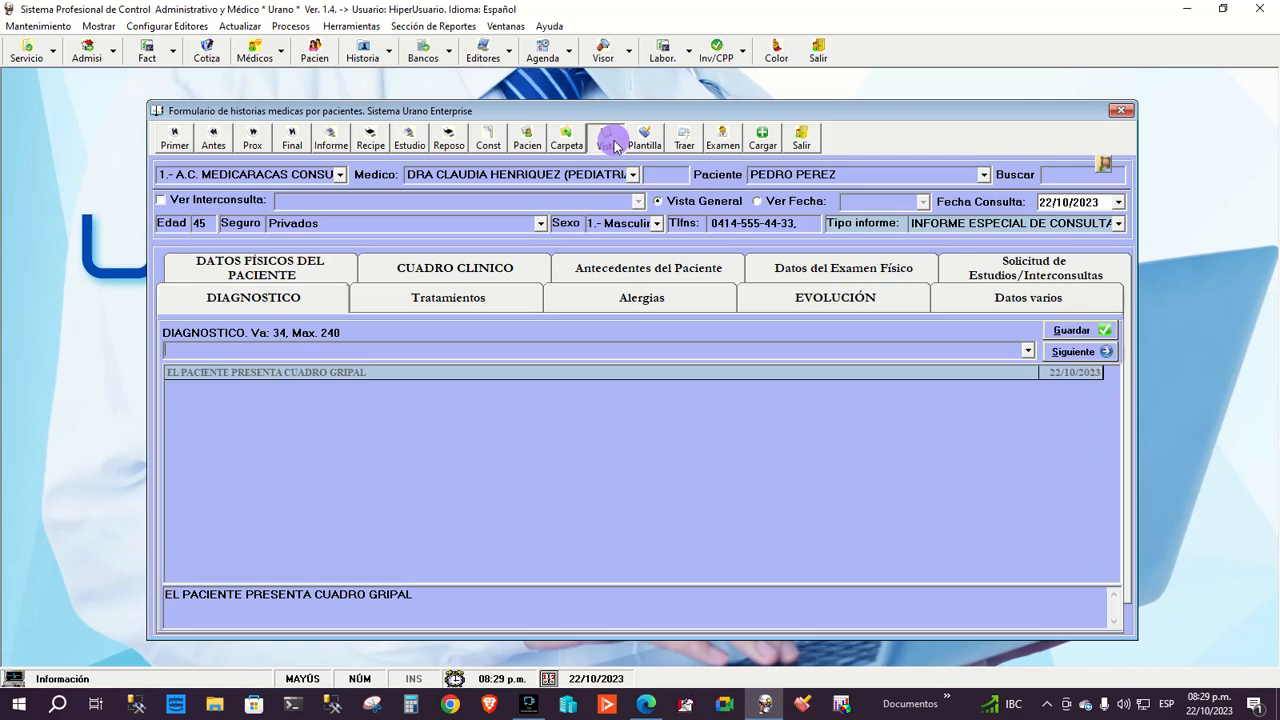
{"action": "left_click", "coordinate": [1066, 353]}
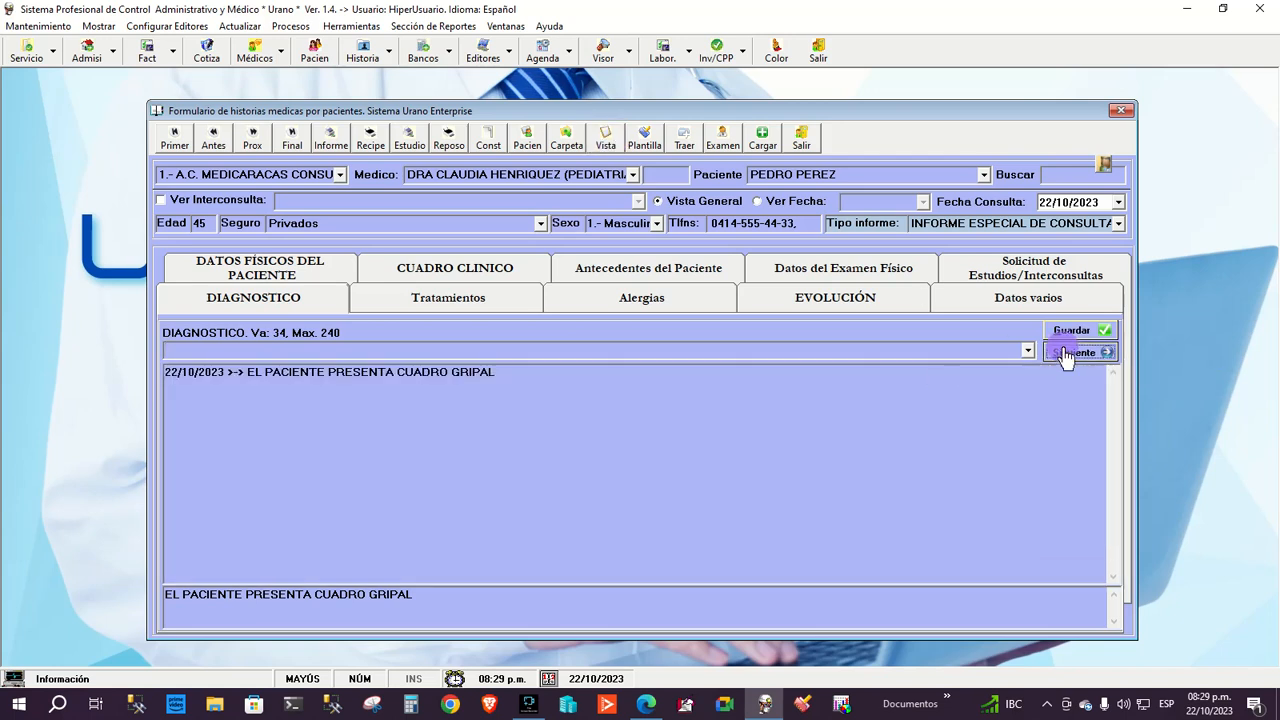
{"action": "left_click", "coordinate": [1066, 353]}
{"action": "left_click", "coordinate": [1066, 358]}
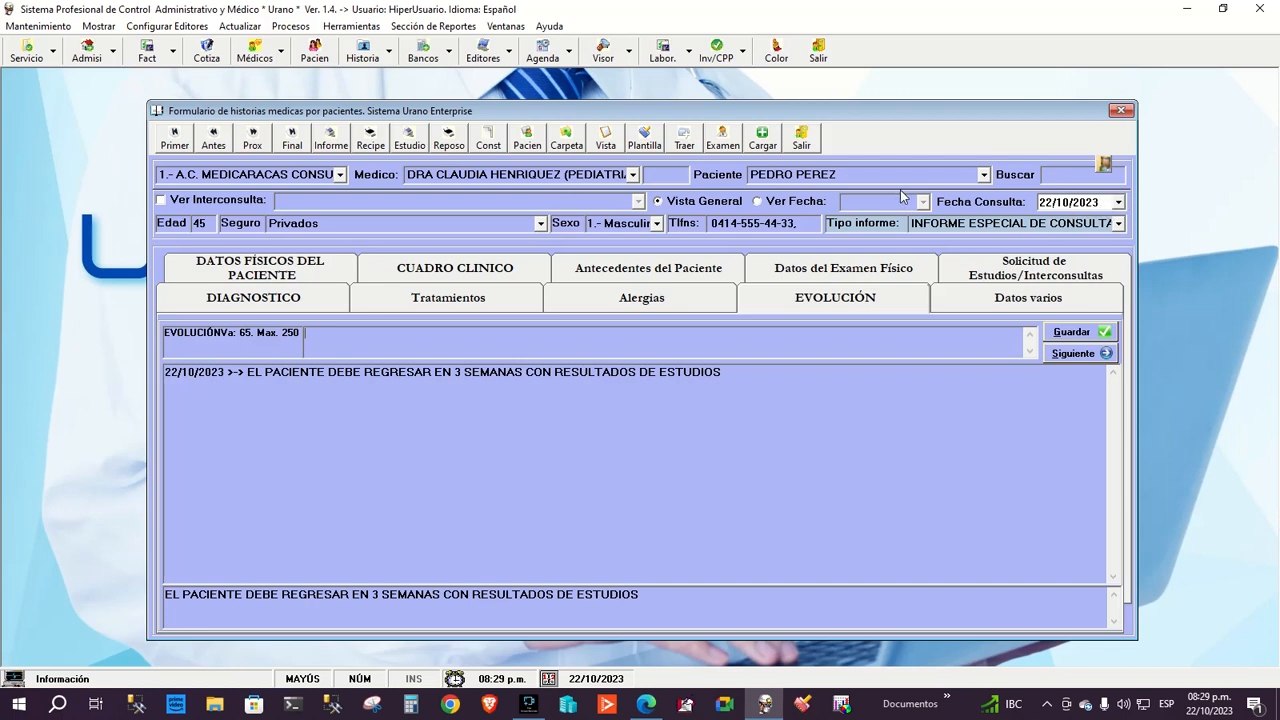
Set the consultation date to 23/10/2023 and try to issue a Constancia al Paciente
{"action": "left_click", "coordinate": [1118, 202]}
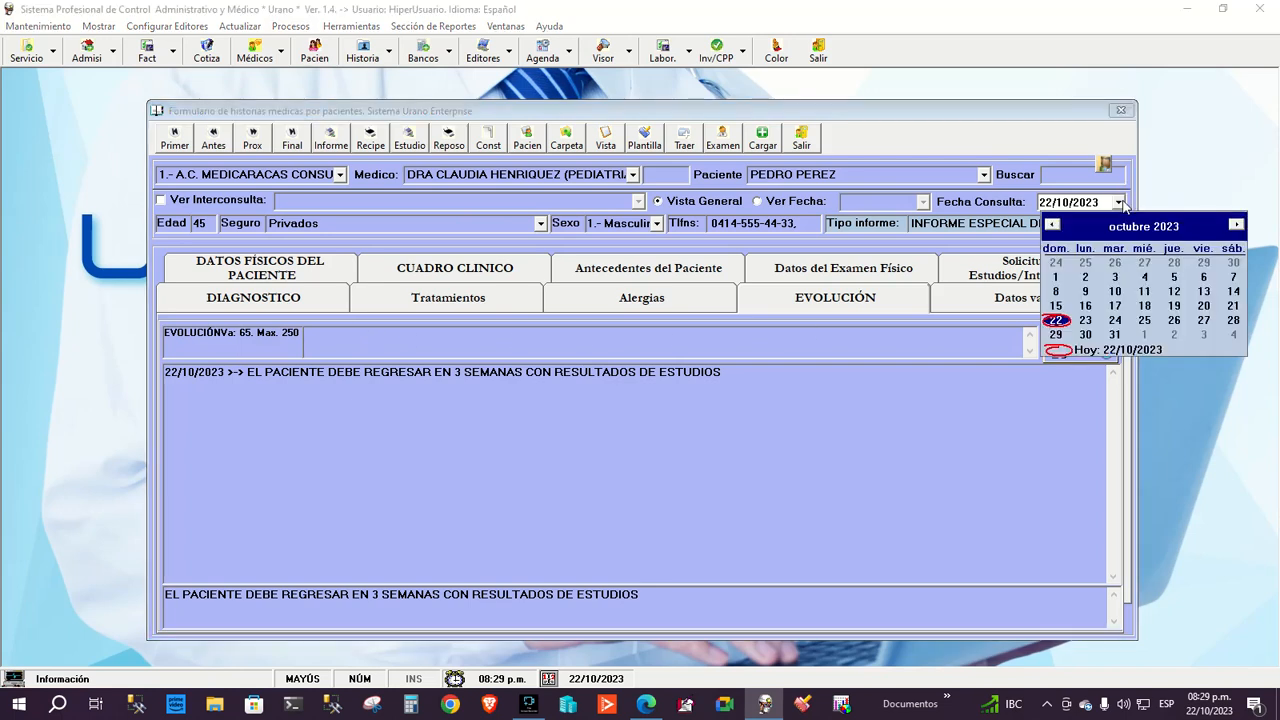
{"action": "left_click", "coordinate": [1085, 320]}
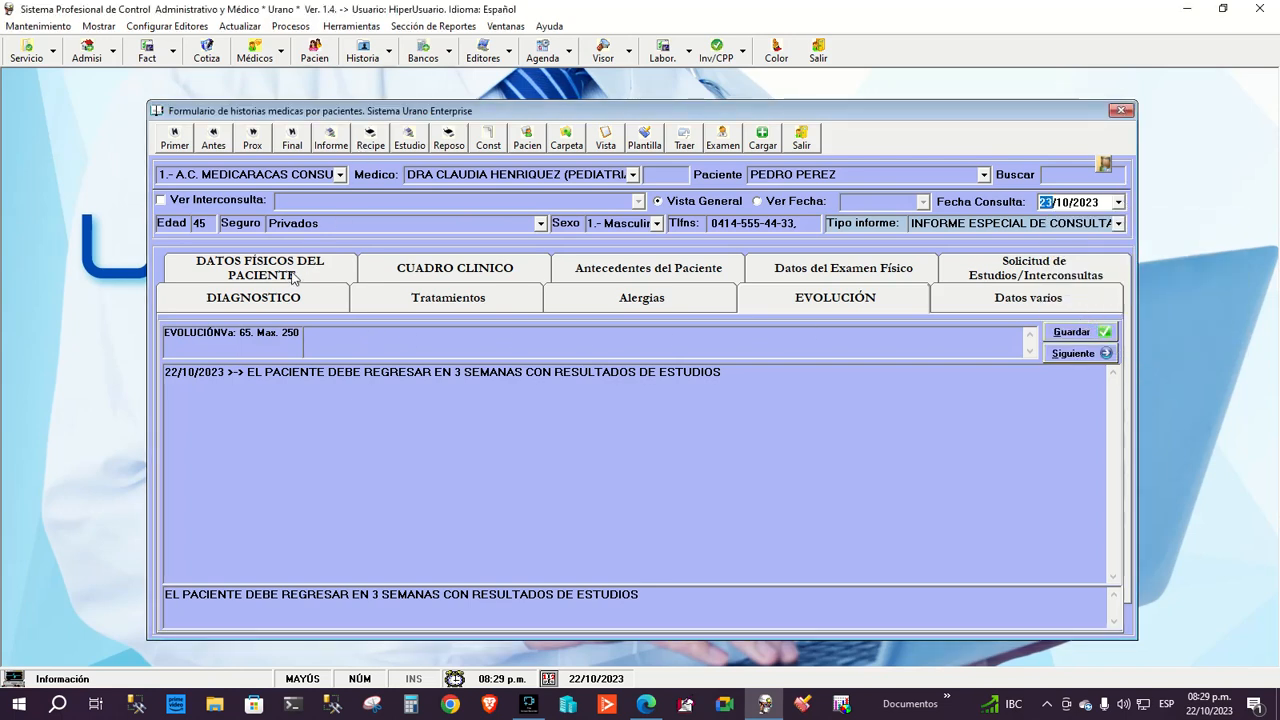
{"action": "left_click", "coordinate": [492, 142]}
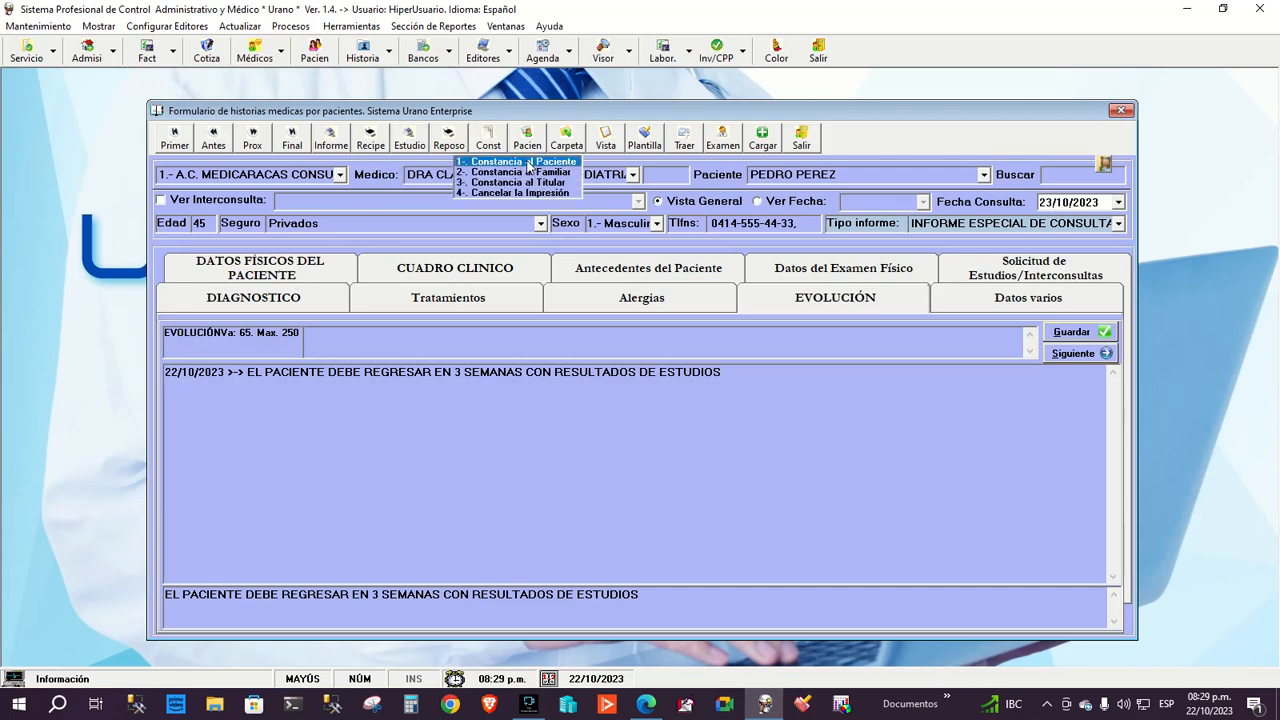
{"action": "left_click", "coordinate": [528, 162]}
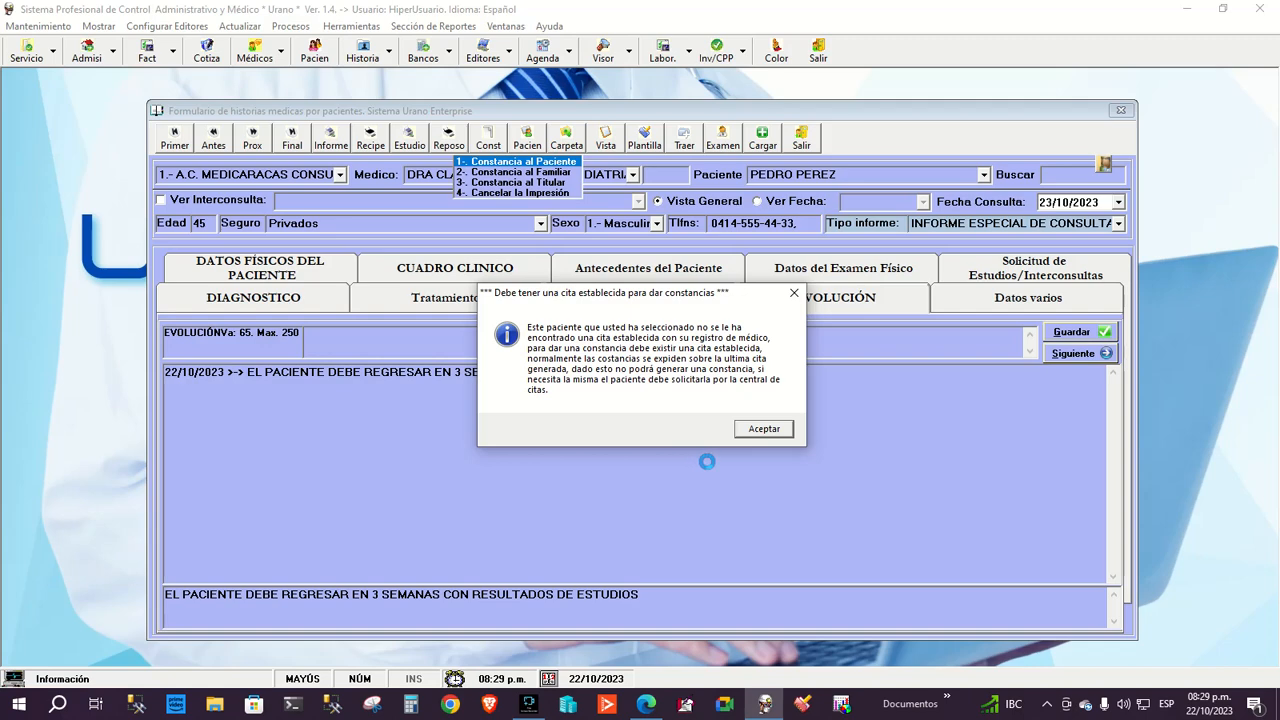
{"action": "left_click", "coordinate": [757, 432]}
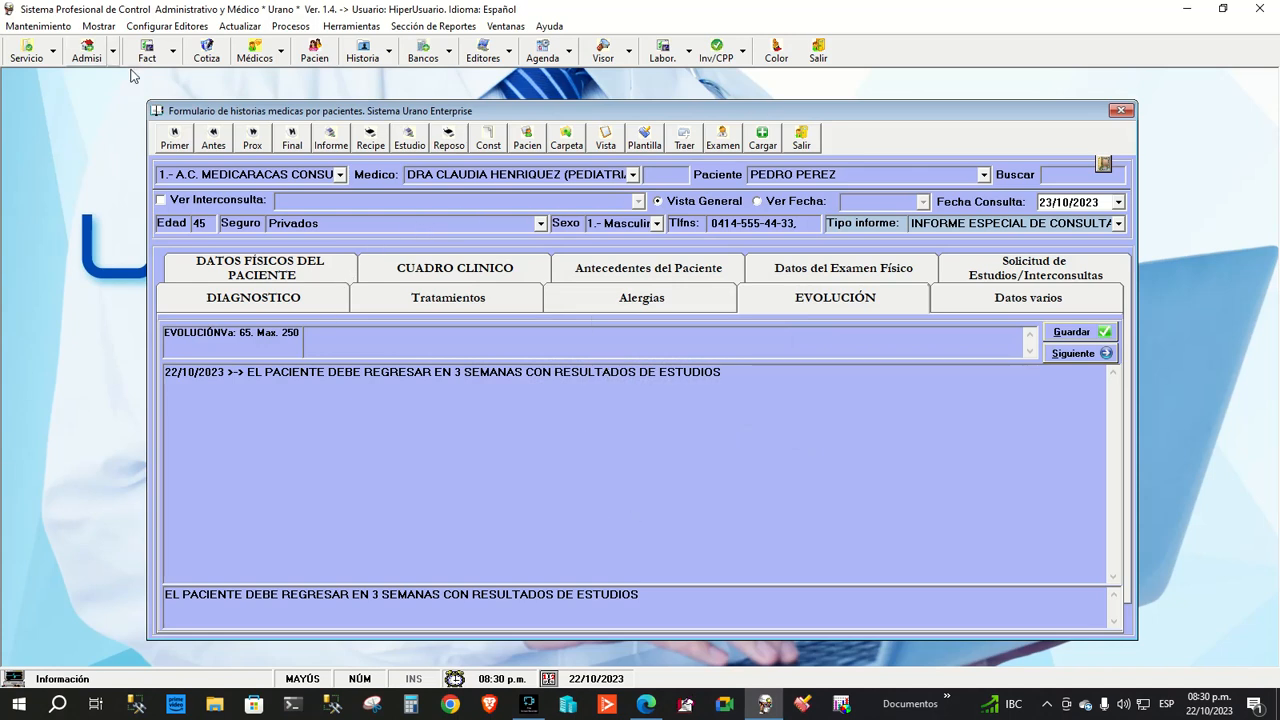
Generate the patient's rest certificate for the 22/10/2023 diagnosis with 3 days of rest, review its preview, and close it
{"action": "left_click", "coordinate": [447, 145]}
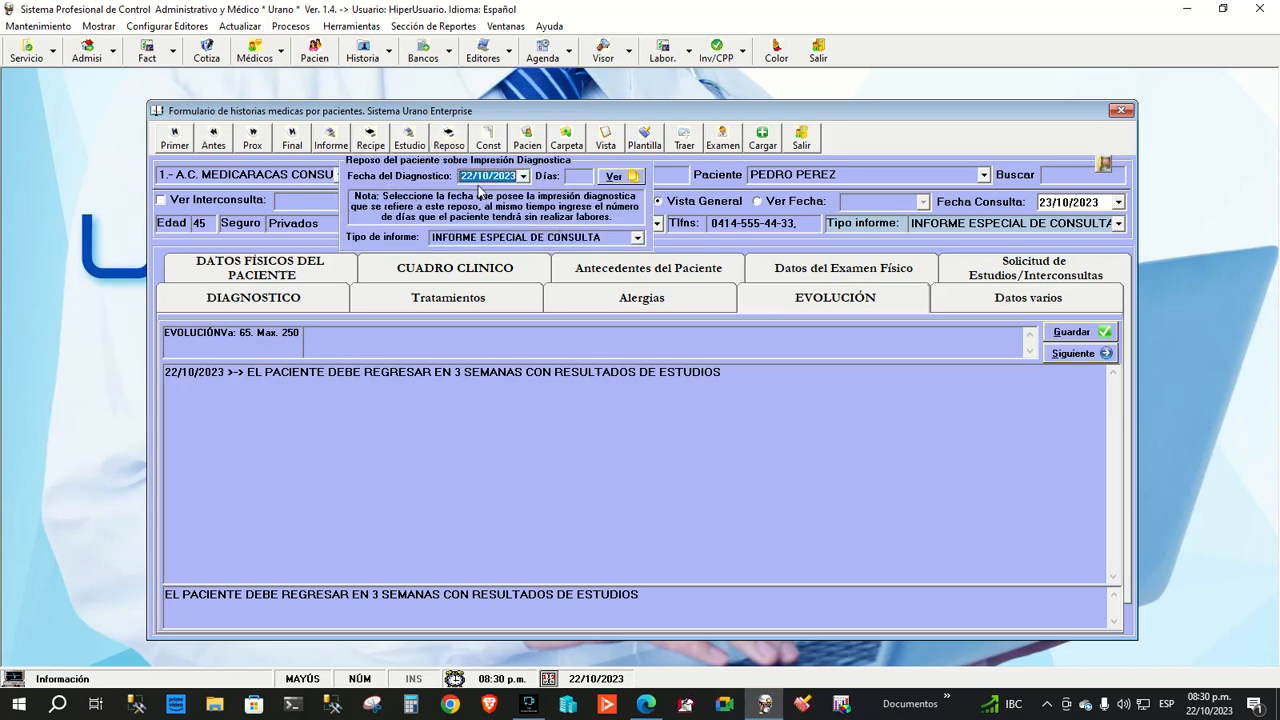
{"action": "left_click", "coordinate": [582, 177]}
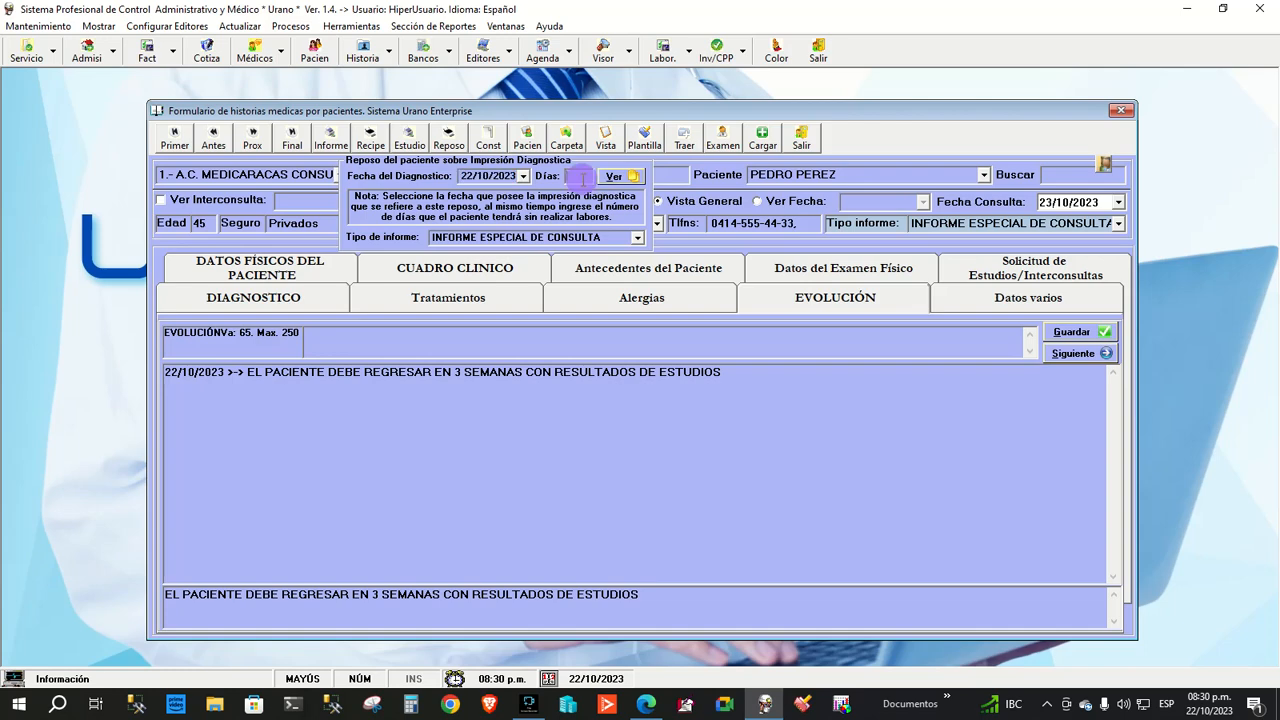
{"action": "type", "text": "3"}
{"action": "left_click", "coordinate": [627, 180]}
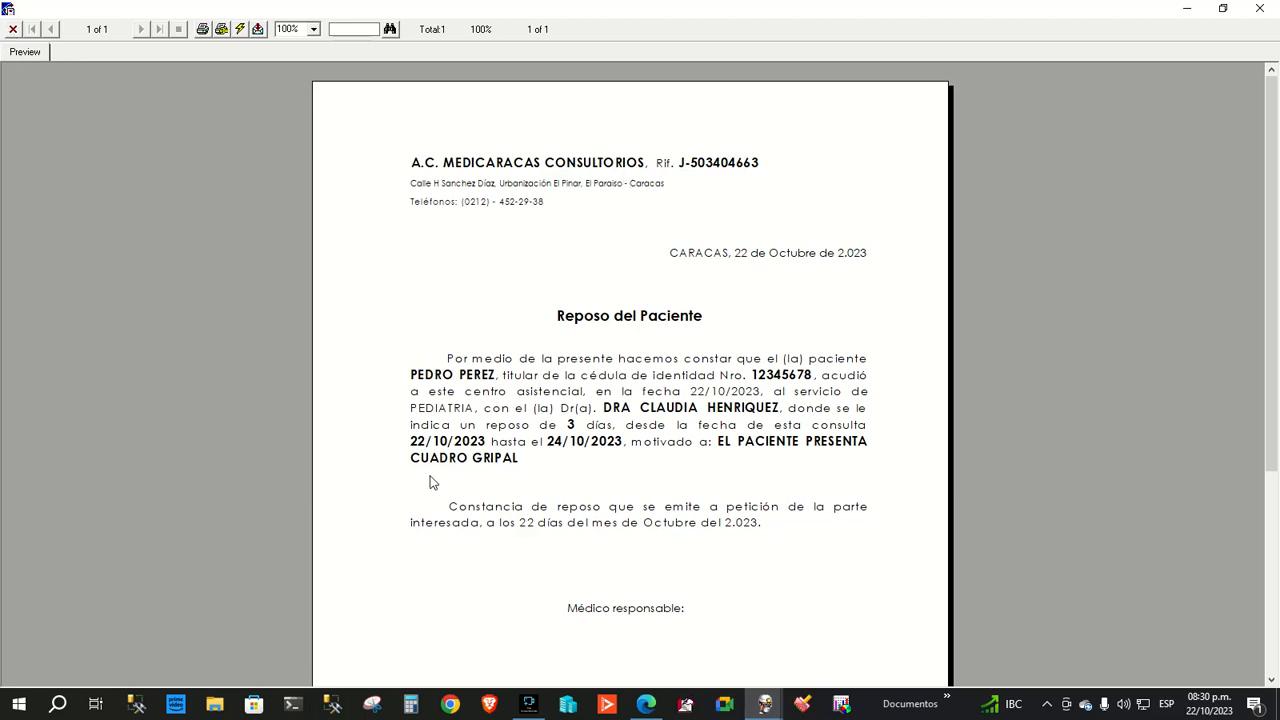
{"action": "left_click", "coordinate": [13, 30]}
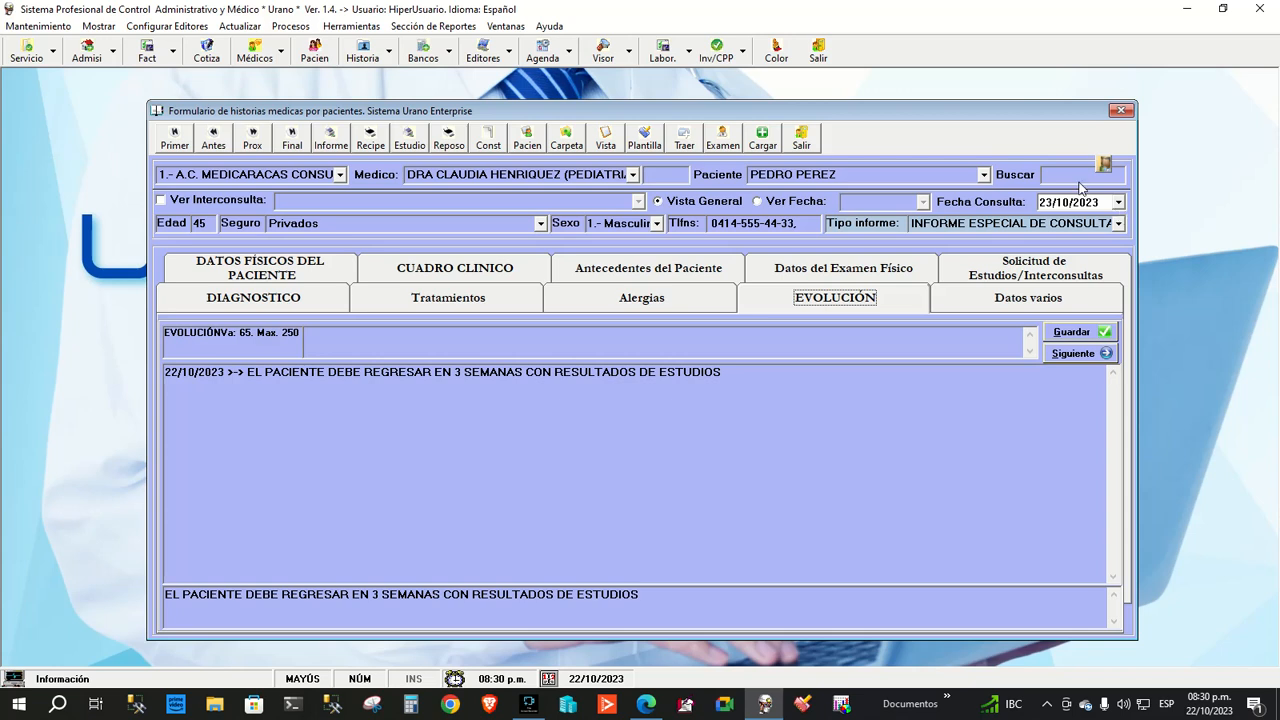
Display the consultation report options, choose the date 22/10/2023, and close them without generating the report
{"action": "left_click", "coordinate": [330, 140]}
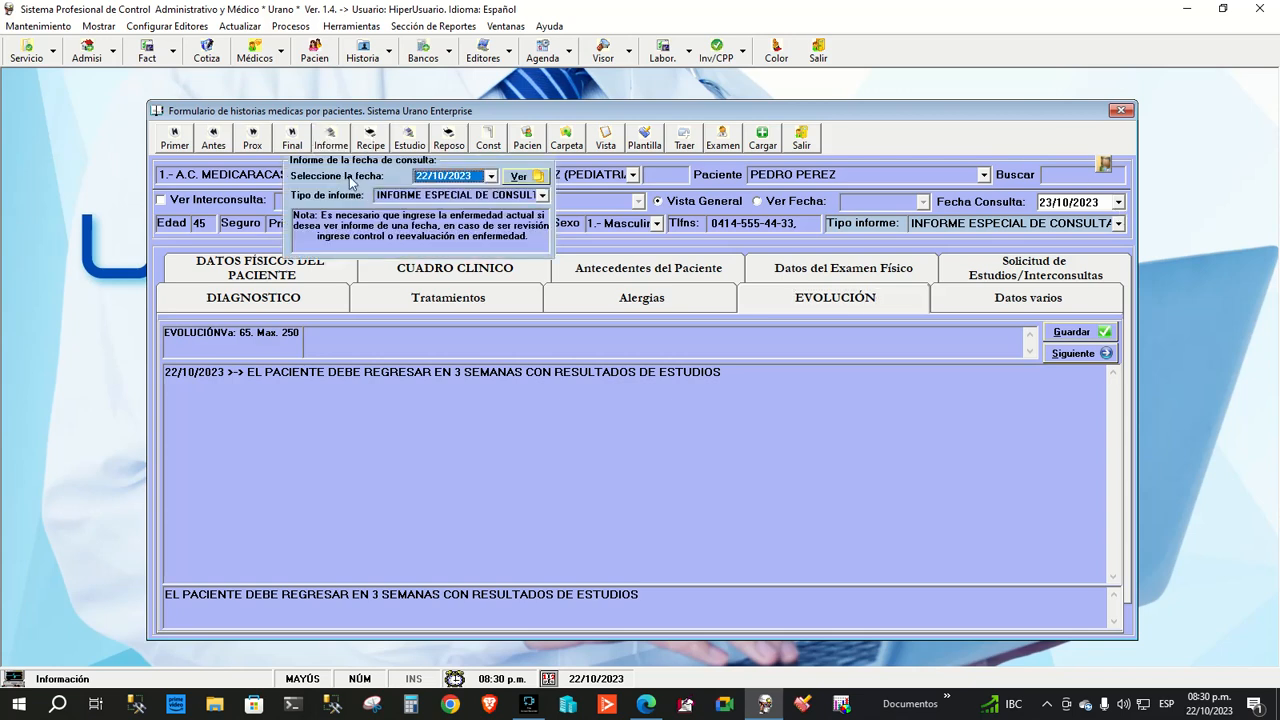
{"action": "left_click", "coordinate": [428, 177]}
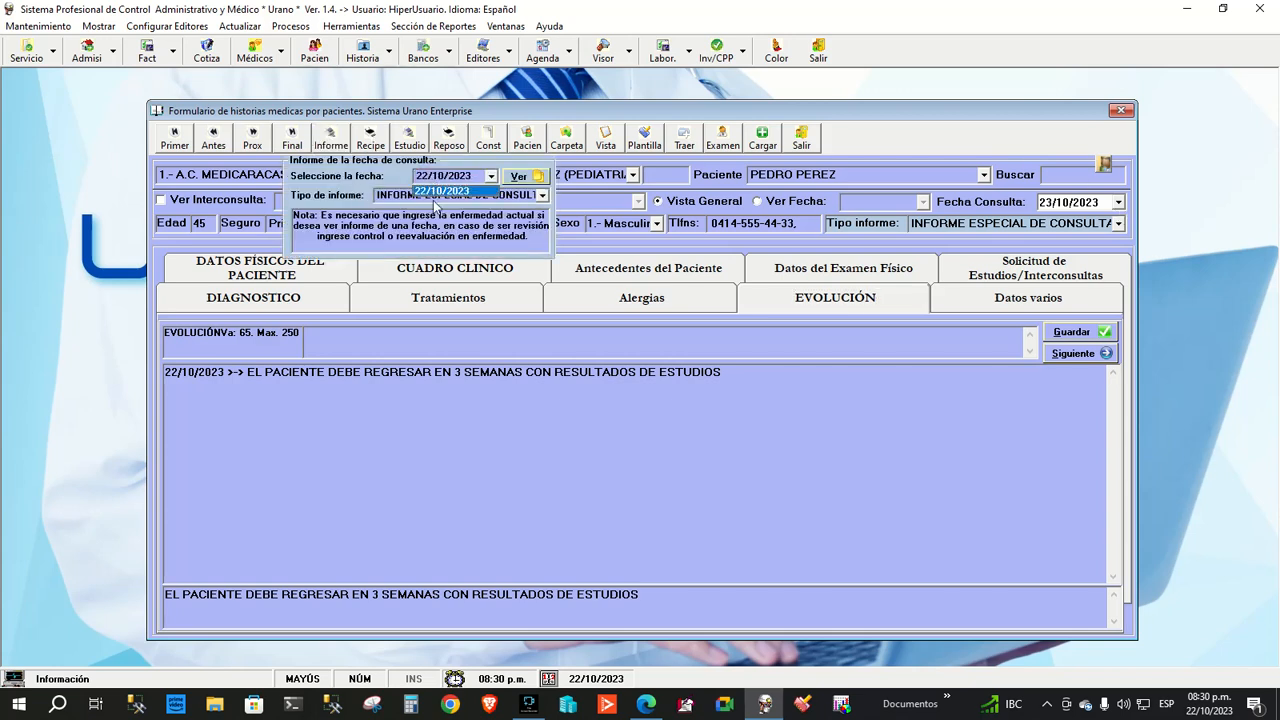
{"action": "left_click", "coordinate": [438, 190]}
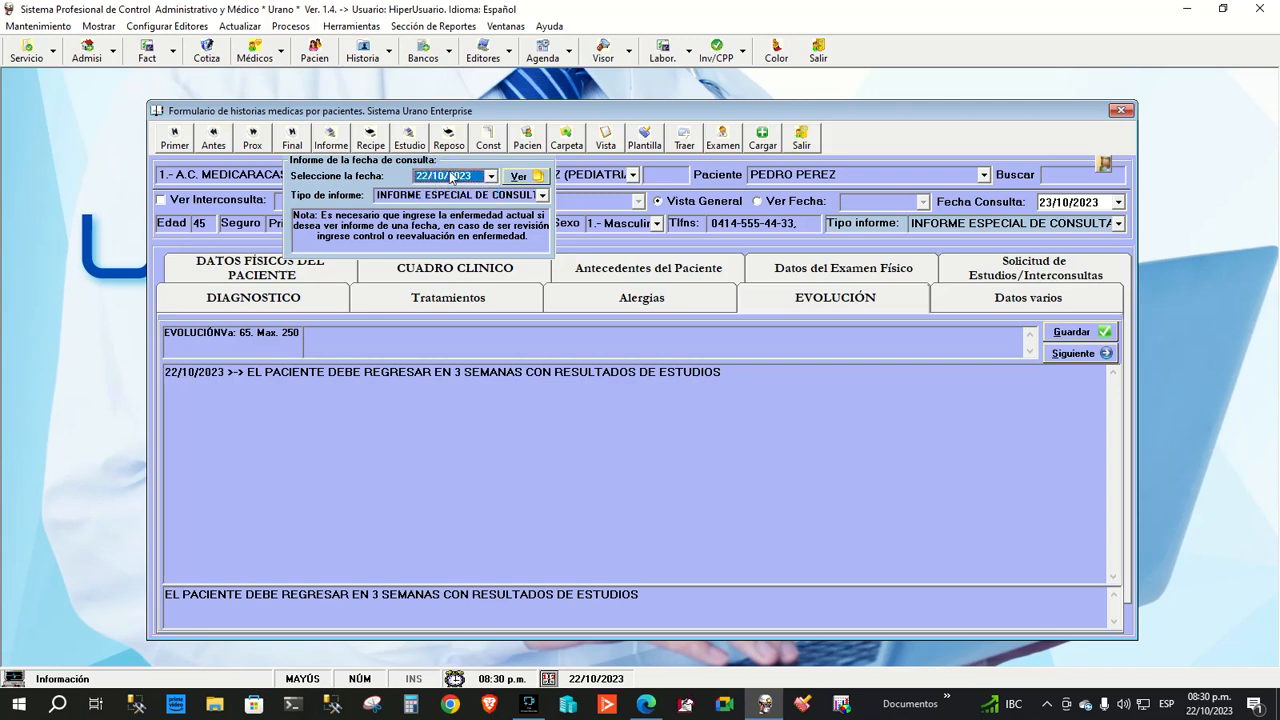
{"action": "left_click", "coordinate": [328, 142]}
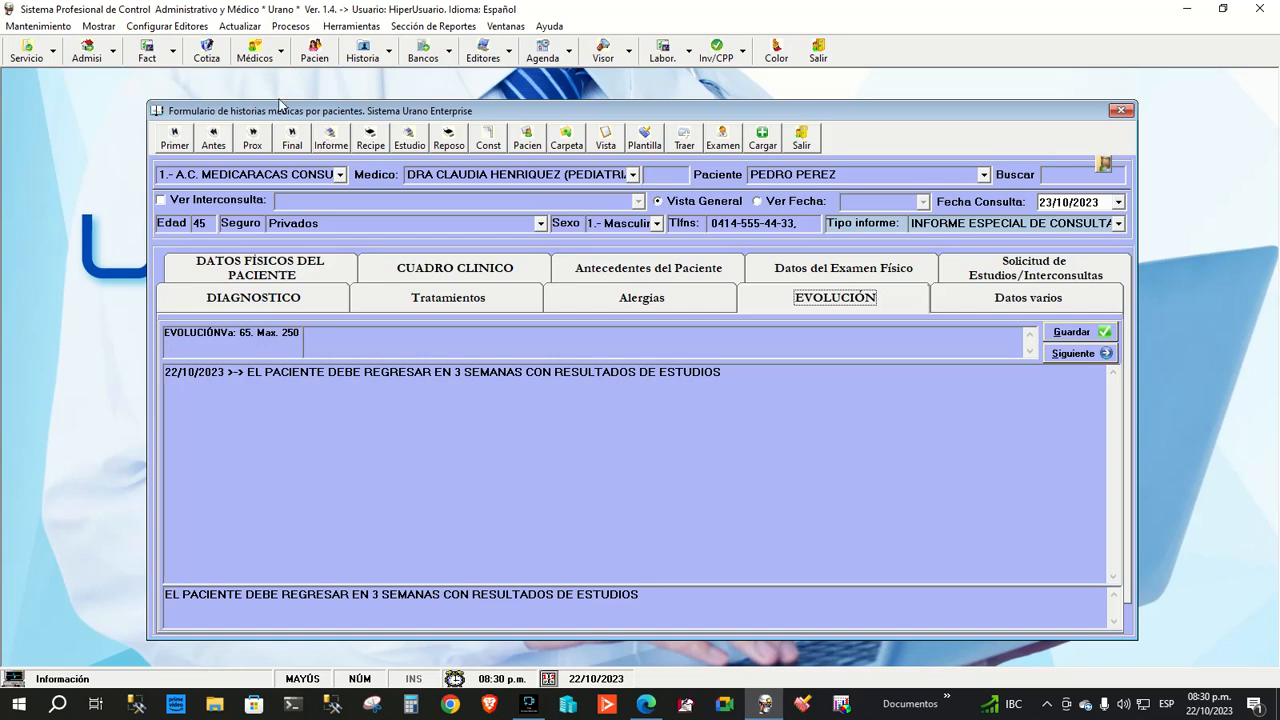
Check the 23 October 2023 appointments in the agenda viewer and the appointment control, and return to the medical history
{"action": "left_click", "coordinate": [603, 55]}
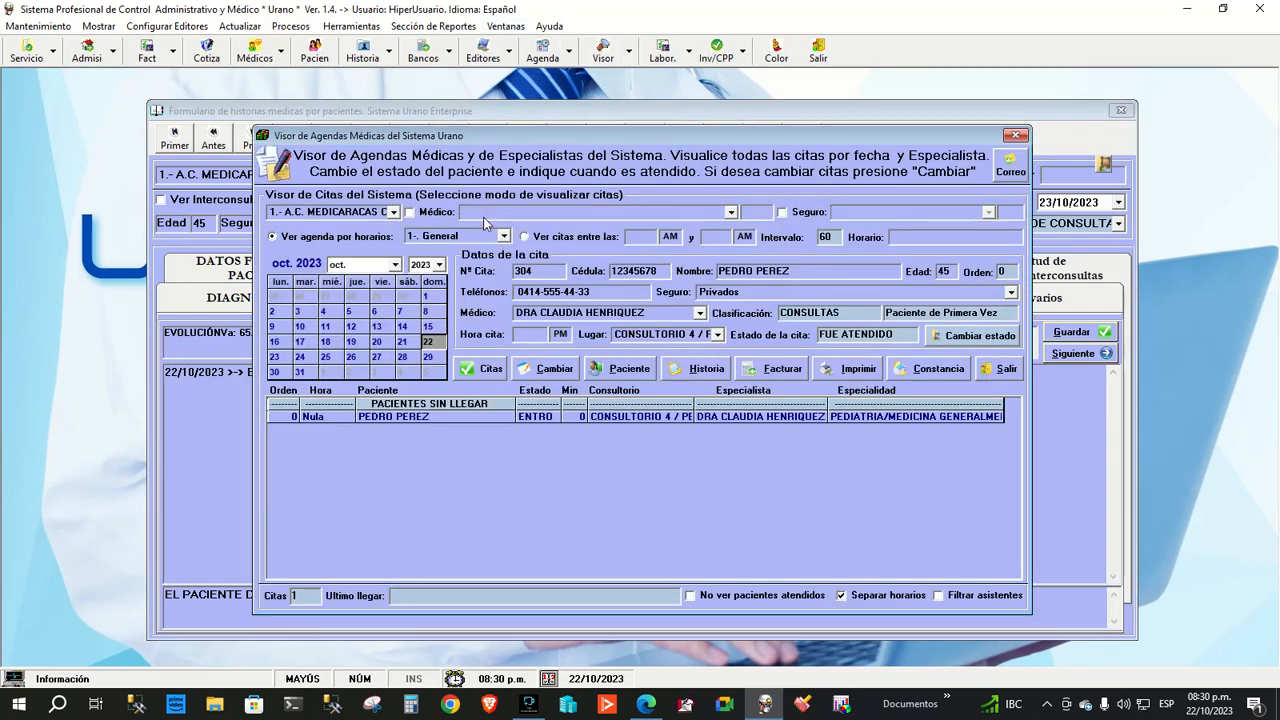
{"action": "left_click", "coordinate": [276, 357]}
{"action": "left_click", "coordinate": [486, 370]}
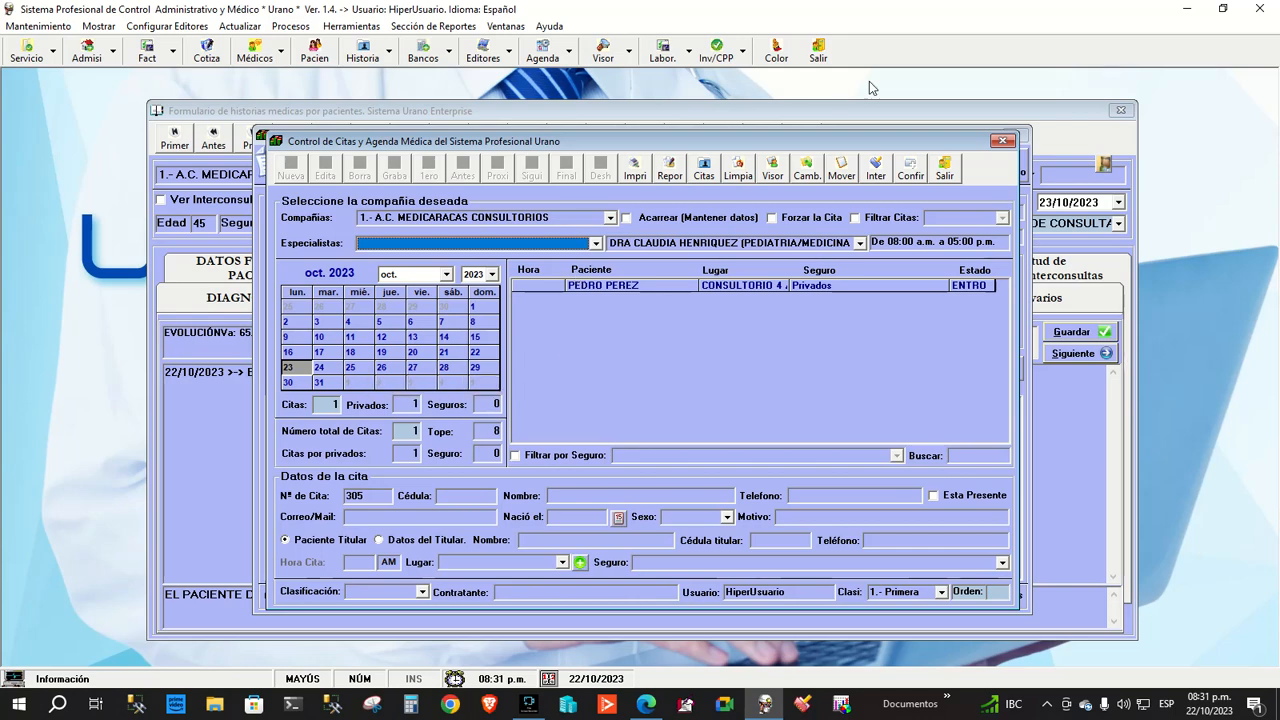
{"action": "left_click", "coordinate": [955, 175]}
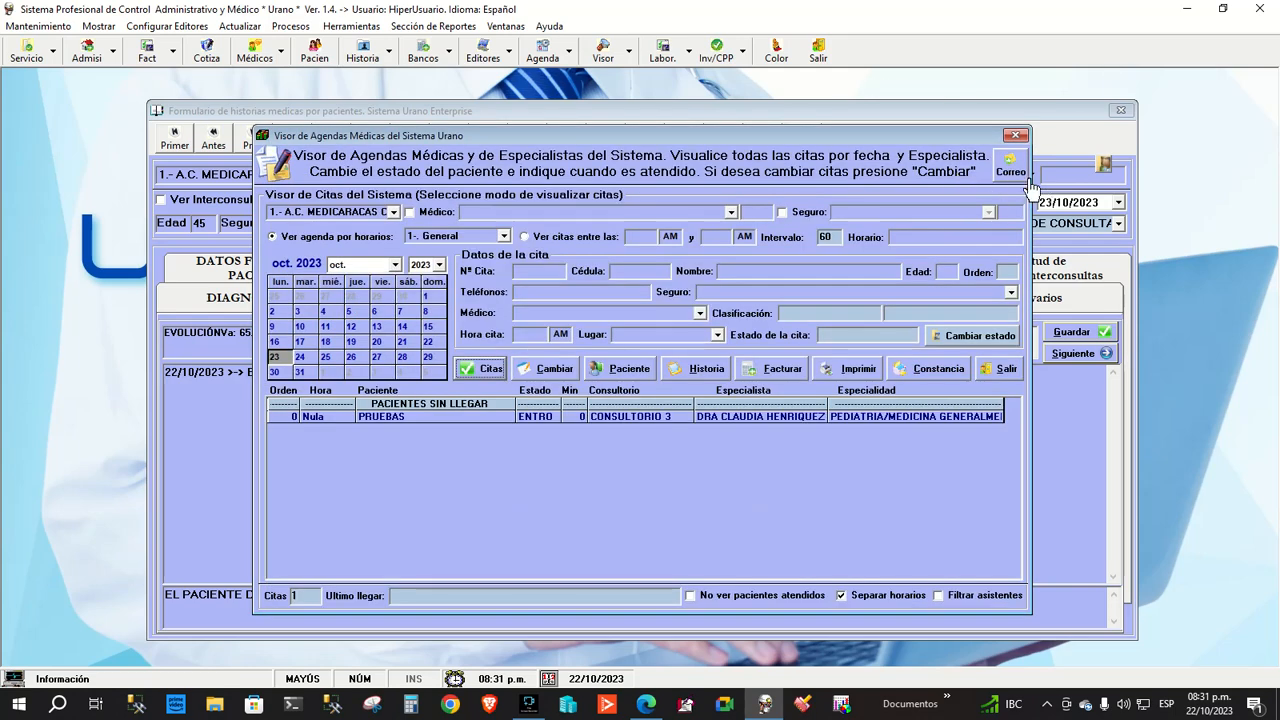
{"action": "left_click", "coordinate": [1018, 134]}
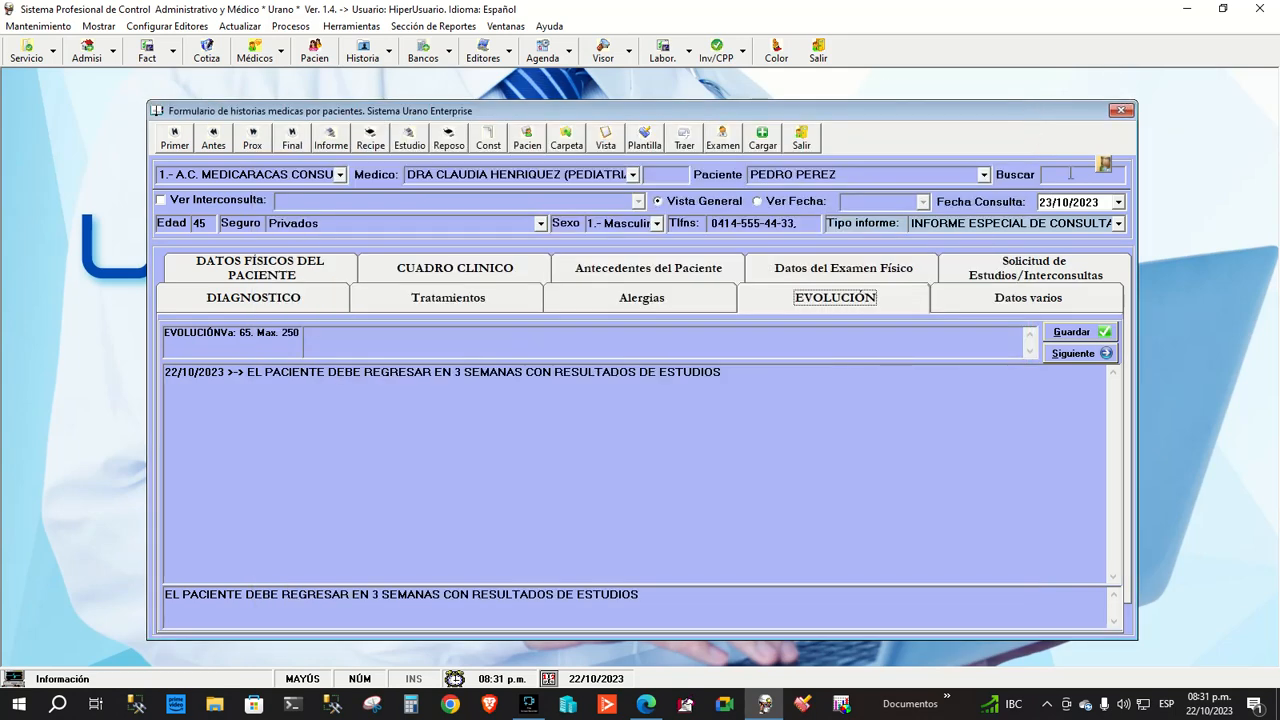